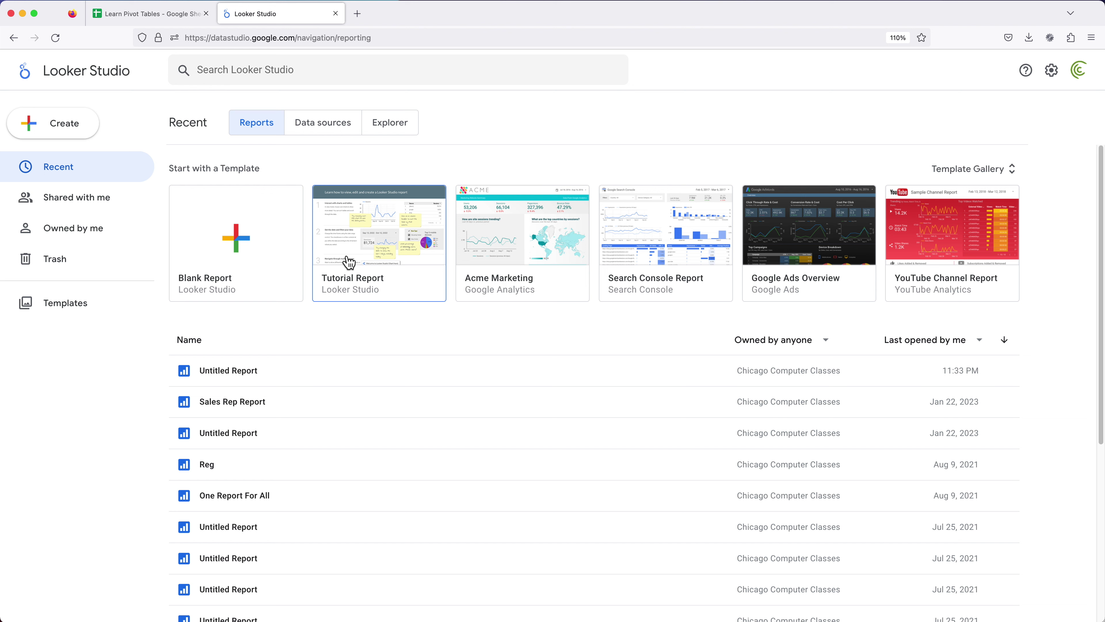
Switch to the Learn Pivot Tables spreadsheet in Google Sheets and review the sales records on the Data sheet
left_click(175, 16)
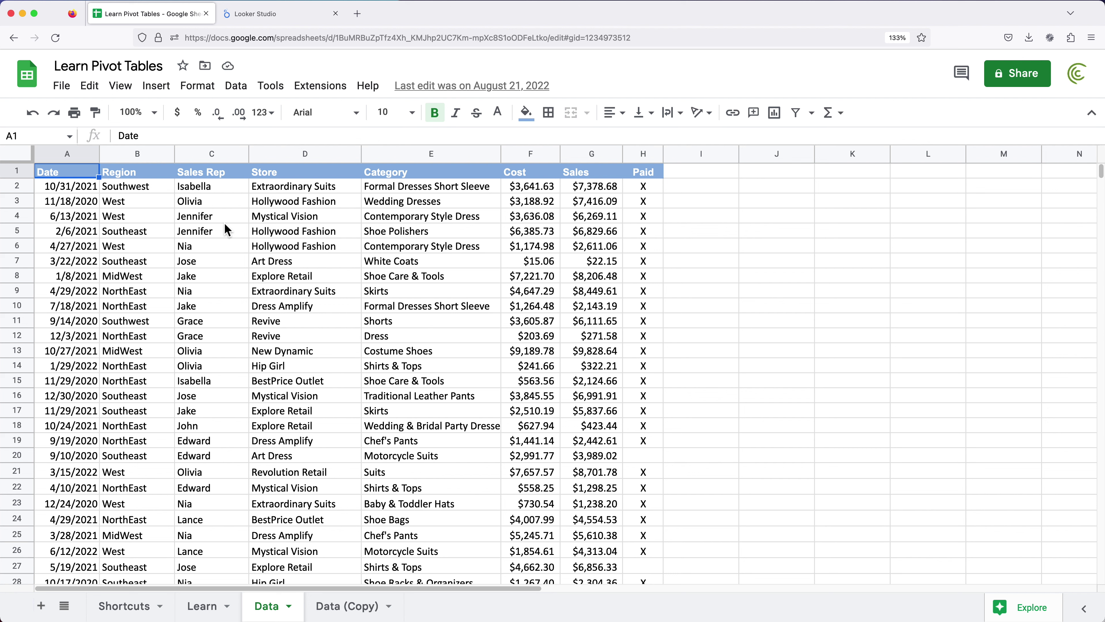
left_click(224, 220)
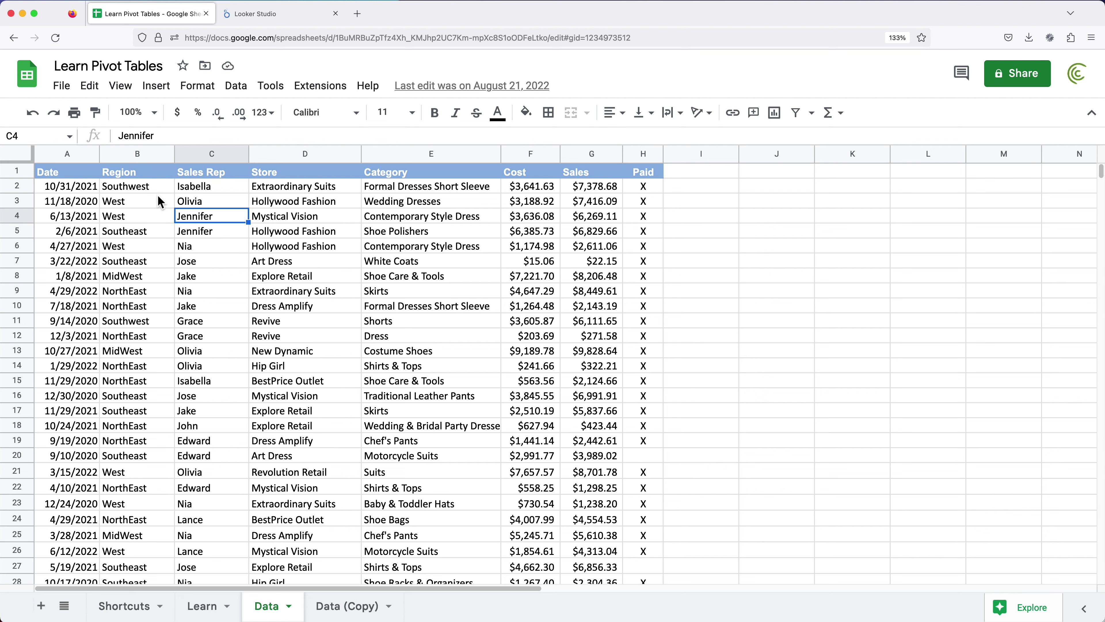
left_click_drag(137, 190, 603, 407)
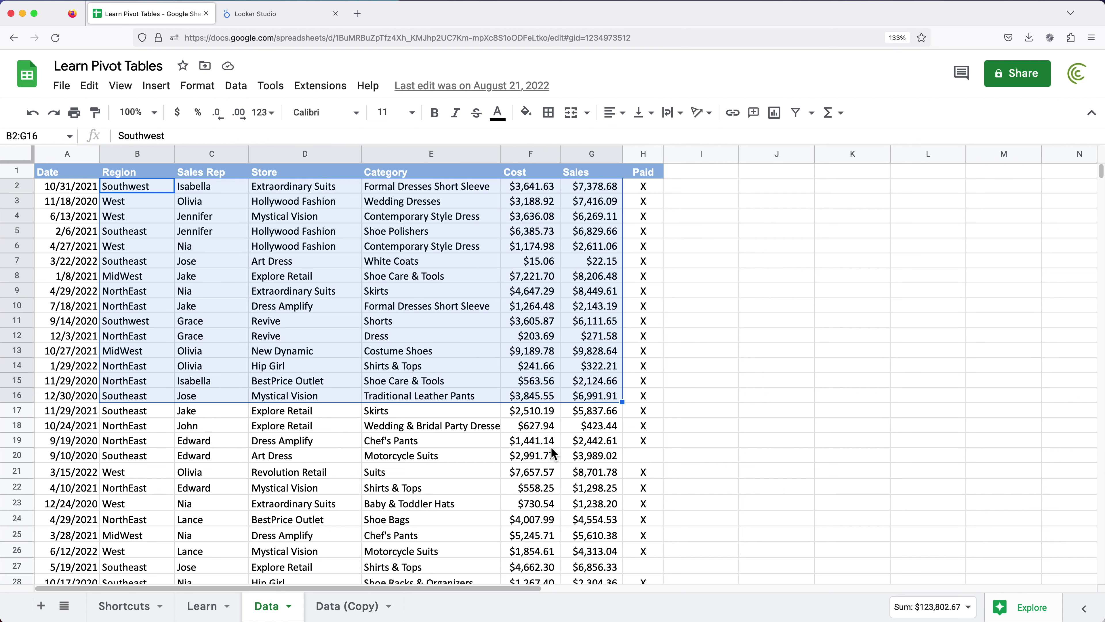
left_click(544, 441)
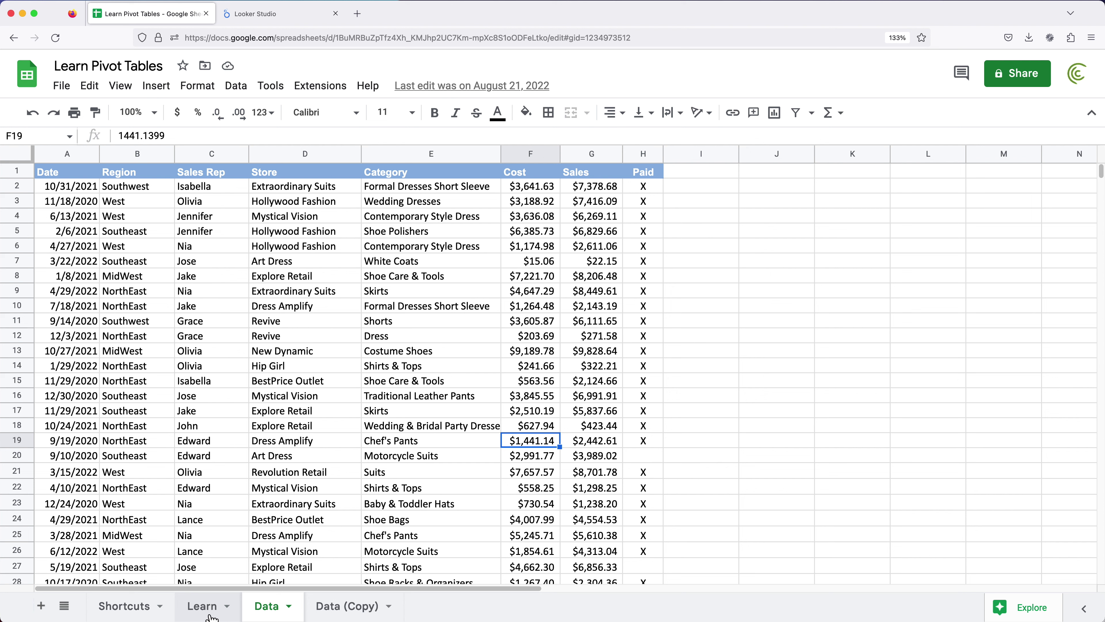
Open the Learn sheet and examine the repeated entries in the Sales Rep column
left_click(208, 606)
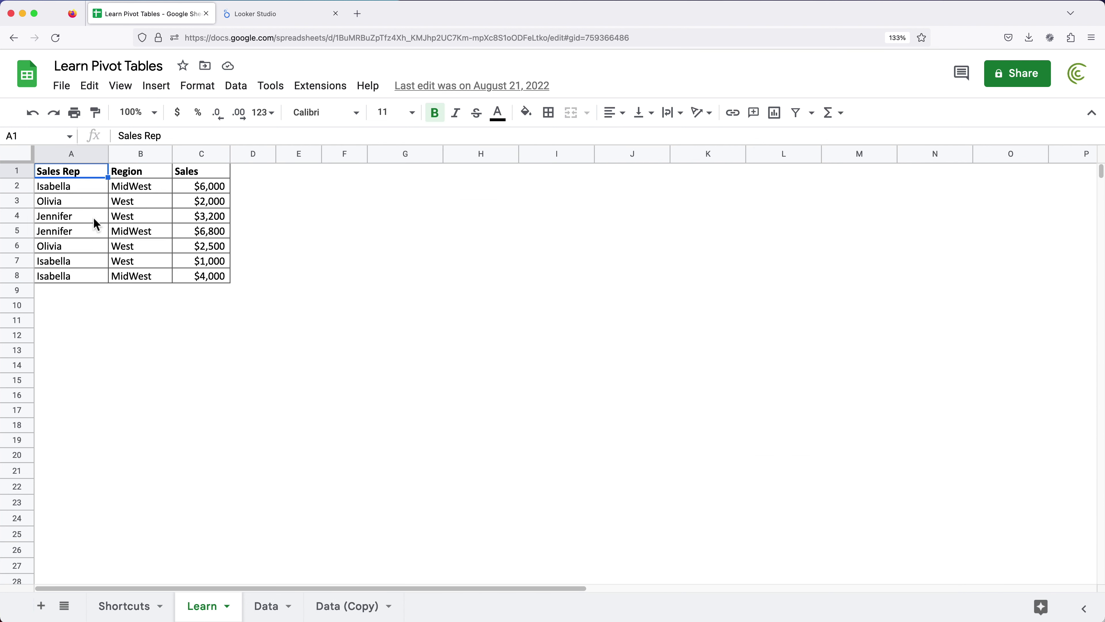
key("super+equal")
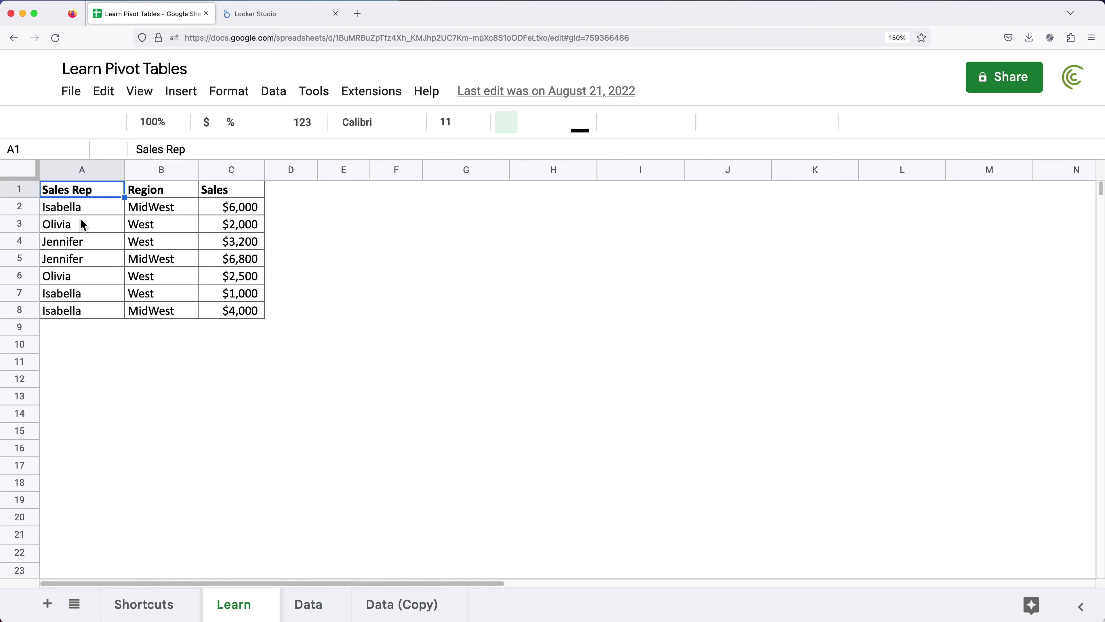
key("super+equal")
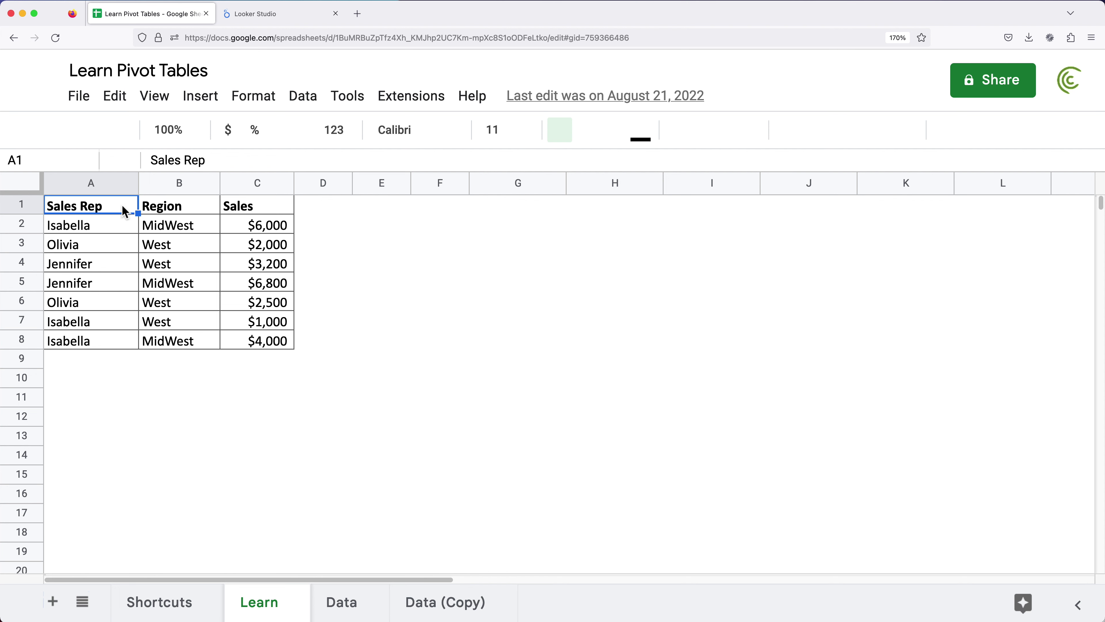
left_click(77, 228)
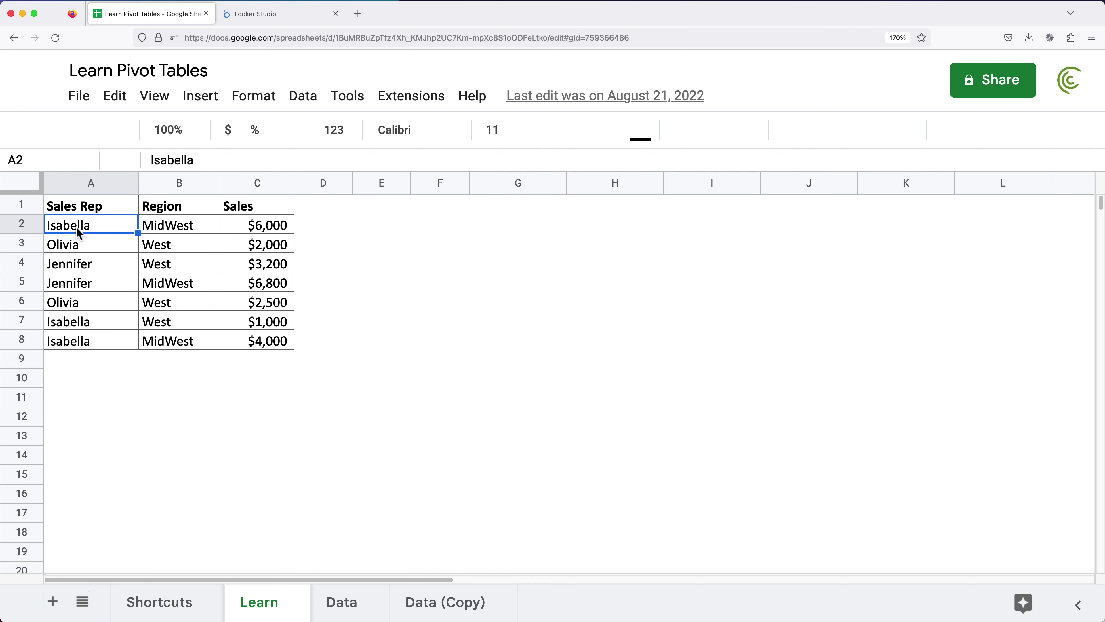
left_click(94, 326)
left_click(92, 344)
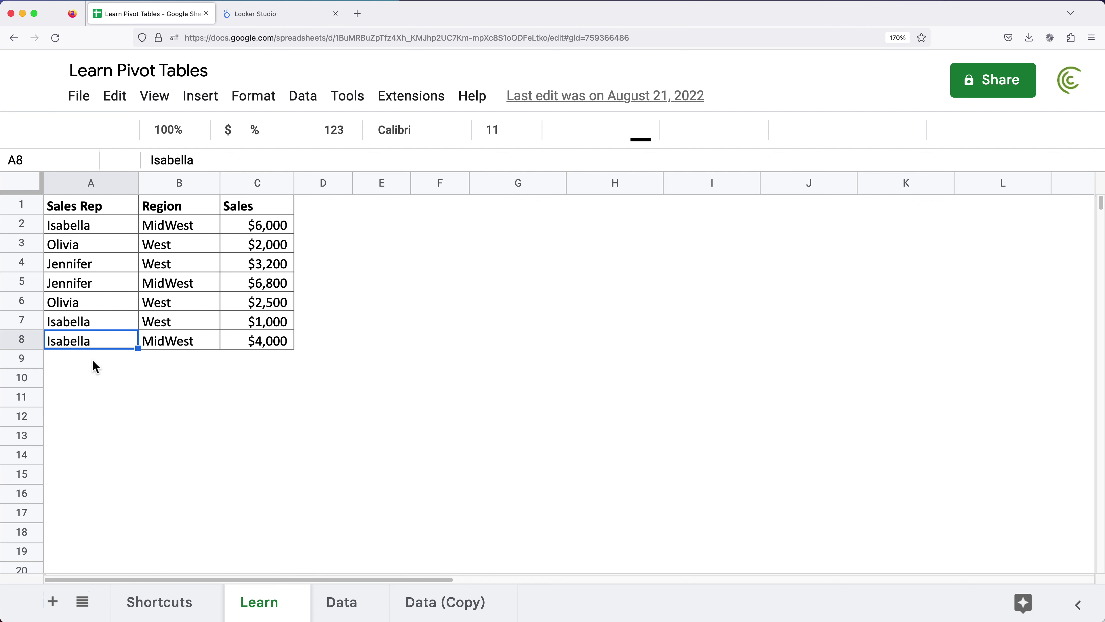
left_click(80, 247)
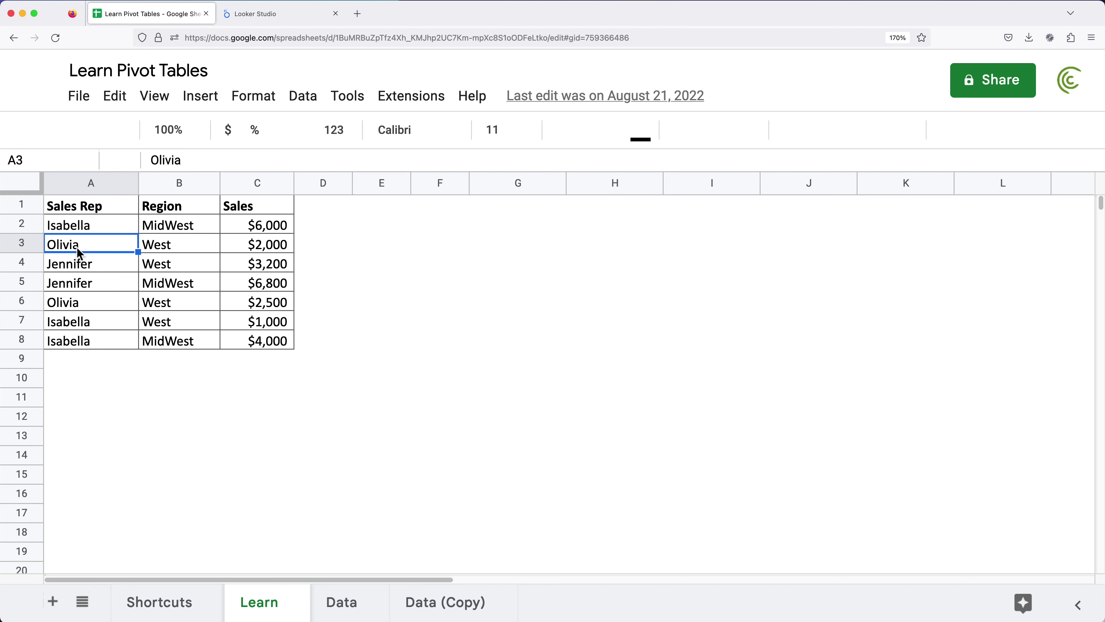
left_click(81, 306)
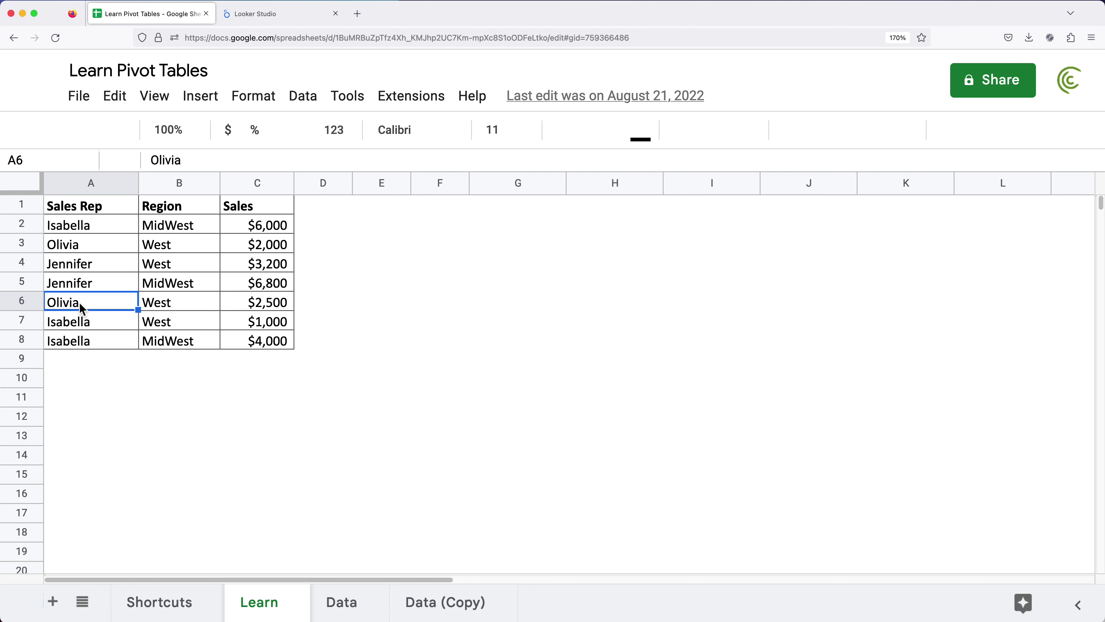
Examine the MidWest entries in the Region column together with their Sales amounts
left_click(173, 209)
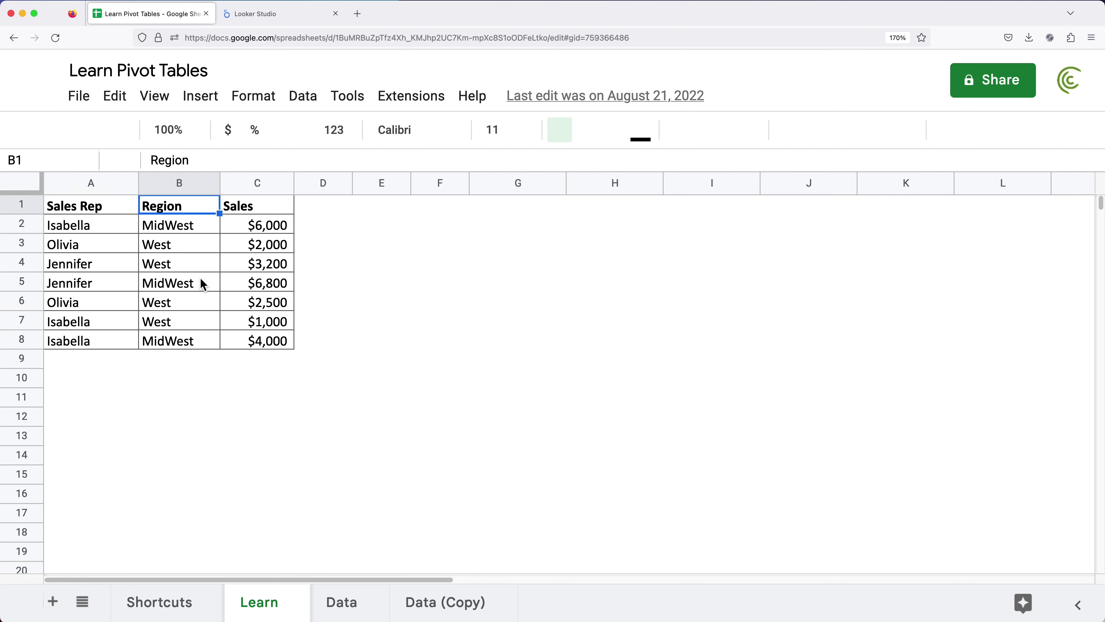
left_click(182, 228)
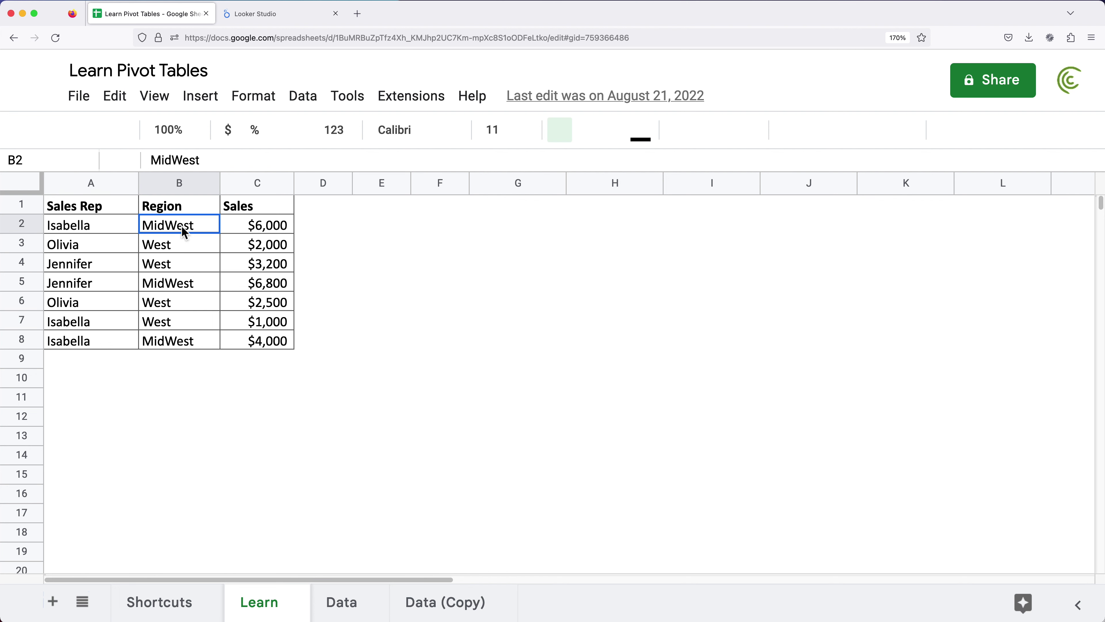
left_click(187, 288)
left_click(191, 346)
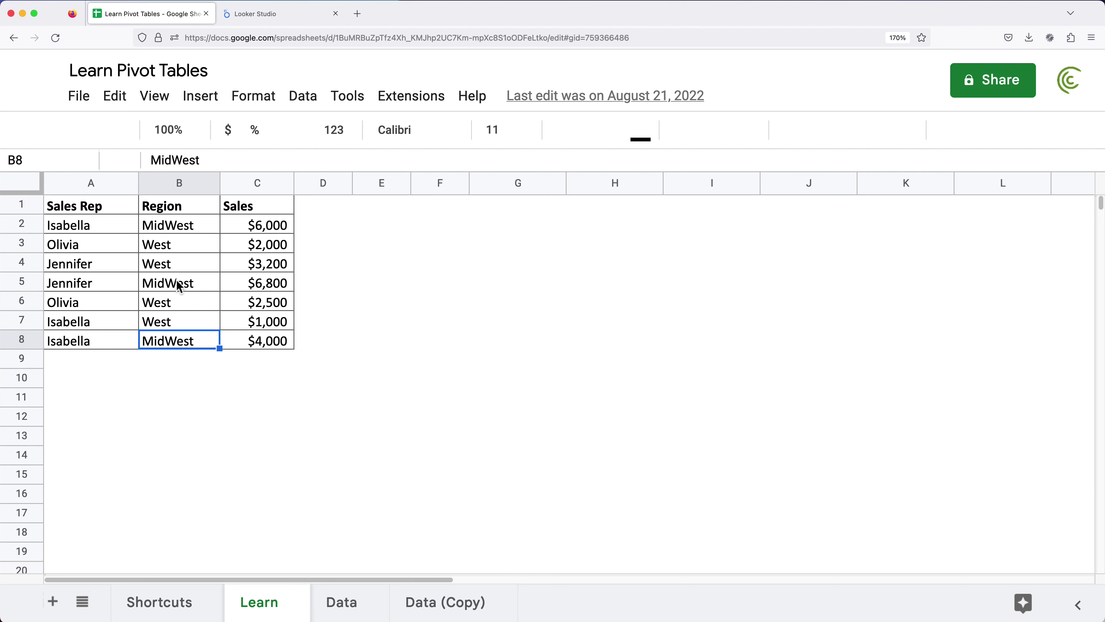
left_click(192, 226)
left_click(191, 282)
left_click(193, 346)
left_click(261, 347)
left_click(264, 283)
left_click(267, 226)
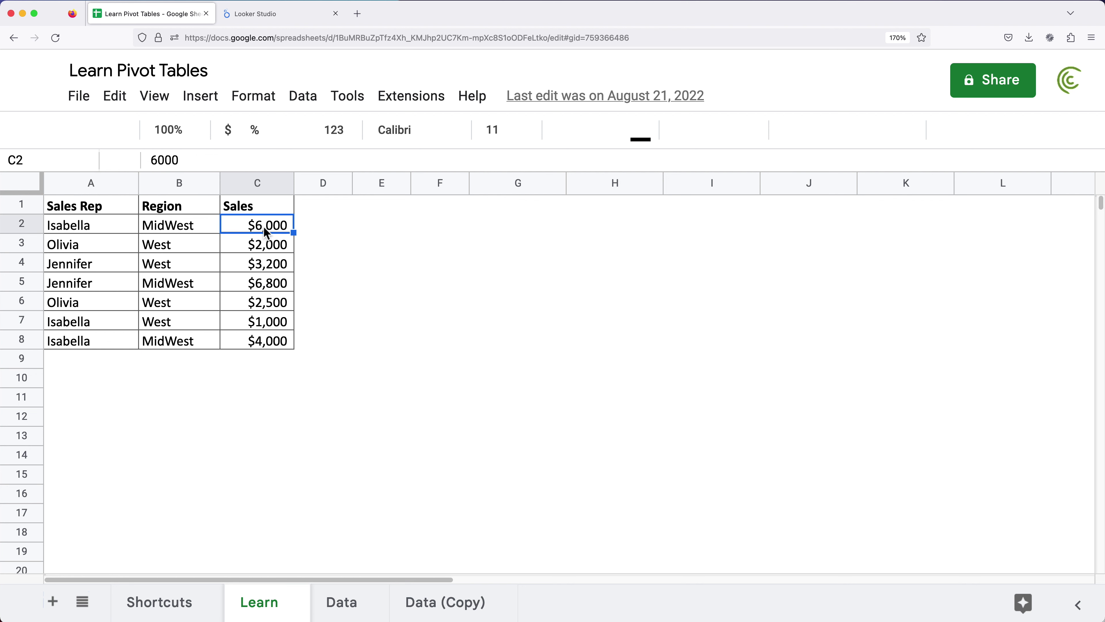
Examine the West entries in the Region column and return to the Sales Rep header
left_click(178, 249)
left_click(178, 262)
left_click(181, 303)
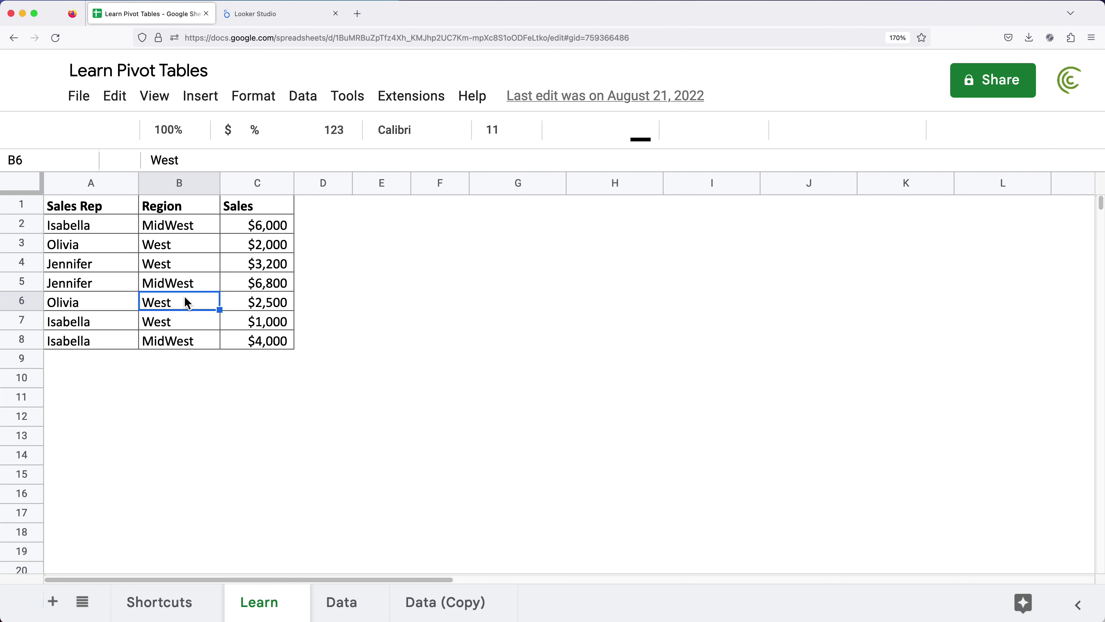
left_click(97, 210)
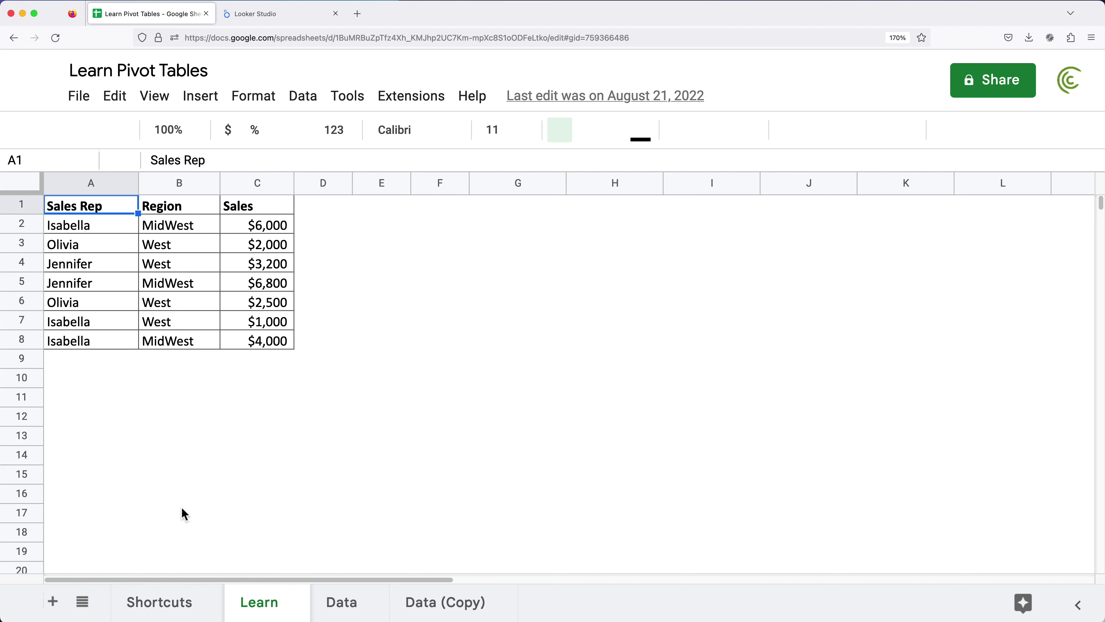
Switch to Looker Studio, create a blank report and choose the Learn Pivot Tables spreadsheet as its Google Sheets source
key("super+minus")
key("super+minus")
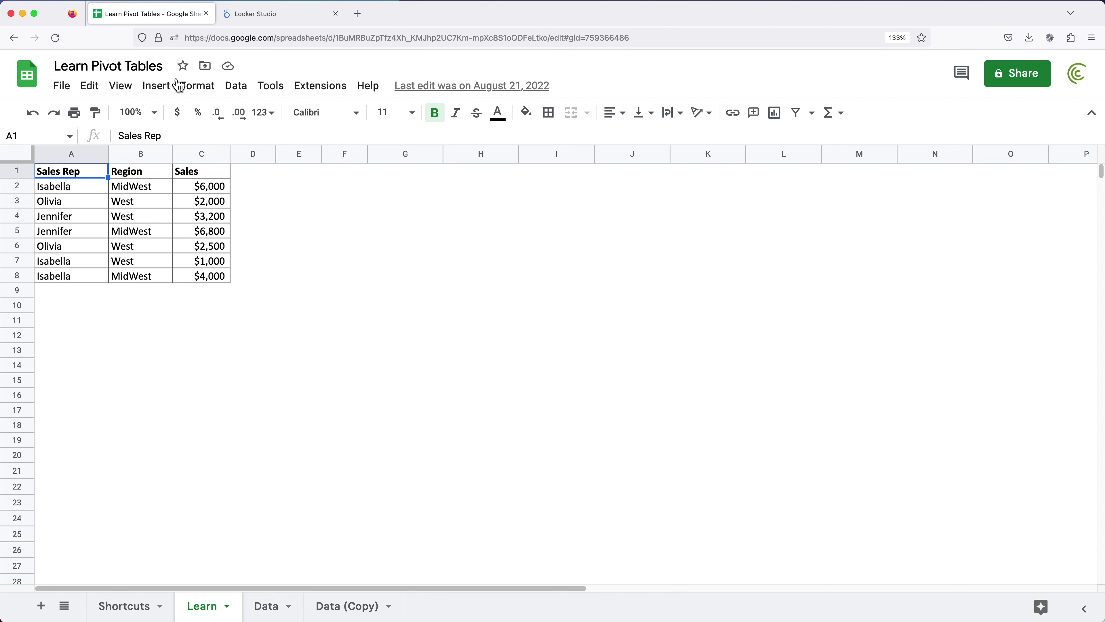
left_click(274, 17)
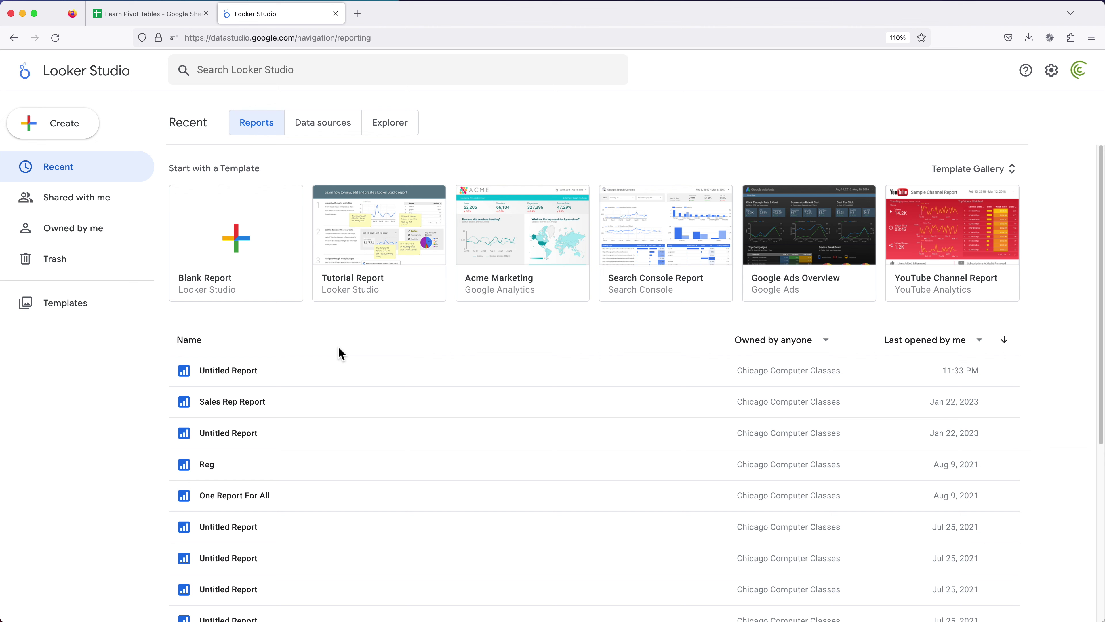
left_click(247, 247)
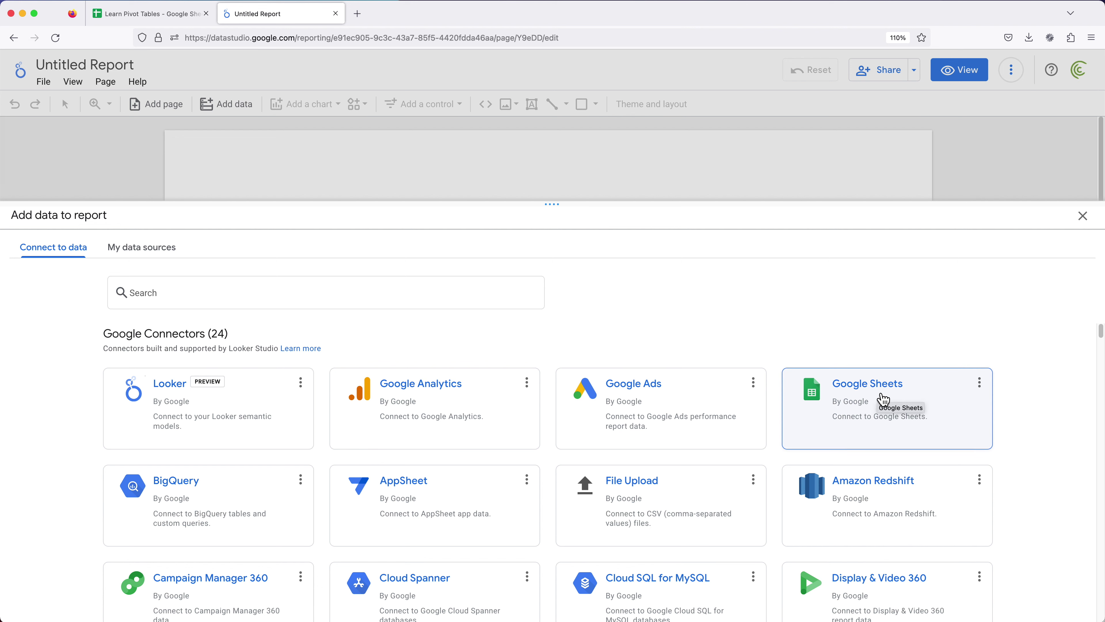
left_click(883, 402)
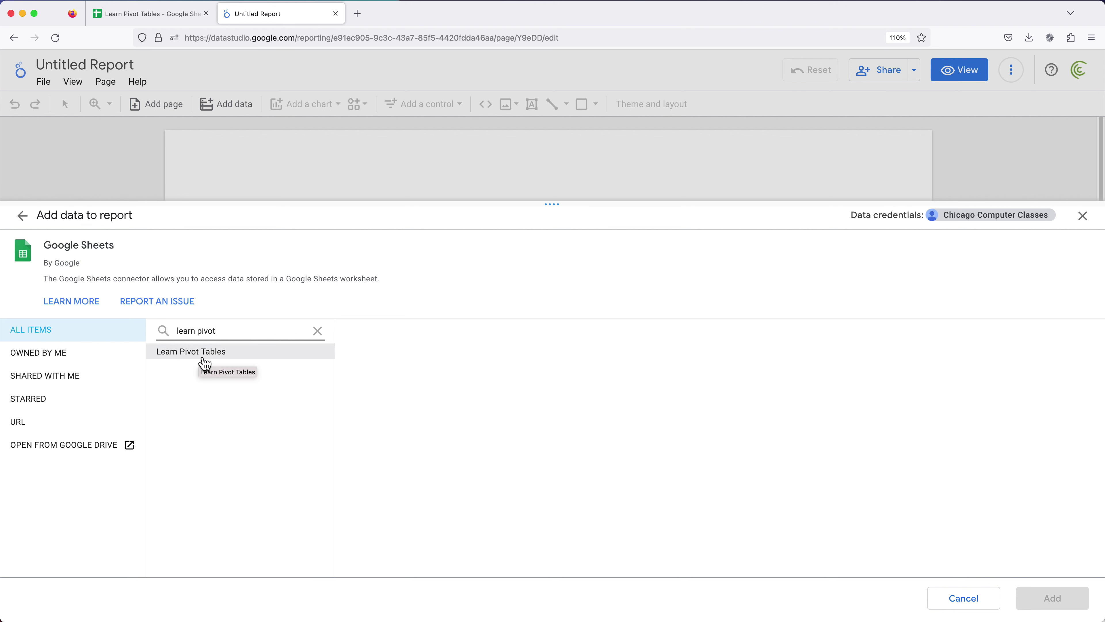
left_click(180, 356)
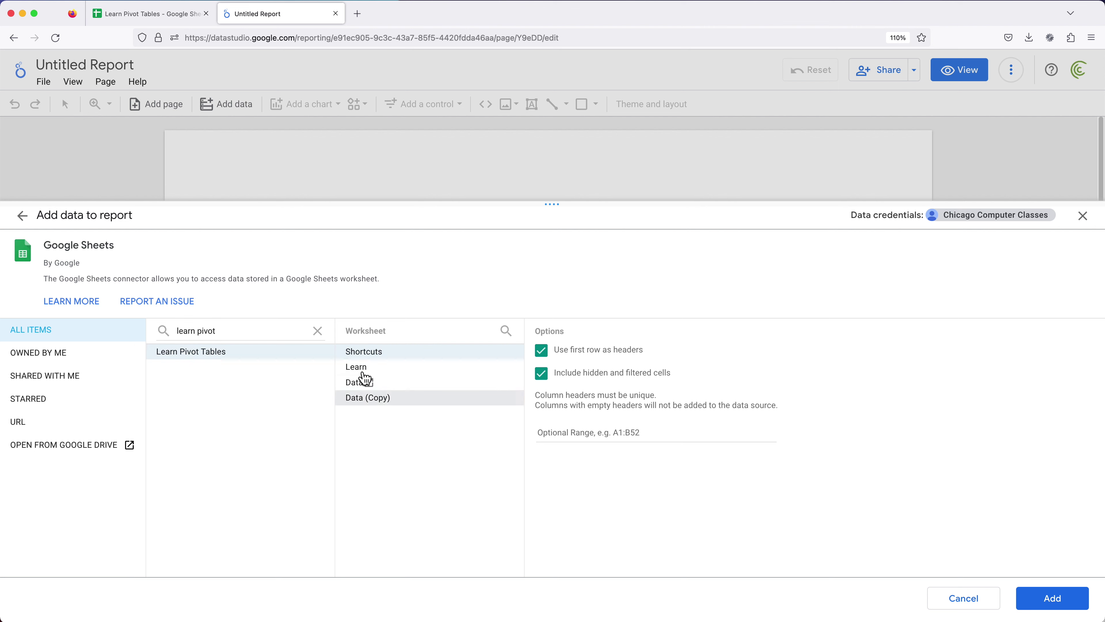
Check the worksheet name in the source spreadsheet and select the Learn worksheet for the report's data
left_click(150, 20)
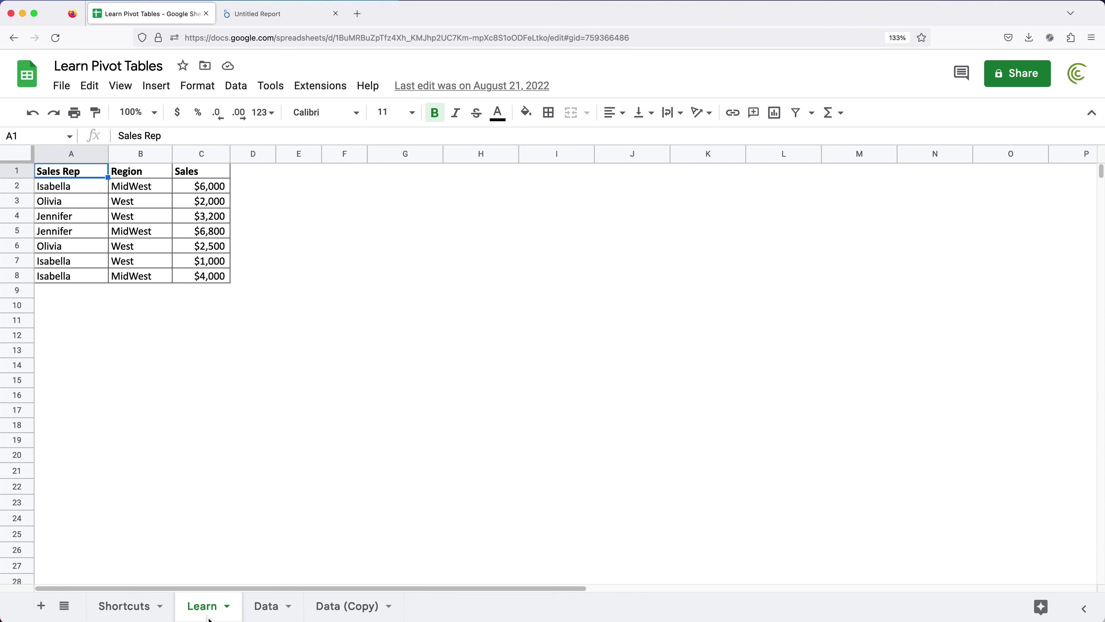
left_click(263, 20)
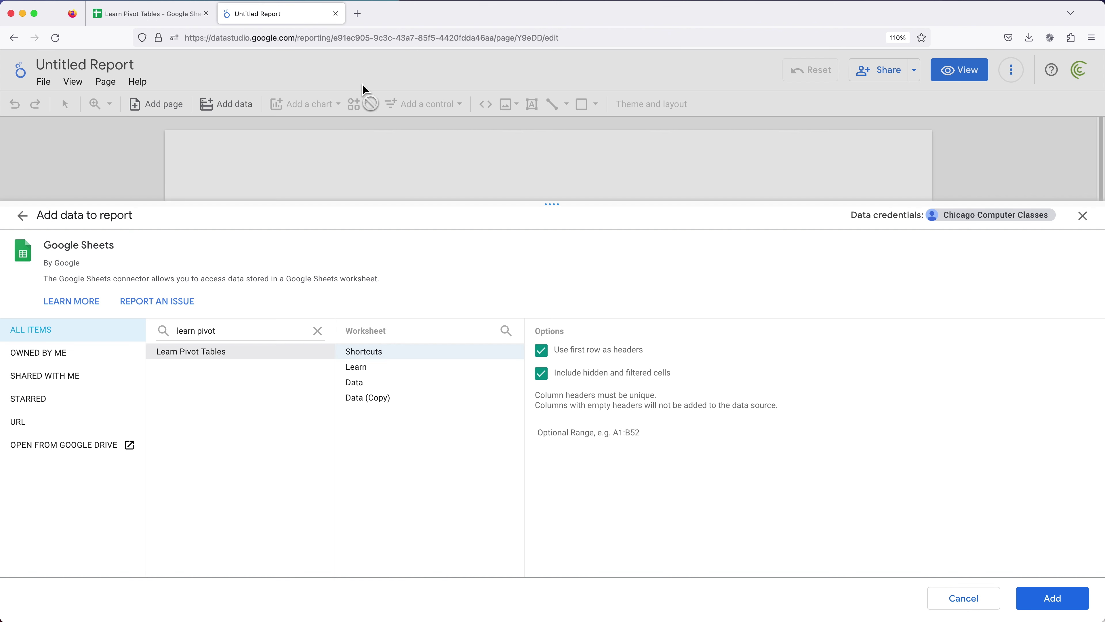
left_click(359, 369)
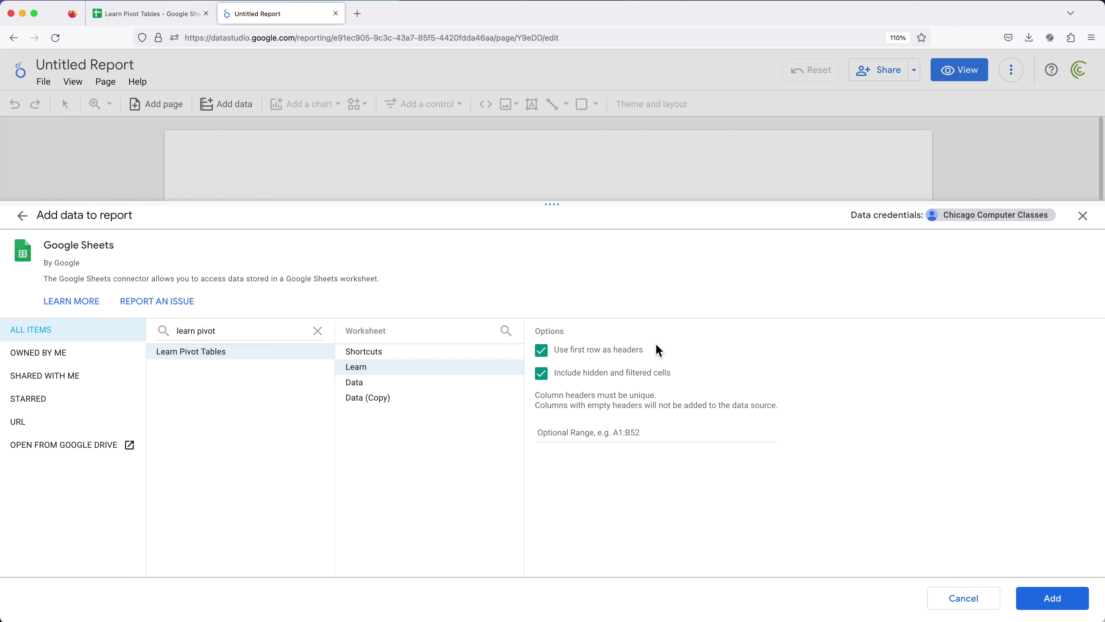
Check the header cells A1:C1 of the Learn sheet and add the worksheet to the report with its first row as headers
left_click(179, 15)
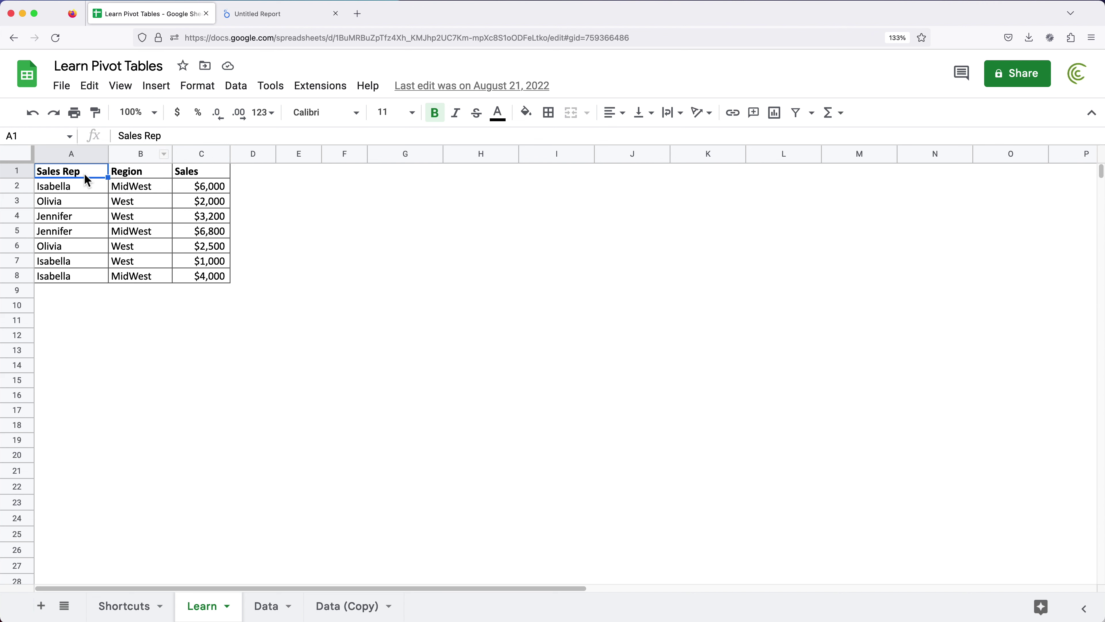
left_click_drag(90, 176, 210, 174)
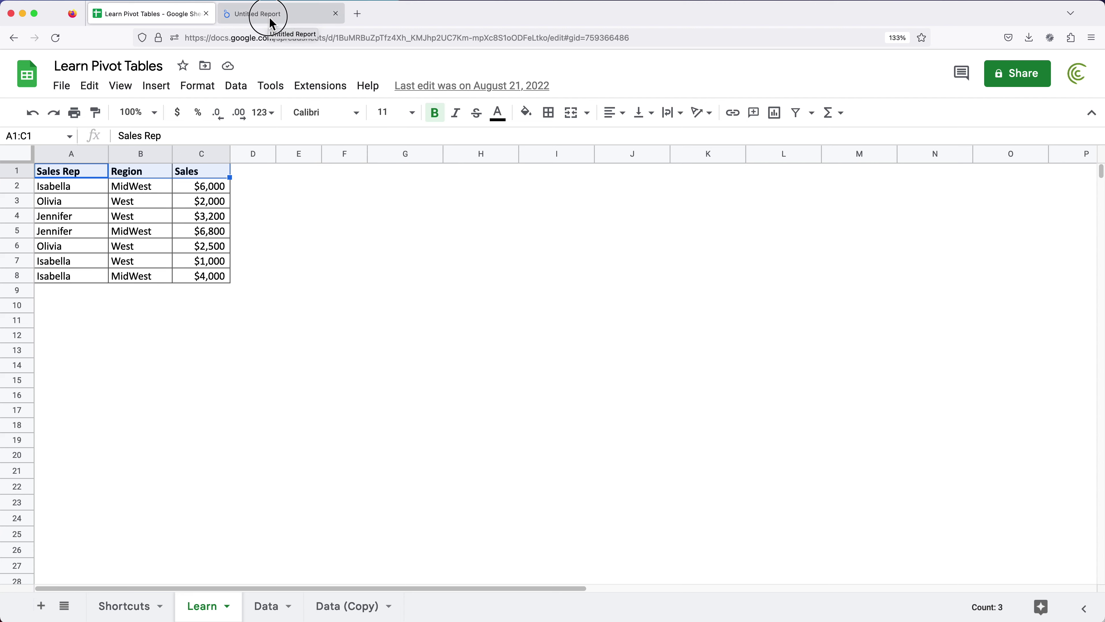
left_click(301, 16)
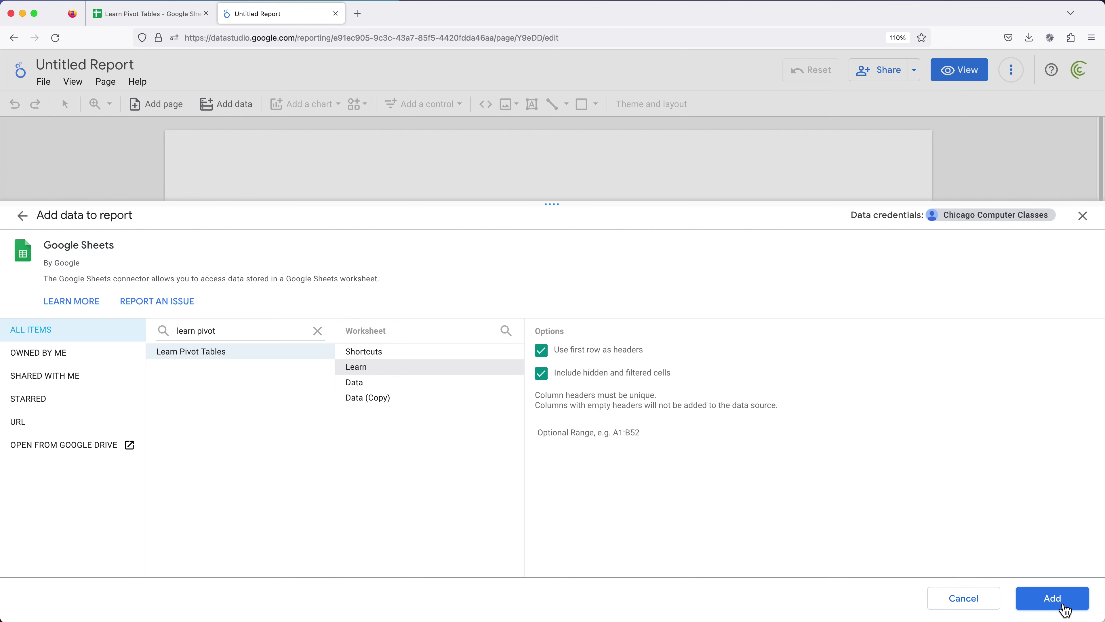
left_click(1053, 599)
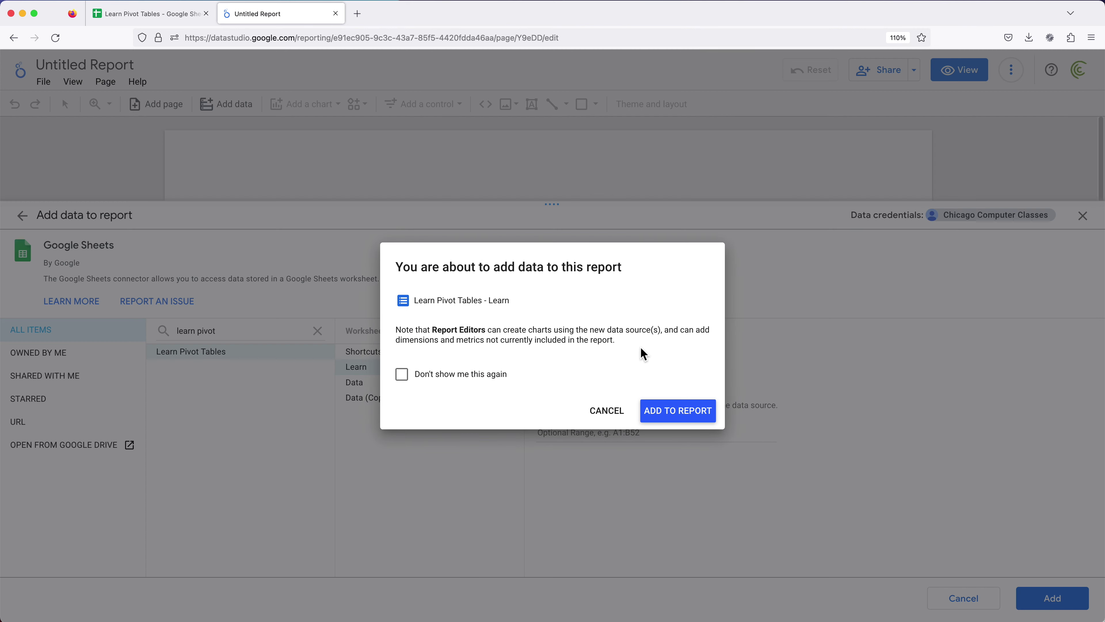
left_click(694, 420)
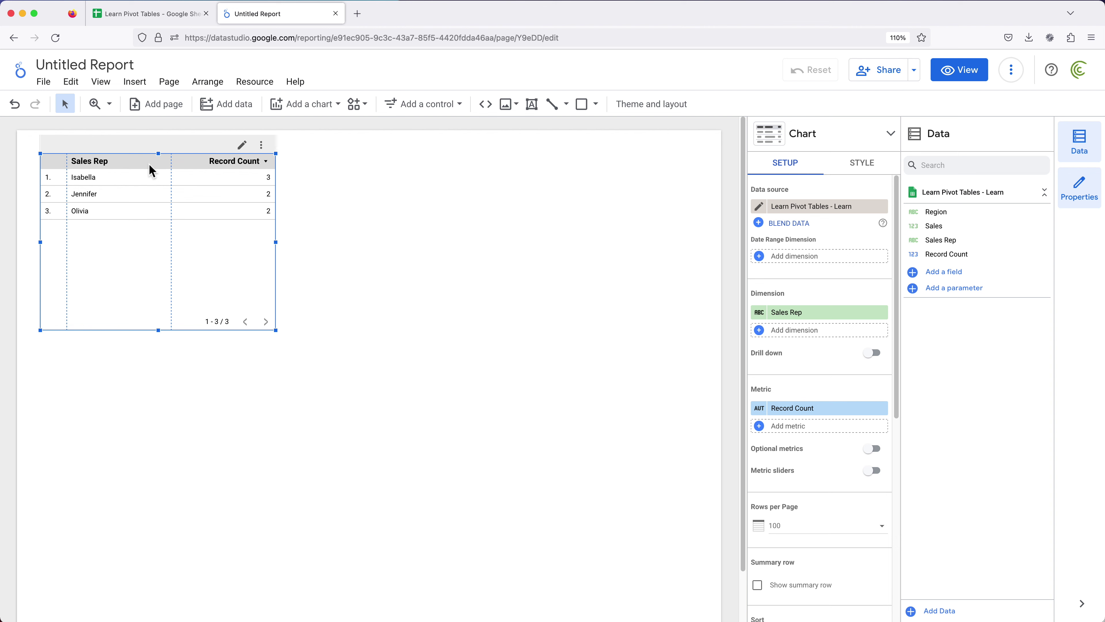
Replace the default table with a pivot table in the upper-left part of the report page and enlarge it
key("Delete")
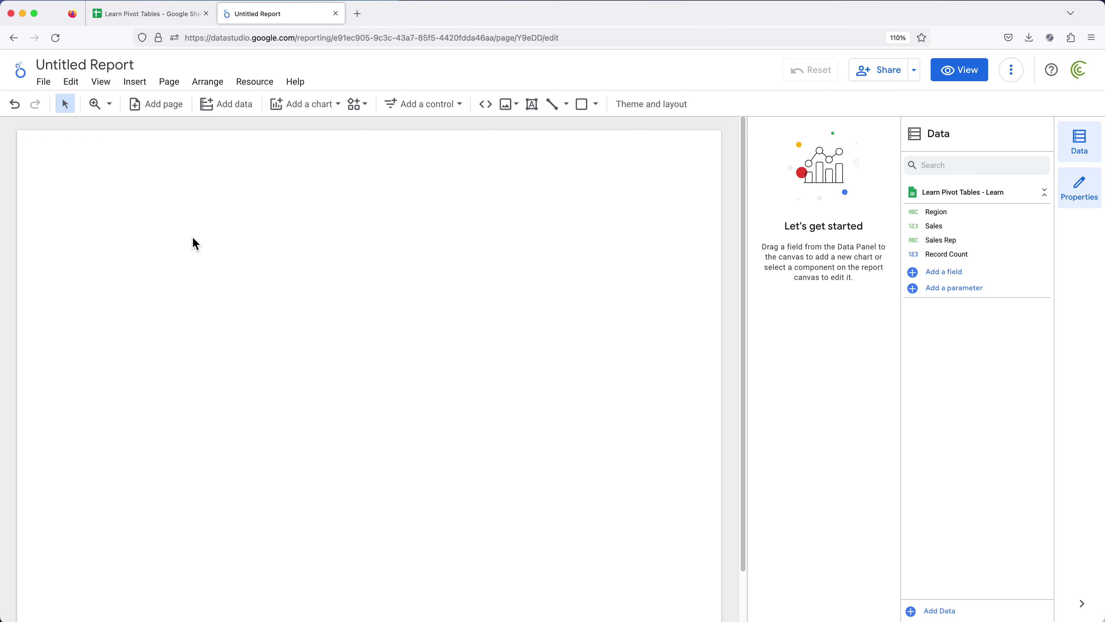
left_click(138, 83)
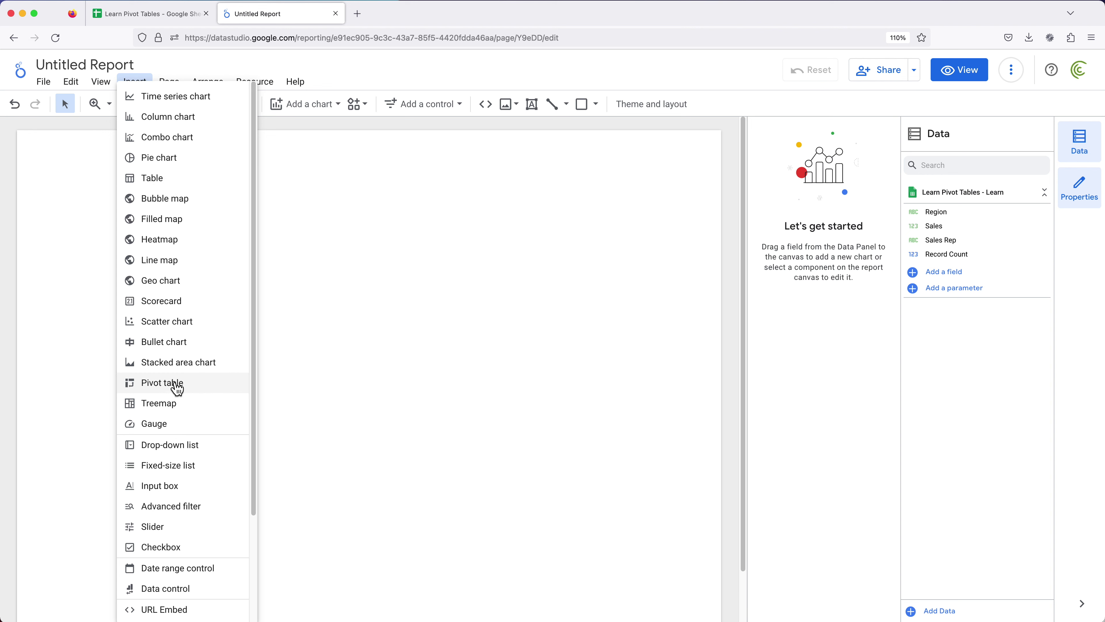
left_click(167, 389)
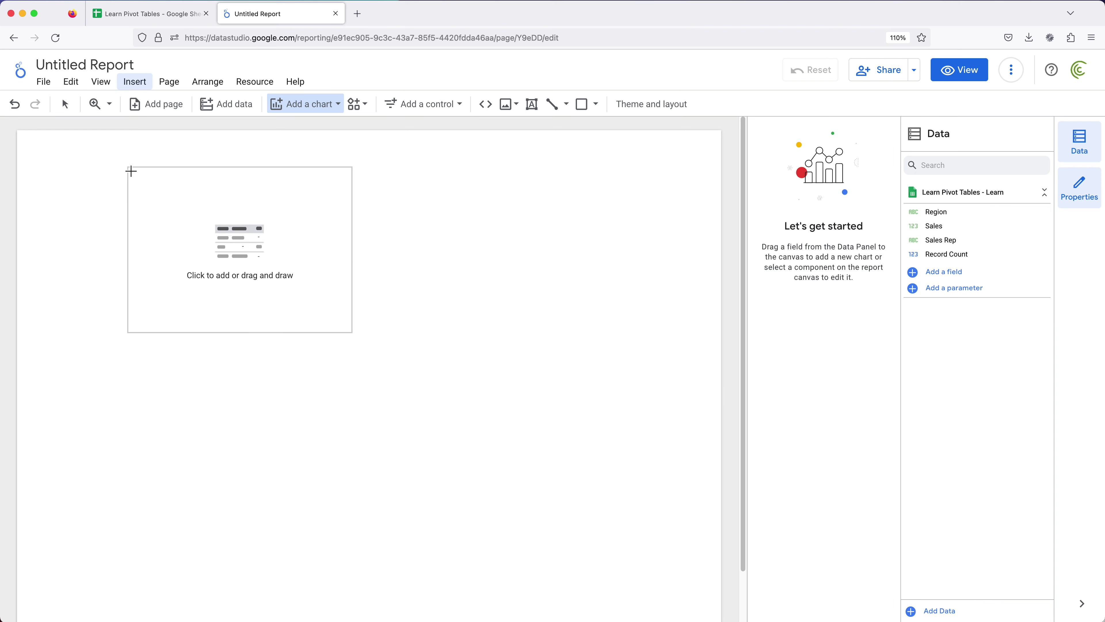
left_click(132, 168)
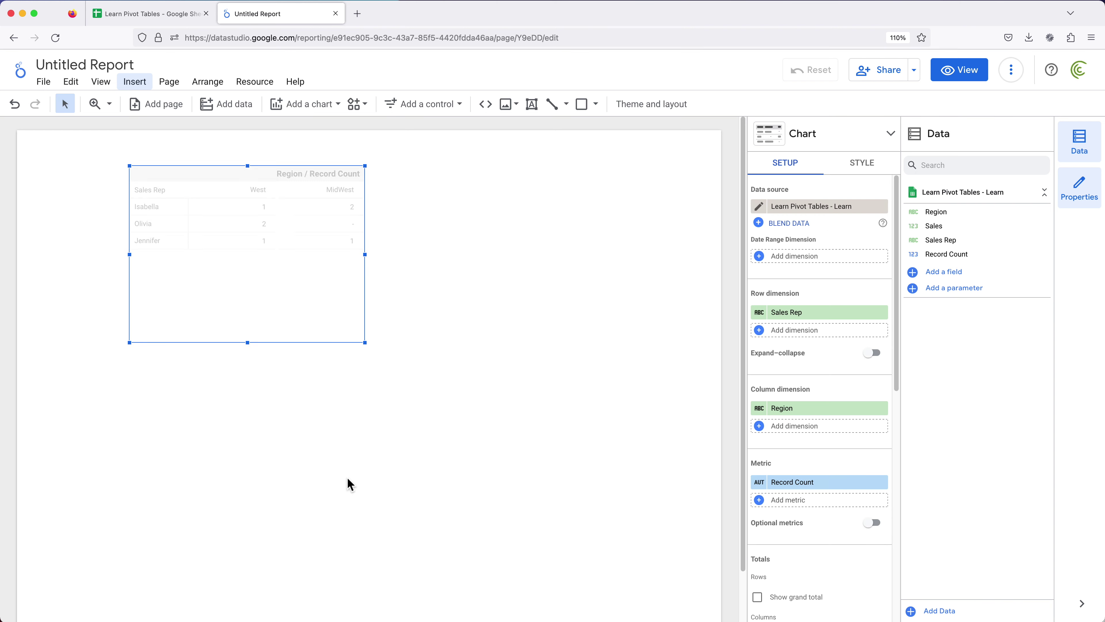
left_click_drag(365, 343, 497, 449)
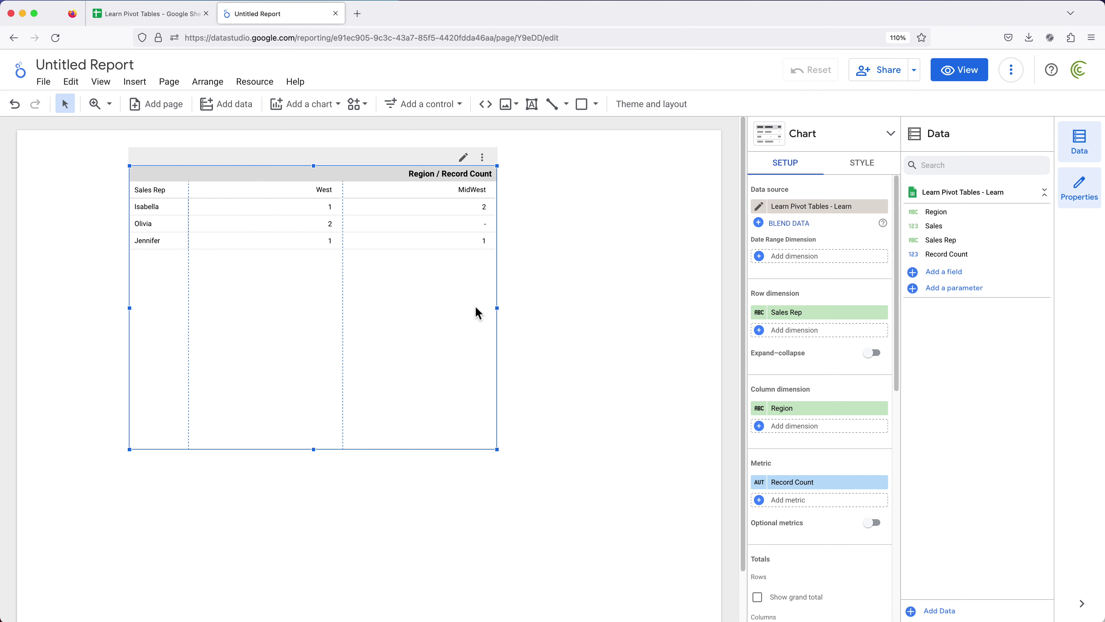
Remove Region from the pivot table's column dimension and check the MidWest rows in the Learn sheet's Region column
left_click(881, 408)
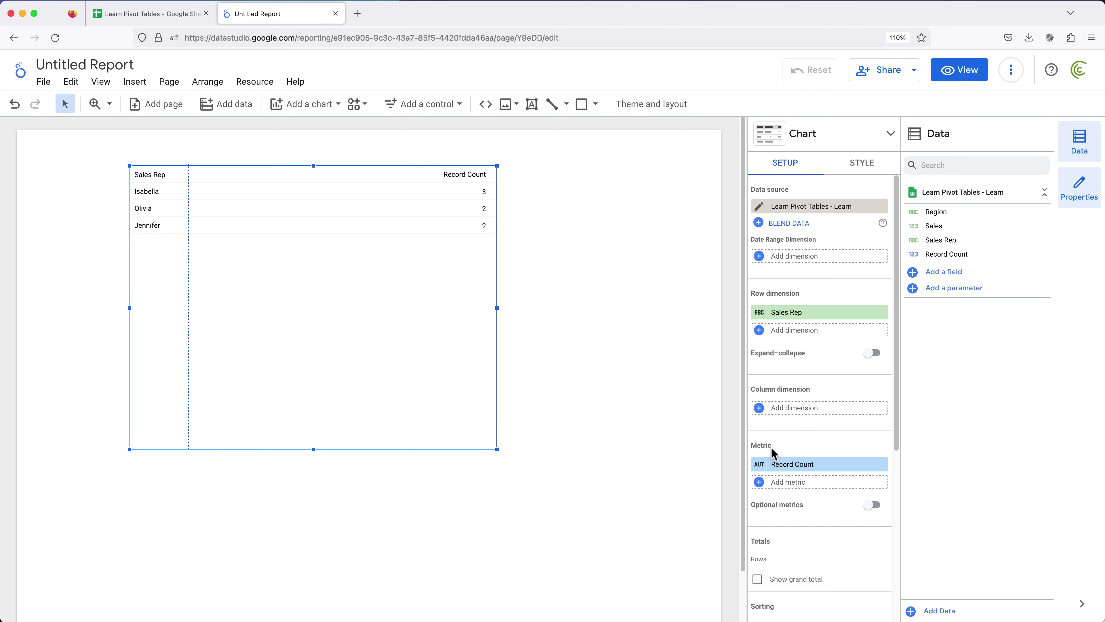
left_click(168, 20)
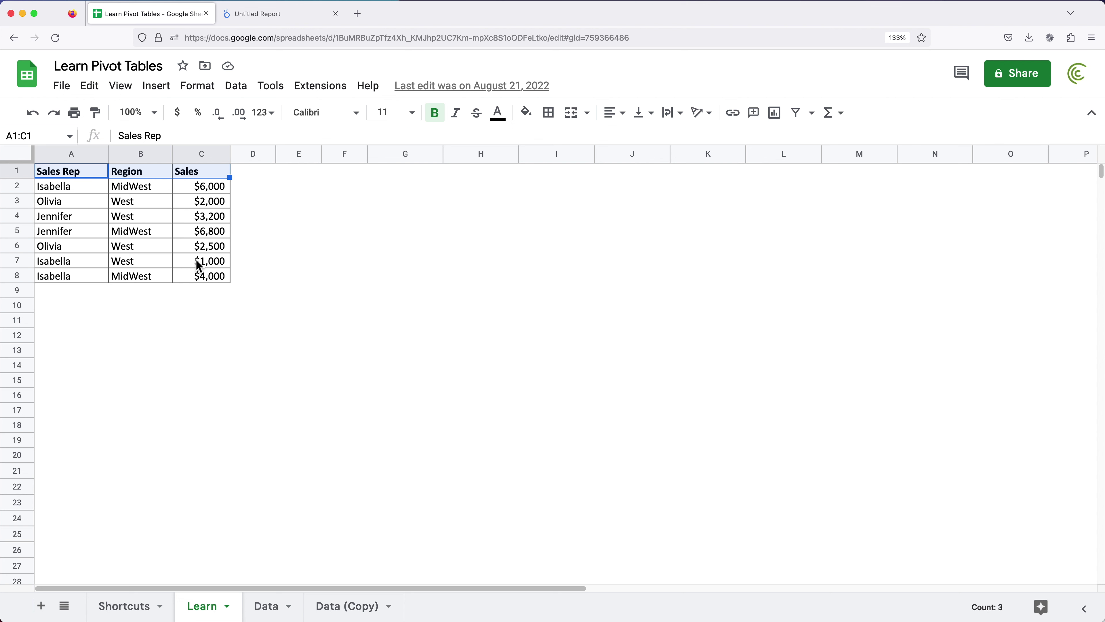
left_click(152, 191)
left_click(159, 231)
left_click(159, 276)
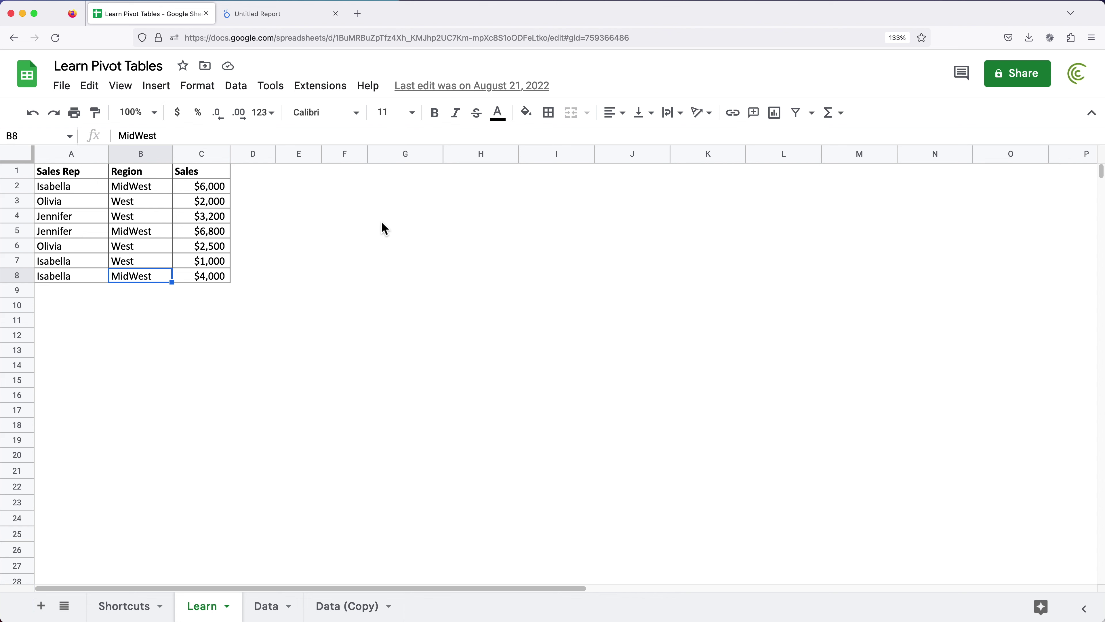
Enter the formula =SUM(C2,C5,C8) in cell G3 to total the MidWest sales
left_click(416, 202)
type("=")
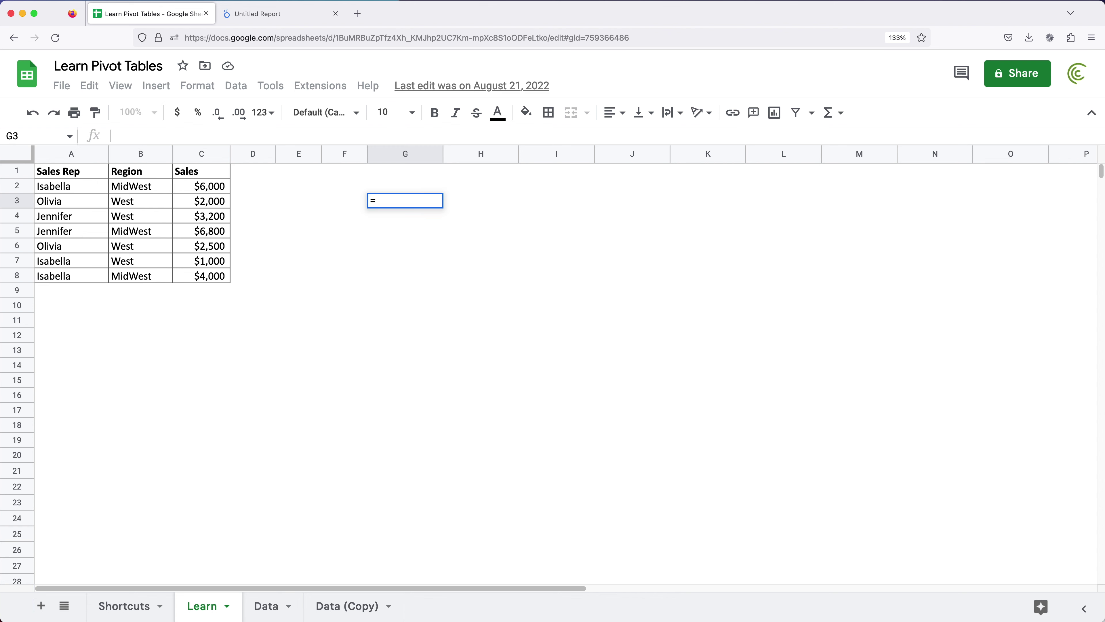
type("SUM(")
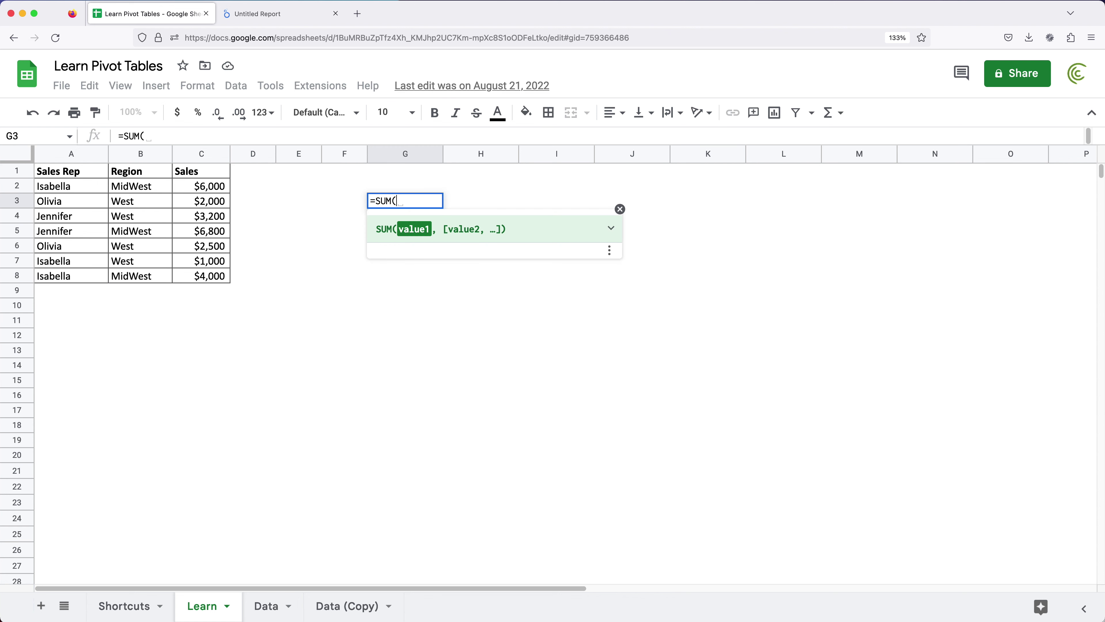
left_click(192, 192)
type(",")
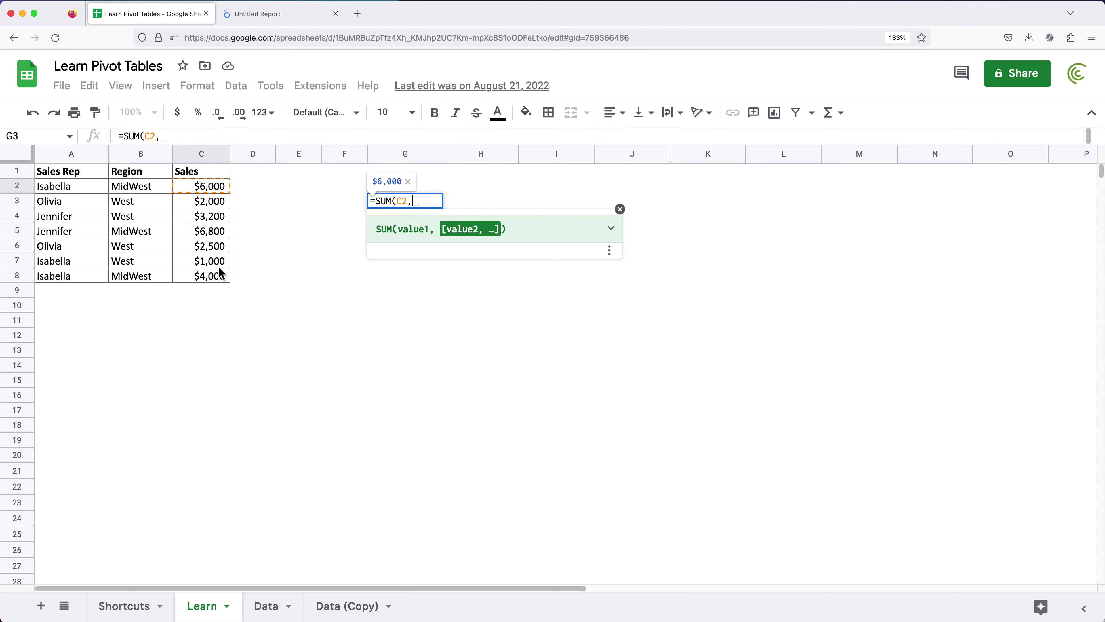
left_click(214, 232)
type(",")
left_click(217, 276)
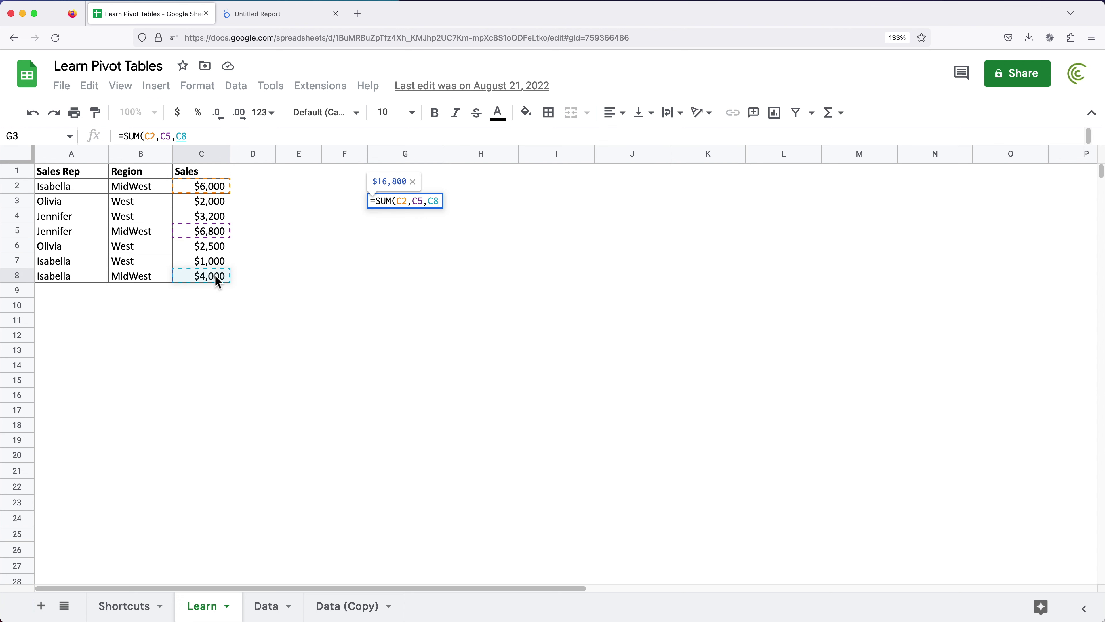
type(")")
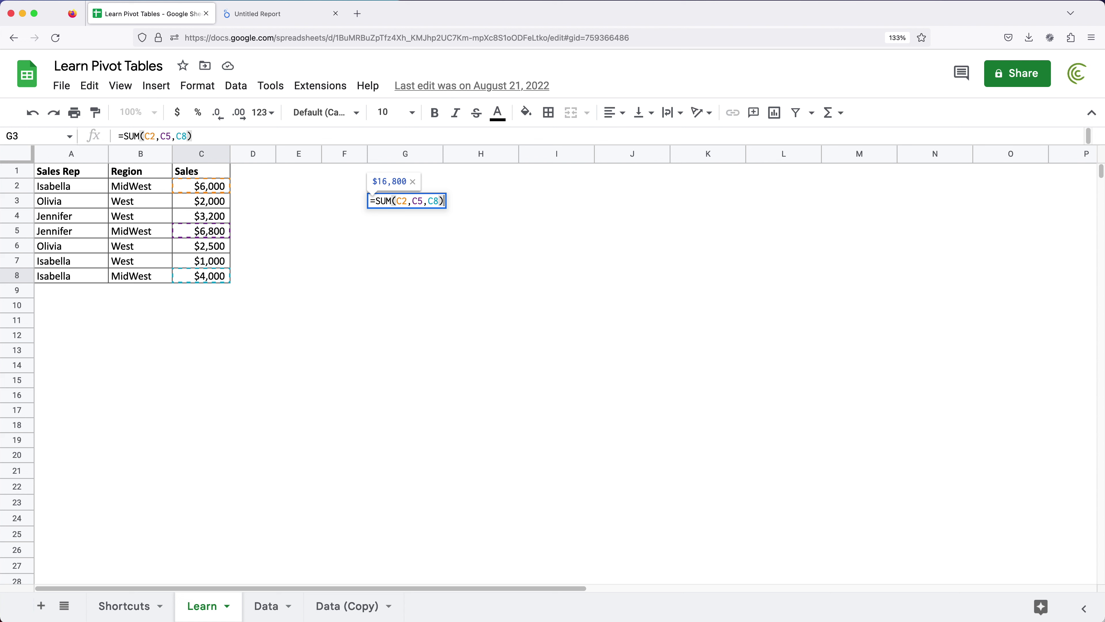
key("Return")
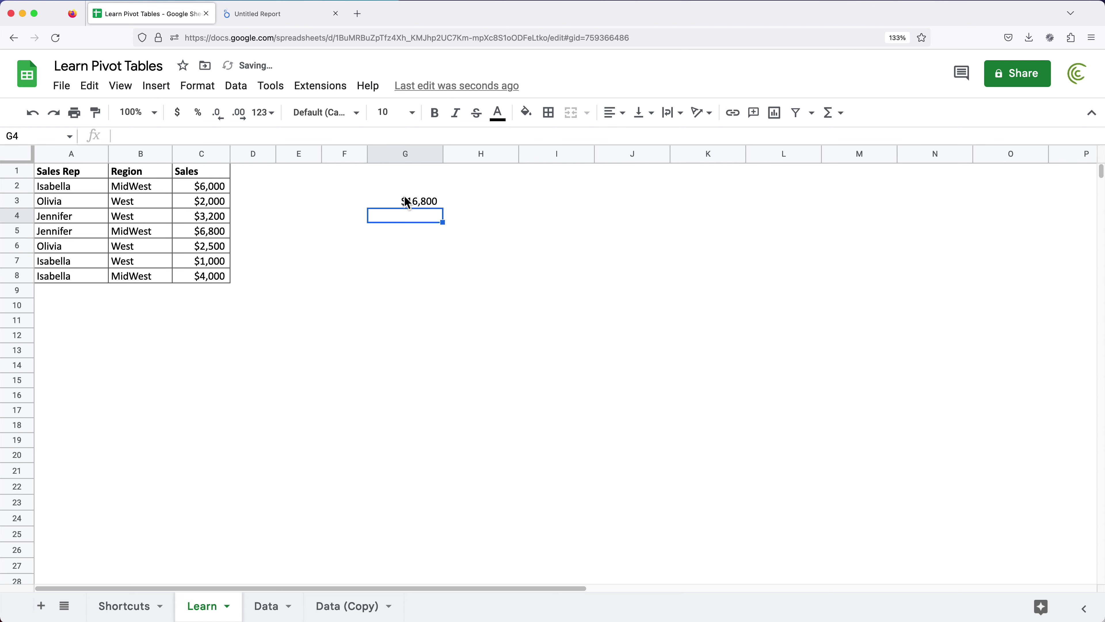
Replace the formula in G3 with =COUNT(C2,C5,C8) to count the MidWest records, and clear the cell
left_click(409, 203)
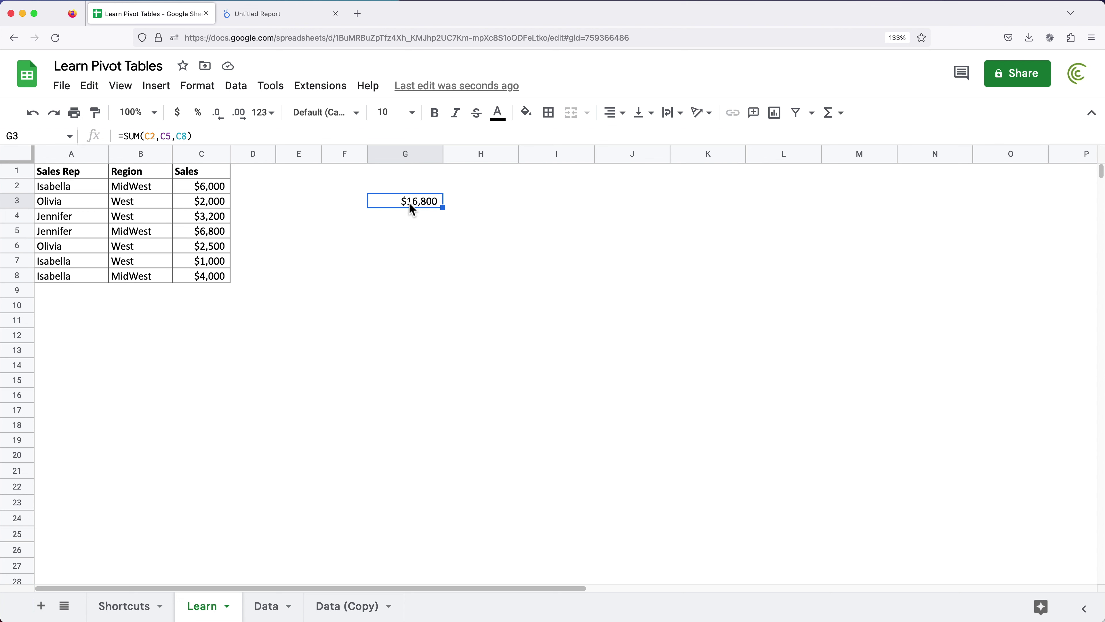
type("=COUNT(")
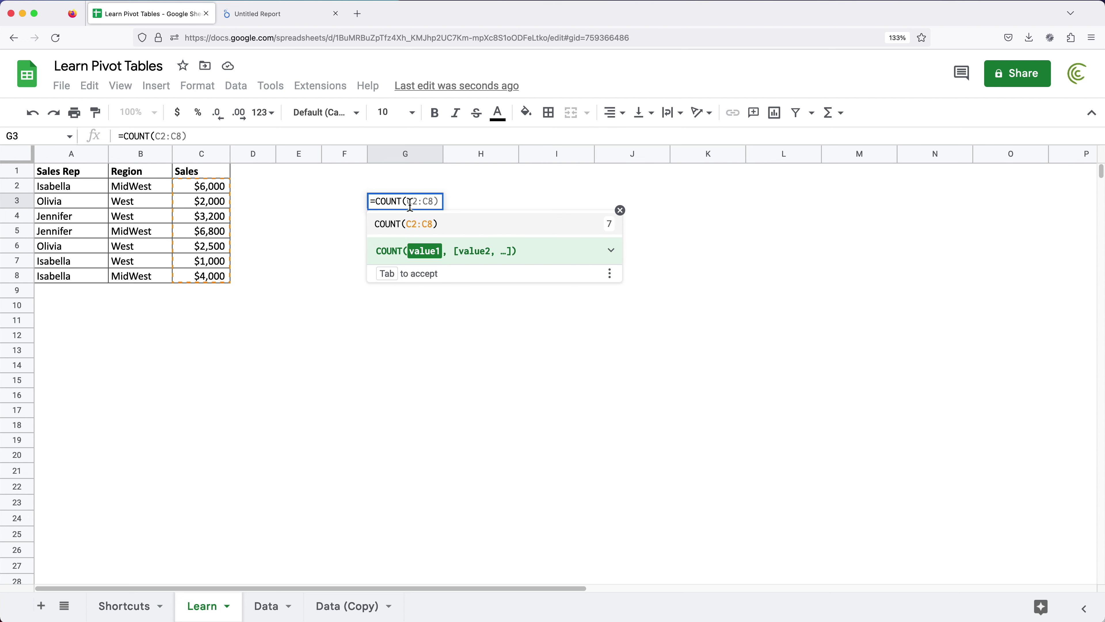
left_click(207, 192)
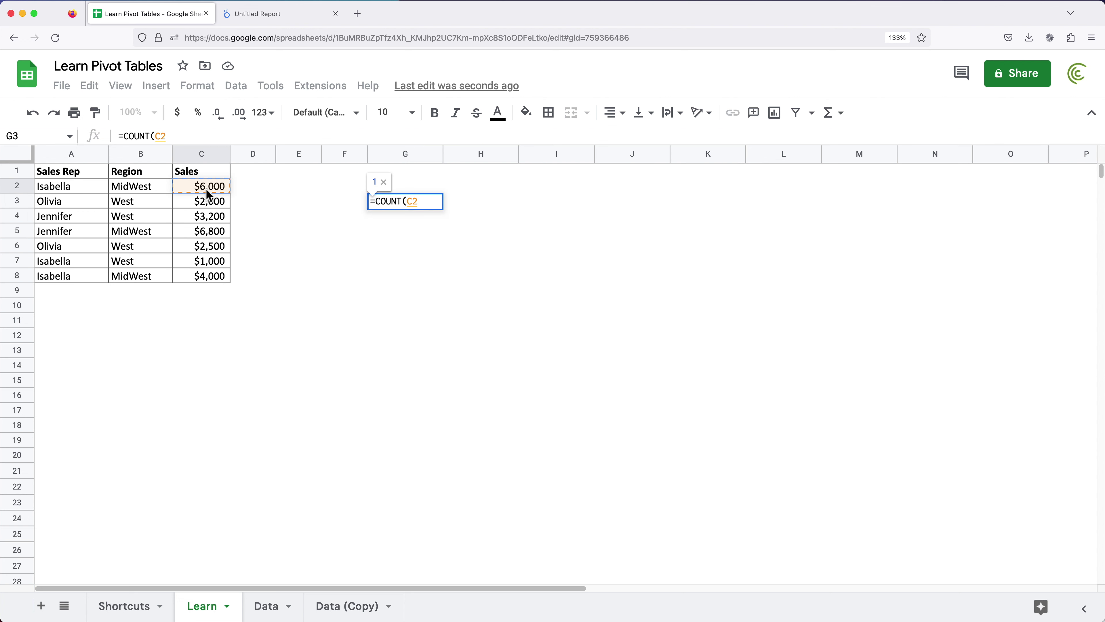
type(",")
left_click(201, 237)
type(",")
left_click(205, 278)
key("Return")
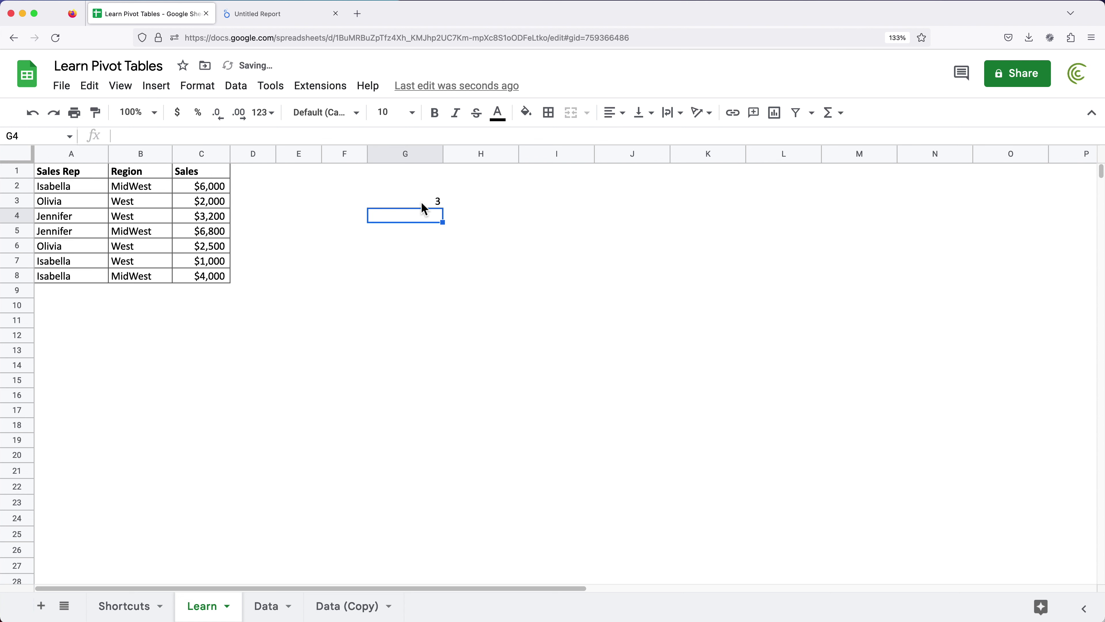
left_click(418, 204)
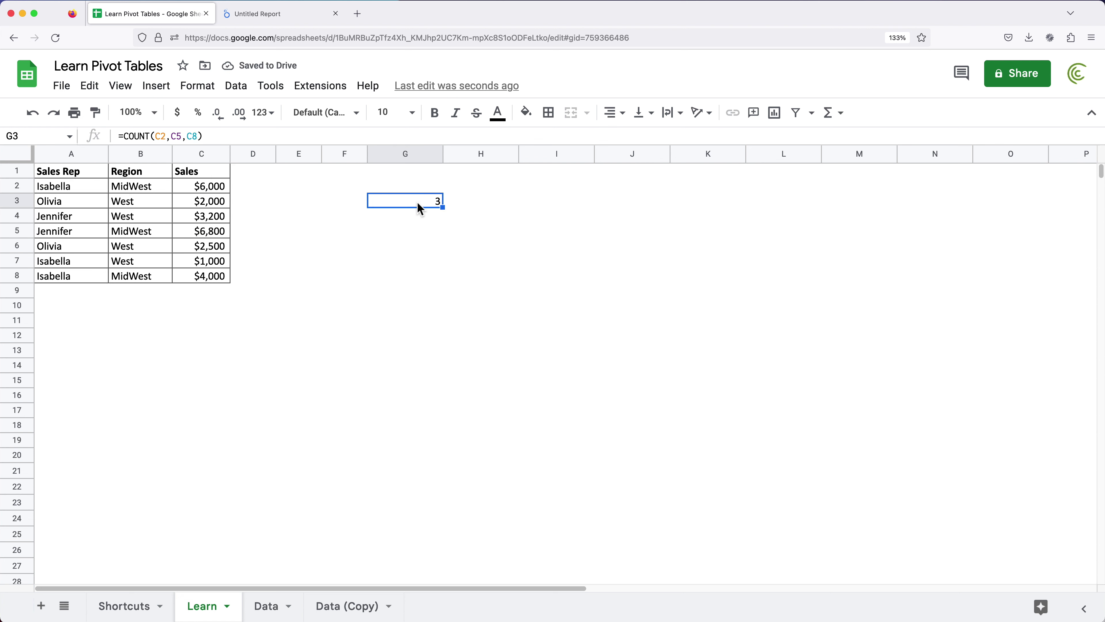
key("Delete")
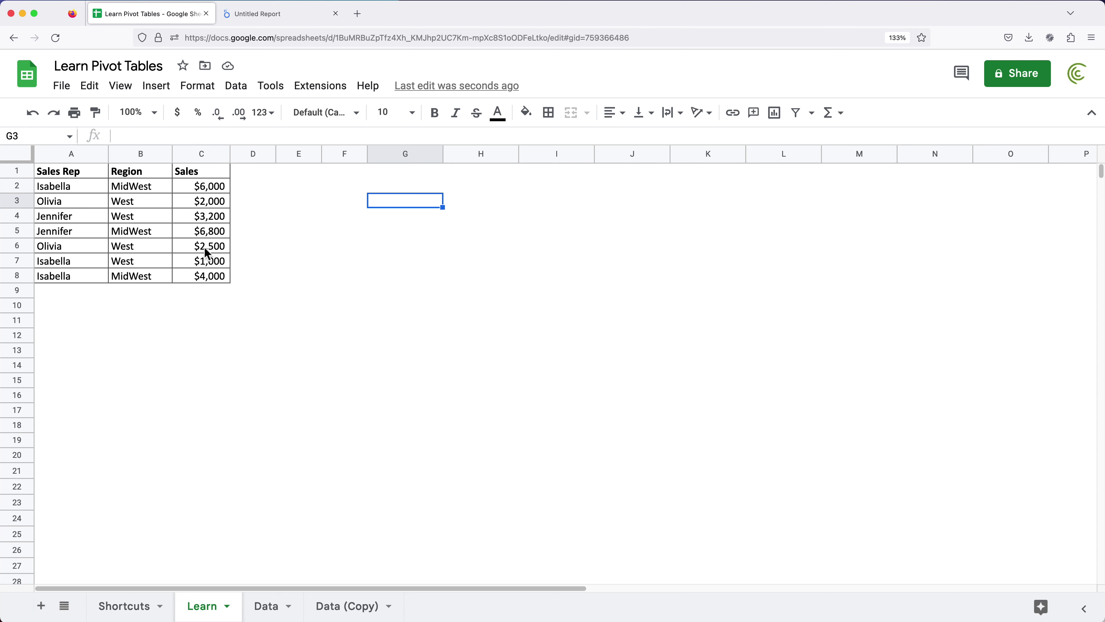
Check the Sales column C1:C8 and switch to Looker Studio to replace the pivot table's Record Count metric with Sales
left_click_drag(207, 174, 208, 288)
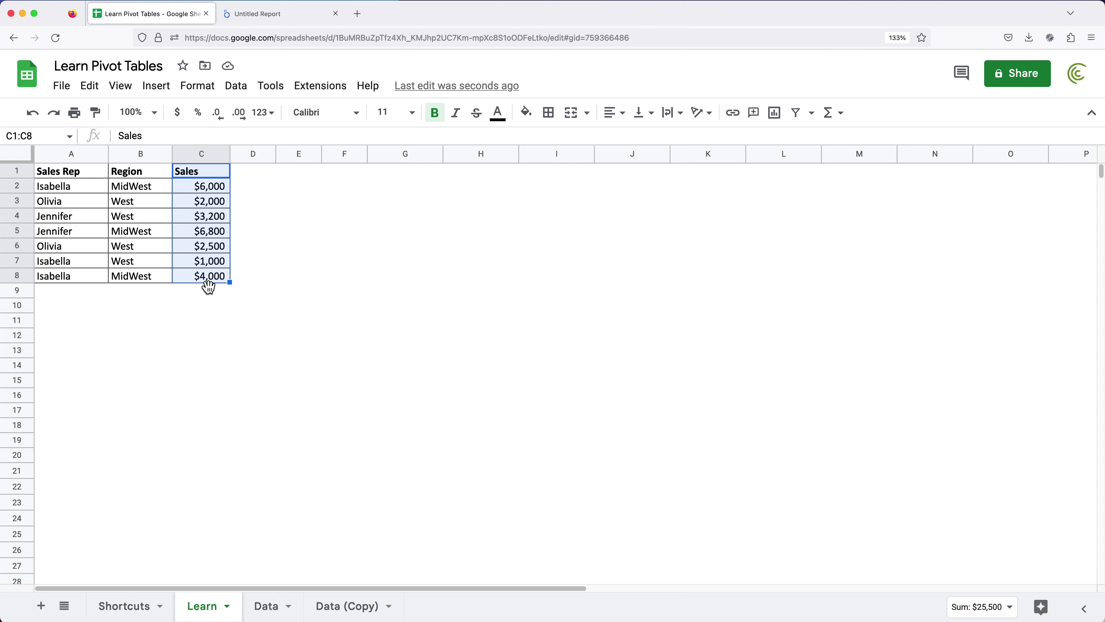
left_click(284, 21)
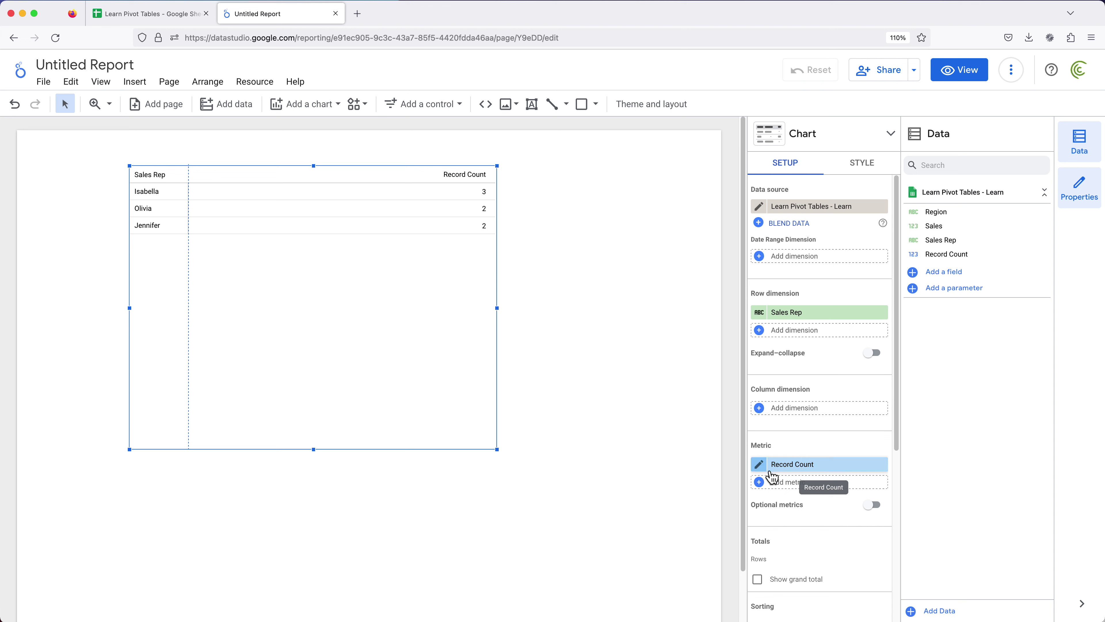
left_click(795, 473)
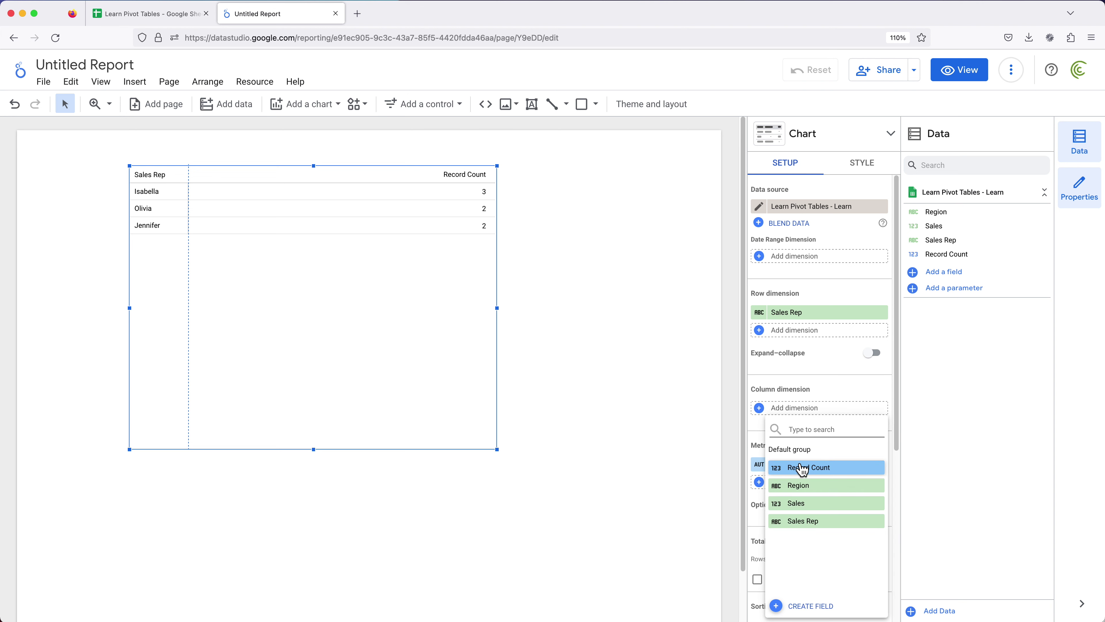
left_click(806, 505)
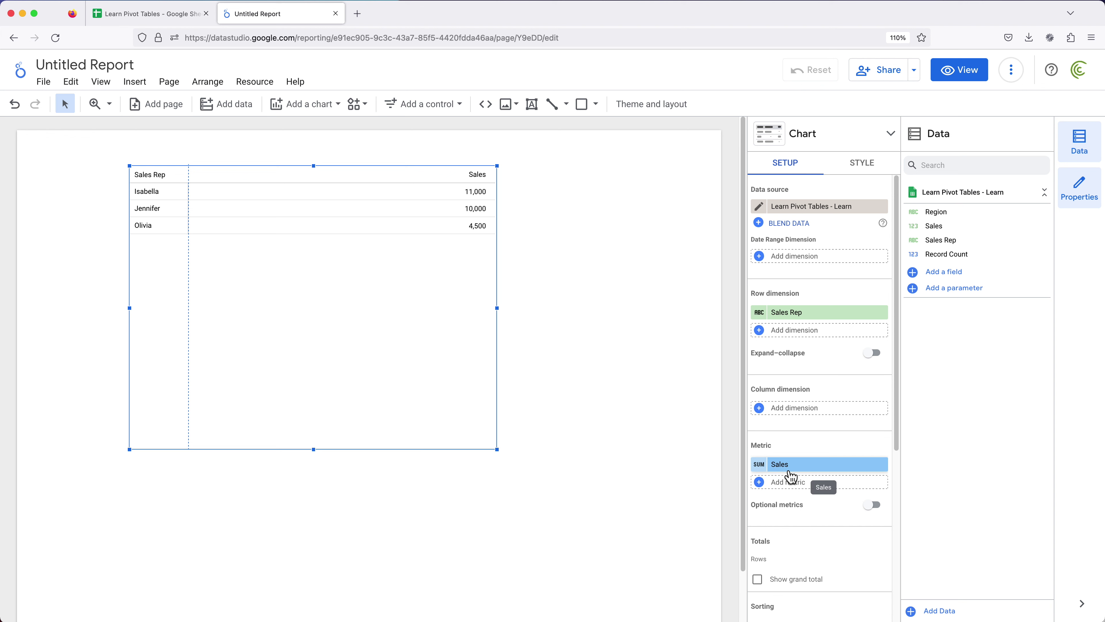
Try the Average and Max aggregations on the Sales metric and restore Sum
mouse_move(757, 473)
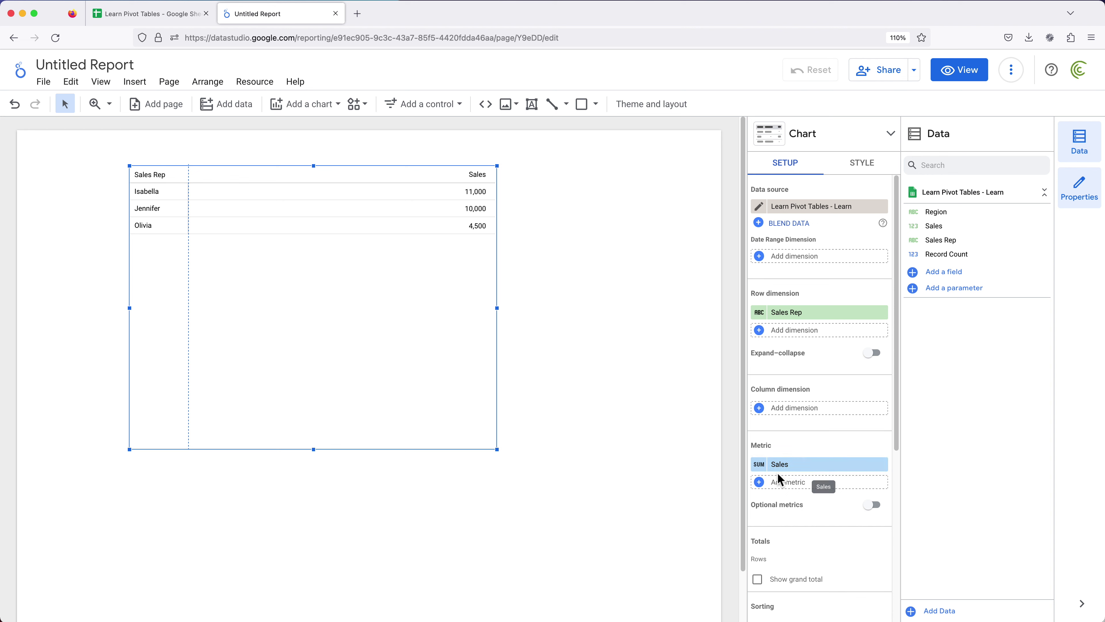
left_click(763, 468)
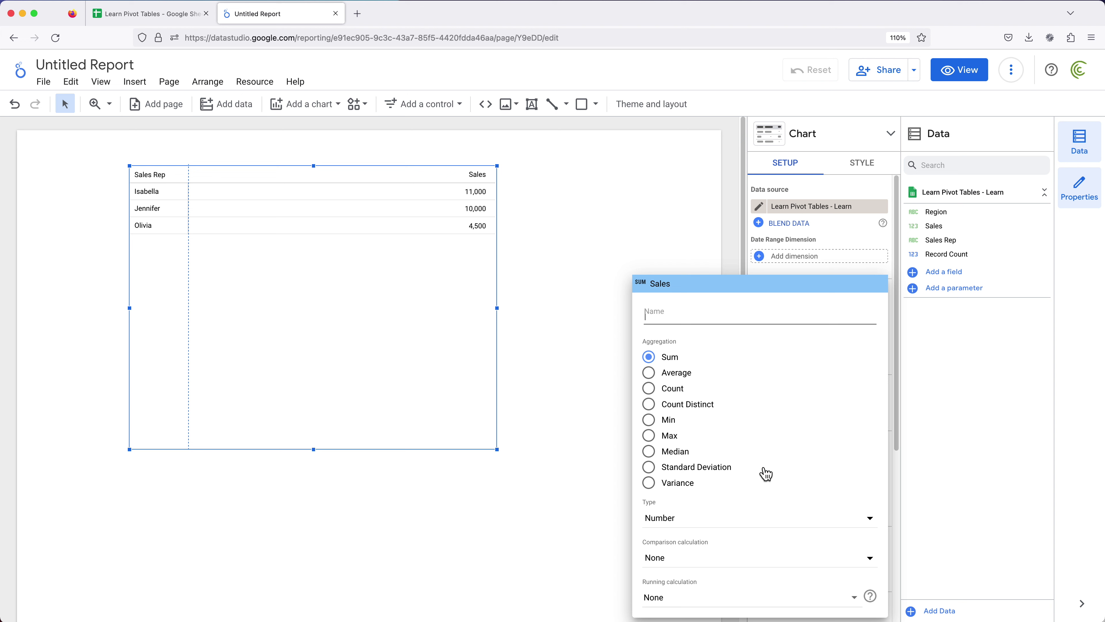
left_click(648, 373)
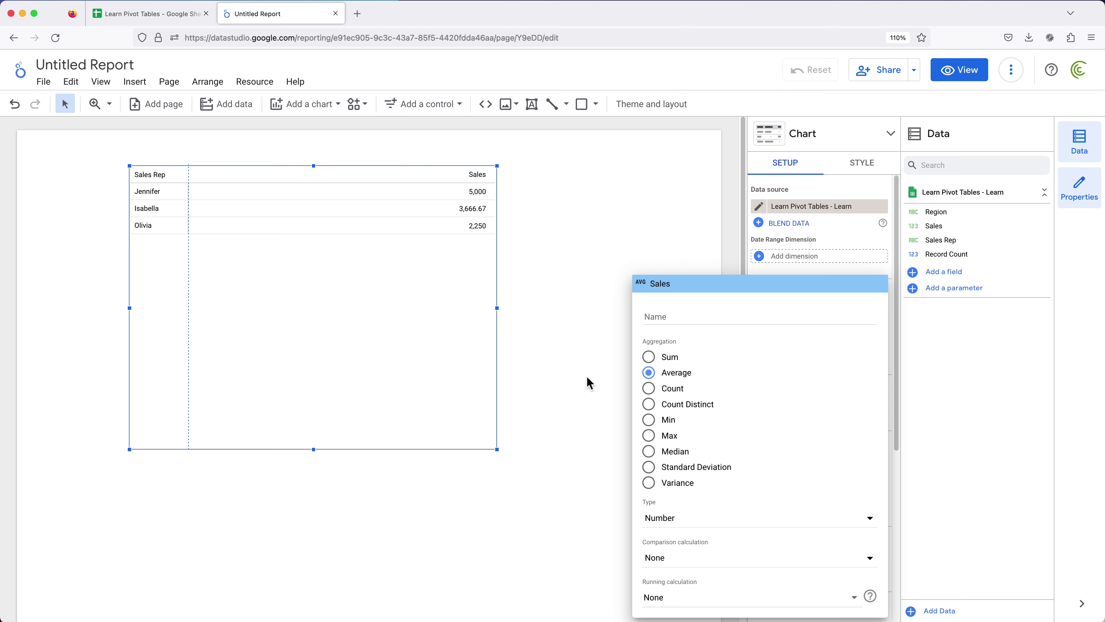
left_click(656, 440)
left_click(653, 359)
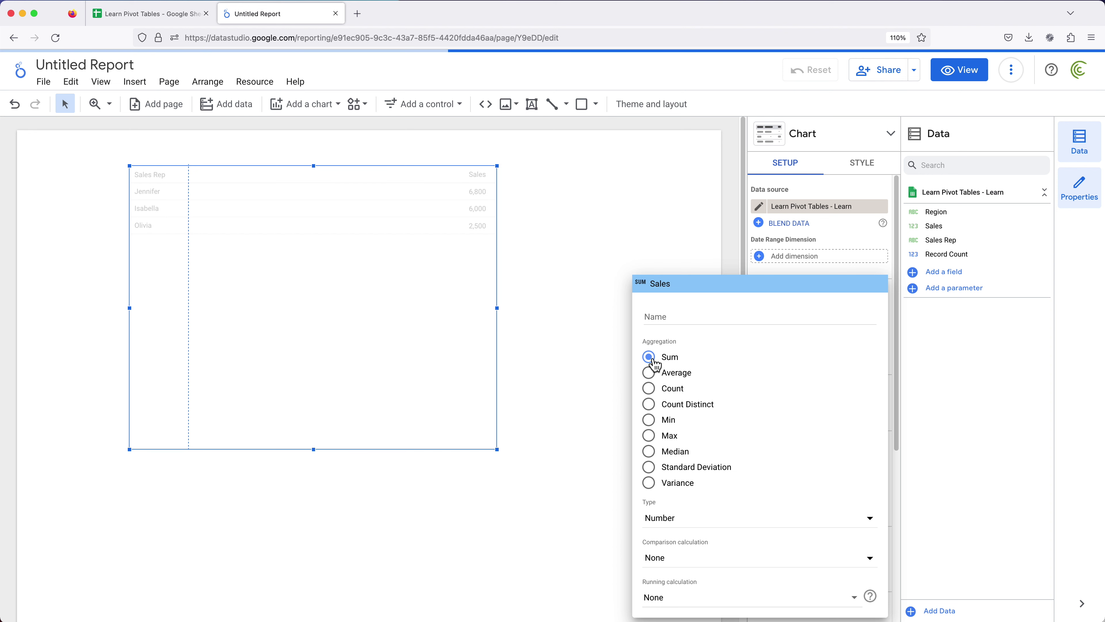
left_click(842, 195)
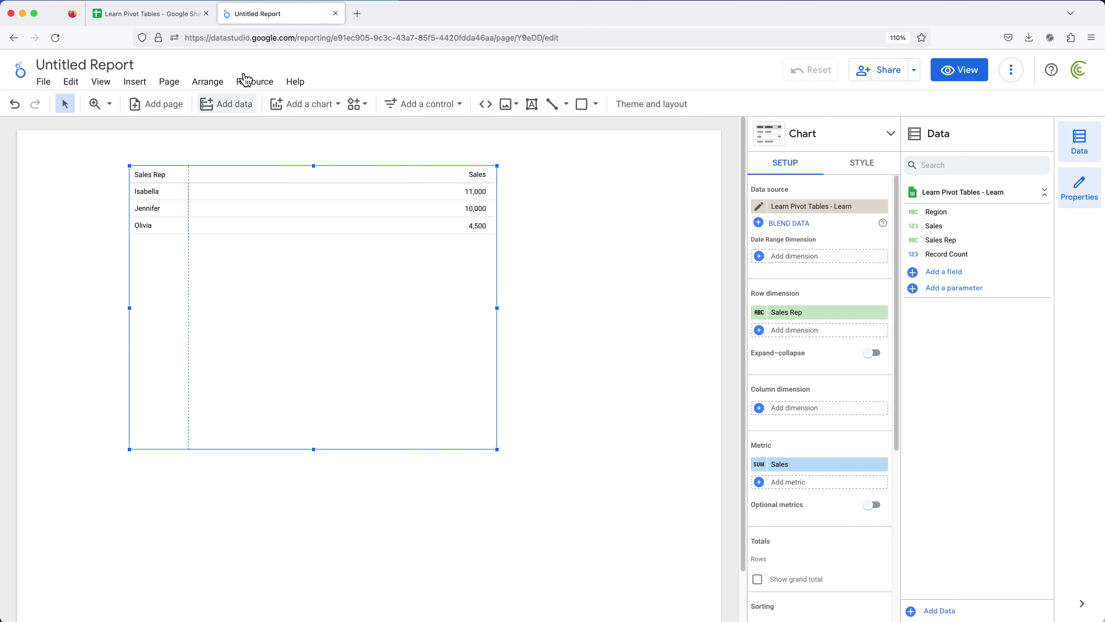
Switch to the Learn sheet and check the first sales rep's sales in cells C2, C7 and C8
left_click(163, 22)
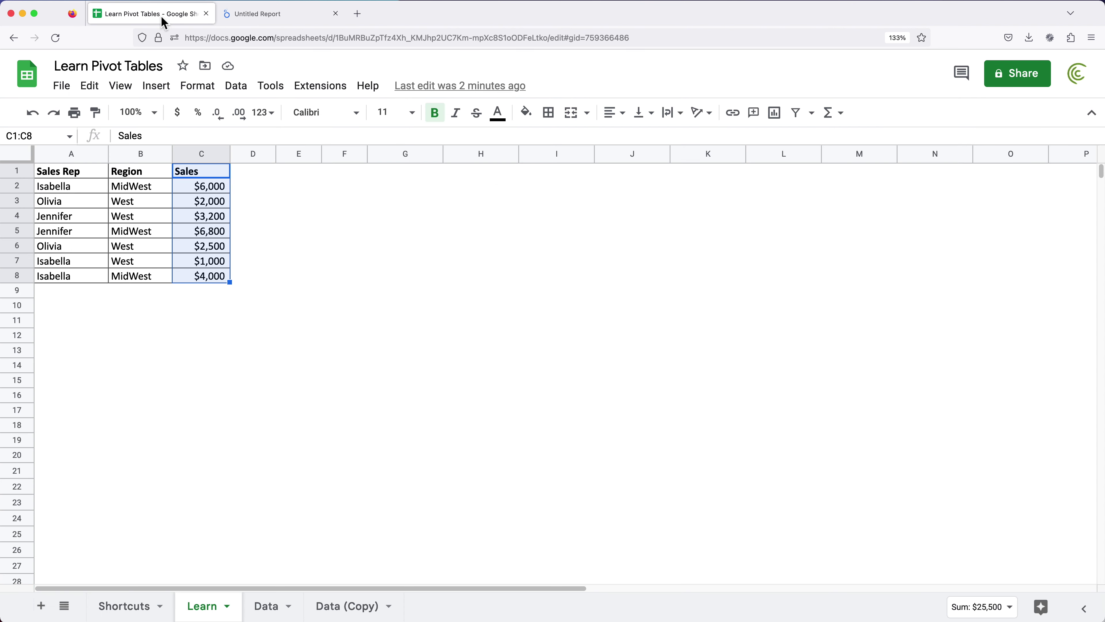
left_click(78, 190)
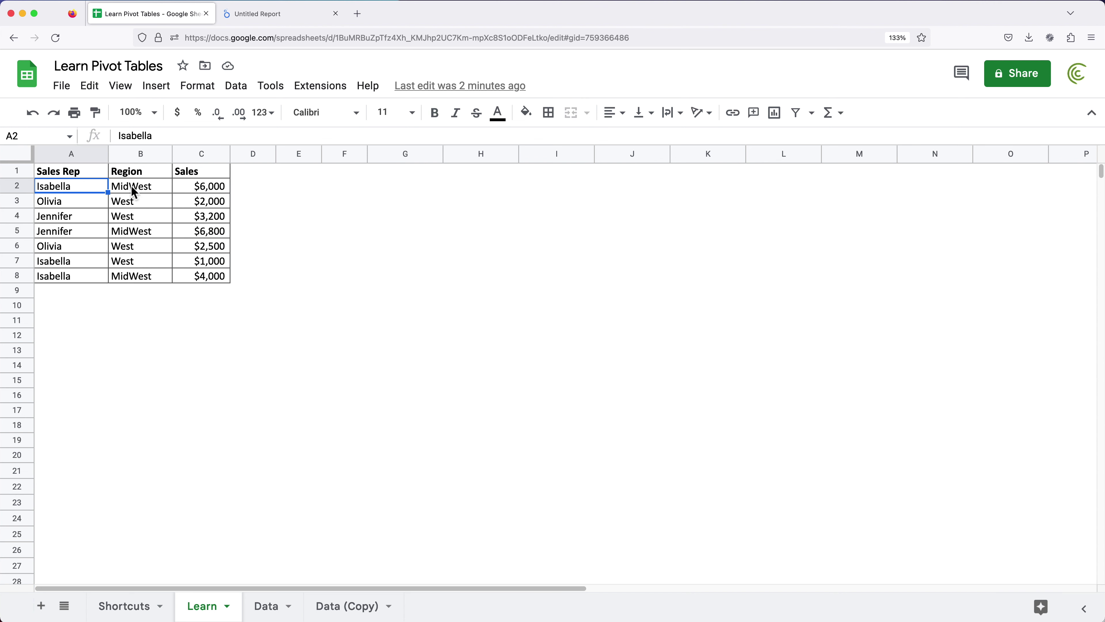
left_click(227, 189)
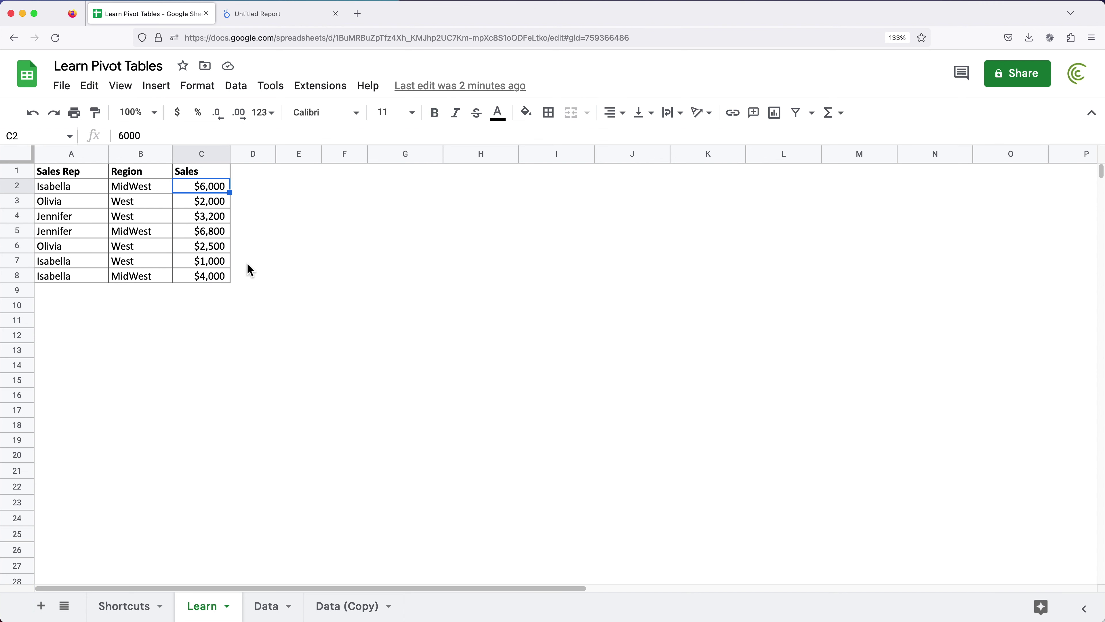
left_click(220, 264)
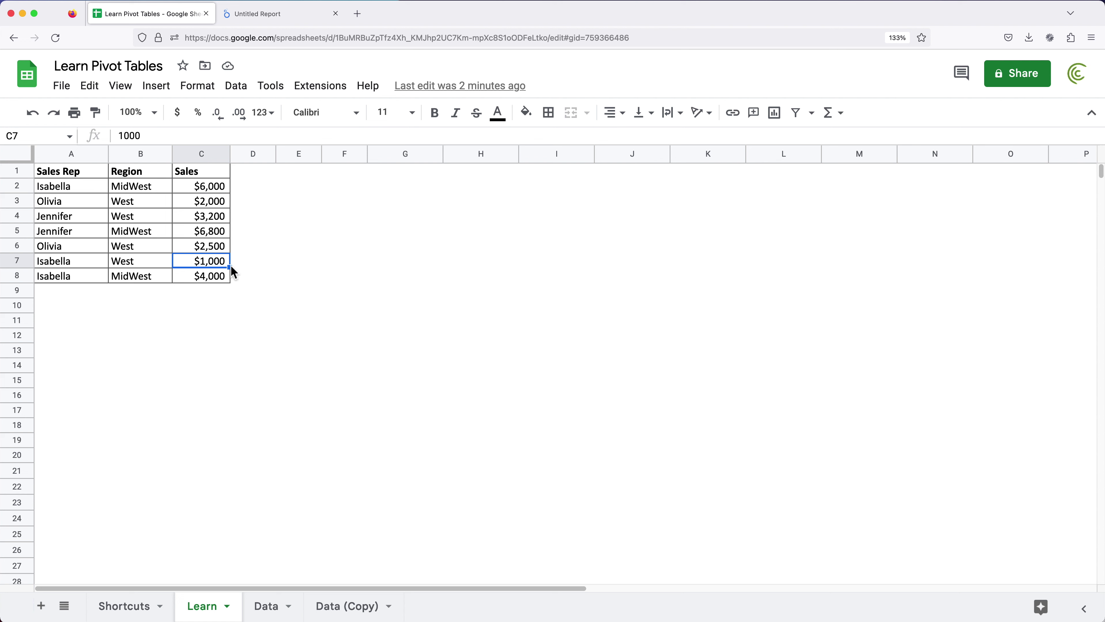
left_click(216, 278)
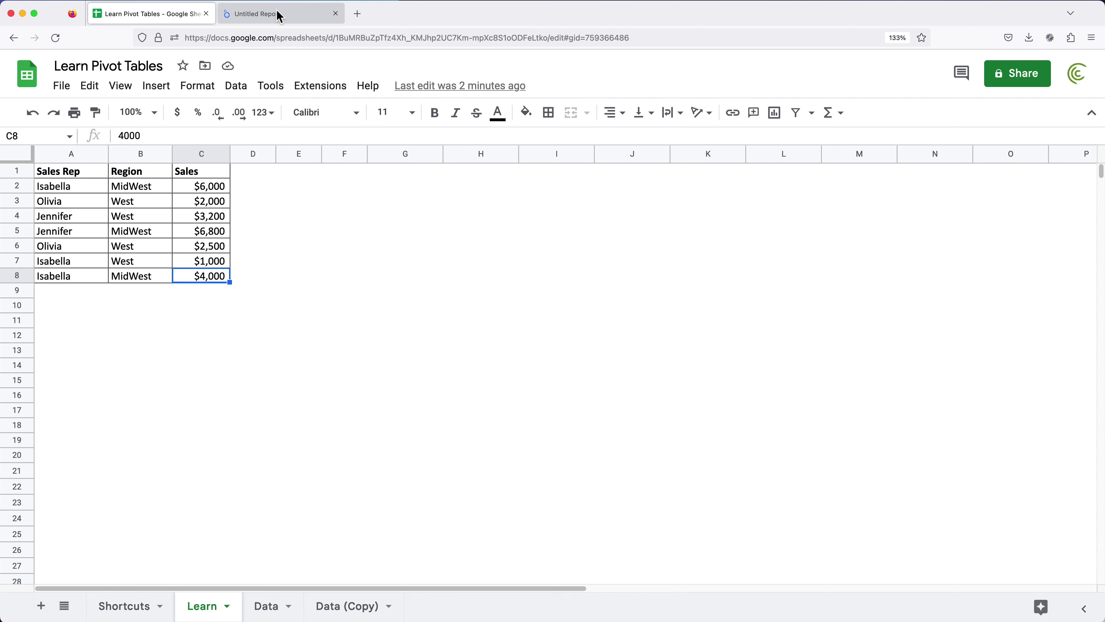
Switch to Looker Studio and replace Sales Rep with Region as the pivot table's row dimension
left_click(278, 18)
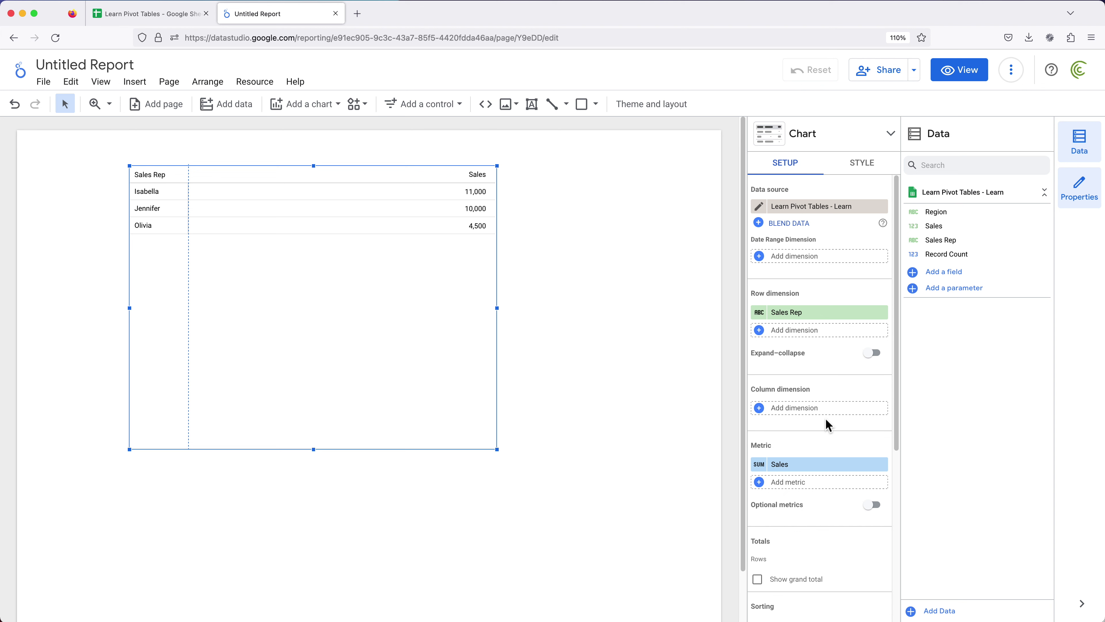
left_click_drag(825, 461, 798, 320)
left_click(795, 317)
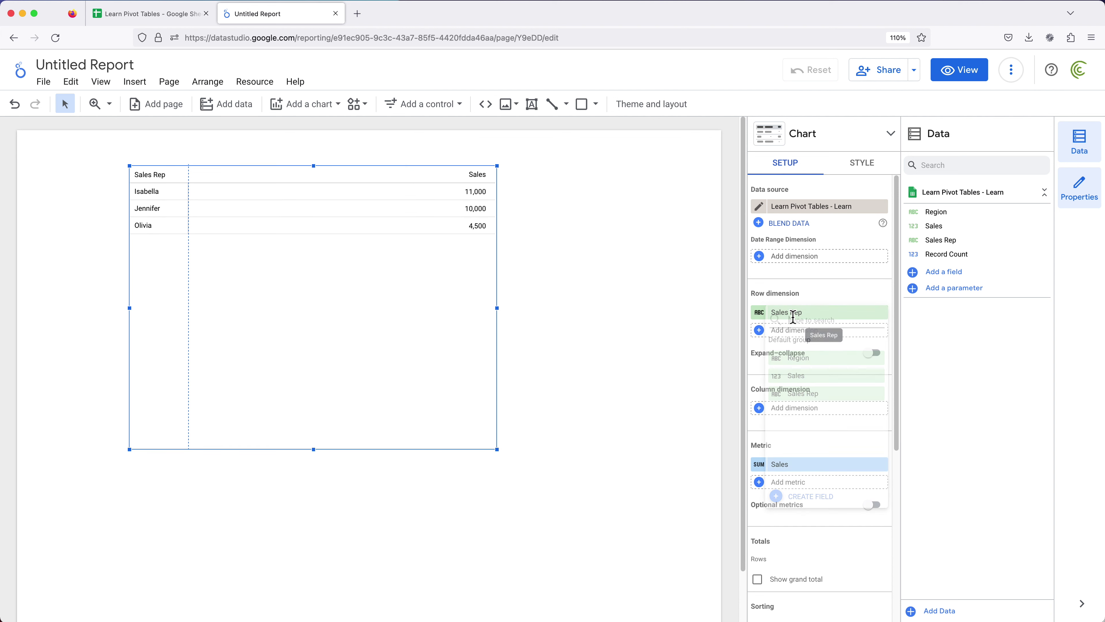
left_click(801, 359)
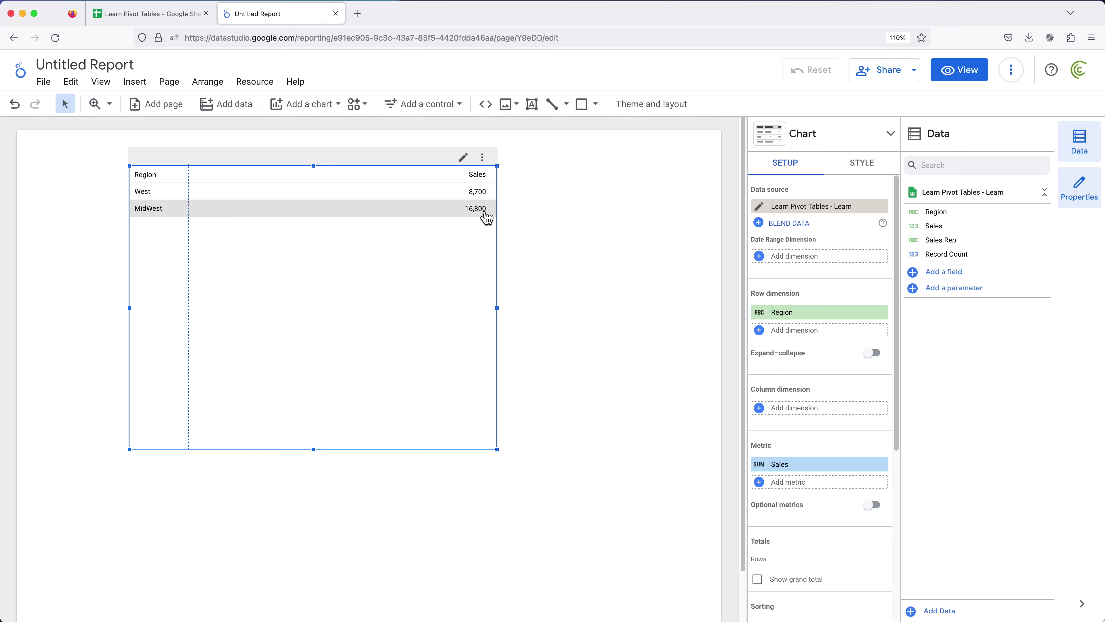
Switch to the Learn sheet in Google Sheets and check the MidWest regions and sales in rows 2, 5 and 8
left_click(152, 14)
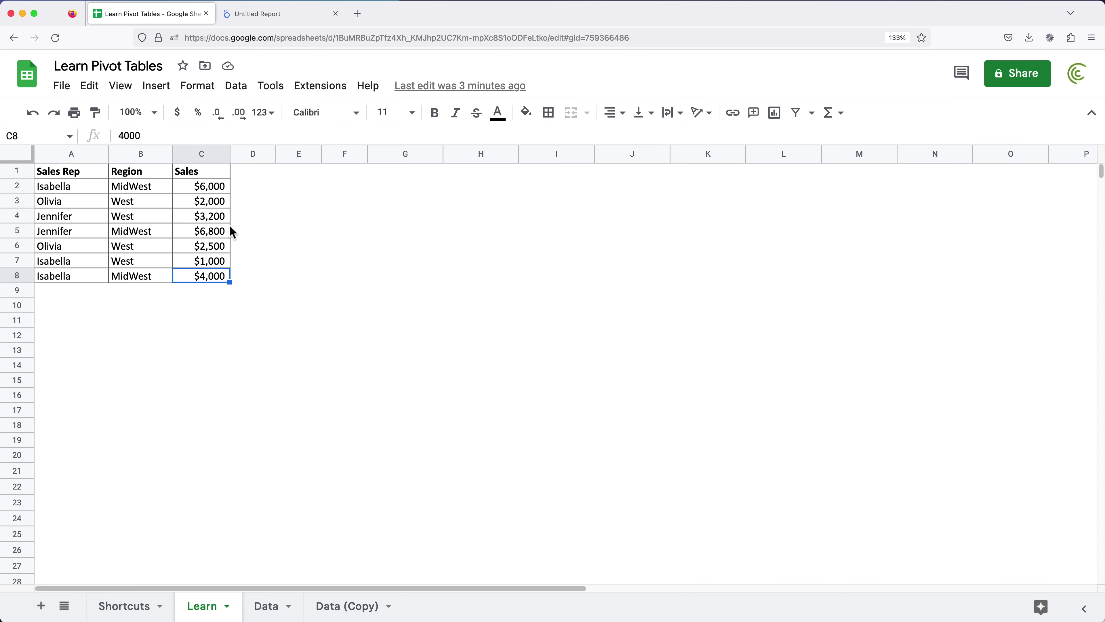
left_click_drag(144, 189, 215, 186)
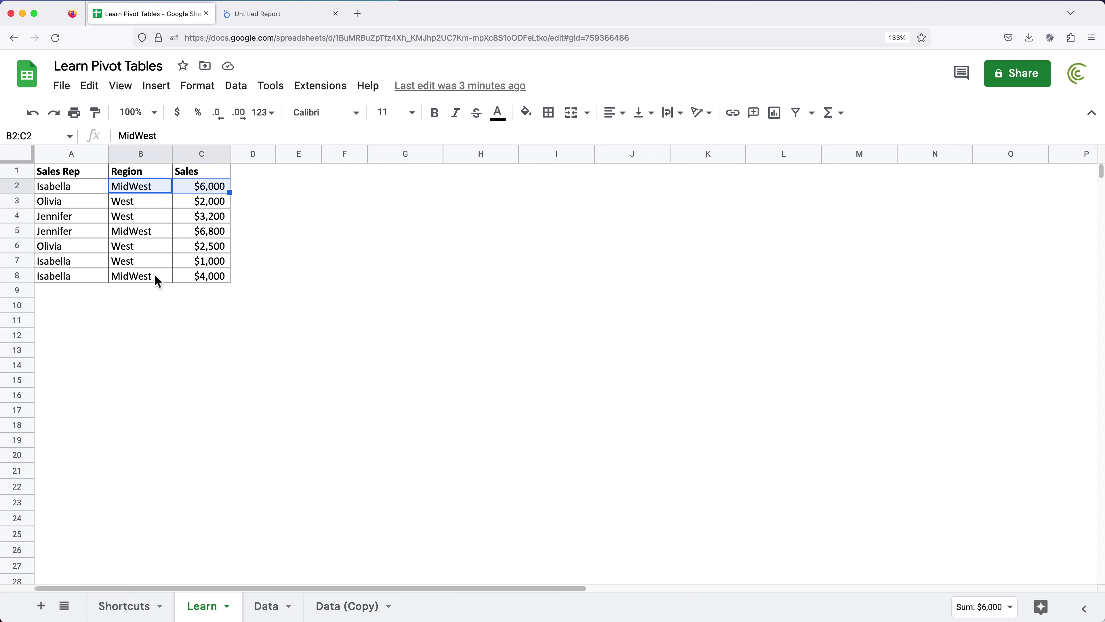
left_click_drag(146, 232, 209, 234)
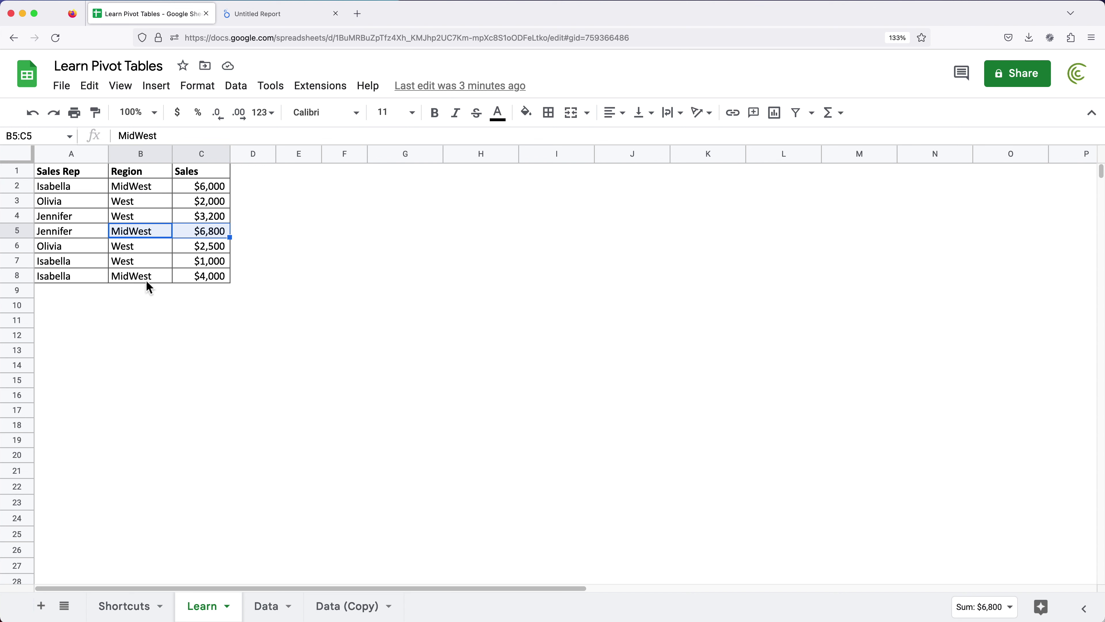
left_click_drag(148, 278, 215, 283)
left_click(218, 281)
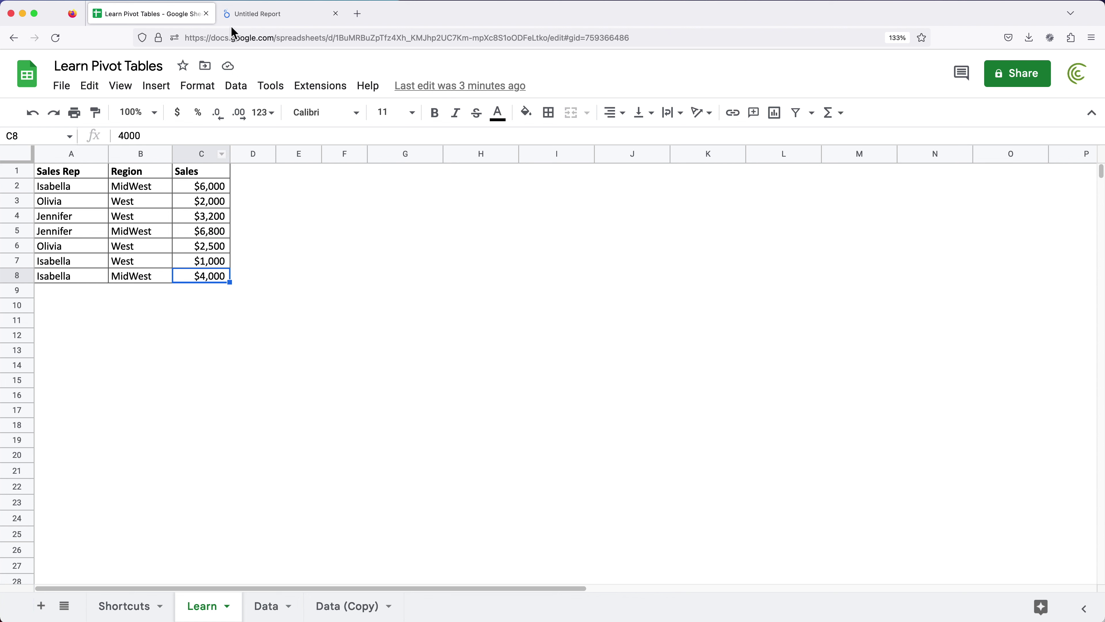
Switch to Looker Studio and set the pivot table's label font size to 20px
left_click(268, 19)
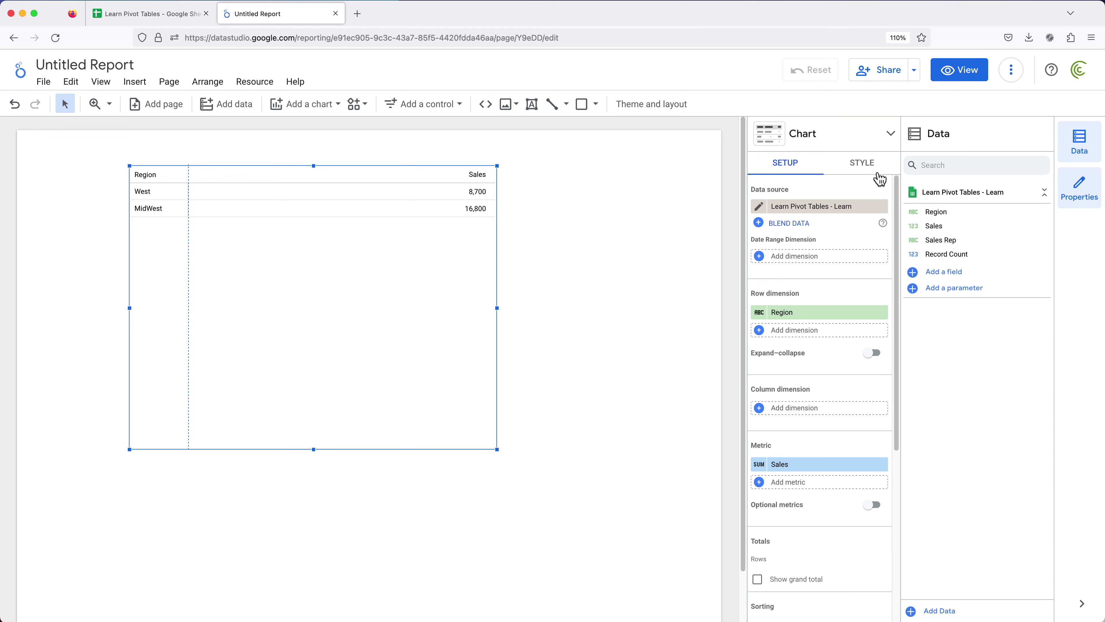
left_click(865, 172)
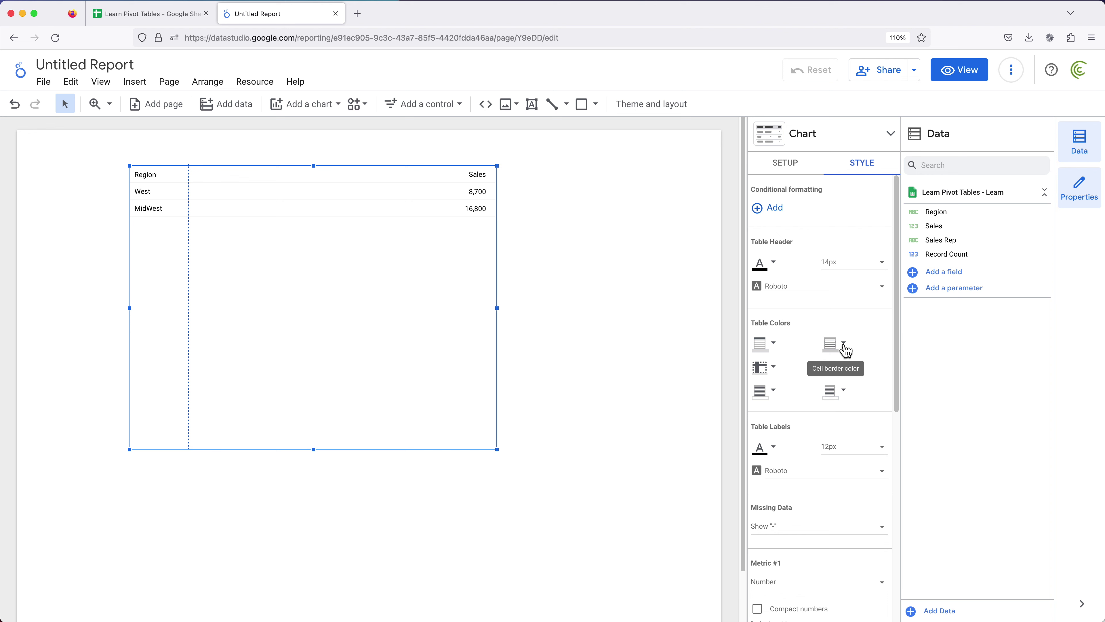
scroll(845, 354, "down", 2)
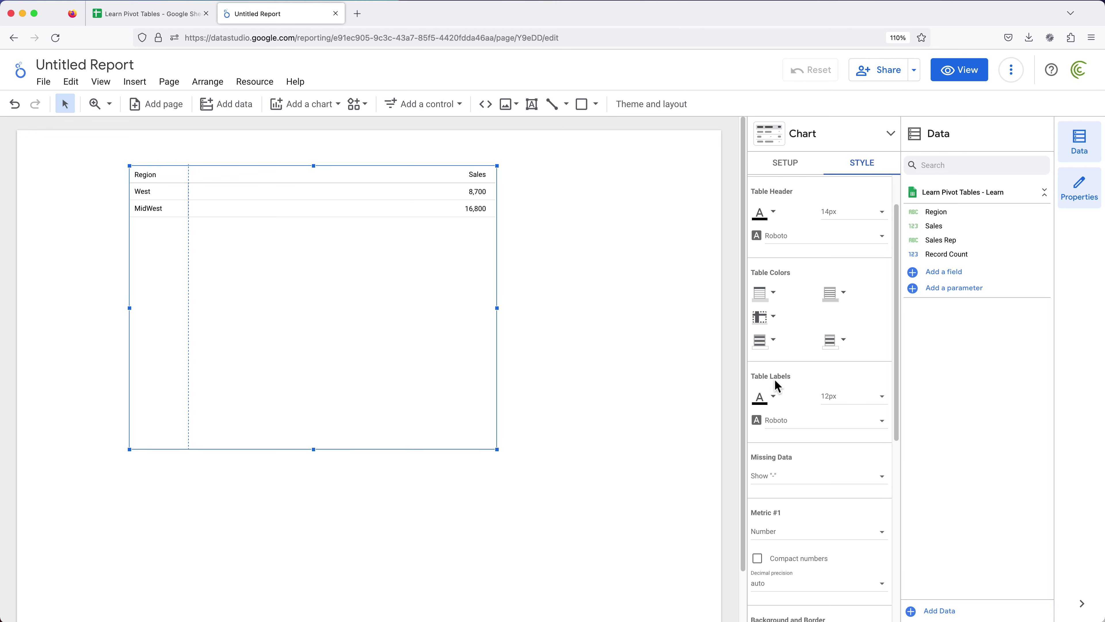
scroll(875, 412, "down", 3)
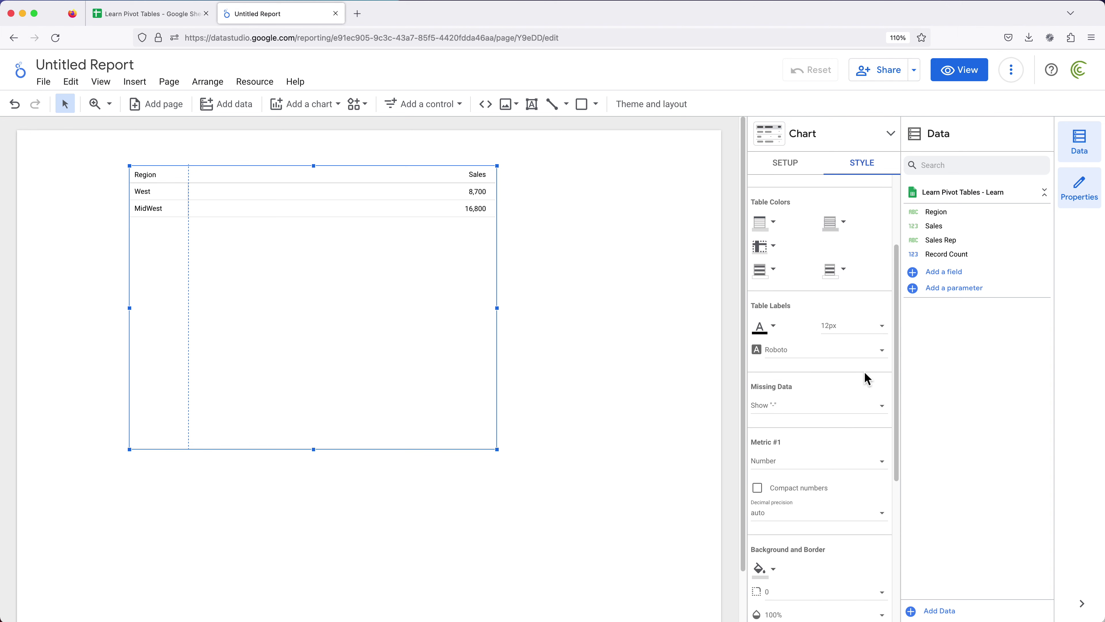
left_click(866, 333)
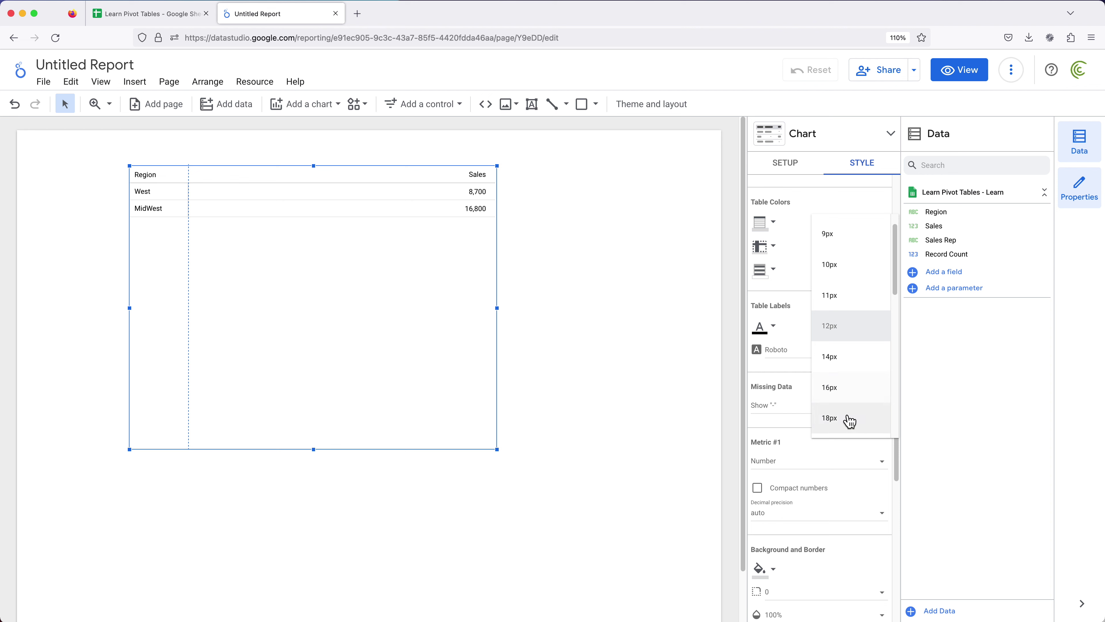
left_click(847, 418)
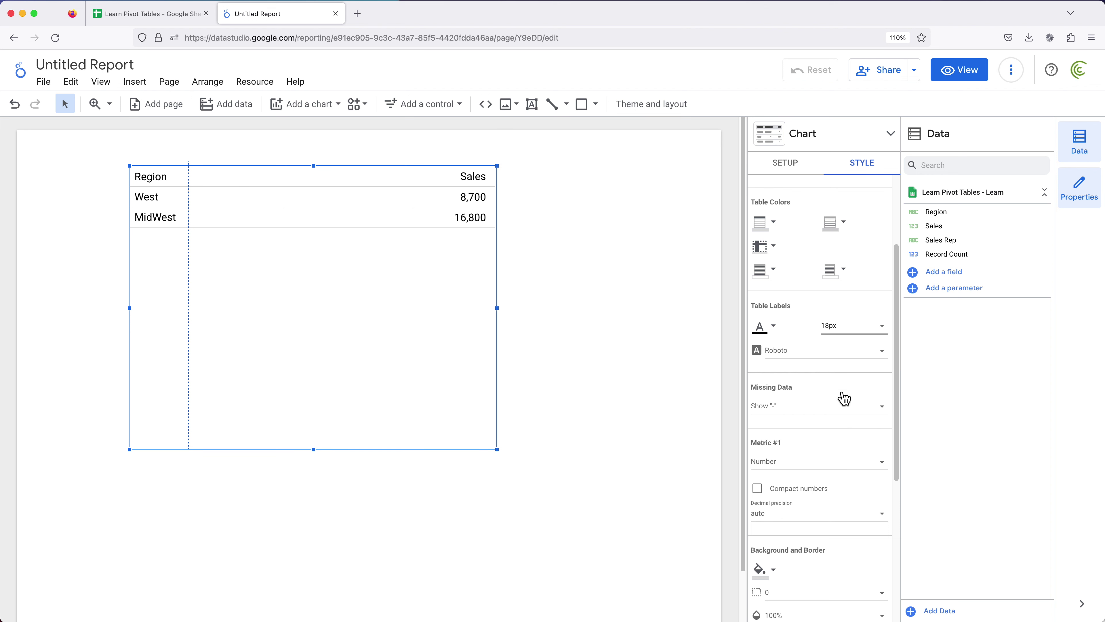
left_click(857, 336)
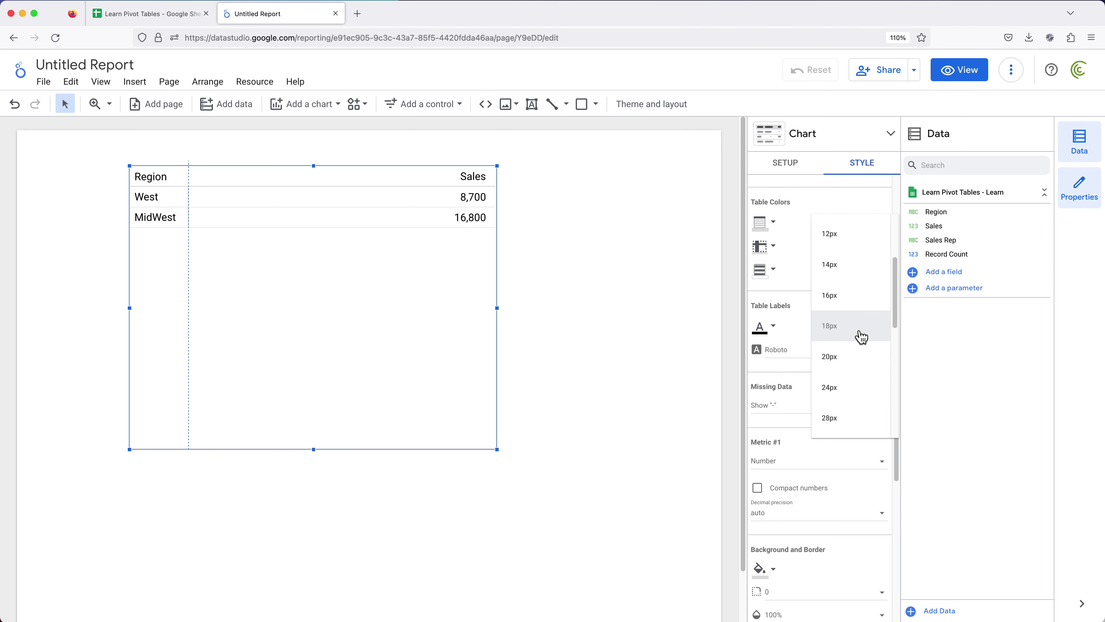
scroll(858, 343, "down", 2)
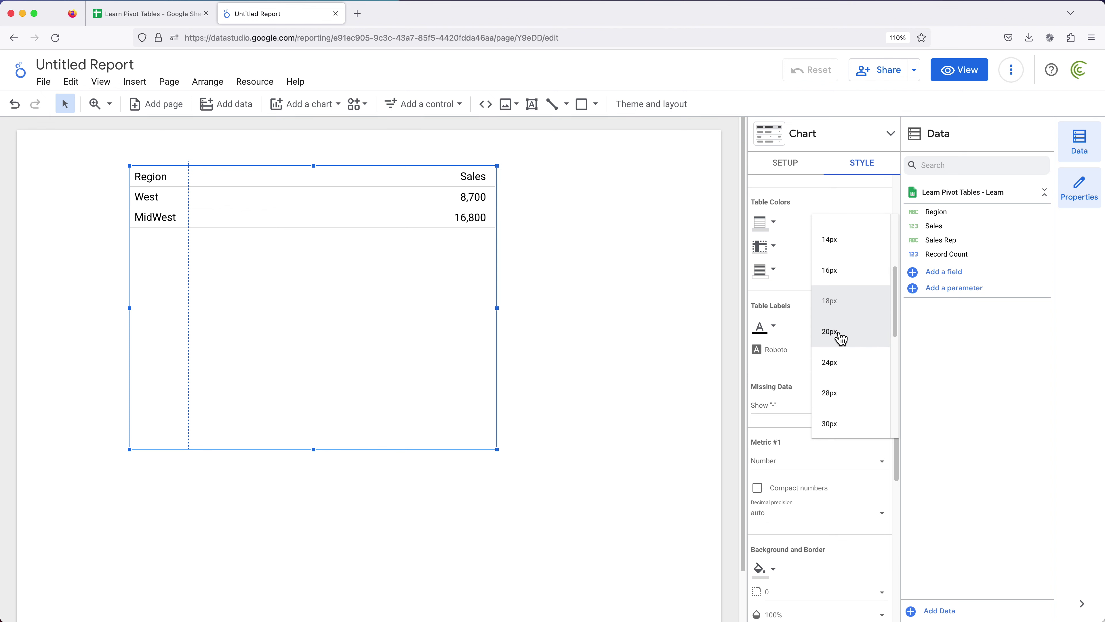
left_click(851, 337)
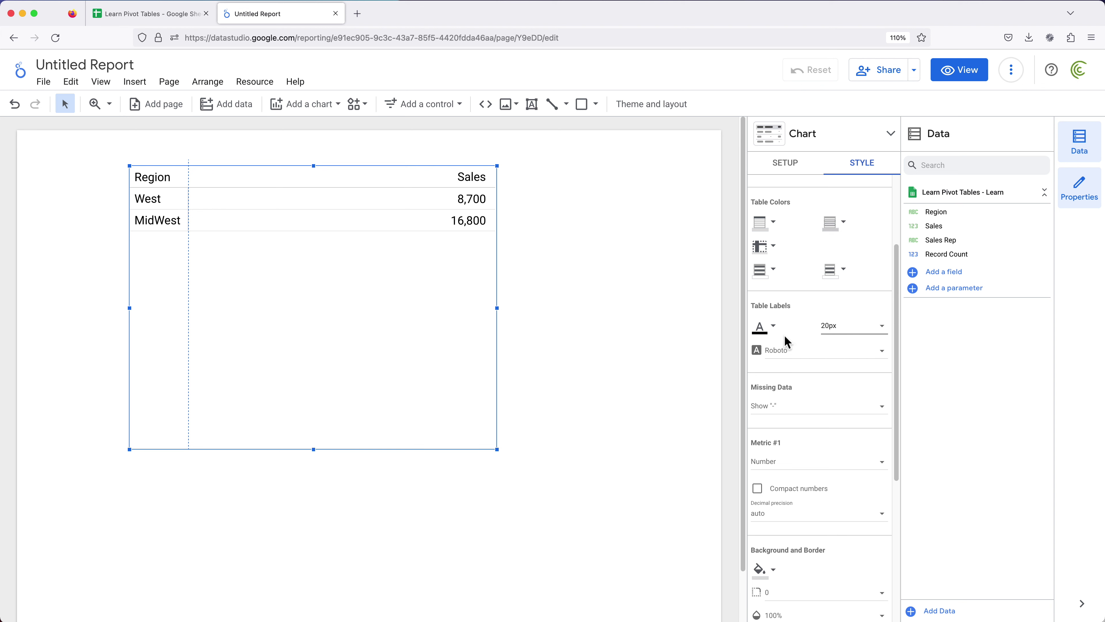
left_click(884, 353)
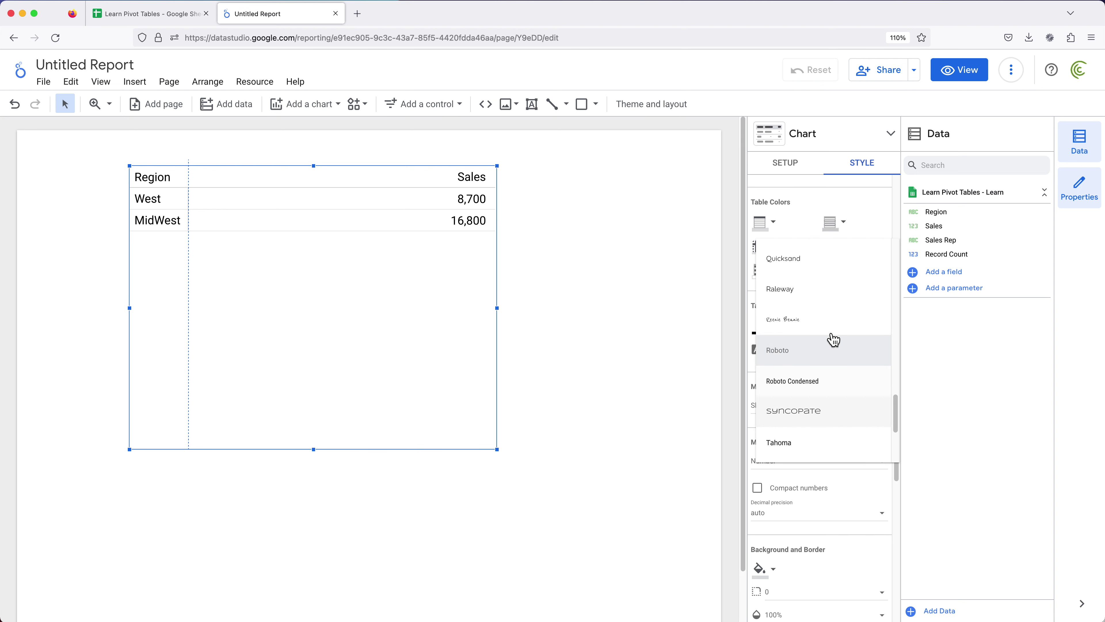
left_click(765, 346)
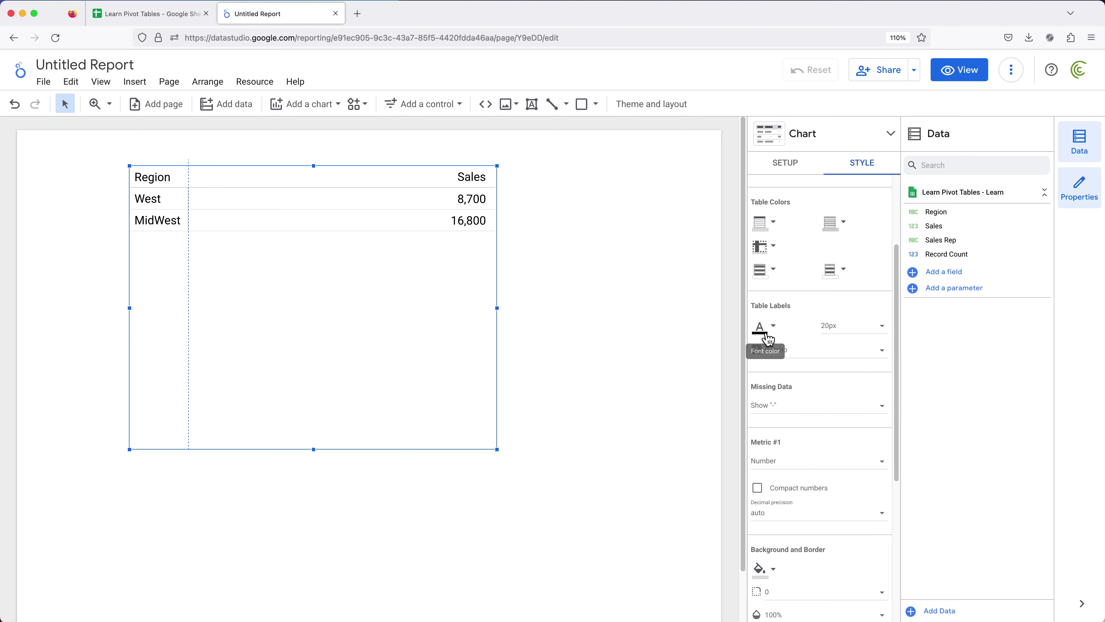
left_click(768, 339)
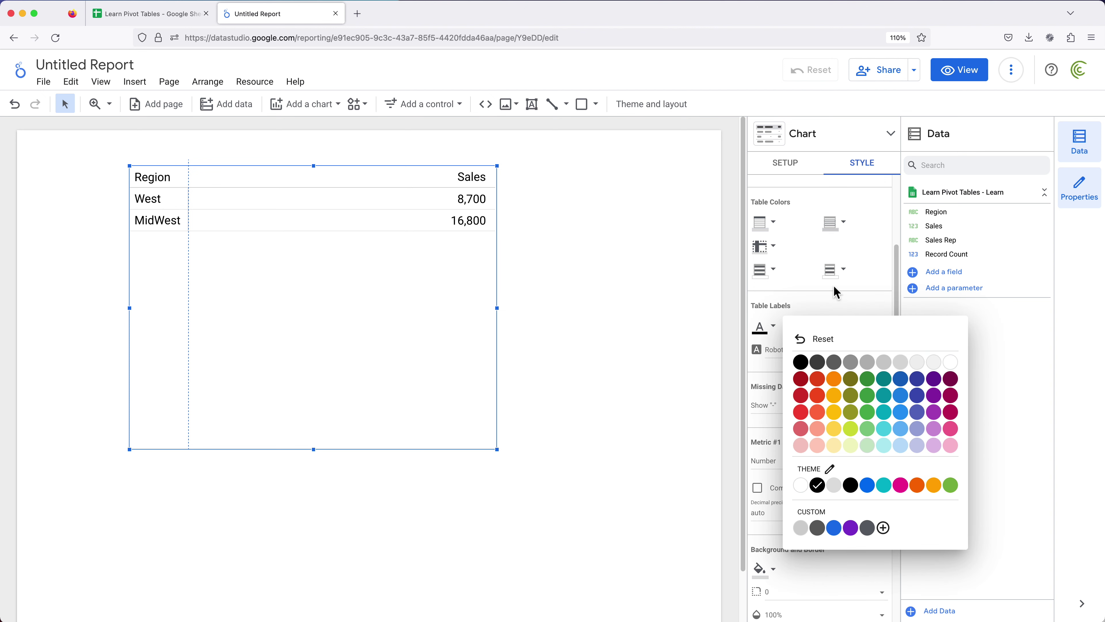
left_click(841, 290)
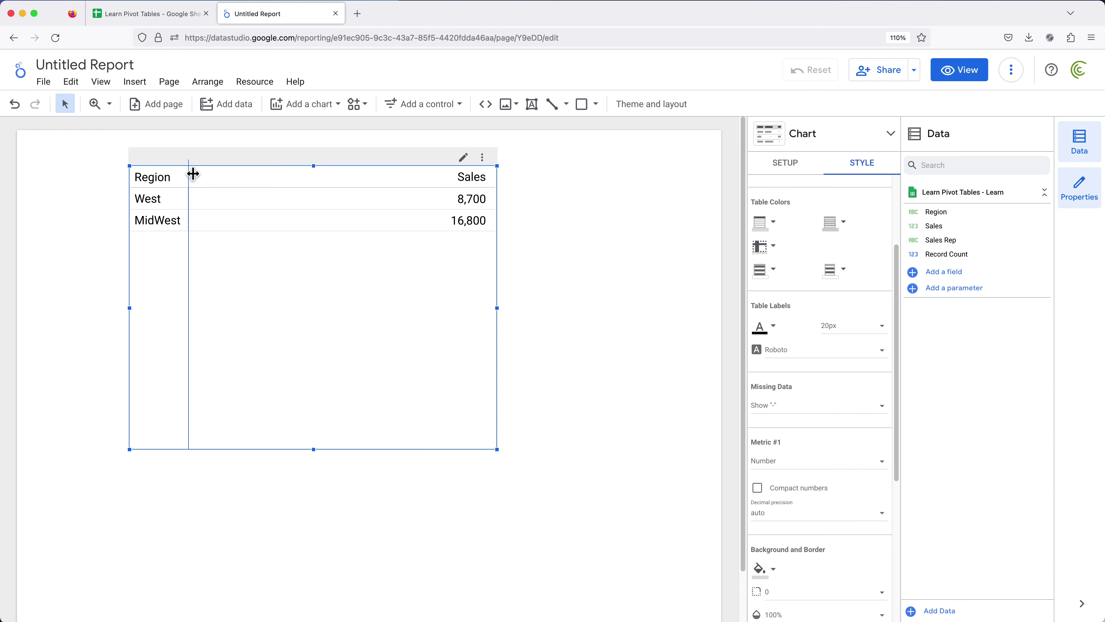
Widen the pivot table's Region column and set the Sales metric's type to Currency, USD - US Dollar ($)
left_click_drag(193, 174, 225, 184)
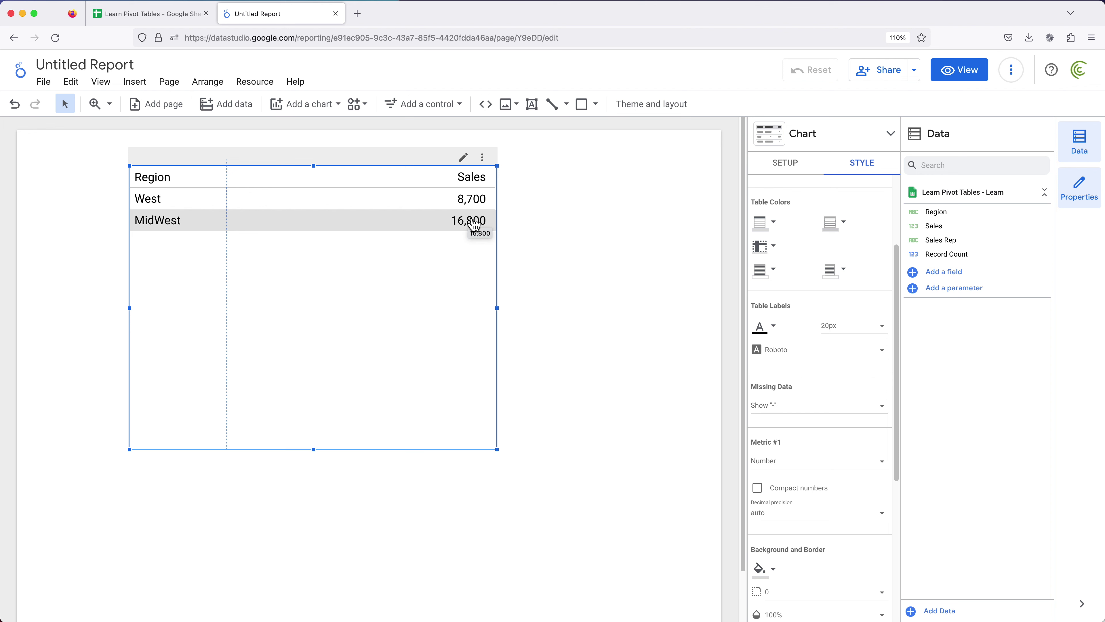
left_click(792, 171)
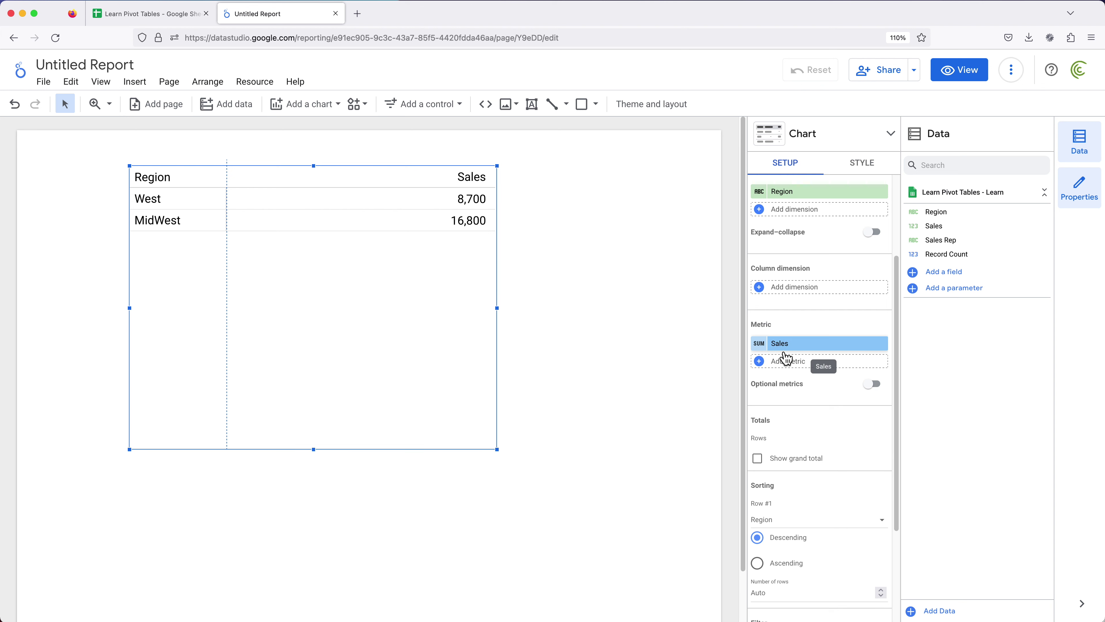
left_click(763, 348)
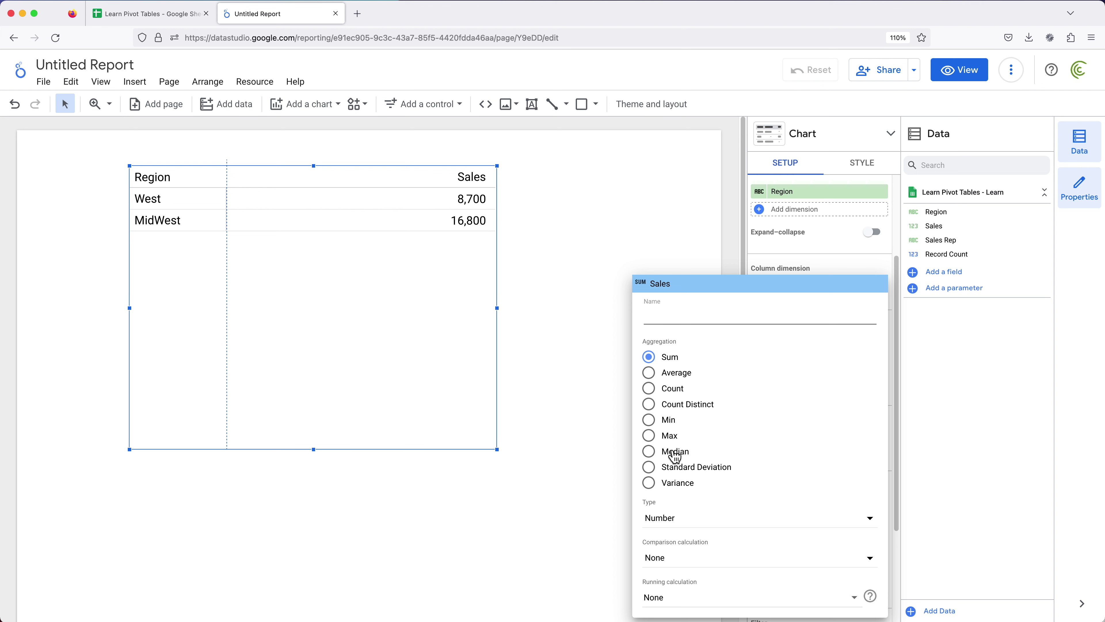
left_click(866, 530)
mouse_move(760, 550)
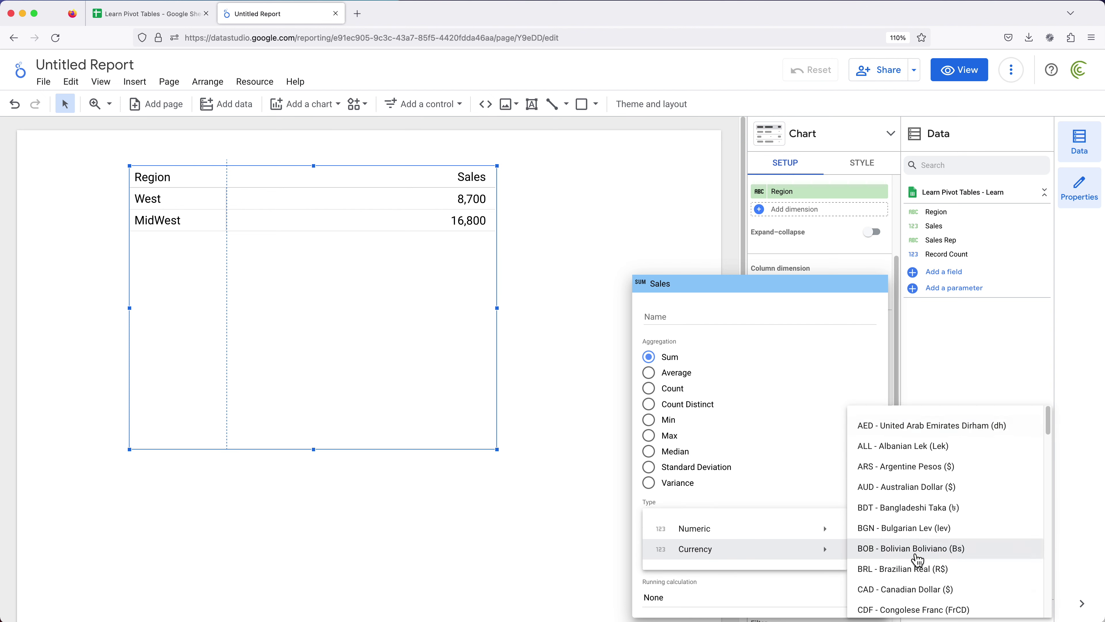
scroll(916, 562, "down", 10)
scroll(914, 564, "down", 12)
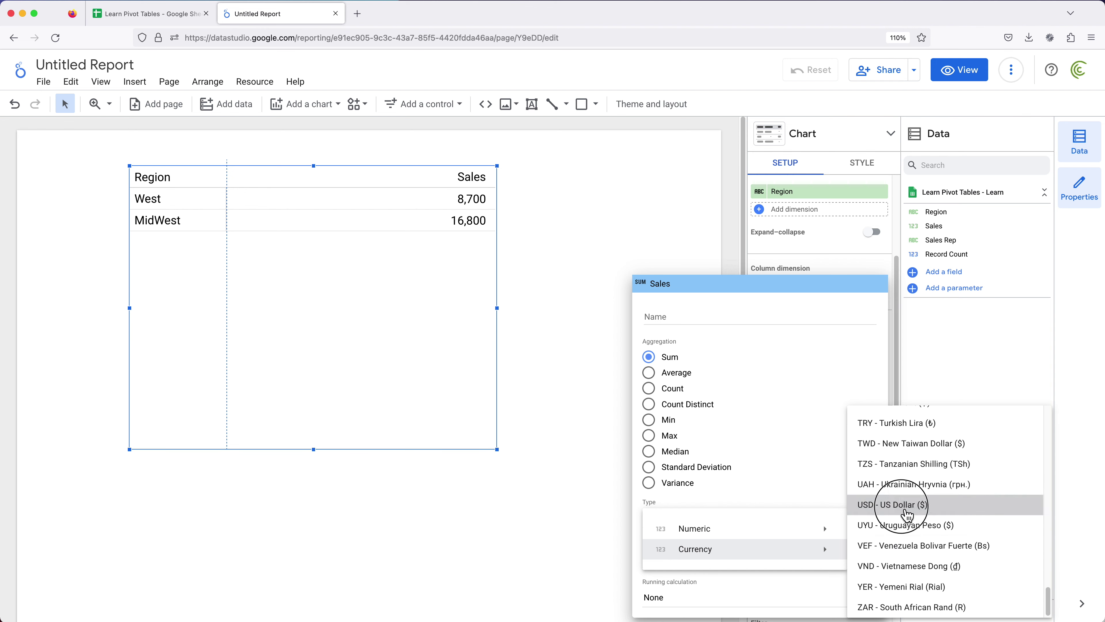
left_click(900, 504)
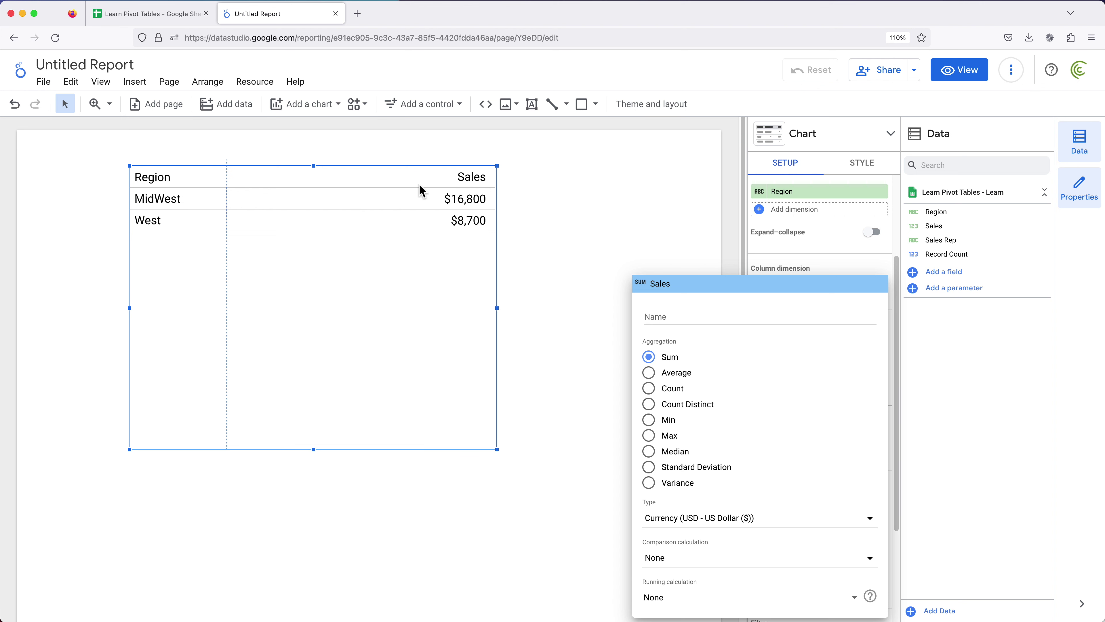
Rename the pivot table's Sales metric as Total Sales
left_click(675, 322)
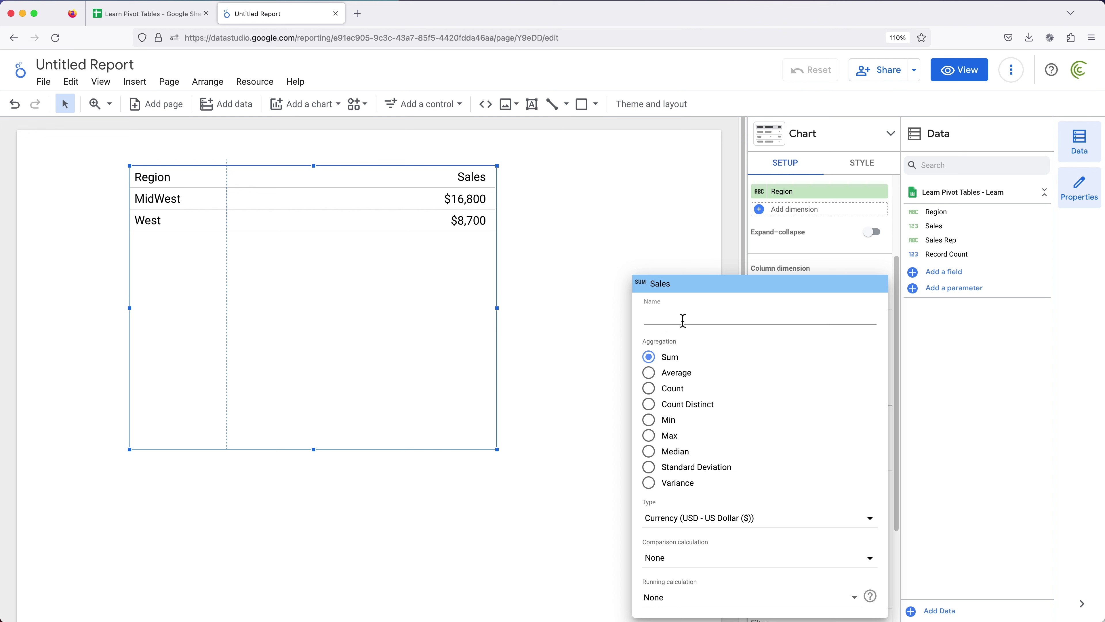
type("Total")
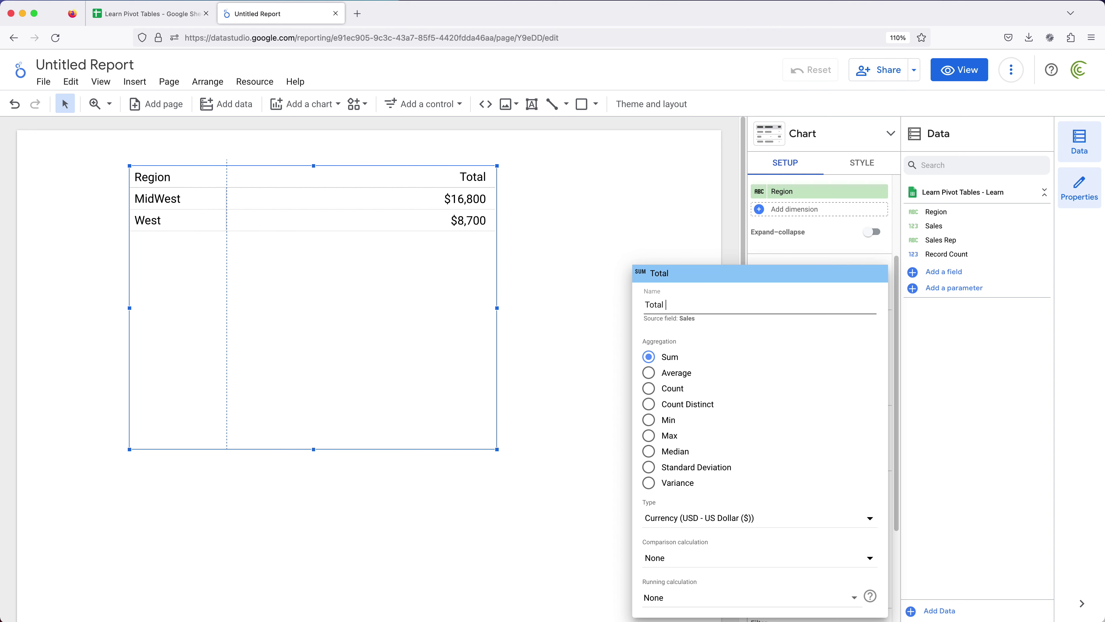
type(" Sales")
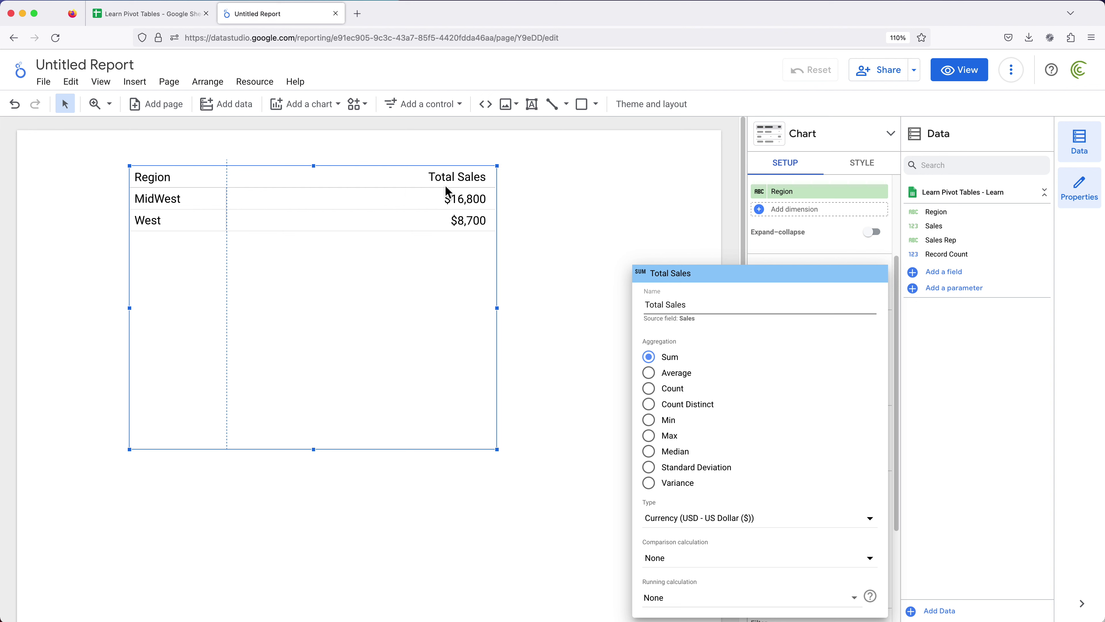
left_click(600, 222)
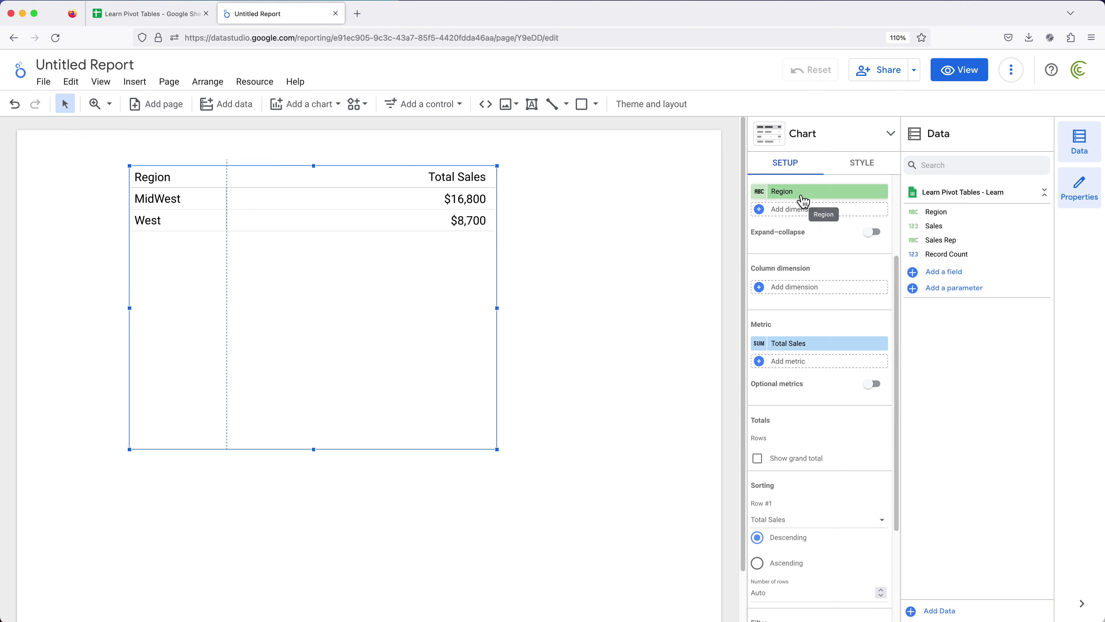
Replace Region with Sales Rep as the pivot table's row dimension
left_click(762, 200)
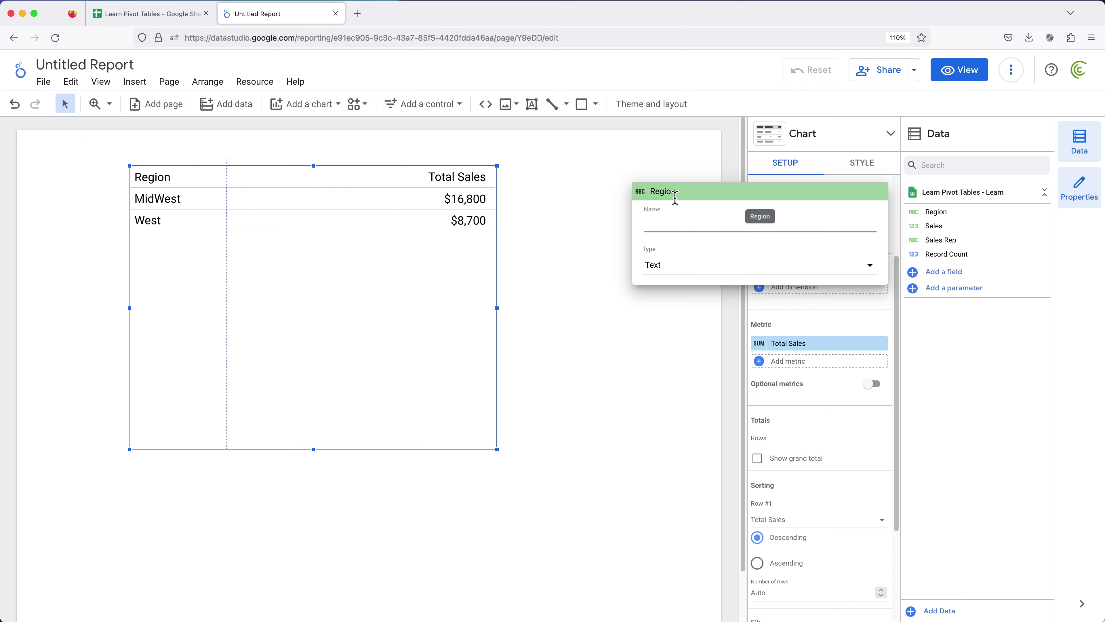
left_click(647, 166)
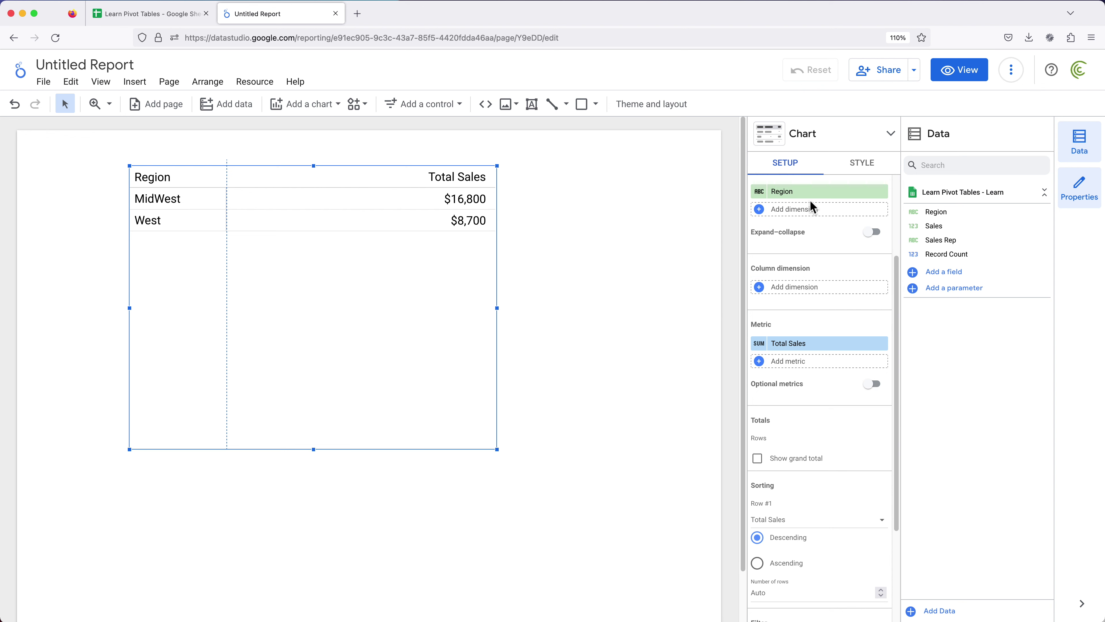
left_click(791, 194)
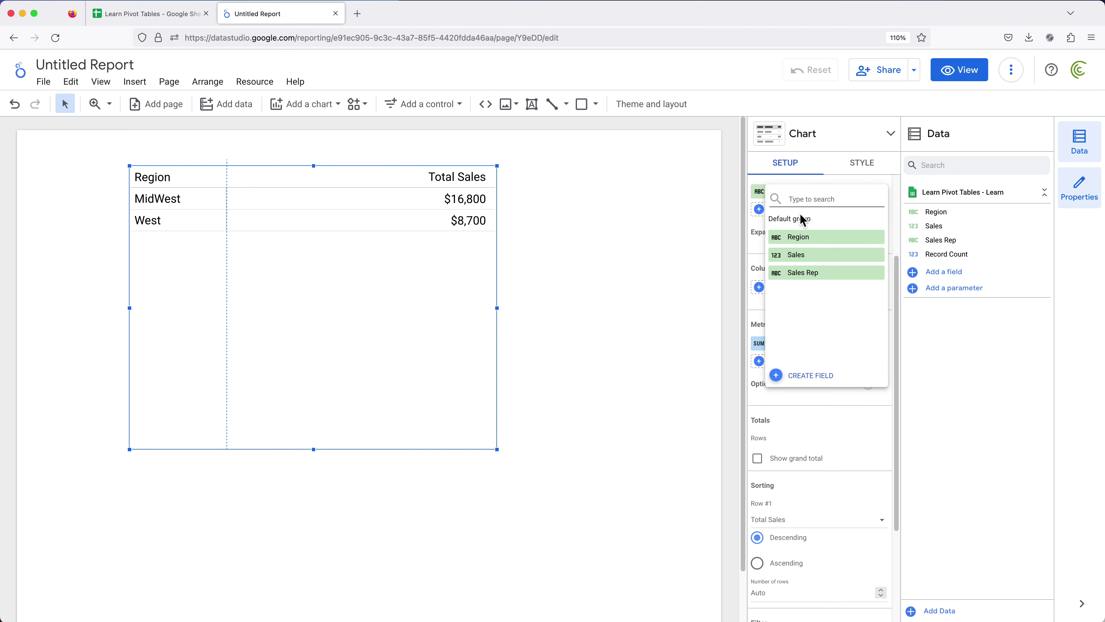
left_click(812, 274)
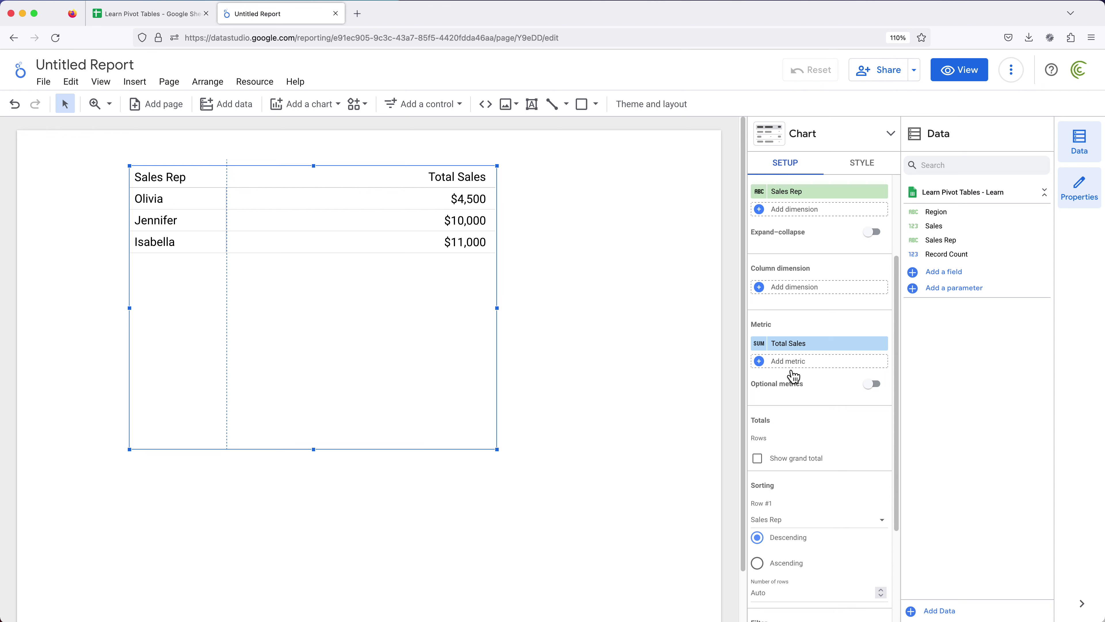
Add Region as a second row dimension below Sales Rep
left_click_drag(790, 343, 788, 334)
left_click(782, 214)
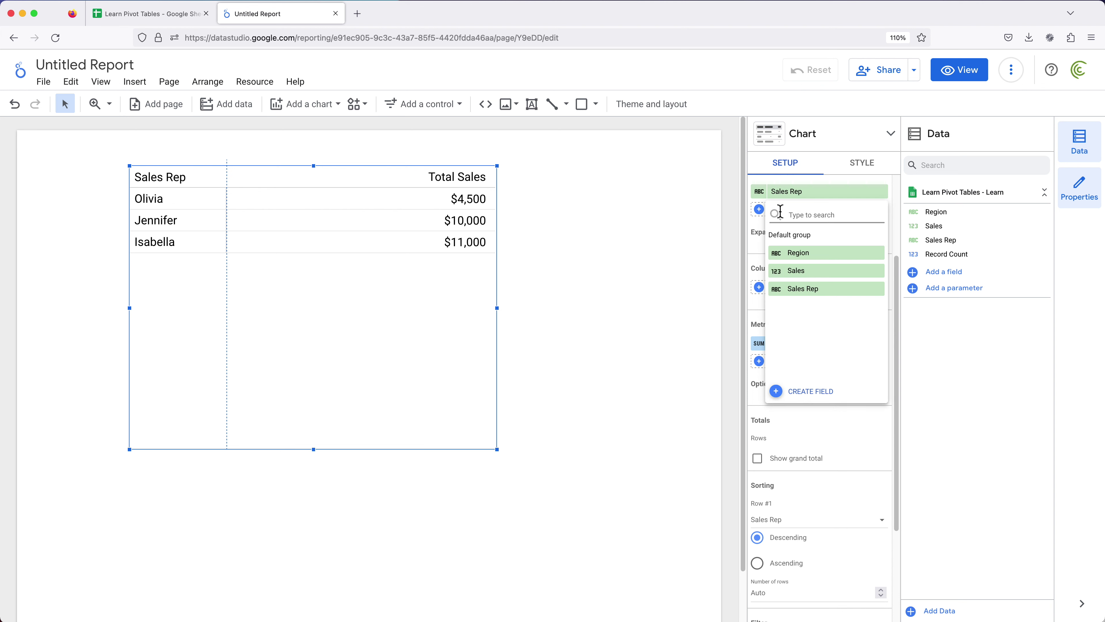
left_click(811, 261)
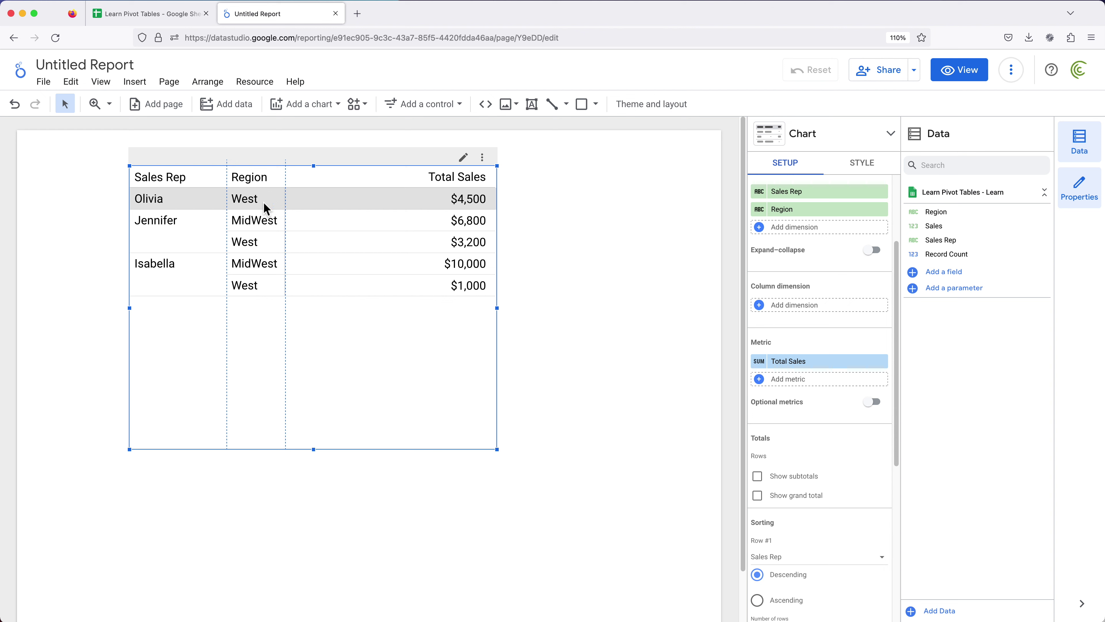
Check the pivot table's West total for its first-listed sales rep against rows 3 and 6 of the Learn worksheet in Google Sheets
left_click(133, 13)
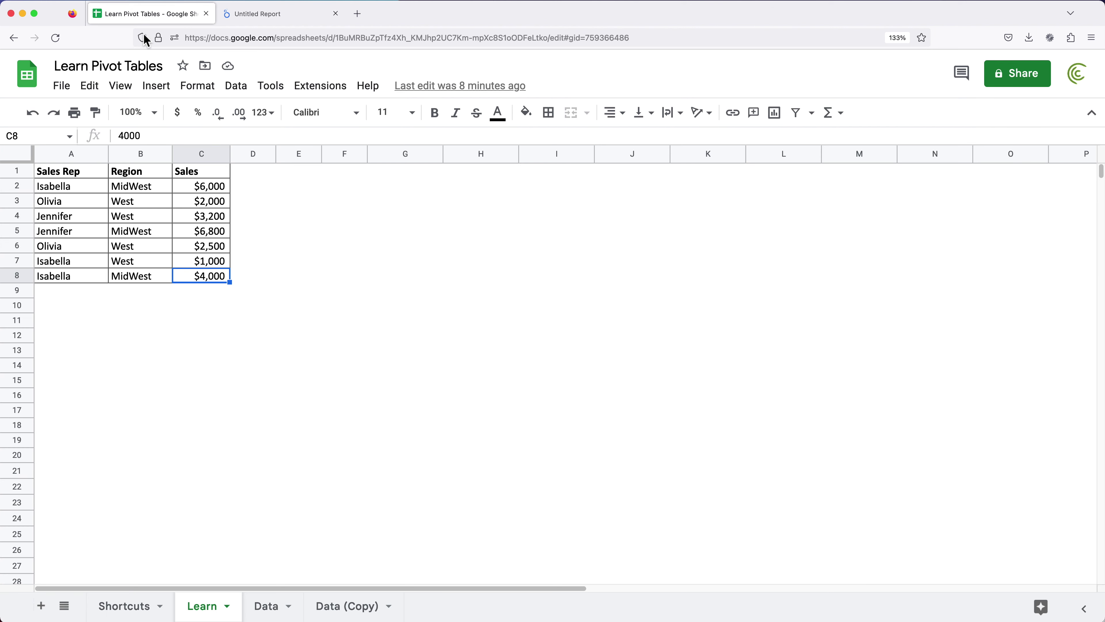
left_click(63, 207)
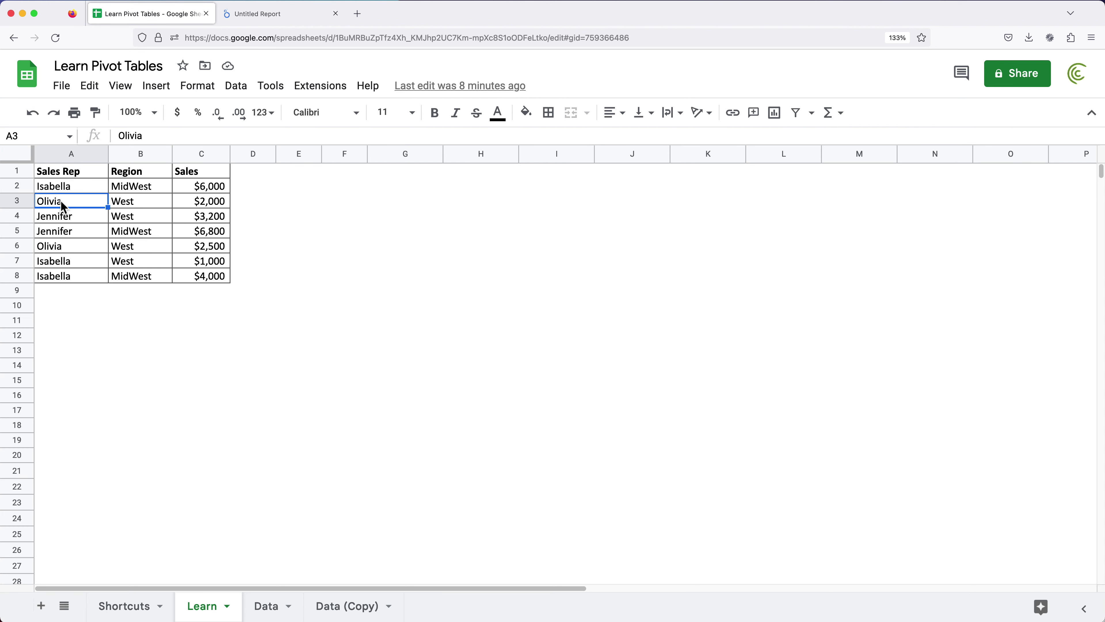
left_click(140, 208)
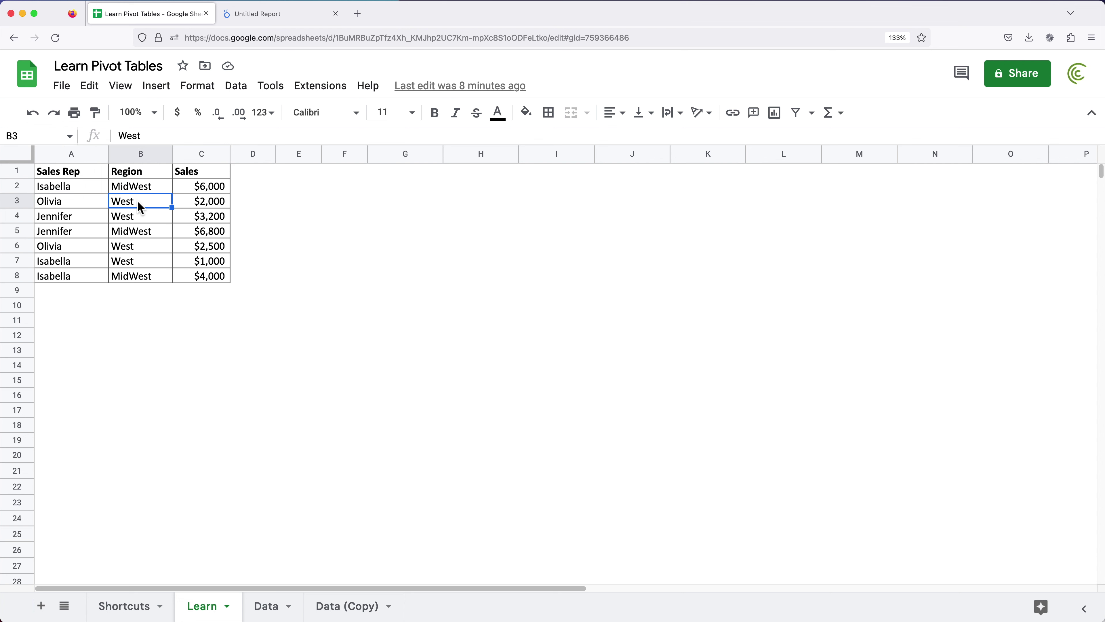
left_click(72, 252)
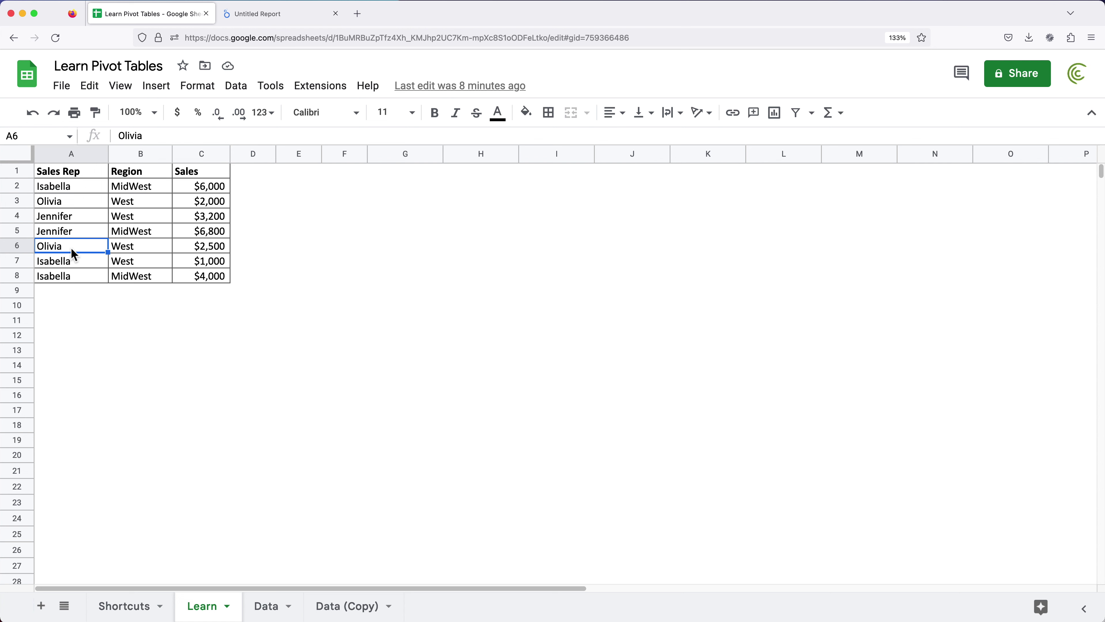
left_click(137, 253)
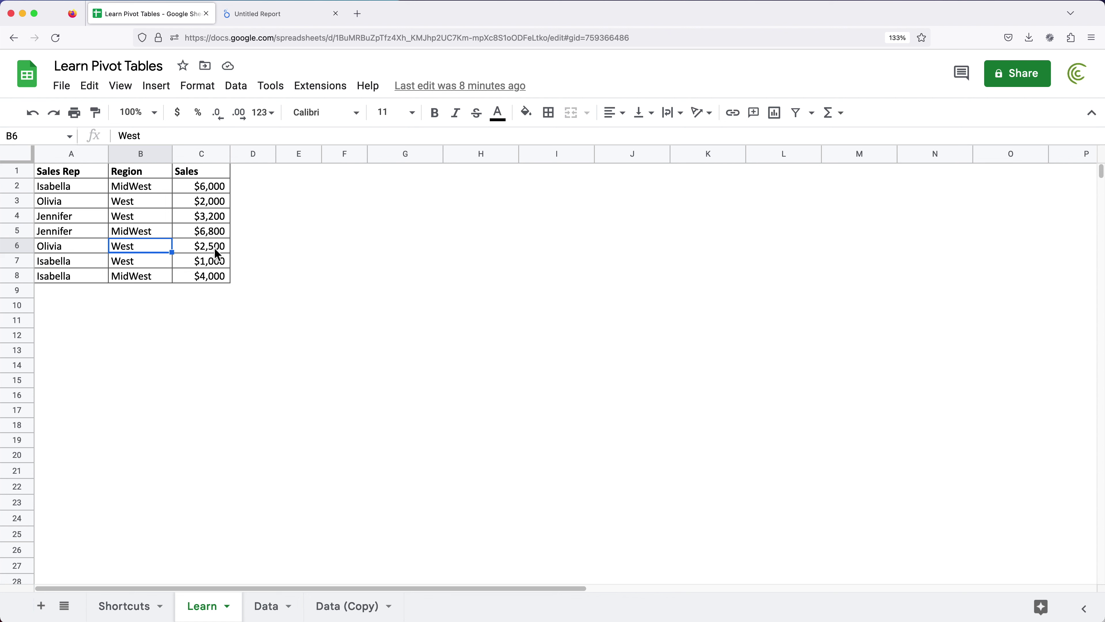
left_click(264, 17)
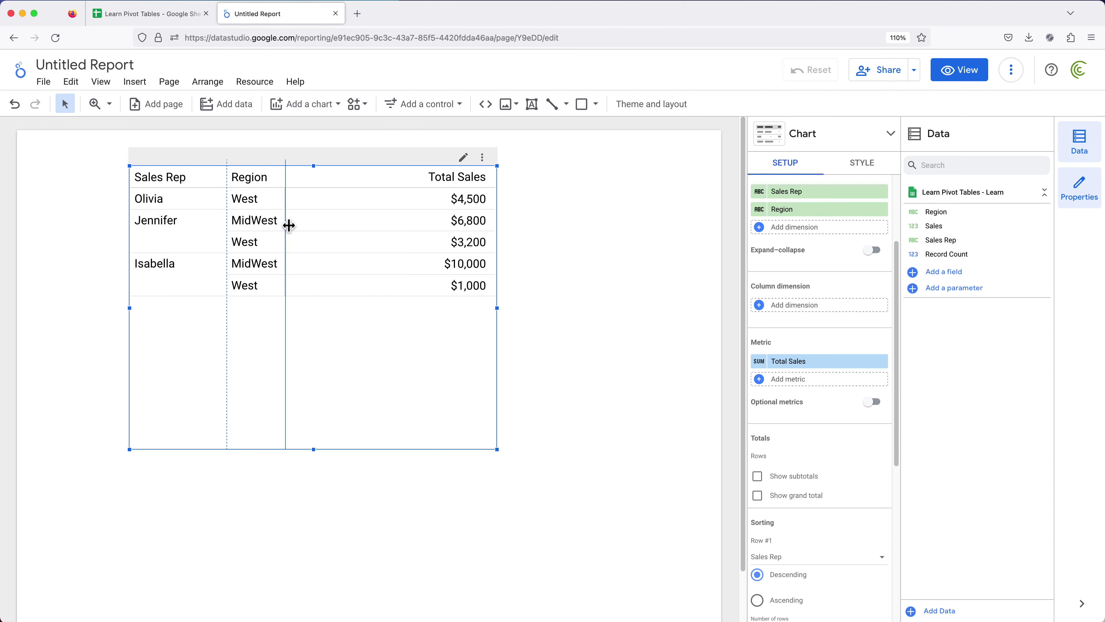
Check the second-listed sales rep's West and MidWest totals against rows 4 and 5 of the Learn worksheet in Google Sheets
left_click(155, 17)
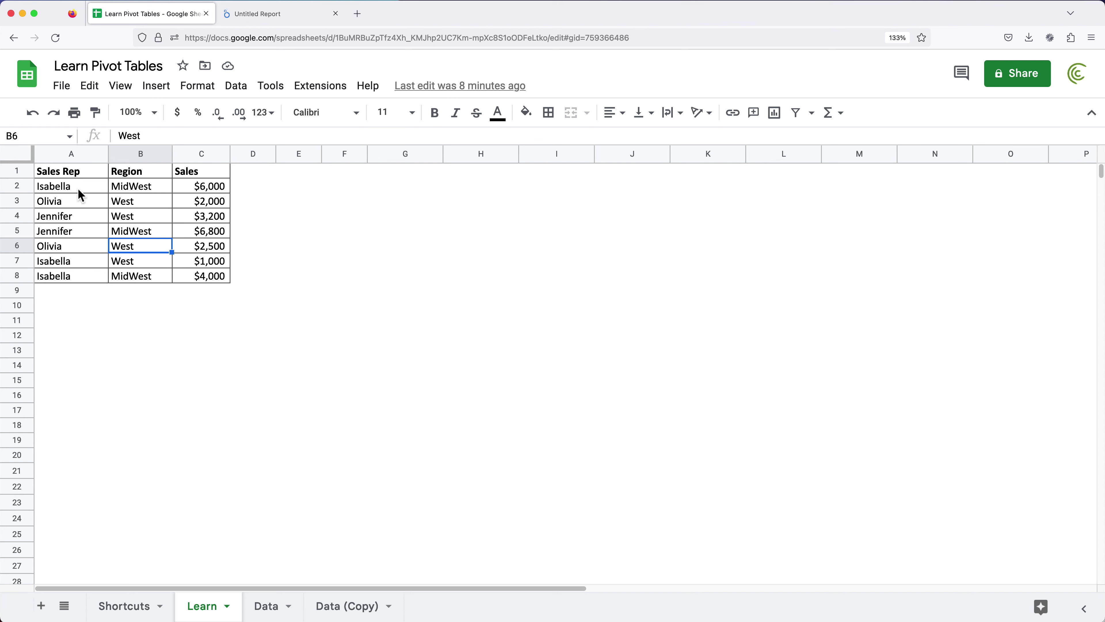
left_click(69, 217)
left_click(147, 218)
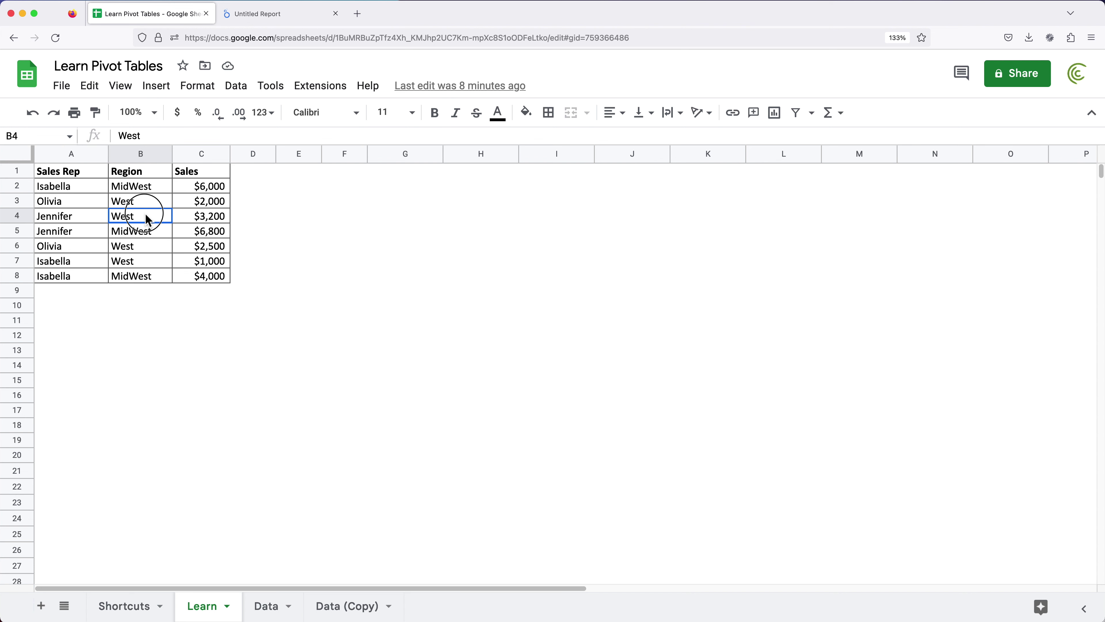
left_click(213, 220)
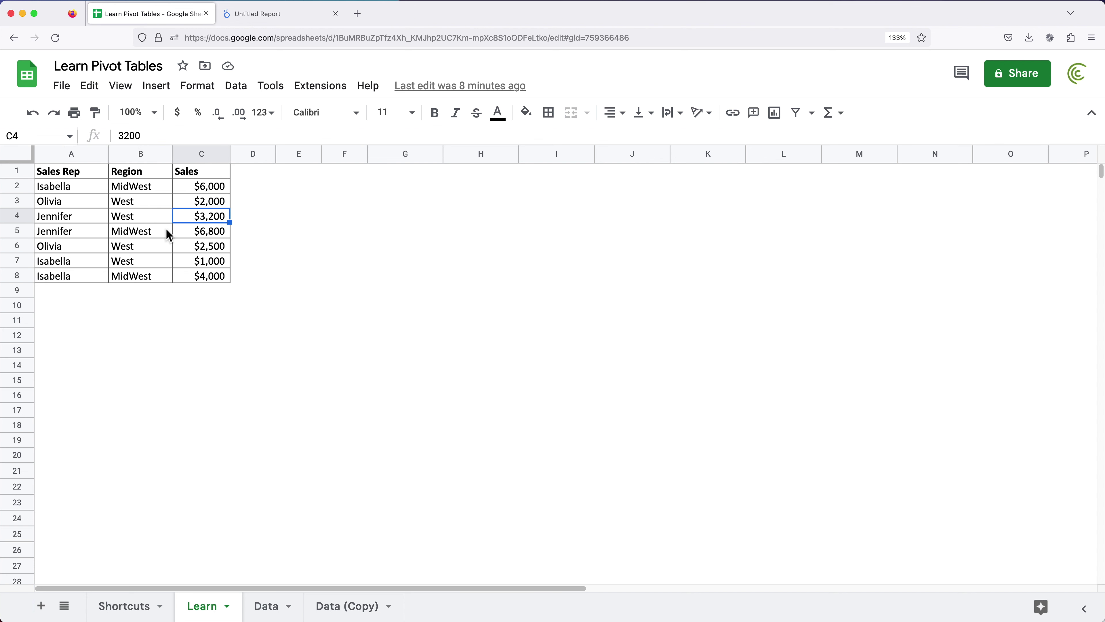
left_click(77, 237)
left_click(151, 235)
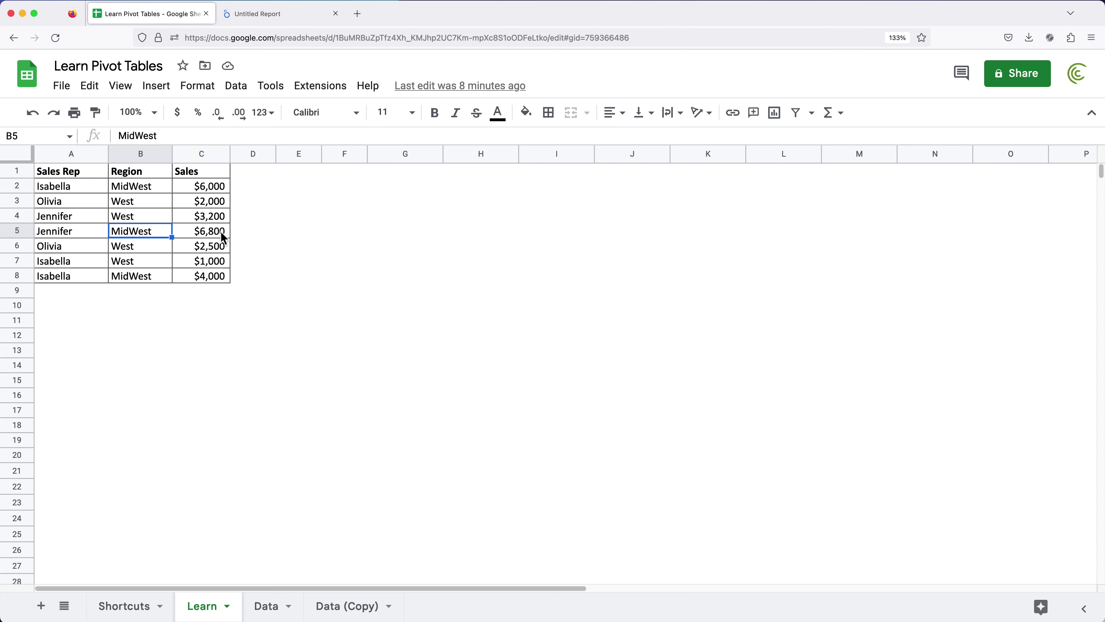
left_click(222, 234)
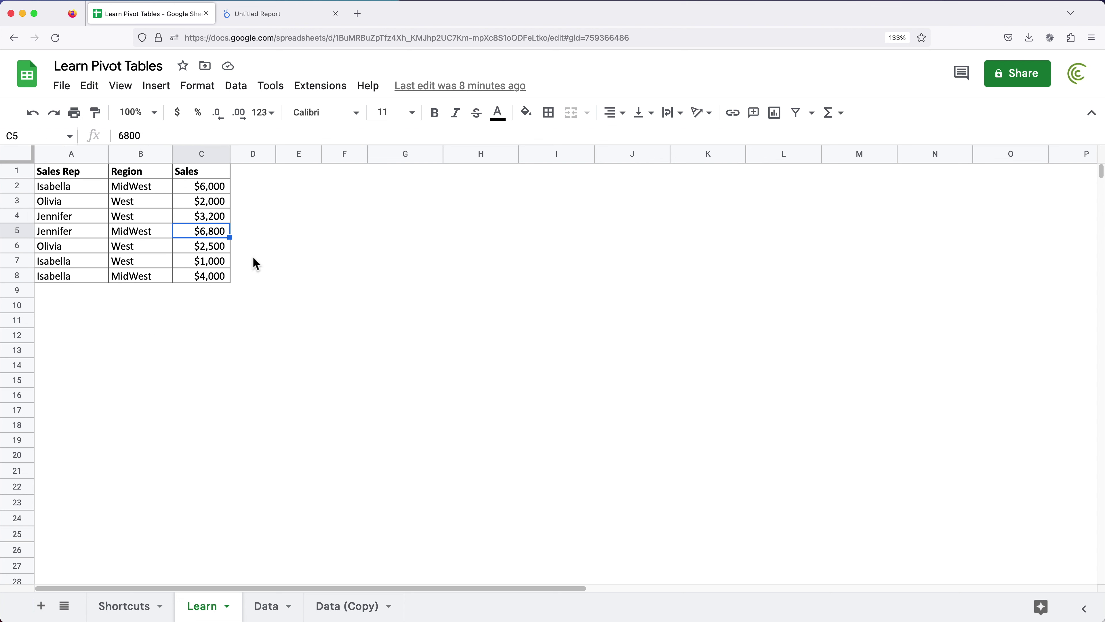
left_click(211, 220)
left_click(205, 234)
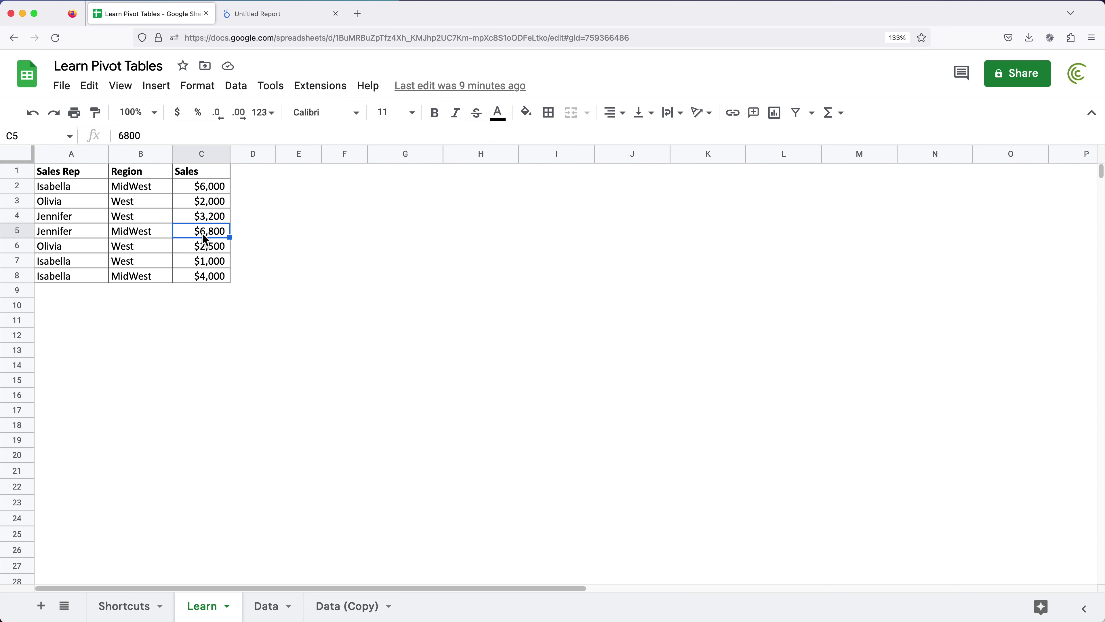
left_click(262, 18)
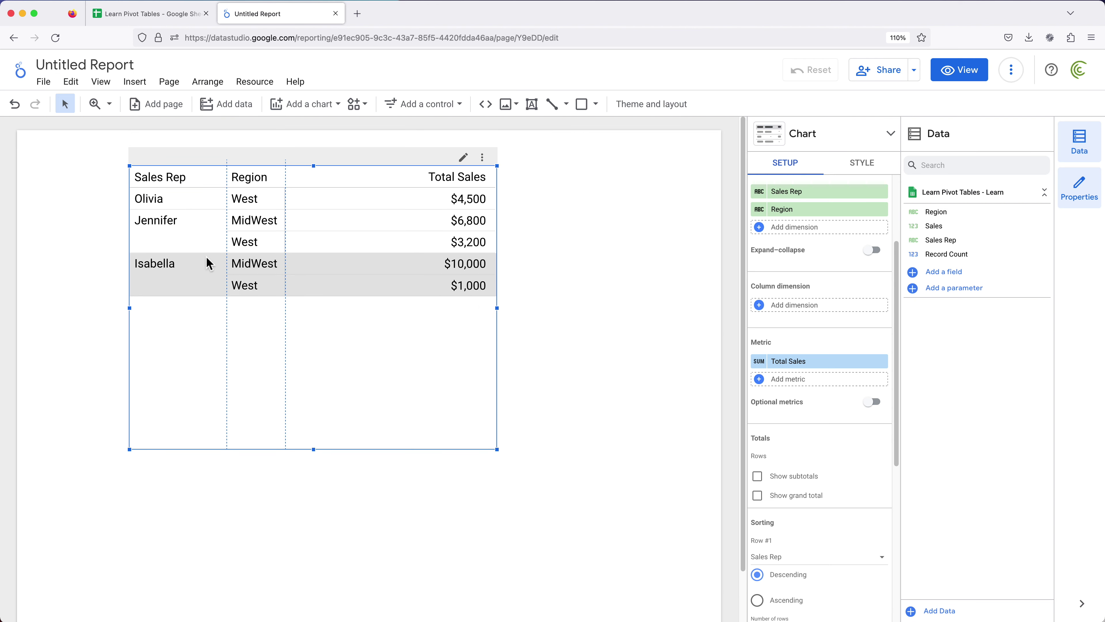
Check the last-listed sales rep's MidWest total against rows 2 and 8 of the Learn worksheet in Google Sheets
left_click(172, 18)
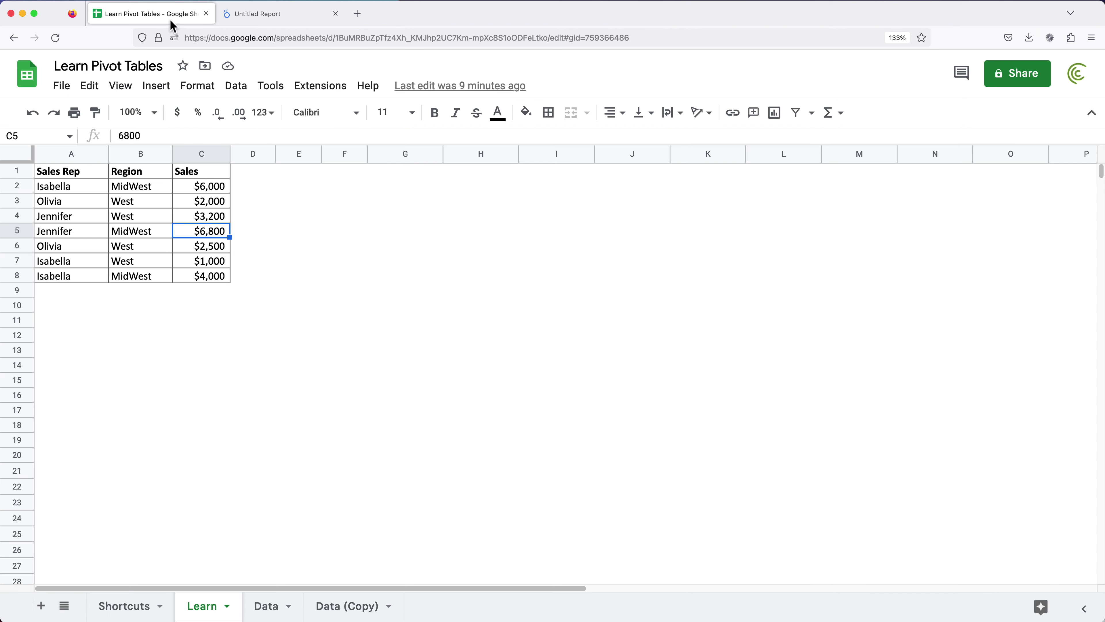
left_click(76, 192)
left_click(148, 186)
left_click(70, 277)
left_click(138, 281)
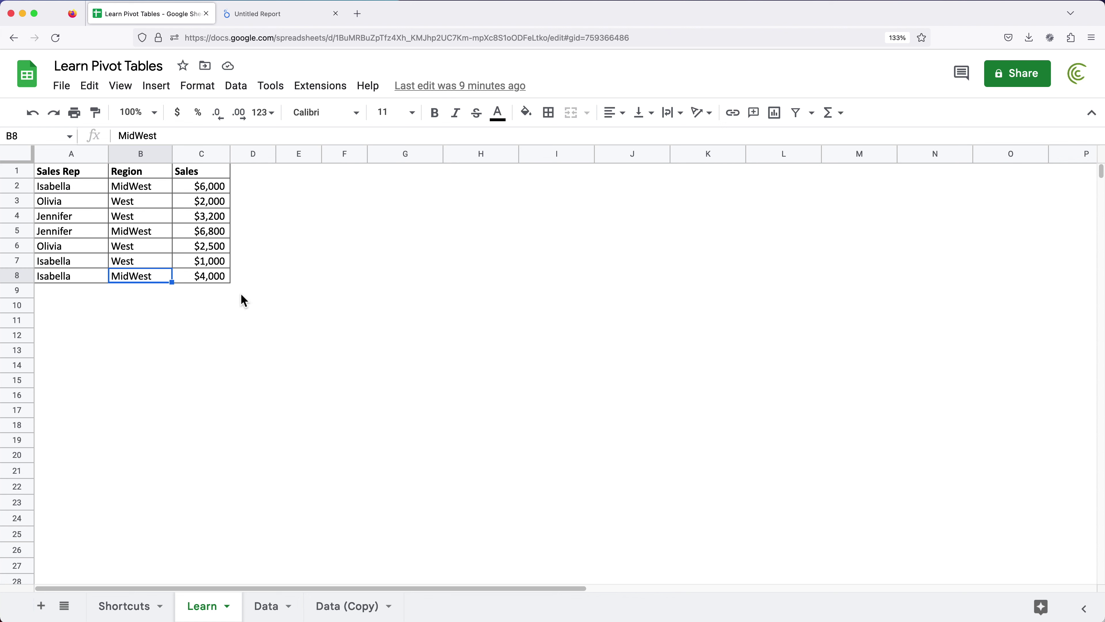
left_click(267, 14)
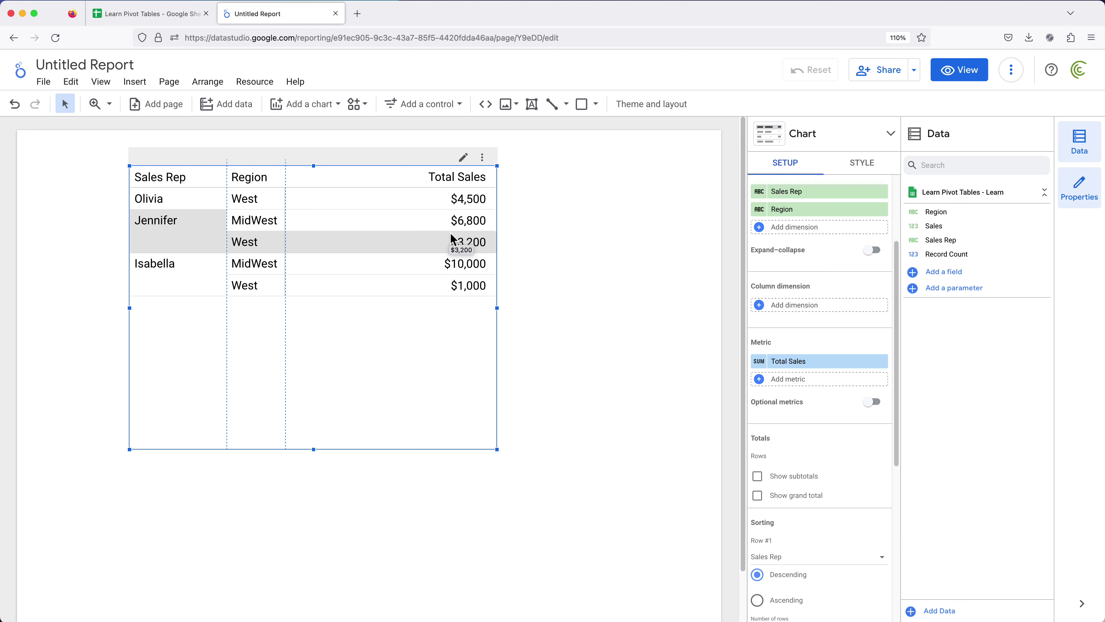
Show row subtotals in the pivot table and reorder its row dimensions so Region comes above Sales Rep
left_click(764, 483)
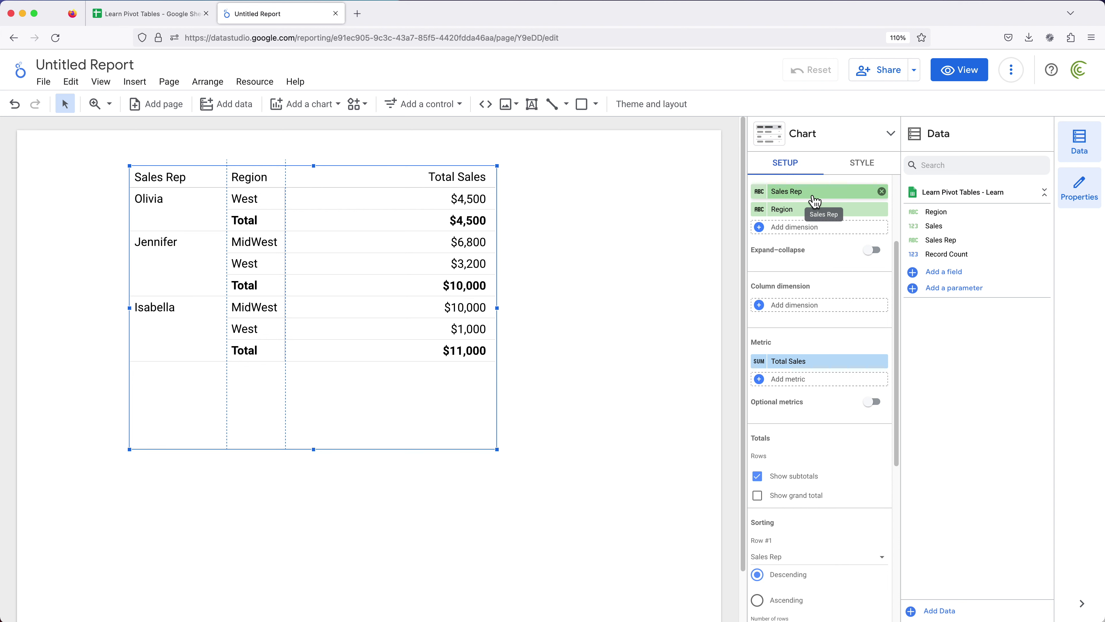
scroll(836, 226, "up", 1)
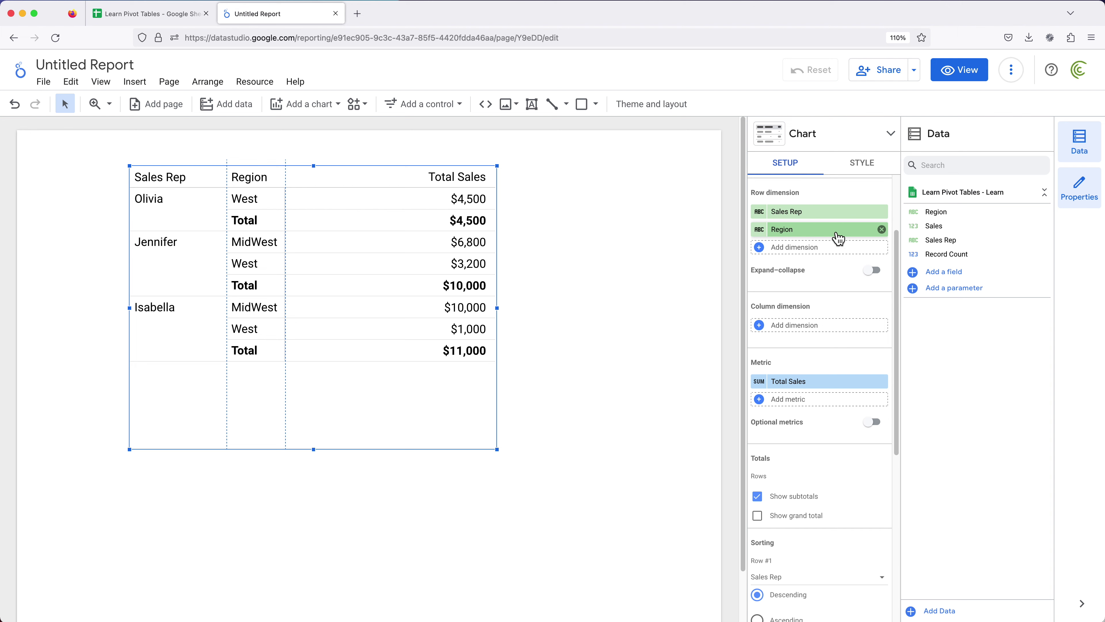
scroll(833, 242, "up", 2)
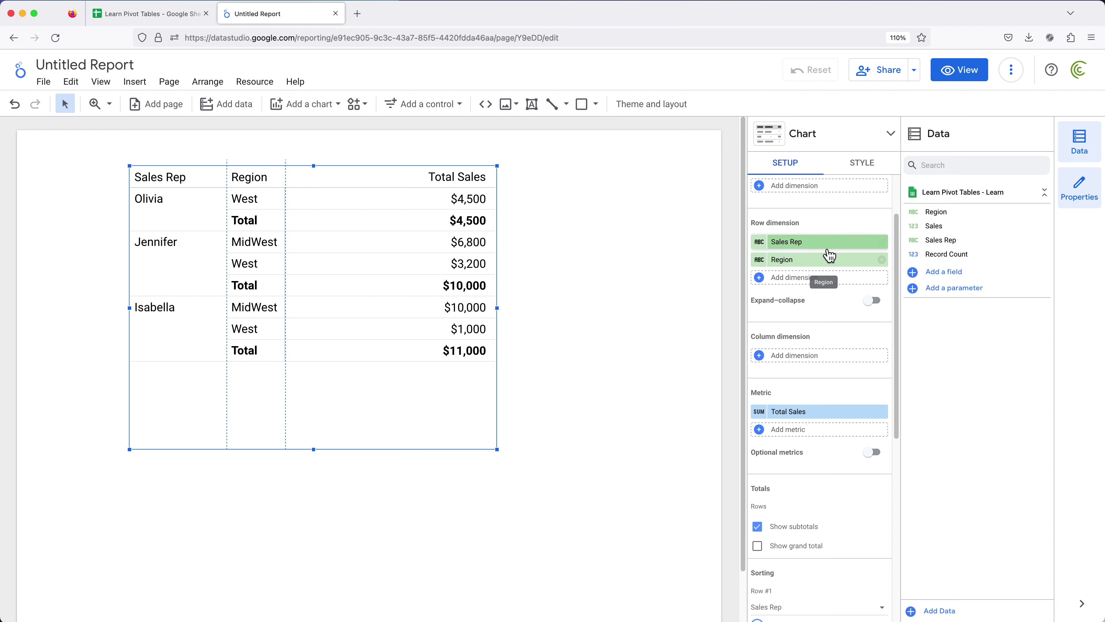
left_click_drag(791, 247, 793, 268)
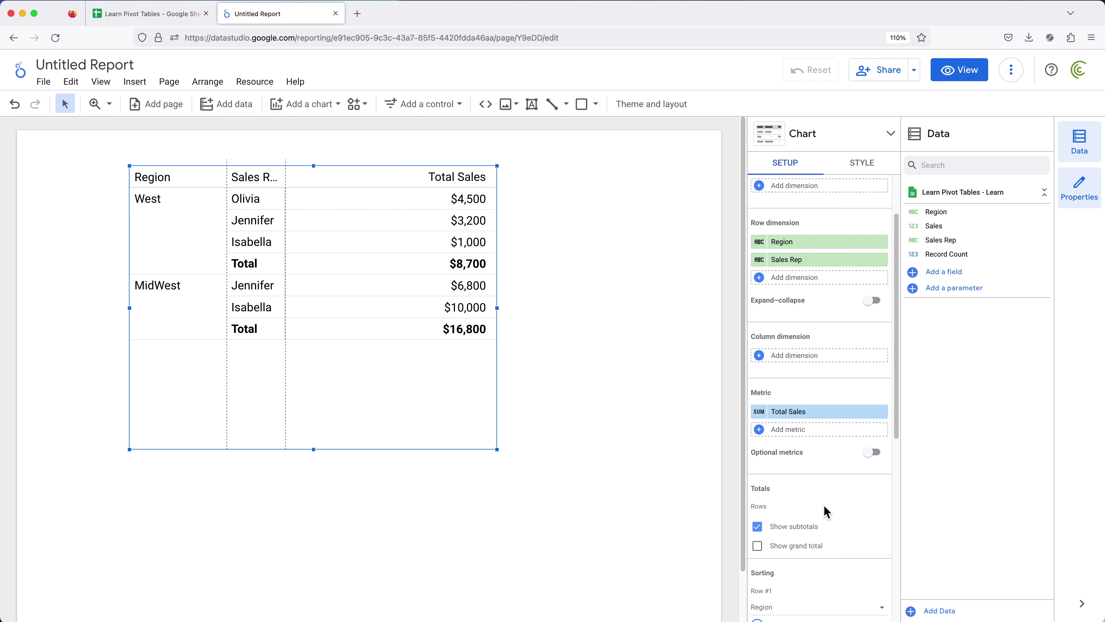
Show the row grand total and move Region from the row dimensions to the column dimension
left_click(761, 550)
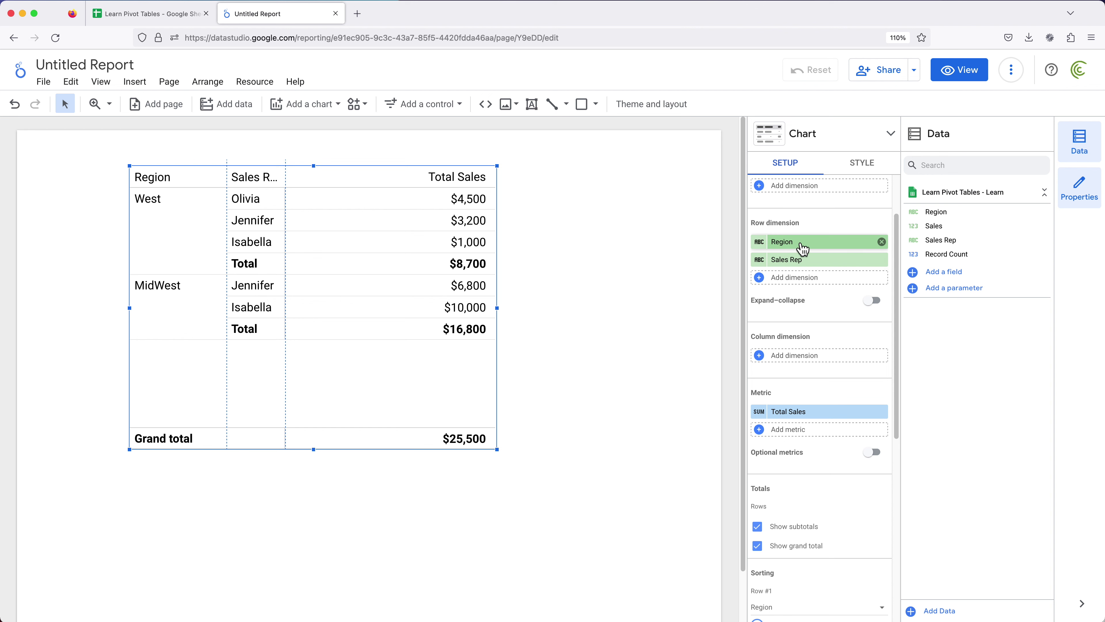
left_click_drag(786, 249, 799, 345)
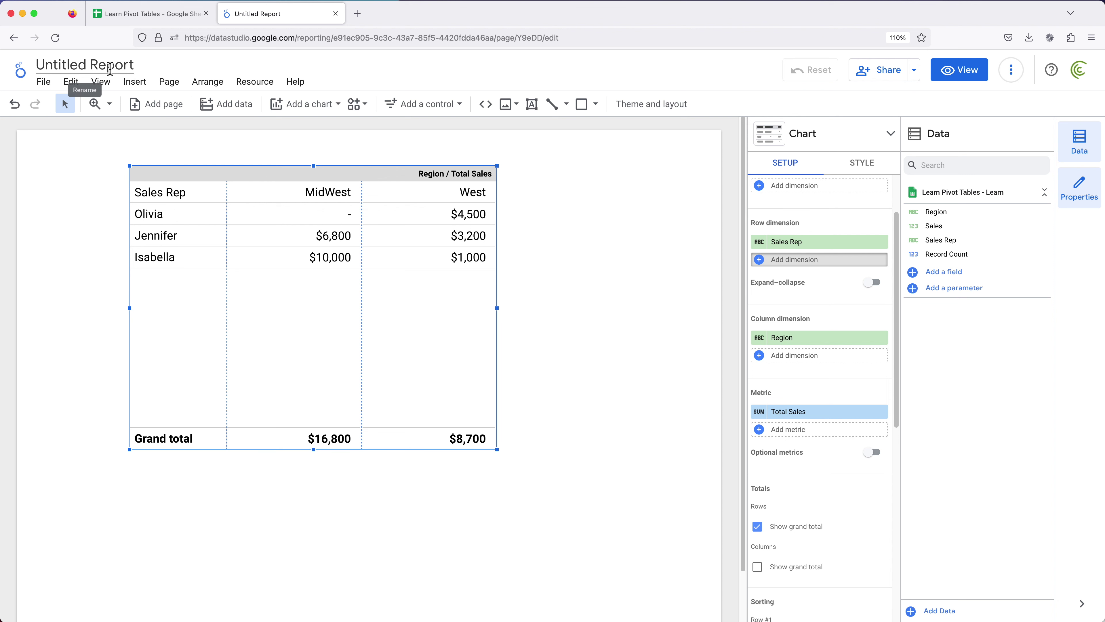
Rename the report as Pivot Table report and switch it to view mode
left_click(84, 69)
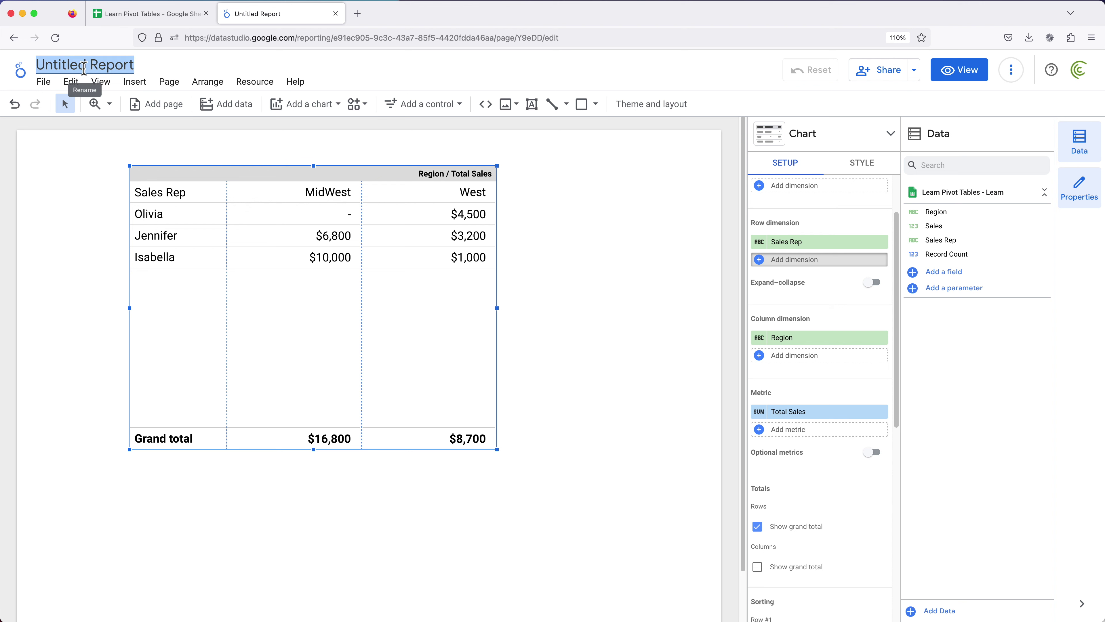
type("Pivot Table report")
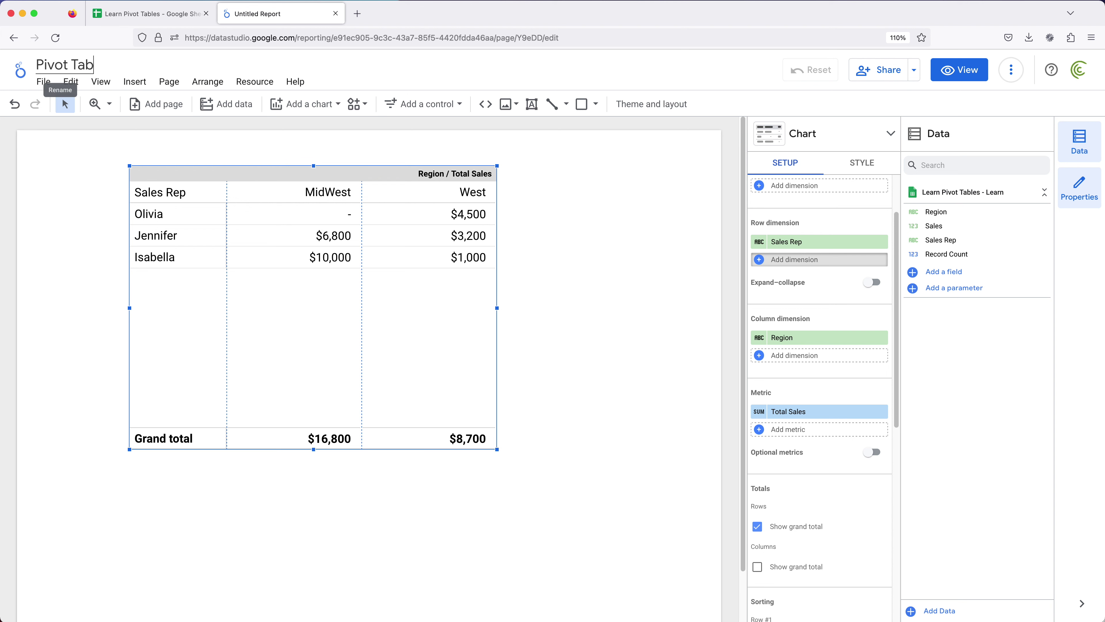
key("Return")
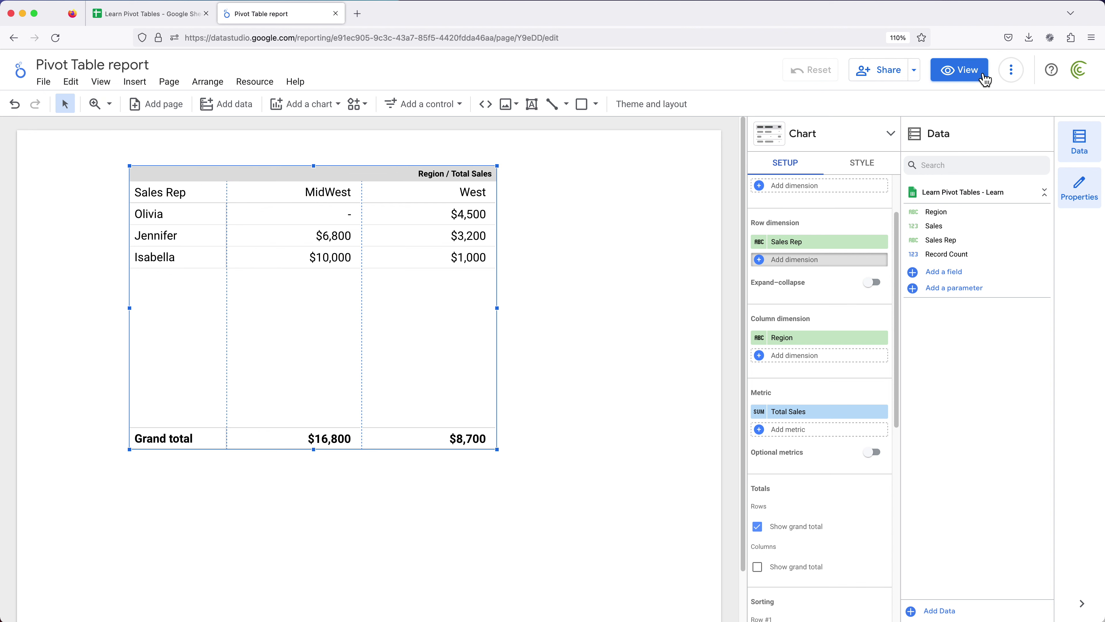
left_click(965, 81)
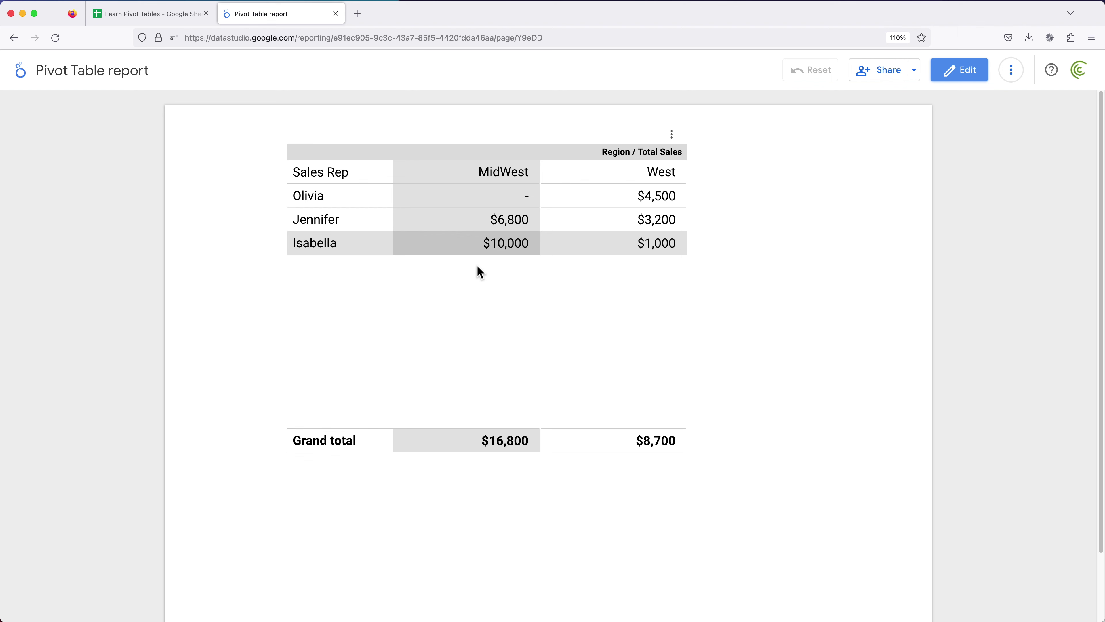
left_click(877, 75)
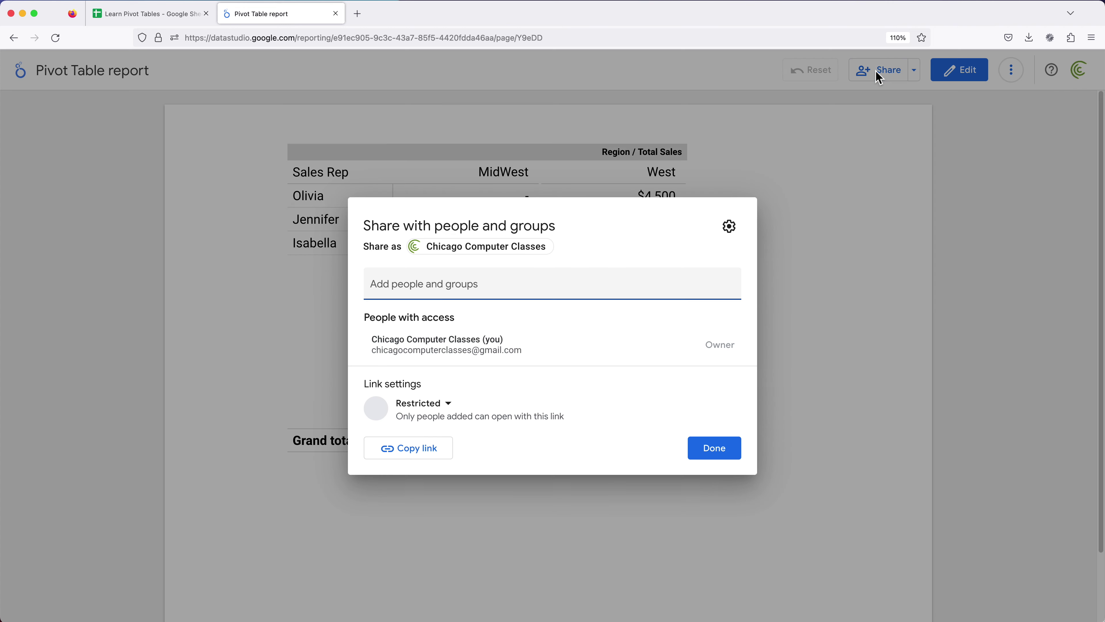
left_click(491, 289)
type("opere")
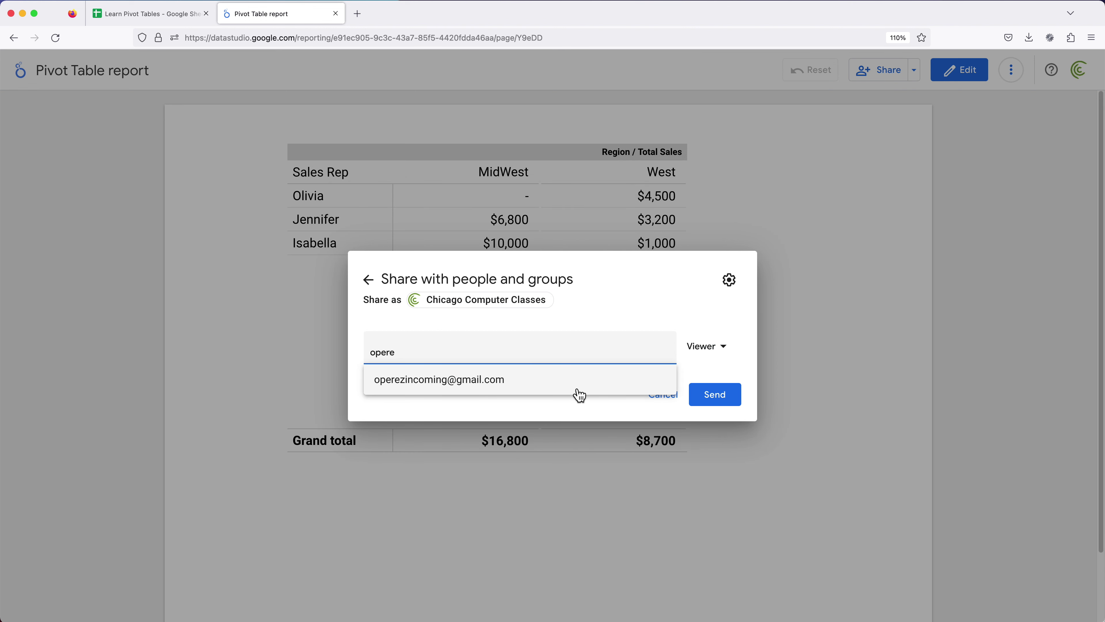
left_click(466, 387)
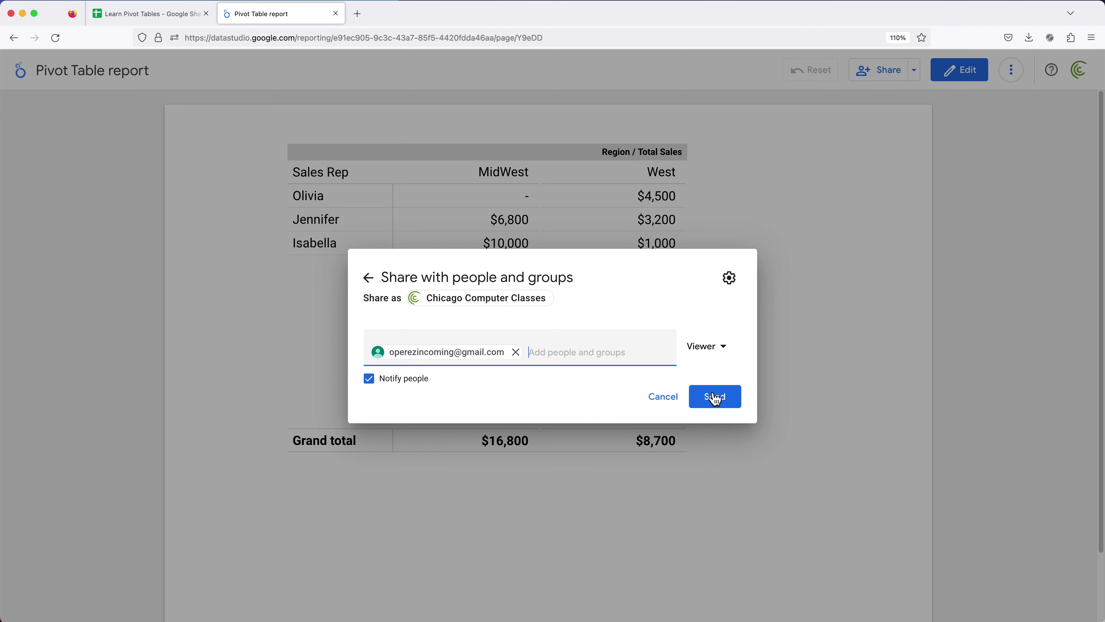
left_click(722, 348)
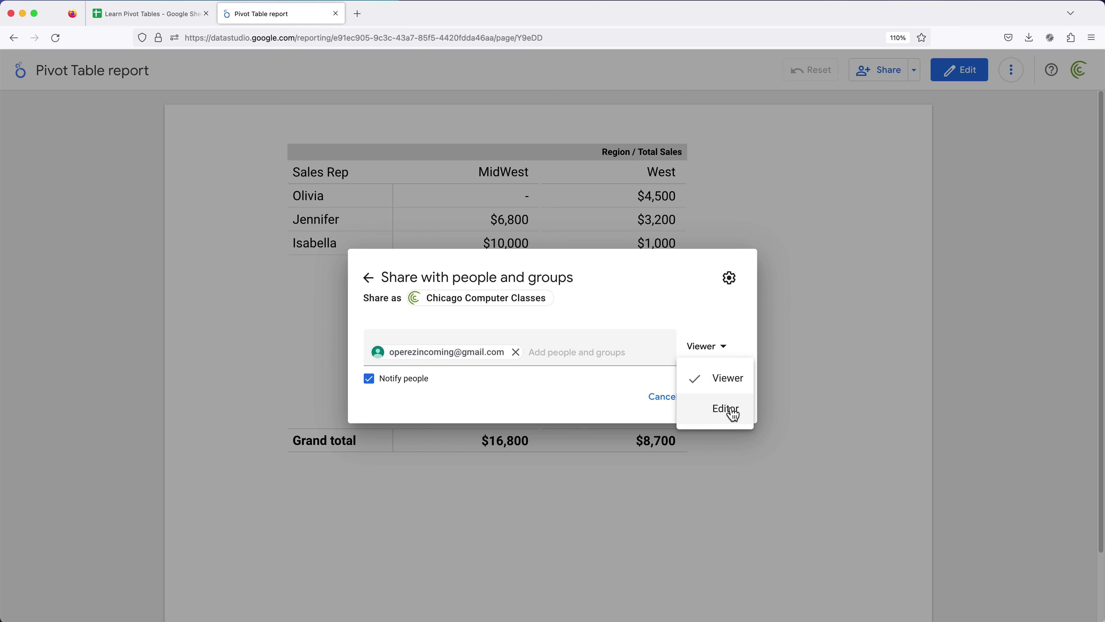
left_click(638, 263)
left_click(661, 396)
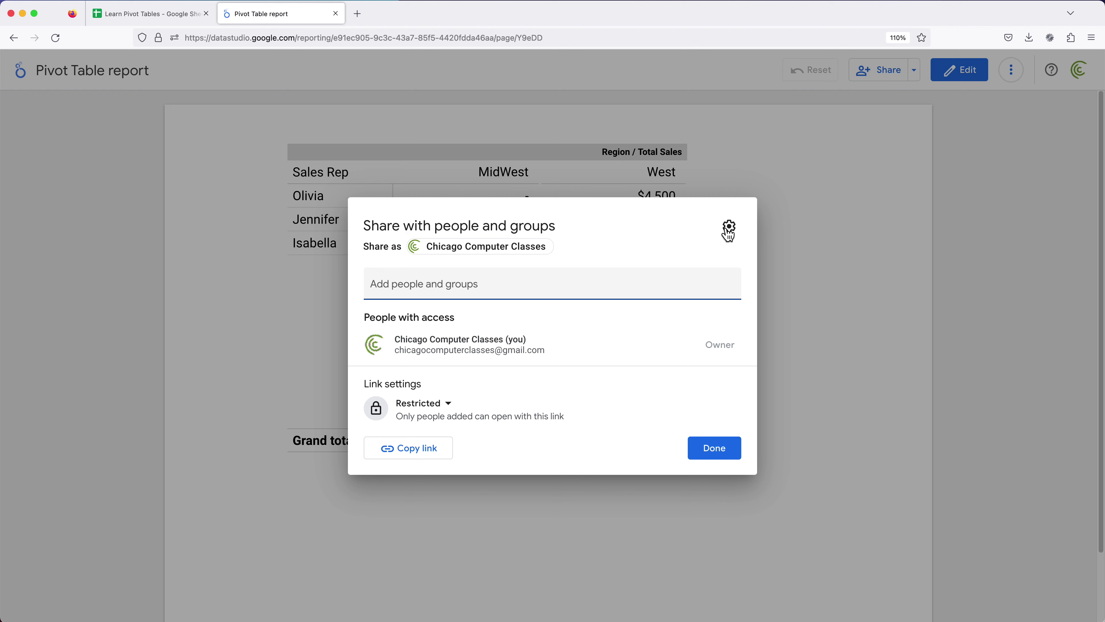
left_click(714, 459)
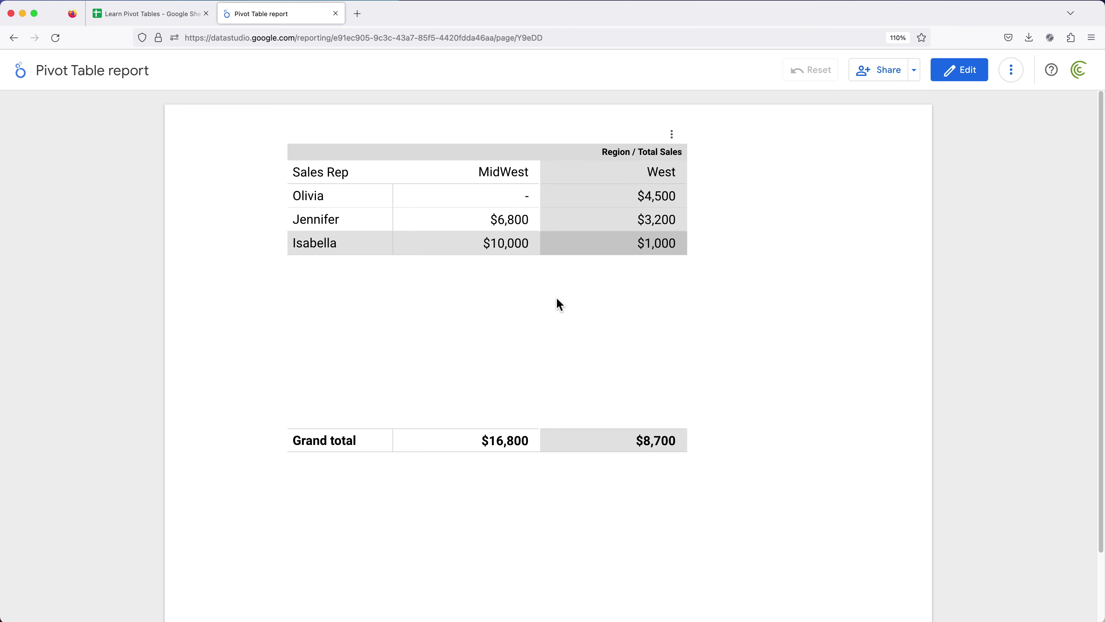
Return the report to edit mode, and shorten the pivot table and reposition it lower on the page
left_click(966, 83)
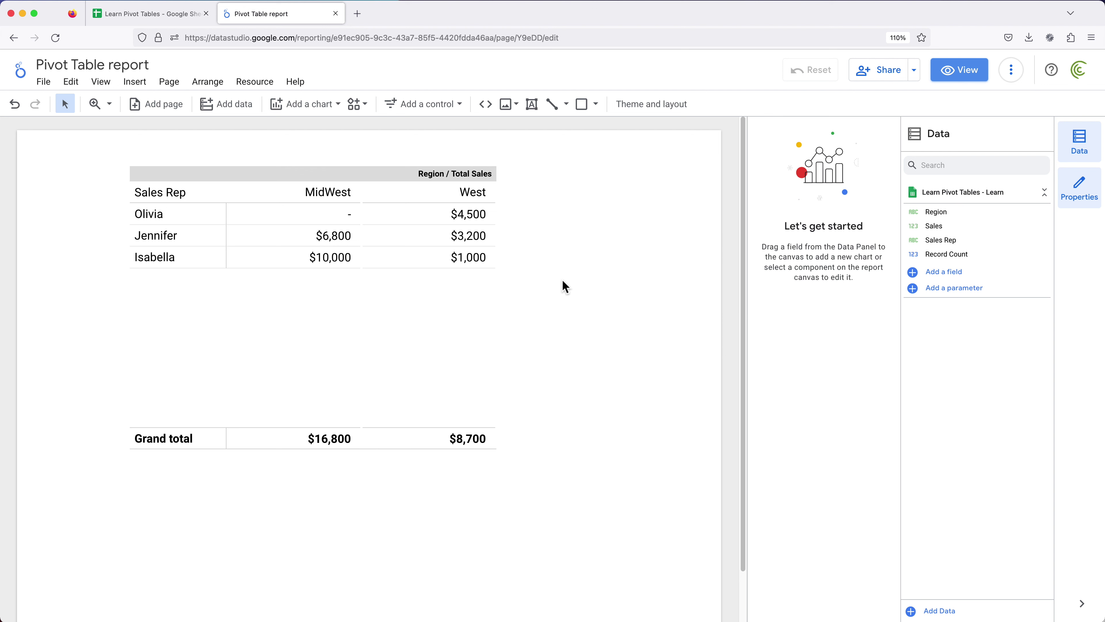
left_click(460, 245)
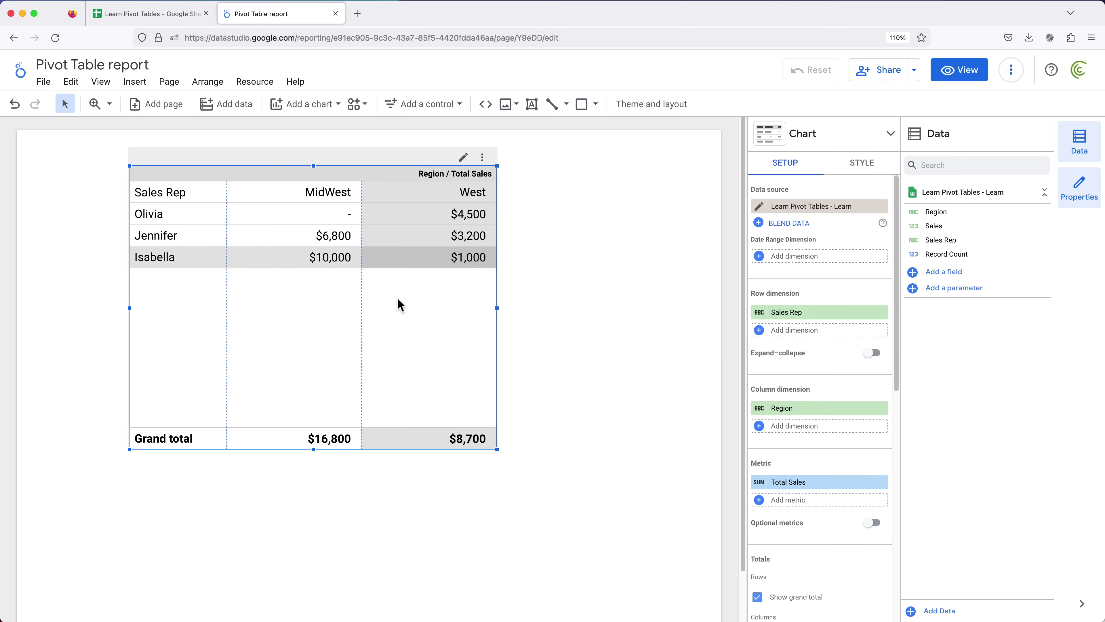
left_click_drag(318, 167, 295, 259)
left_click(352, 227)
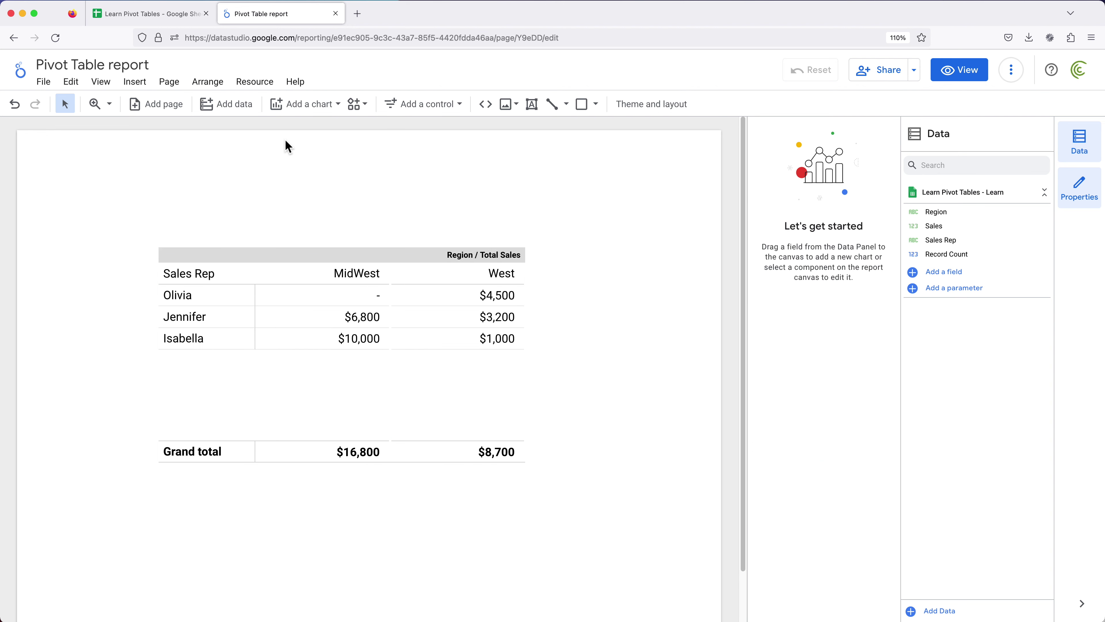
Add a text box spanning the pivot table's width above it, reading Total Sales by Region
left_click(538, 114)
left_click_drag(158, 151, 540, 240)
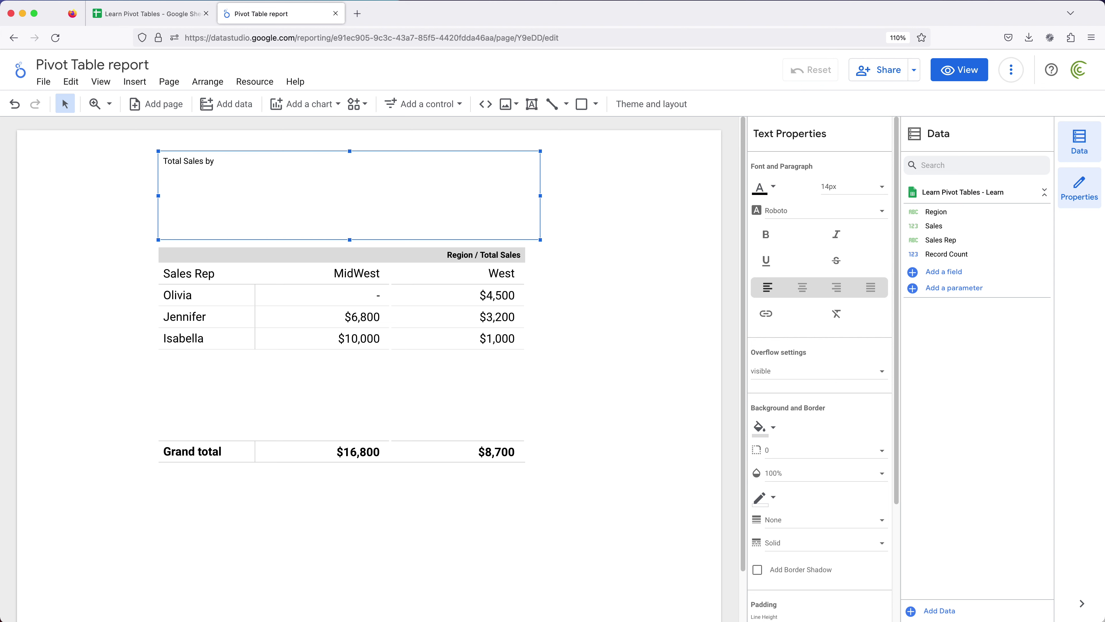
type("Total Sales by Region")
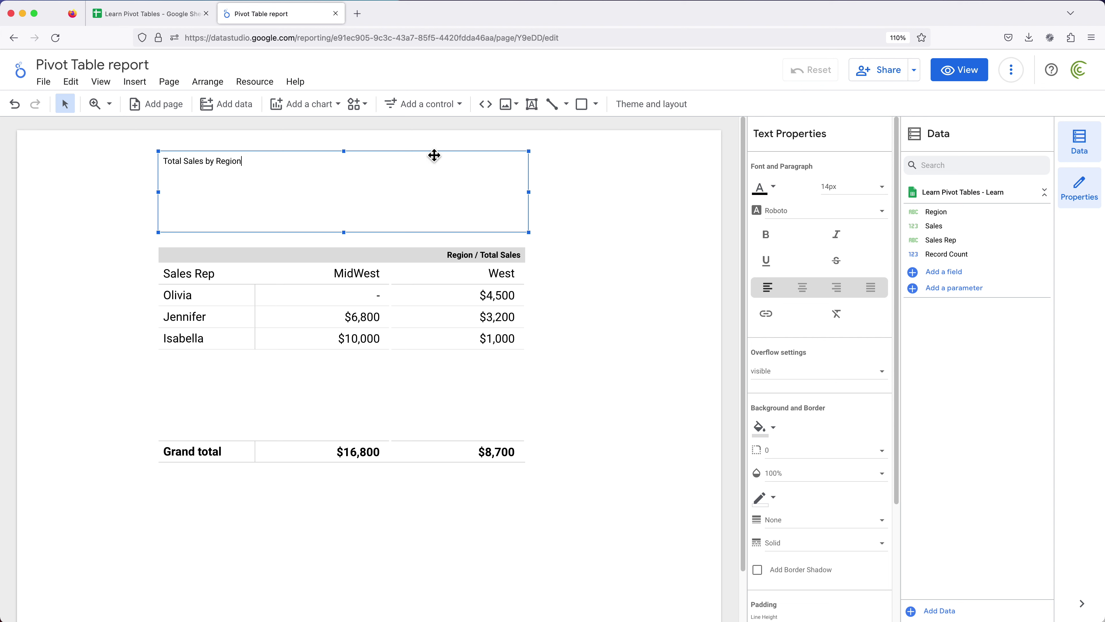
Set the title text's font size to 60px and make it bold
left_click(882, 192)
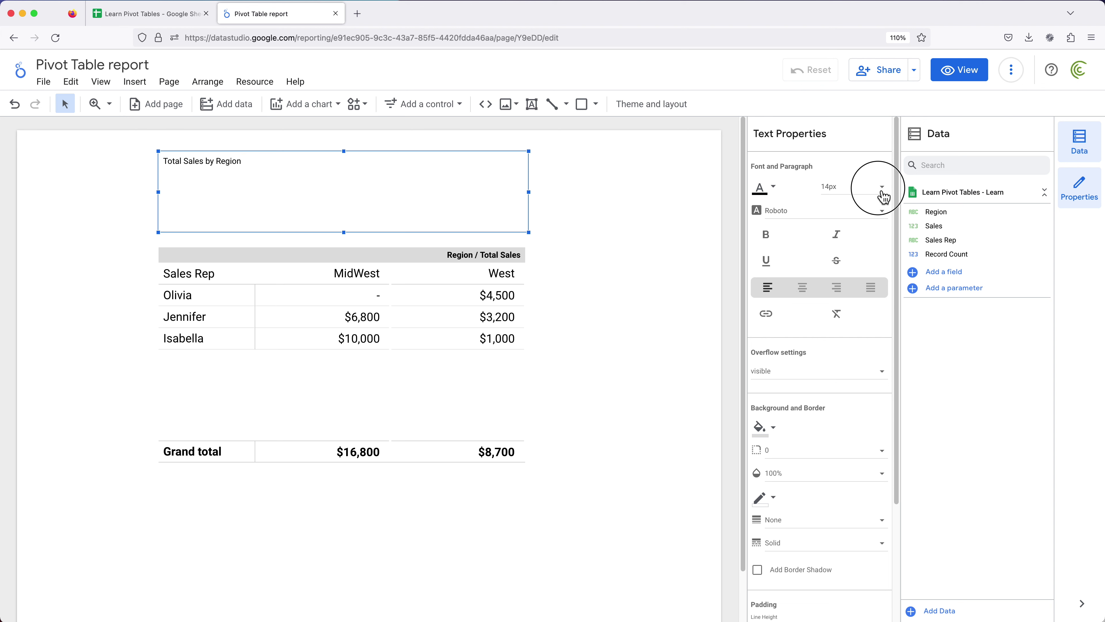
left_click(842, 288)
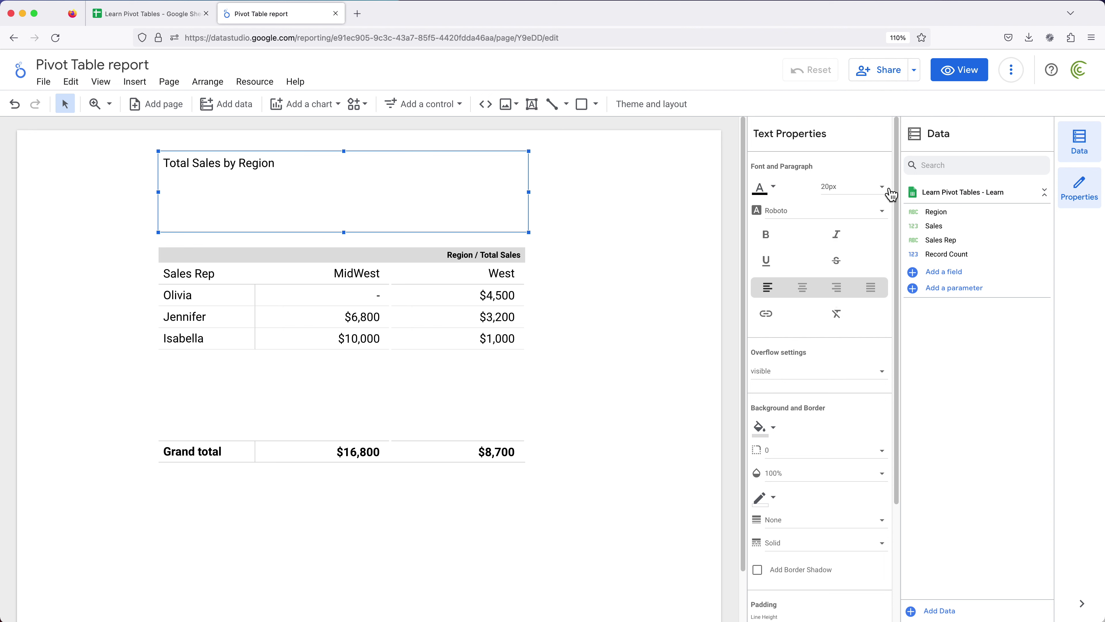
left_click(880, 195)
scroll(868, 267, "down", 3)
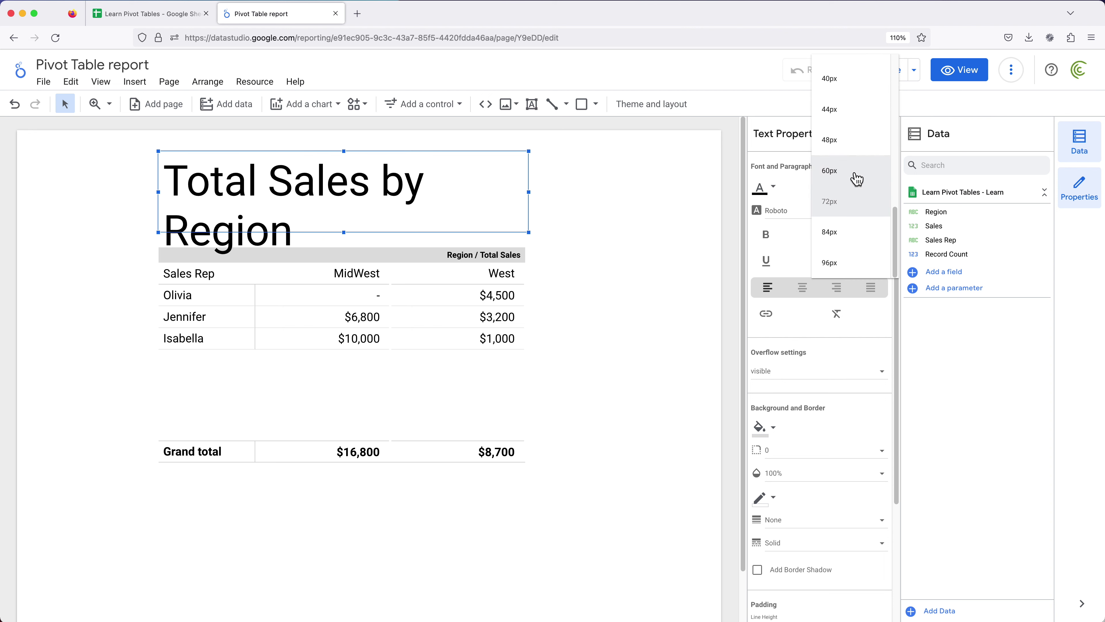
left_click(853, 178)
left_click(770, 241)
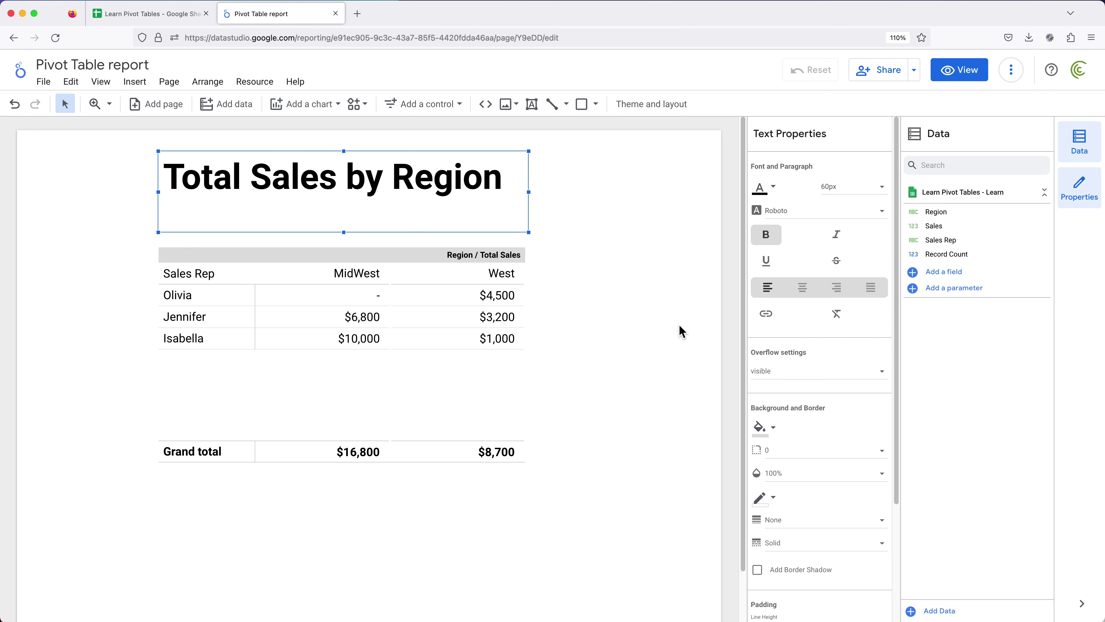
left_click(775, 189)
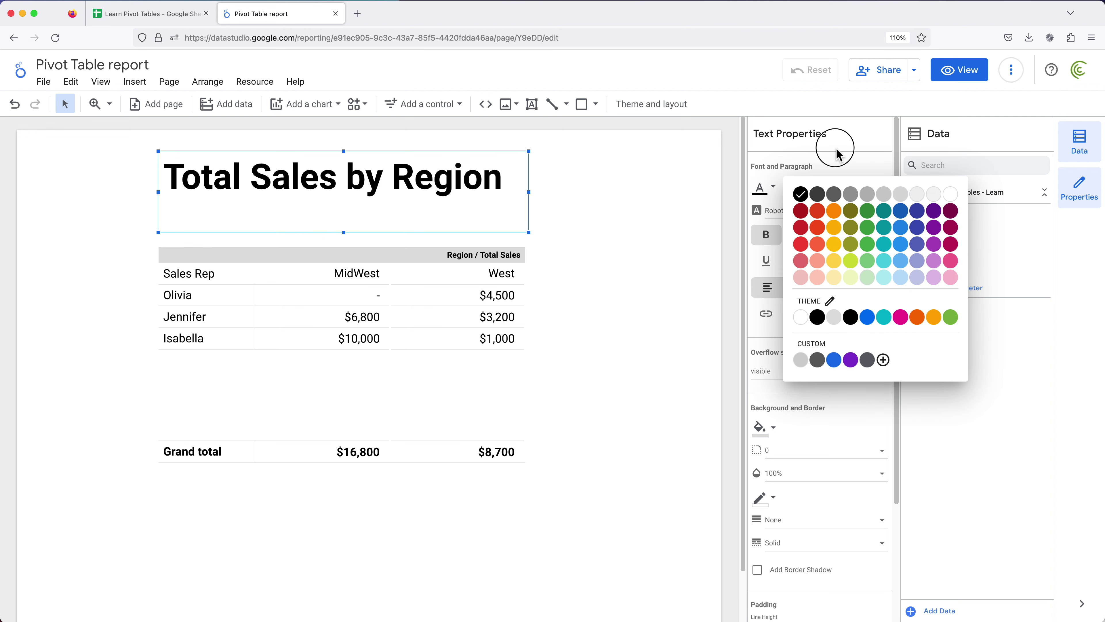
left_click(839, 144)
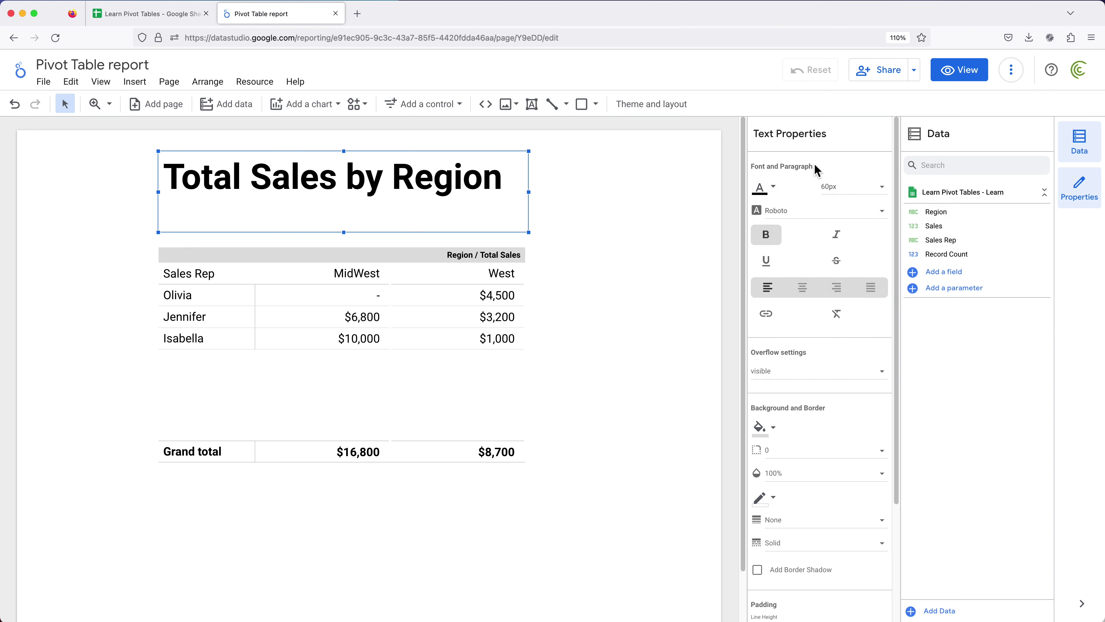
Move the pivot table slightly lower on the page to leave more space below the title
left_click(518, 109)
left_click(527, 252)
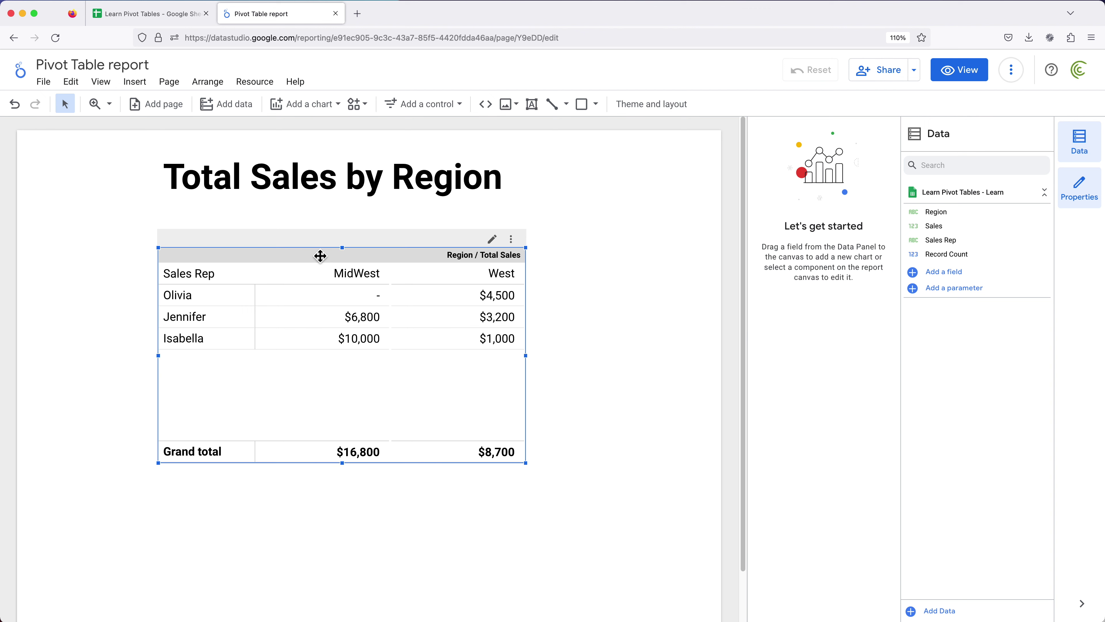
left_click_drag(316, 254, 343, 287)
left_click(602, 256)
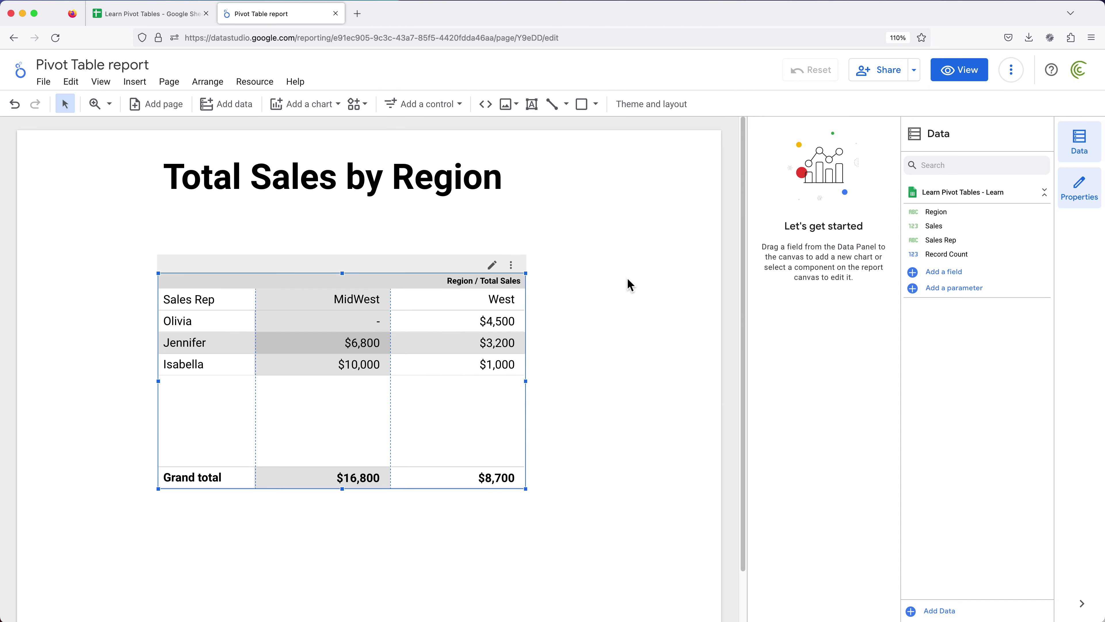
left_click(677, 277)
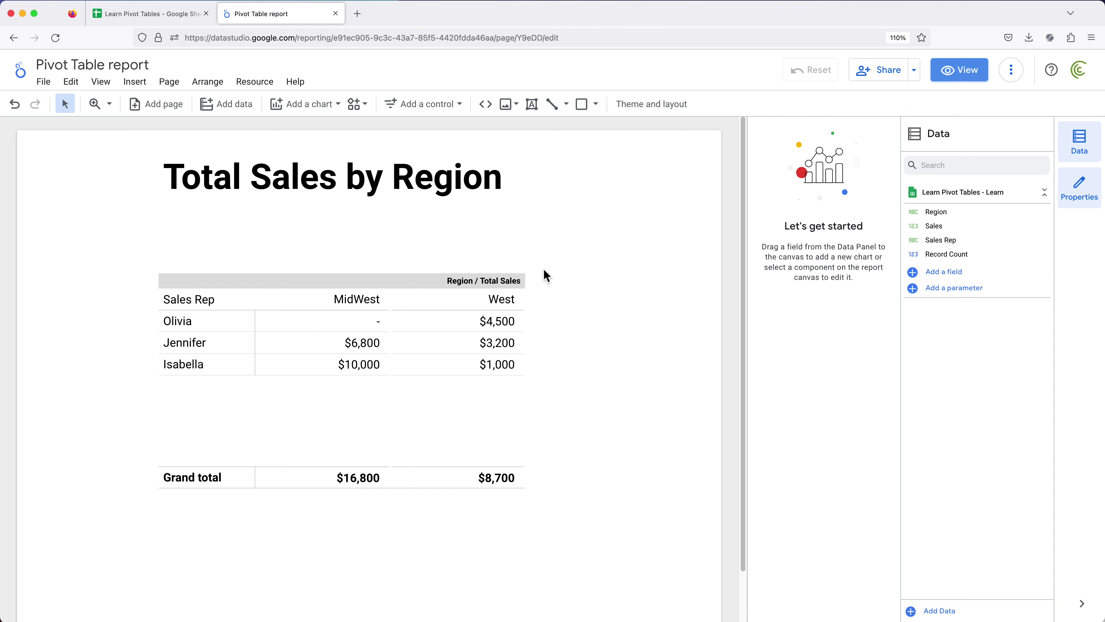
Switch to Google Sheets and add a record in row 9 with a new sales rep's name, region MidWest and sales of 8888
left_click(155, 23)
left_click(67, 291)
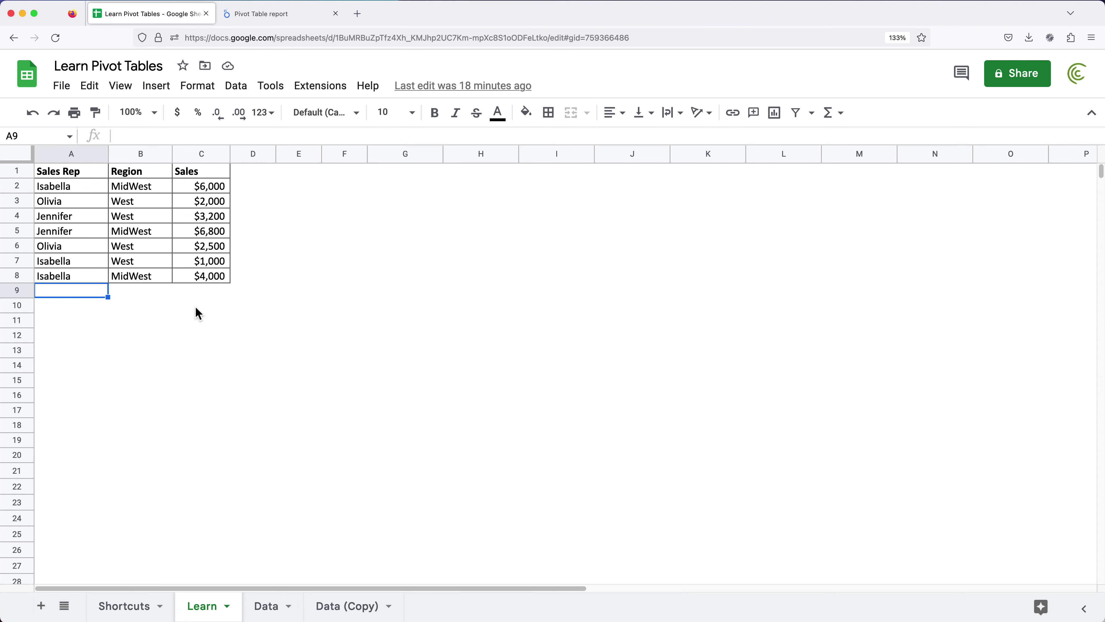
type("Peter")
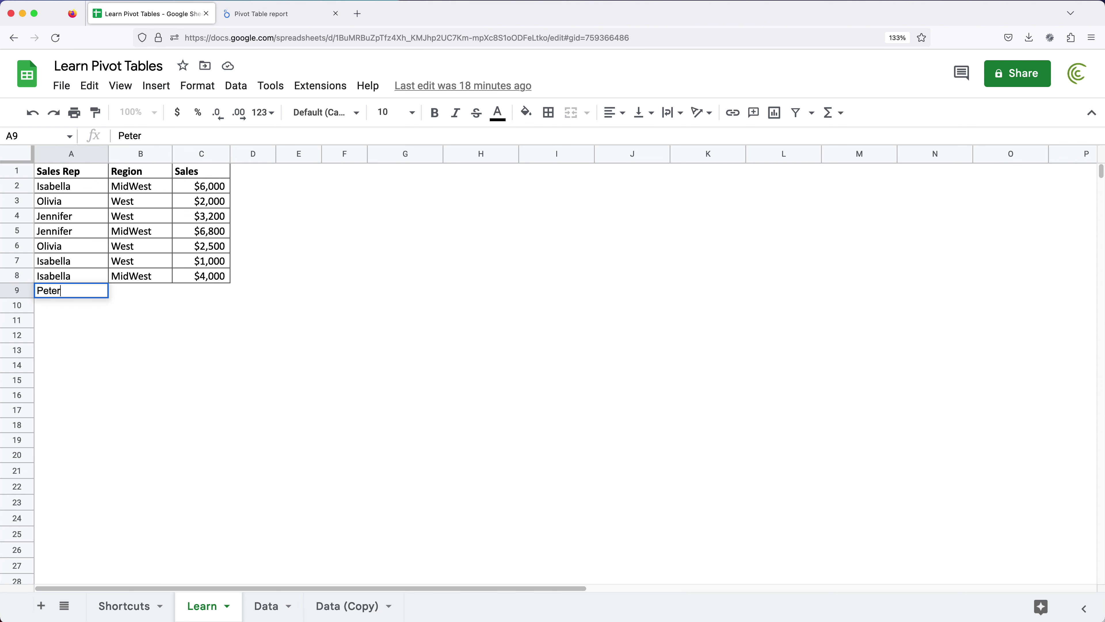
key("Tab")
type("MidWest")
key("Tab")
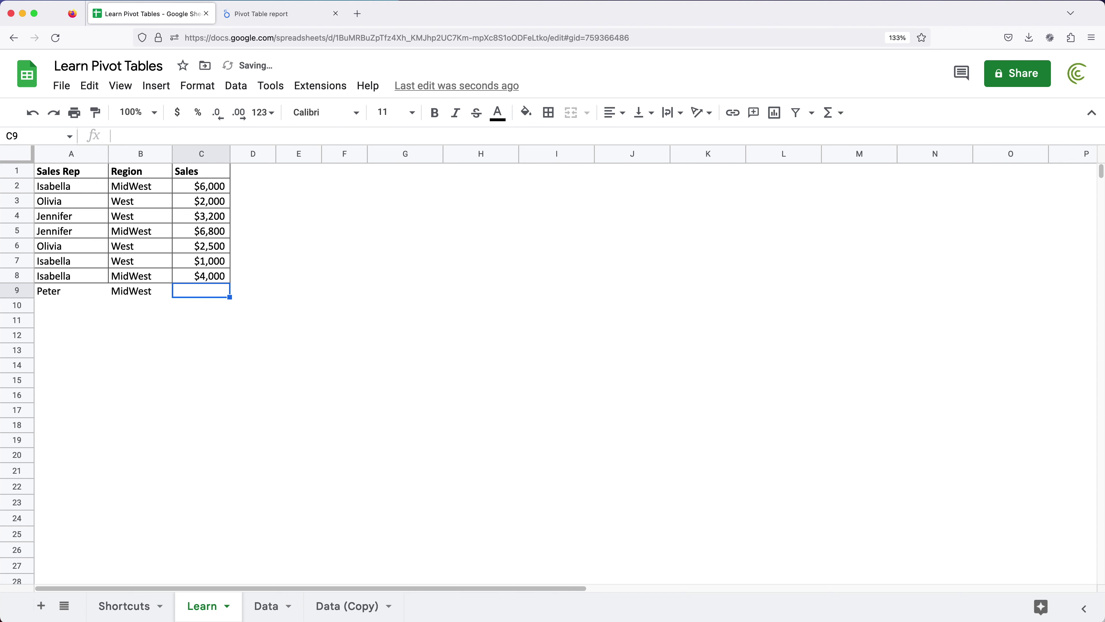
type("8888")
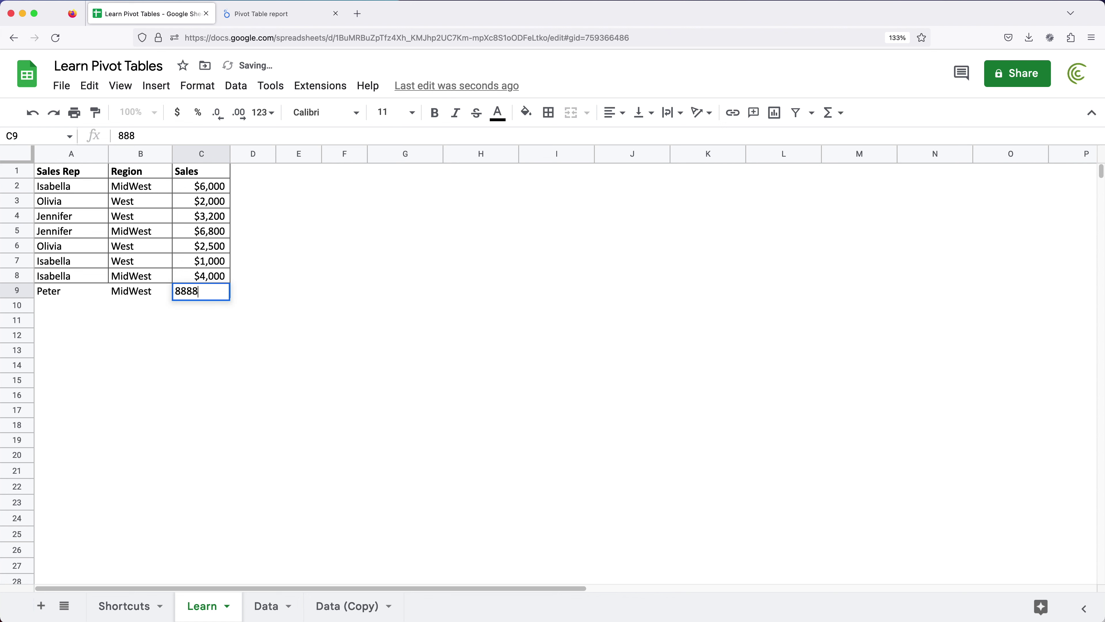
key("Return")
Switch back to the Looker Studio report, open it in view mode and refresh its data
left_click(281, 16)
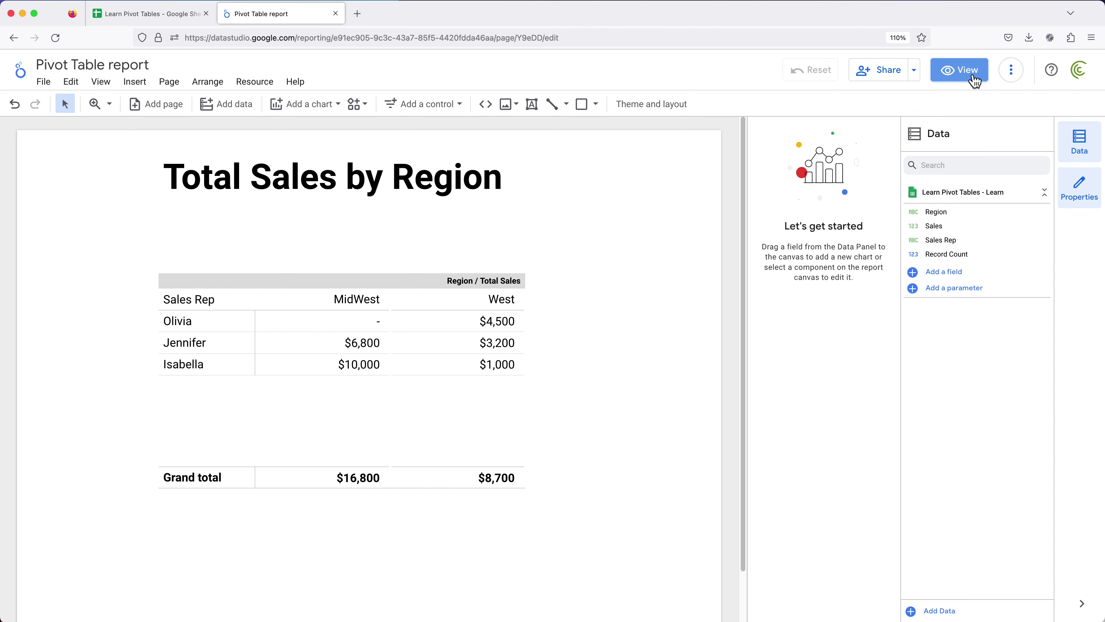
left_click(962, 78)
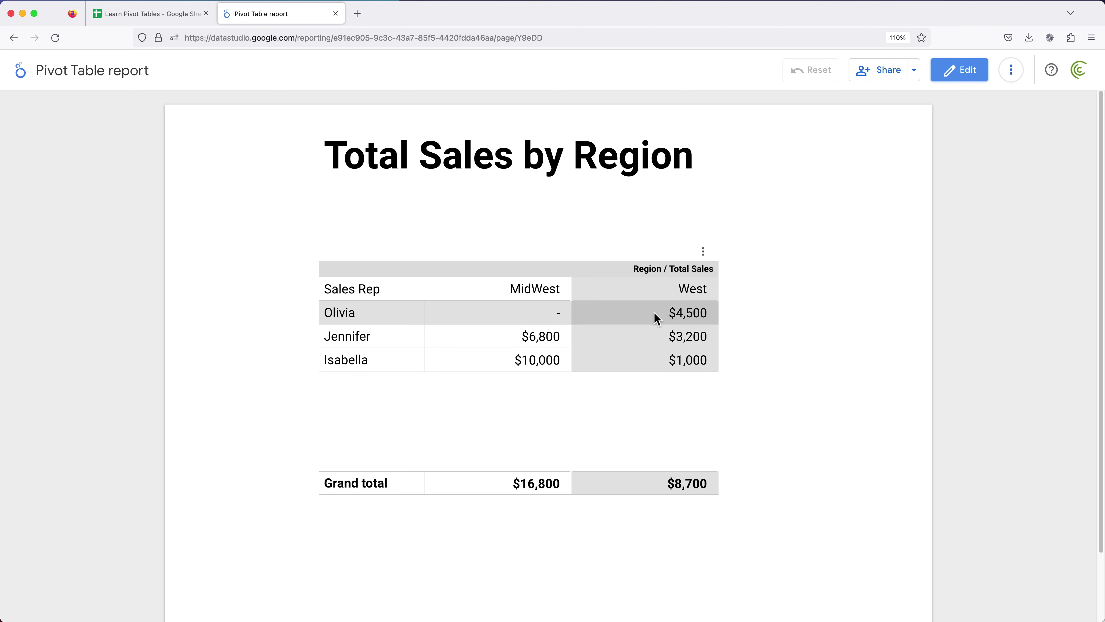
left_click(1016, 79)
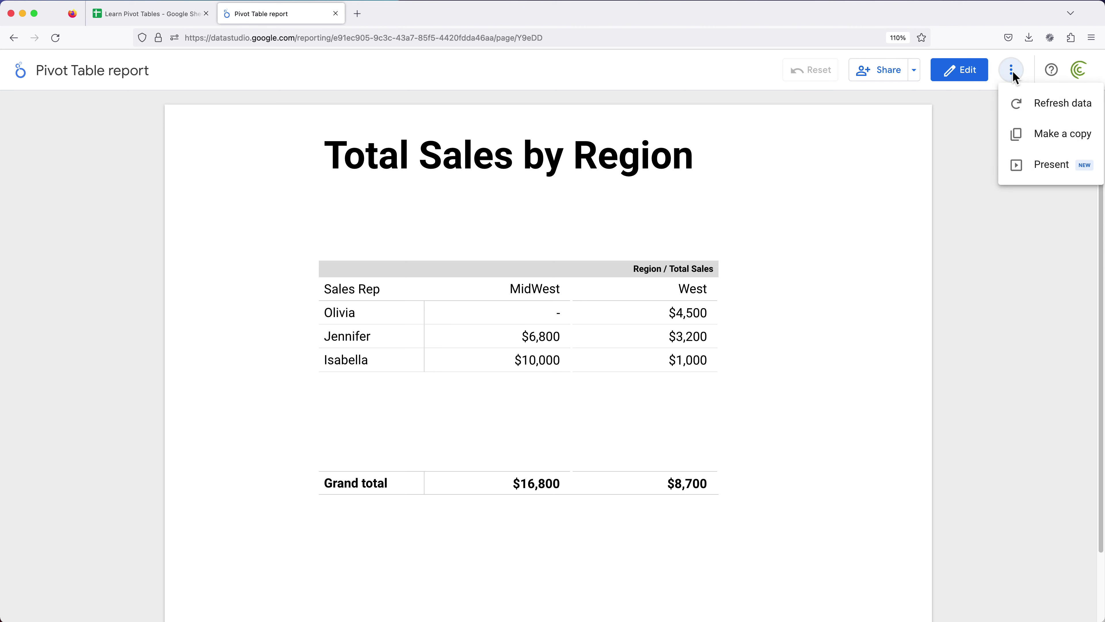
left_click(1051, 112)
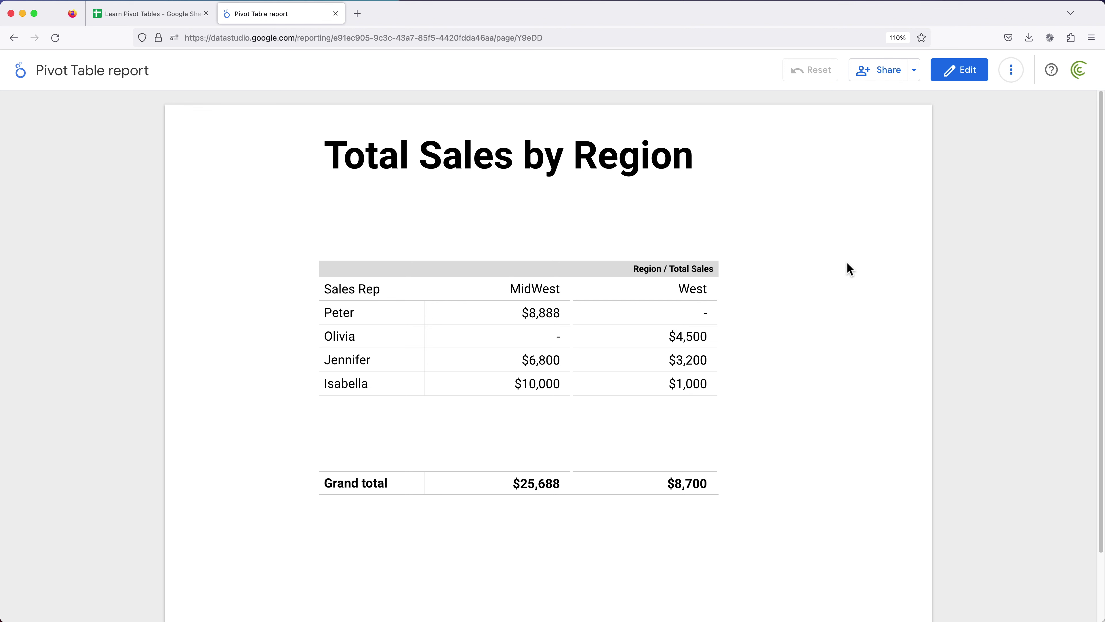
Return the report to edit mode and remove Region from the pivot table's column dimension
left_click(959, 74)
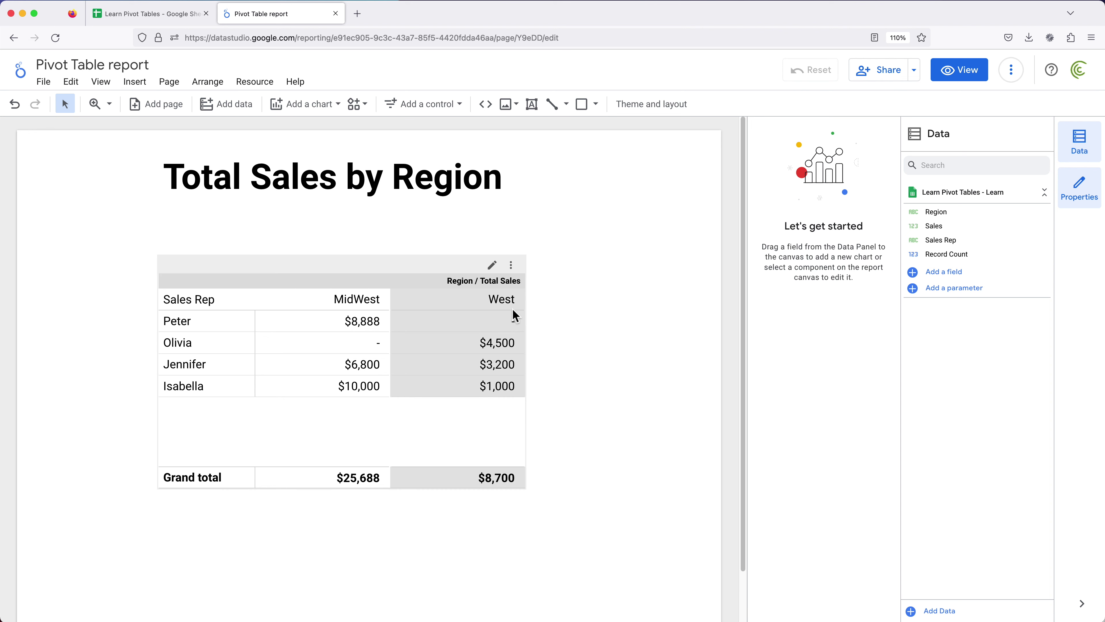
left_click(436, 261)
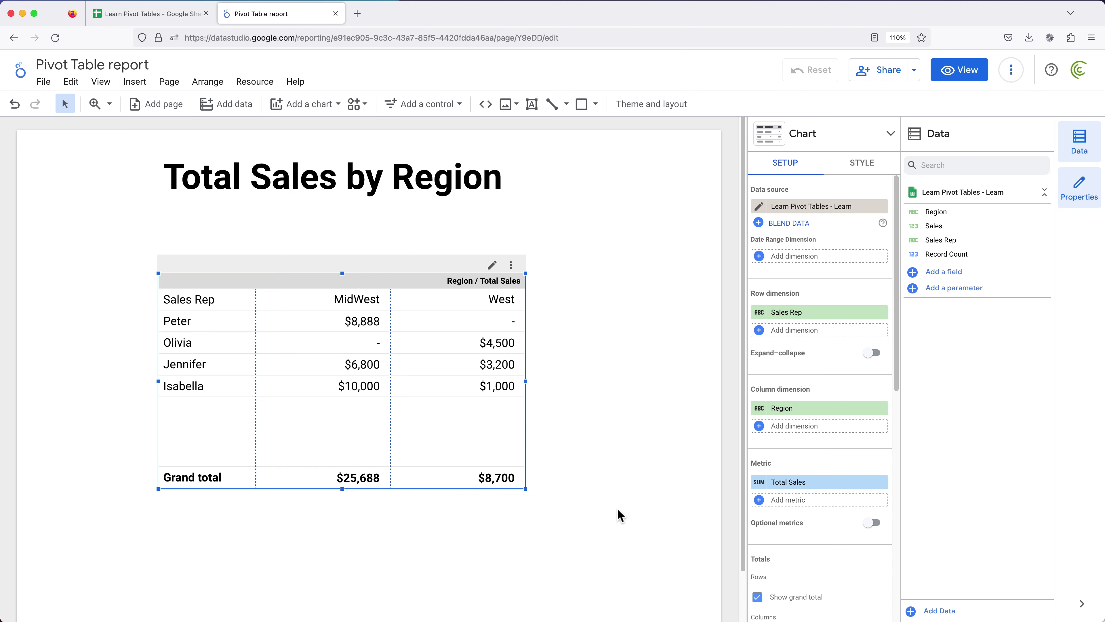
left_click(883, 409)
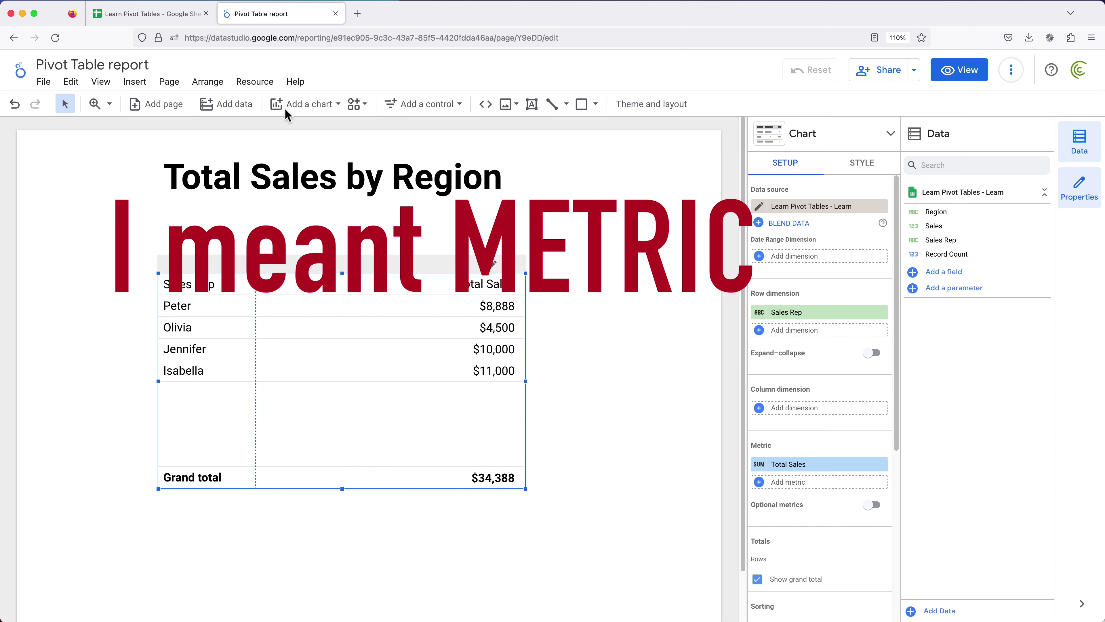
Check the source rows in Google Sheets, and add Sales as a second metric of the pivot table in Looker Studio
left_click(135, 16)
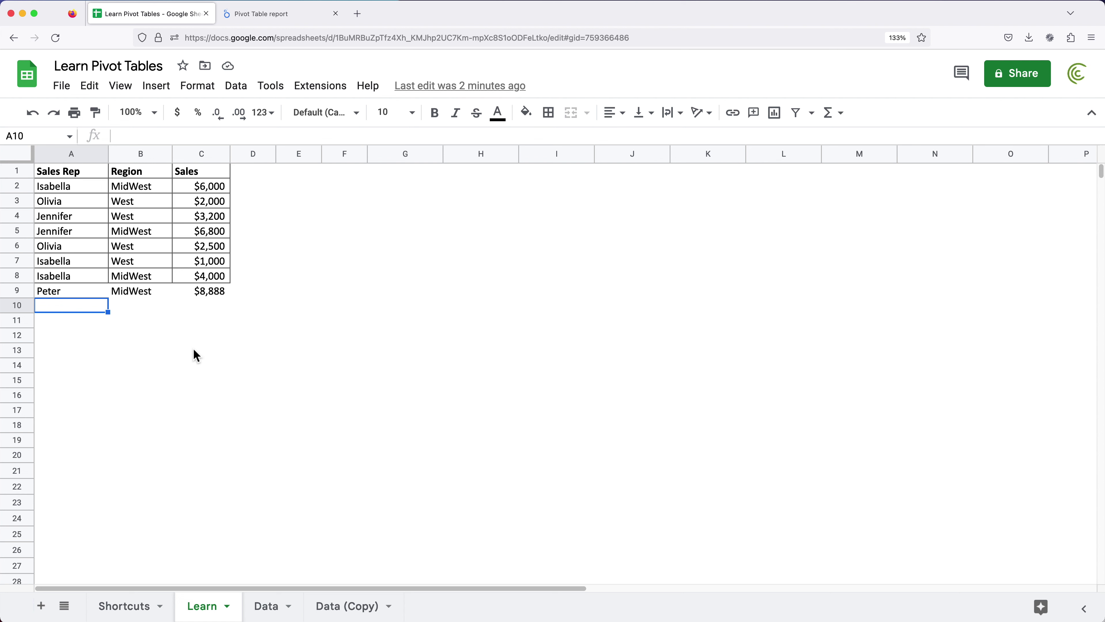
left_click(257, 17)
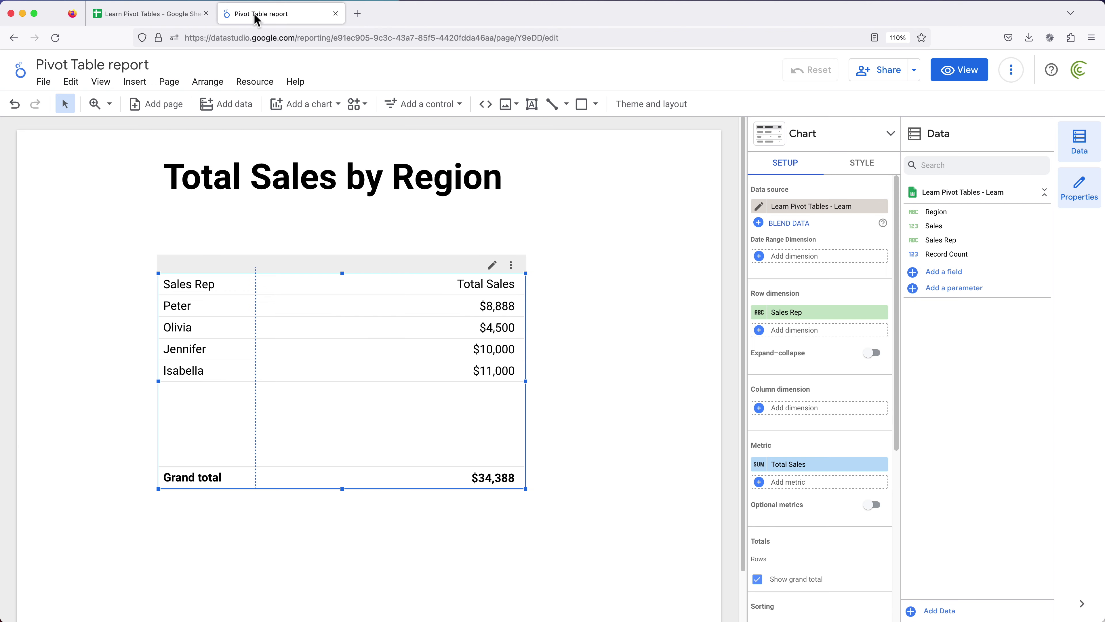
left_click(794, 484)
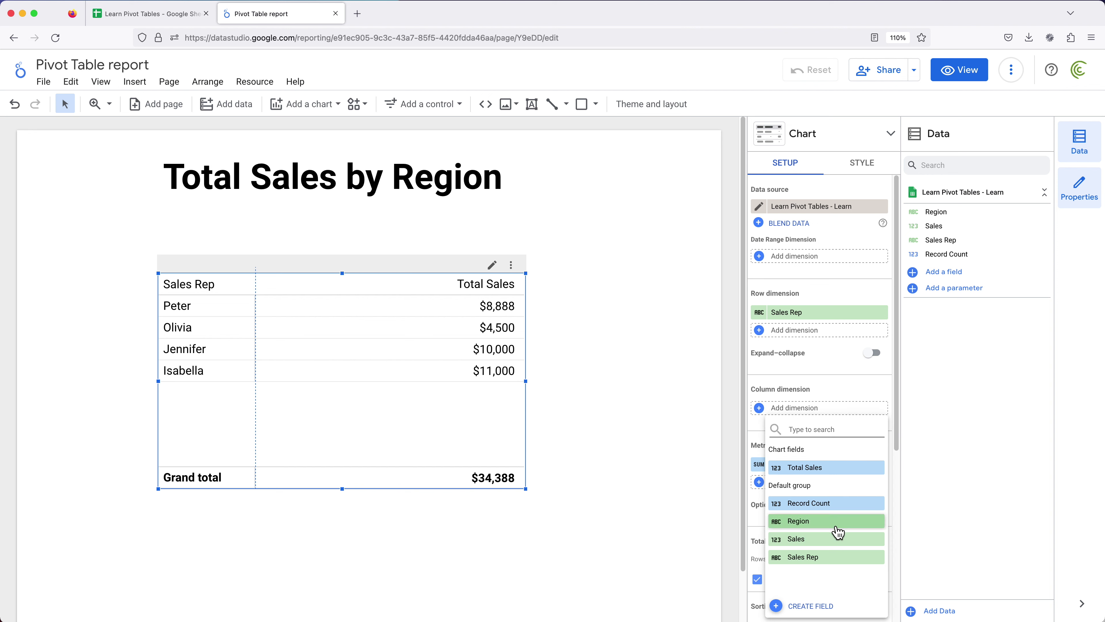
left_click(818, 544)
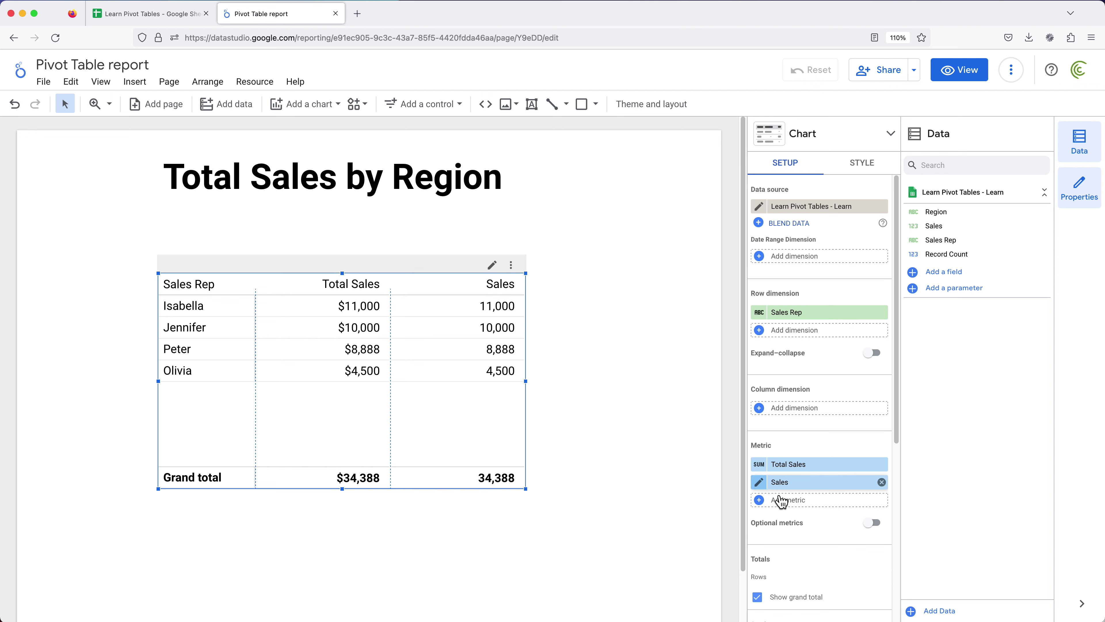
Set the new Sales metric's aggregation to Average and its type to Currency (USD - US Dollar)
left_click(762, 484)
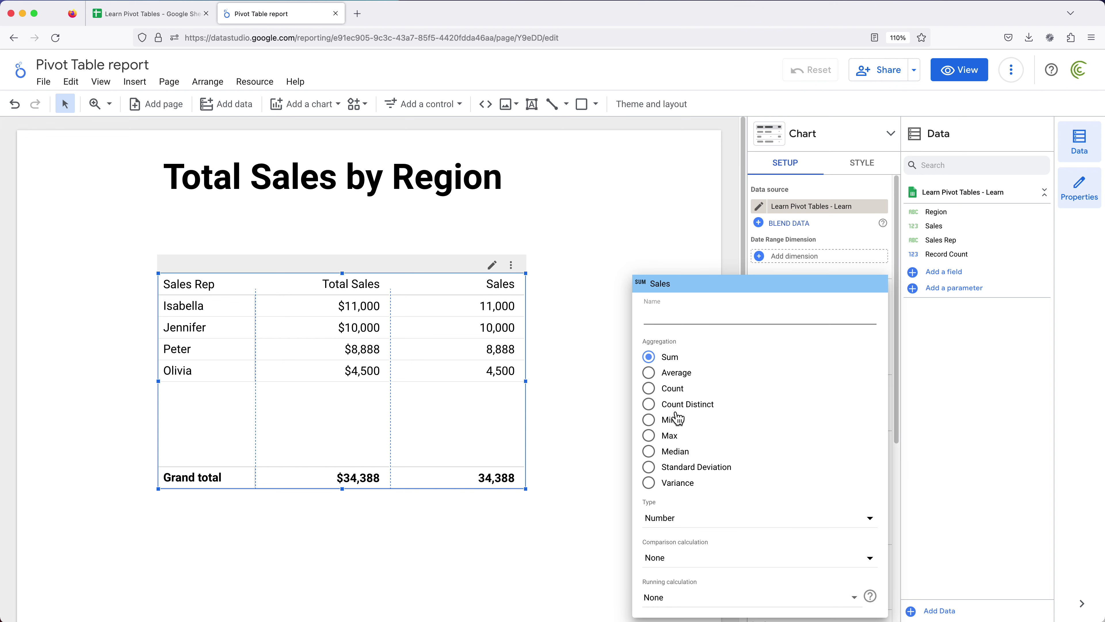
left_click(666, 373)
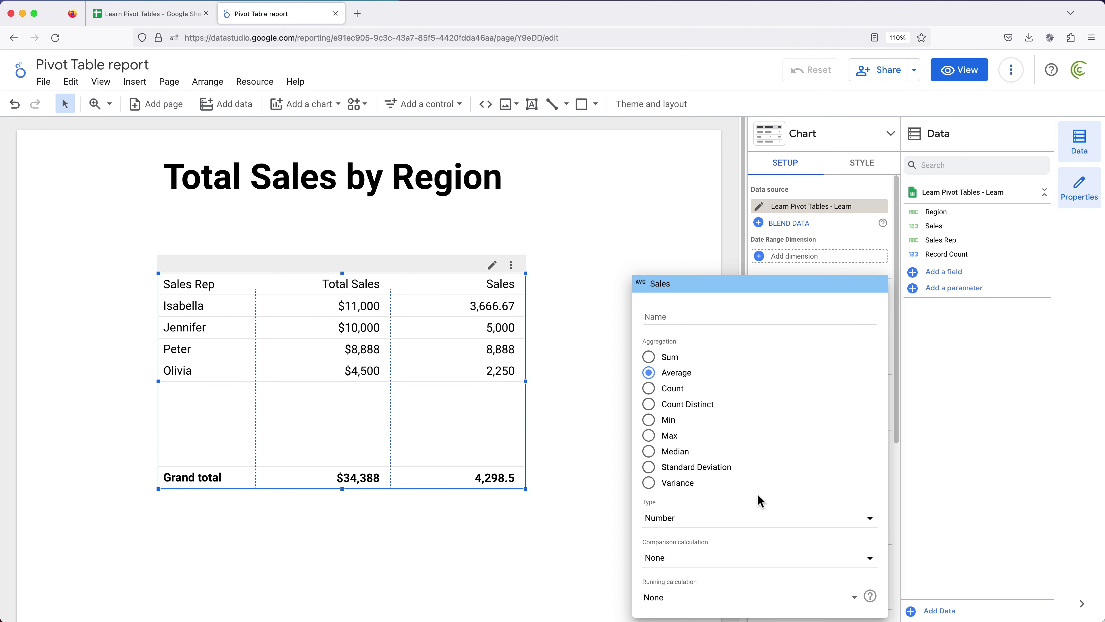
left_click(722, 528)
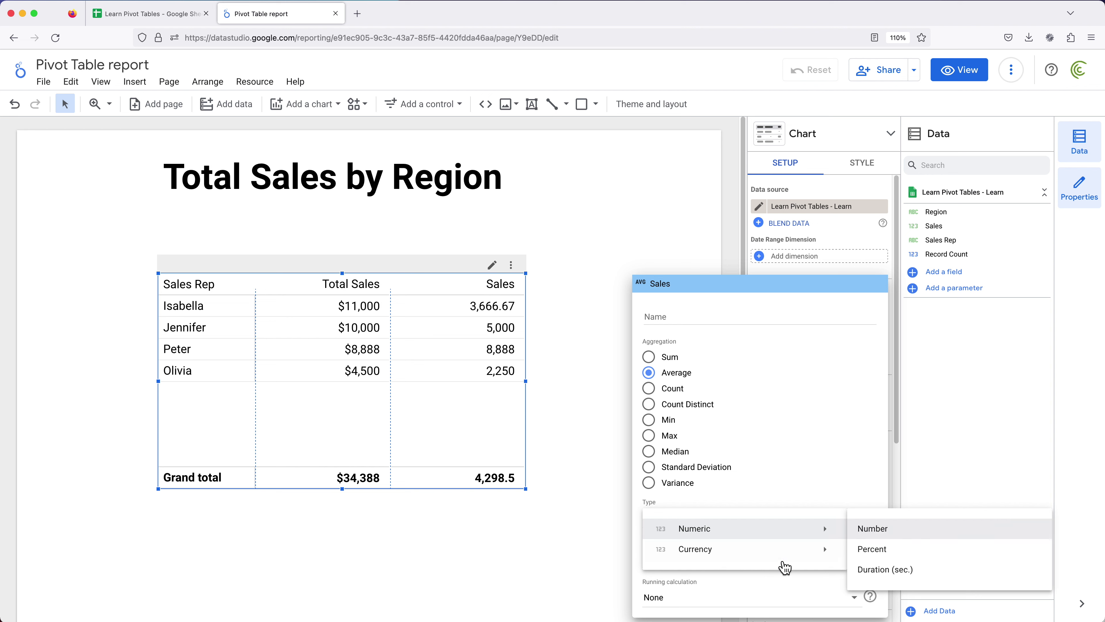
mouse_move(783, 553)
scroll(957, 566, "down", 20)
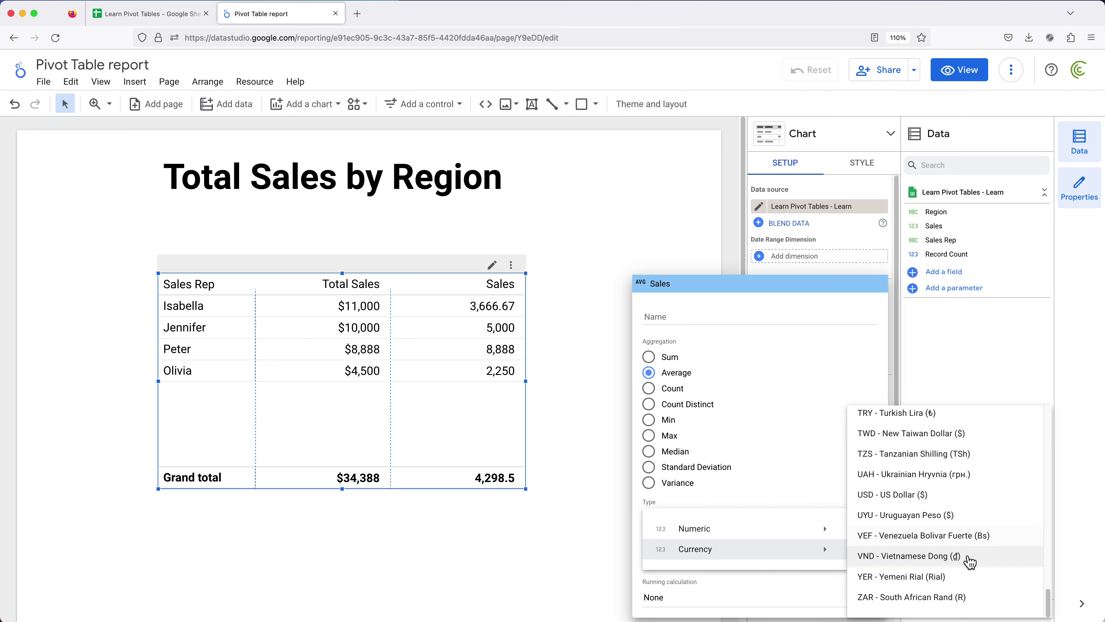
left_click(925, 494)
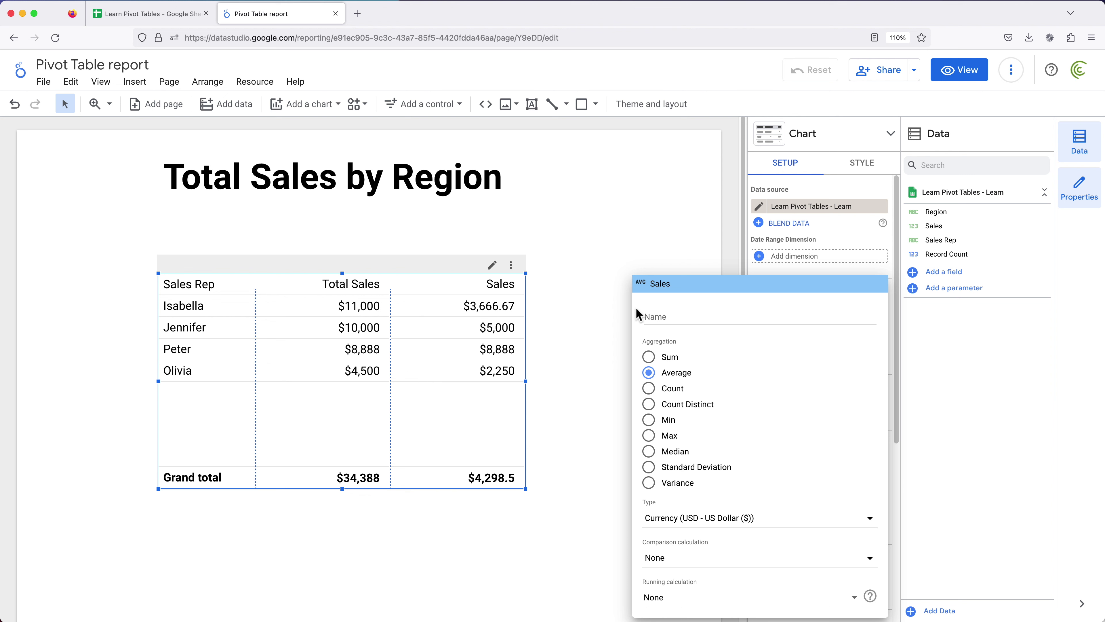
Name the averaged Sales metric Average Sales and close its settings
left_click(703, 316)
type("Average Sales")
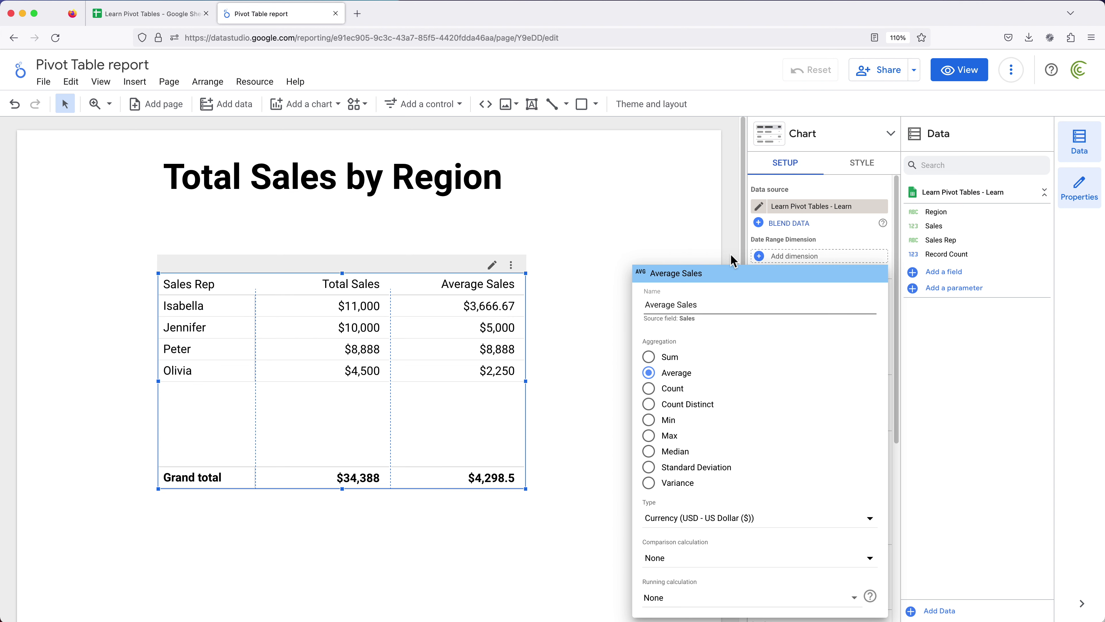
left_click(608, 238)
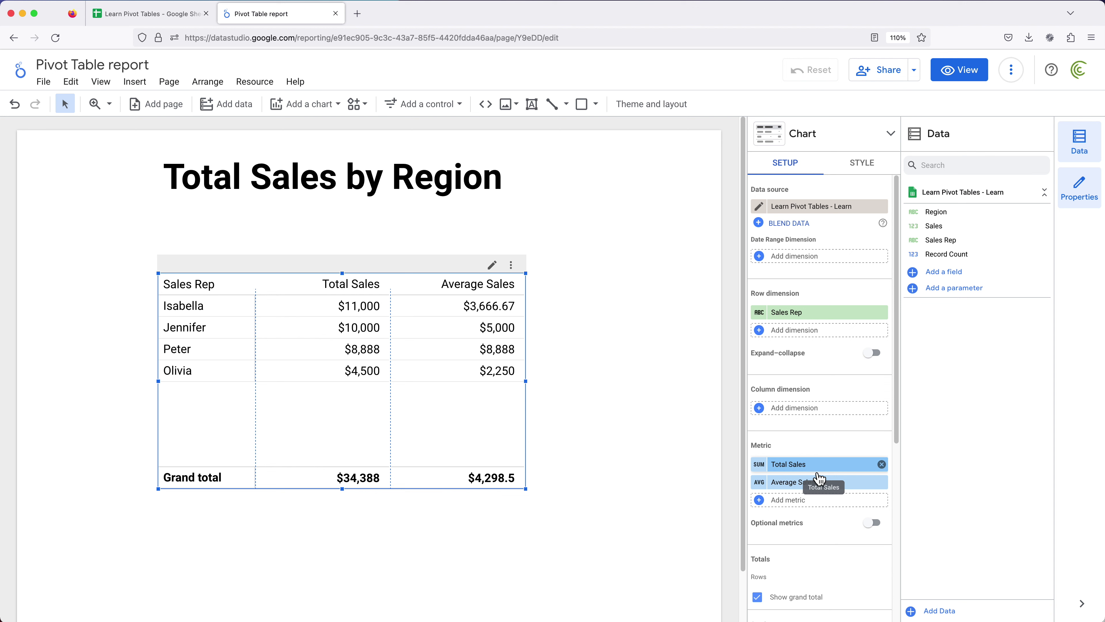
Add Record Count as a third metric of the pivot table
left_click(791, 511)
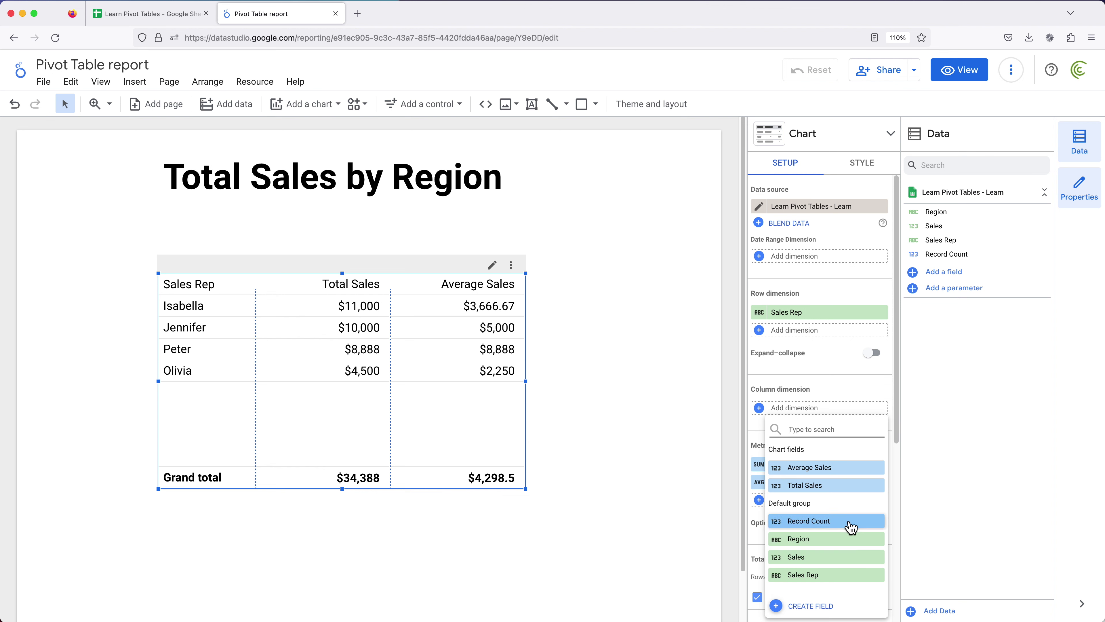
left_click(837, 527)
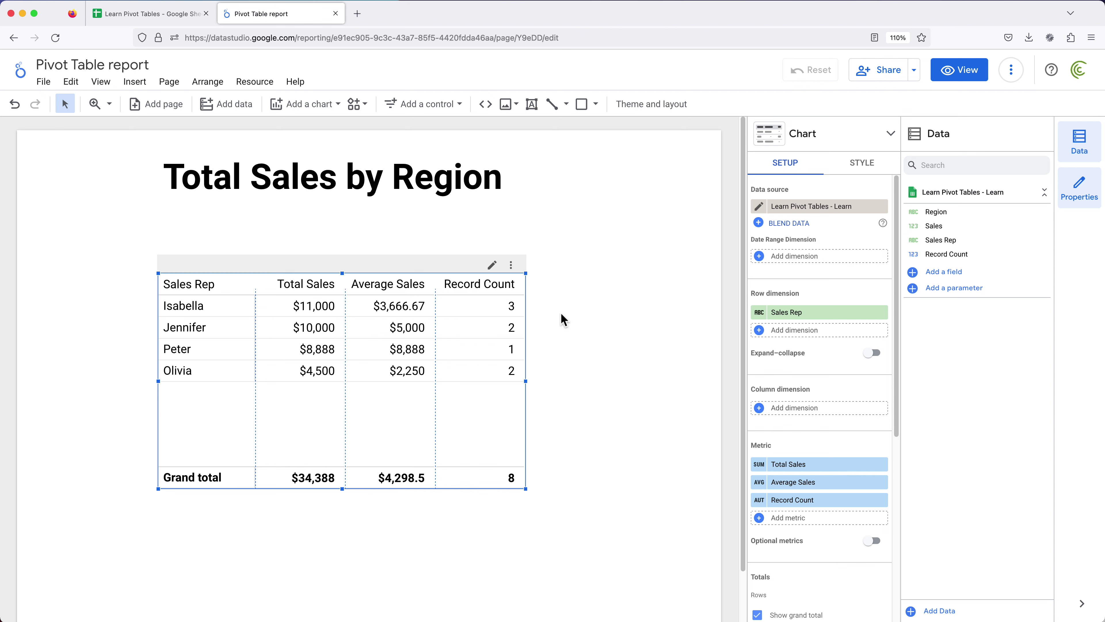
Check how often two sales reps occur in the Learn sheet in Google Sheets, and return to the Looker Studio report
left_click(157, 19)
left_click(71, 192)
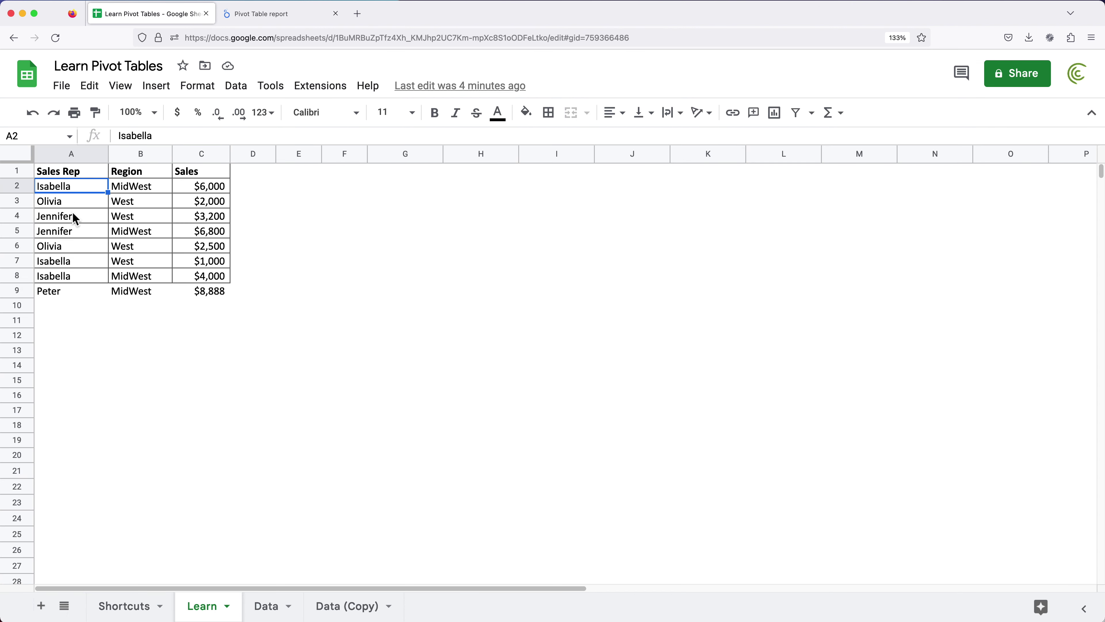
left_click(74, 263)
left_click(77, 278)
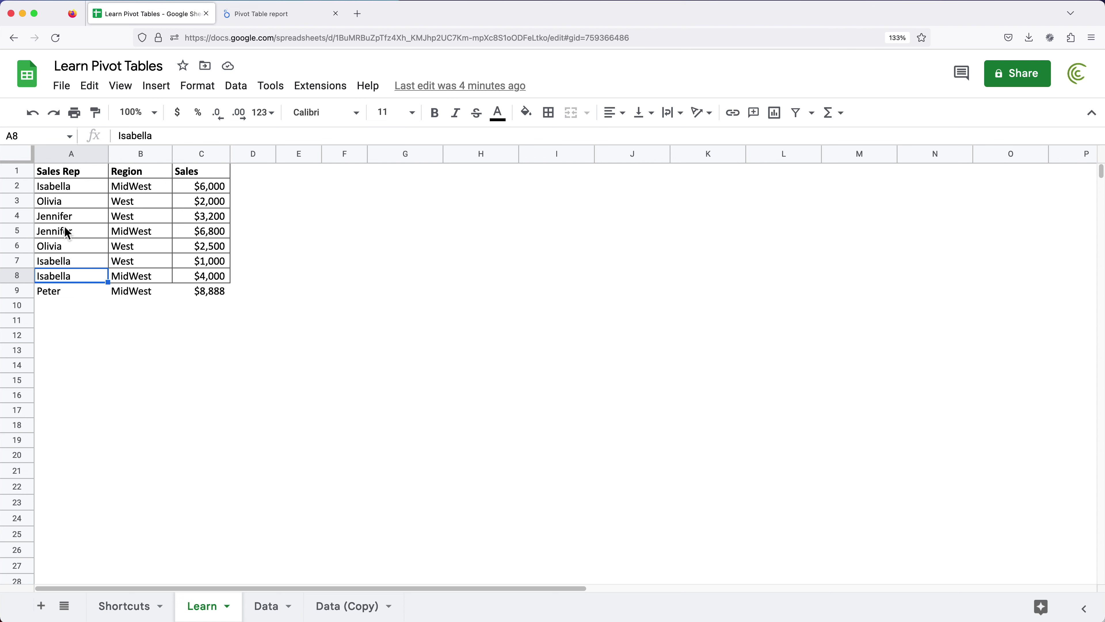
left_click(69, 217)
left_click(72, 237)
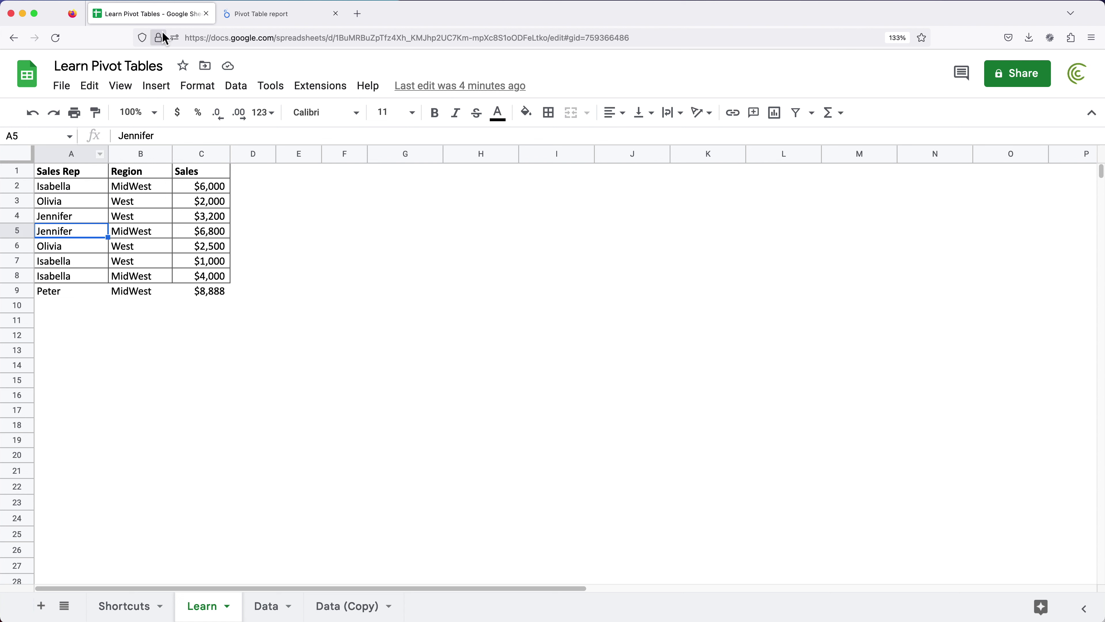
left_click(256, 16)
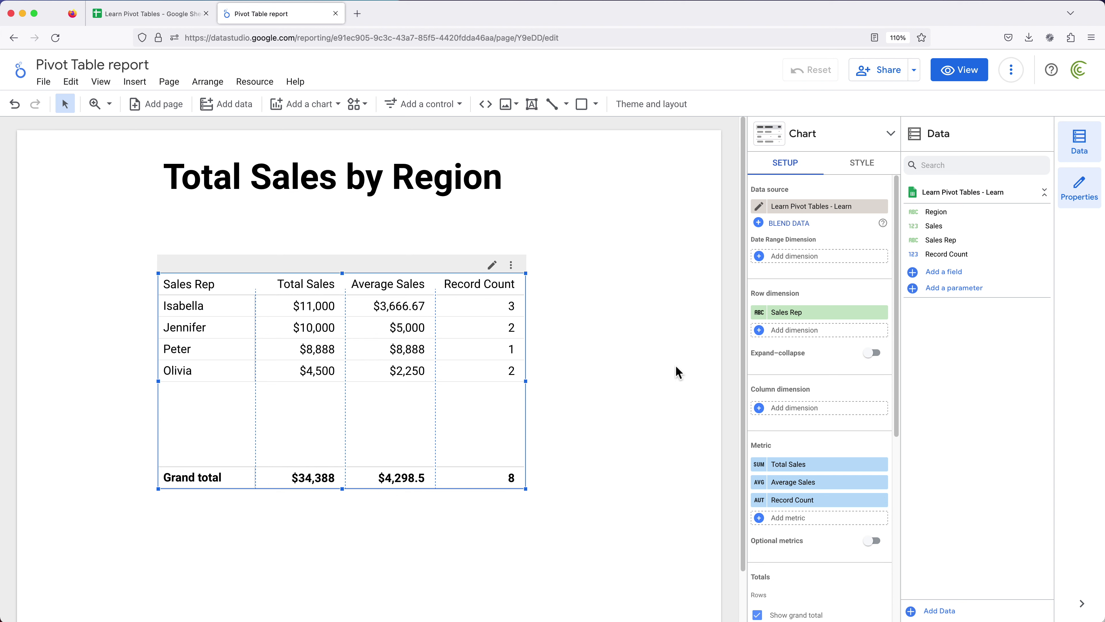
Remove the Average Sales metric from the pivot table and add Region as its column dimension
mouse_move(854, 491)
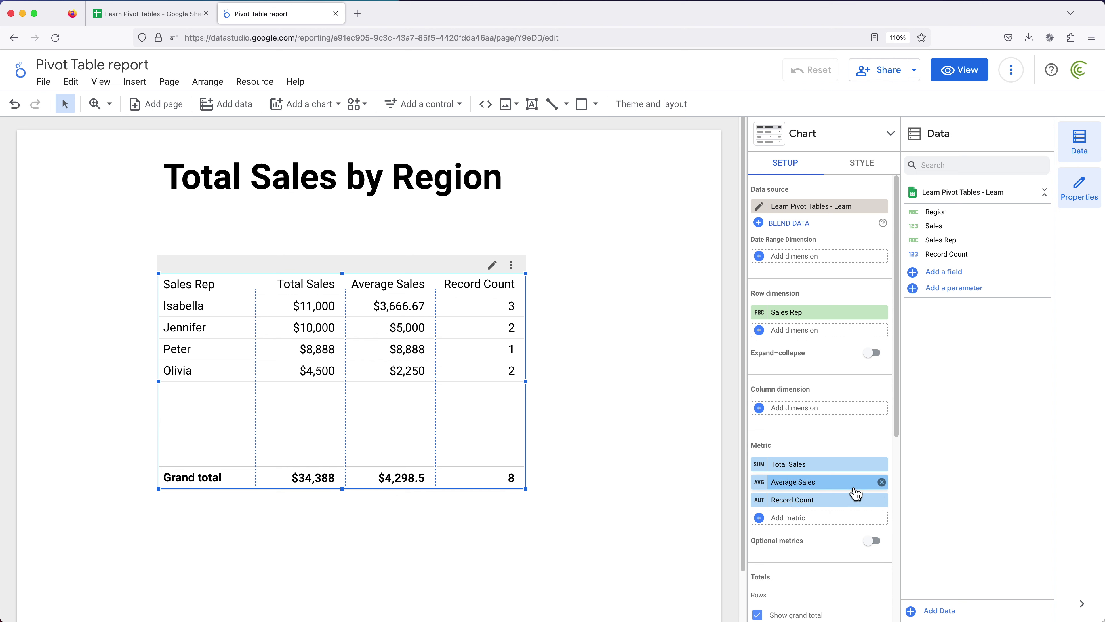
left_click(882, 483)
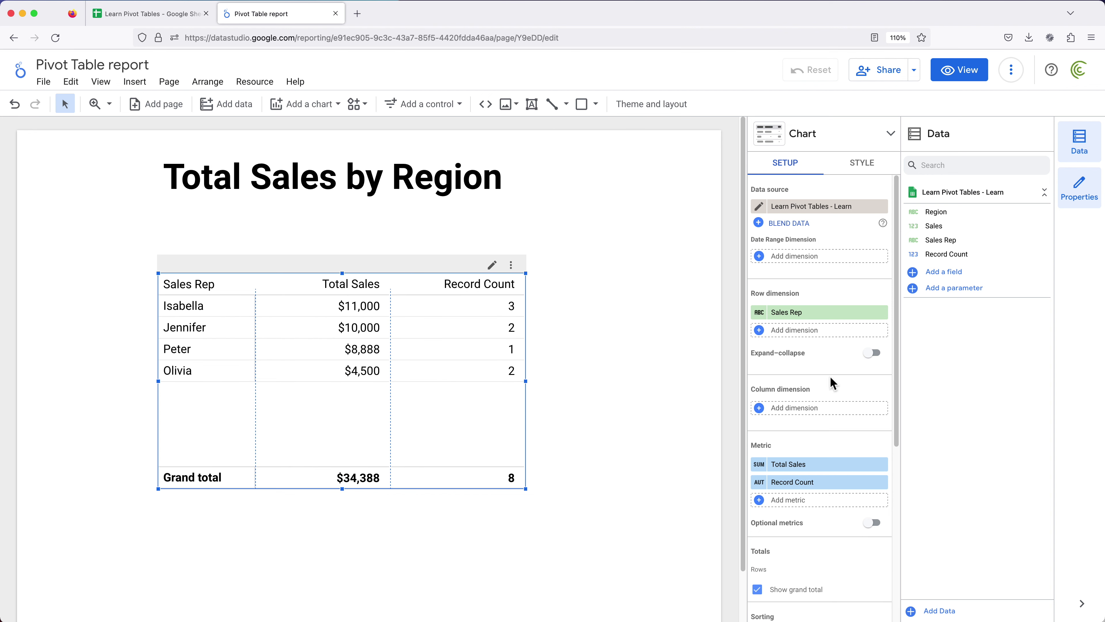
left_click(794, 409)
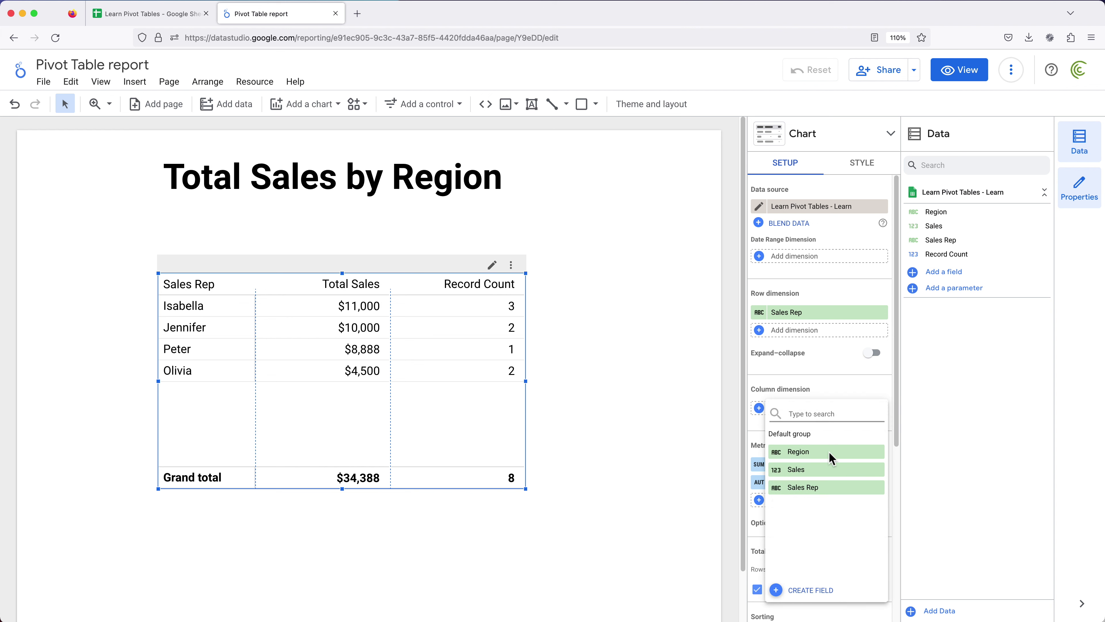
left_click(817, 455)
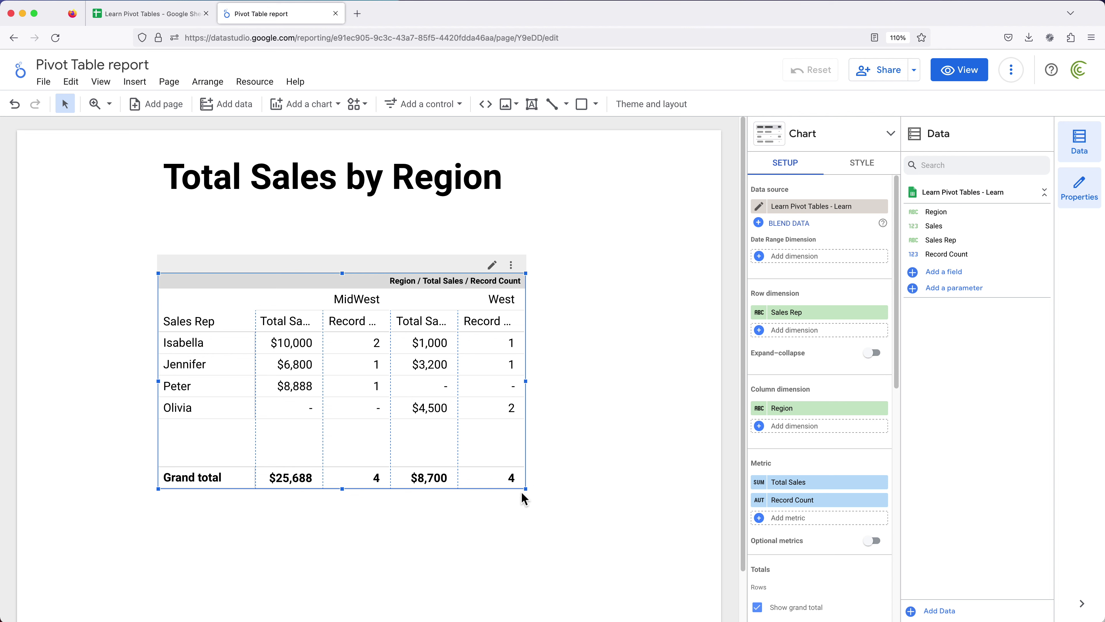
Enlarge the pivot table so its region columns fit, and remove the Record Count metric
left_click_drag(525, 488, 597, 496)
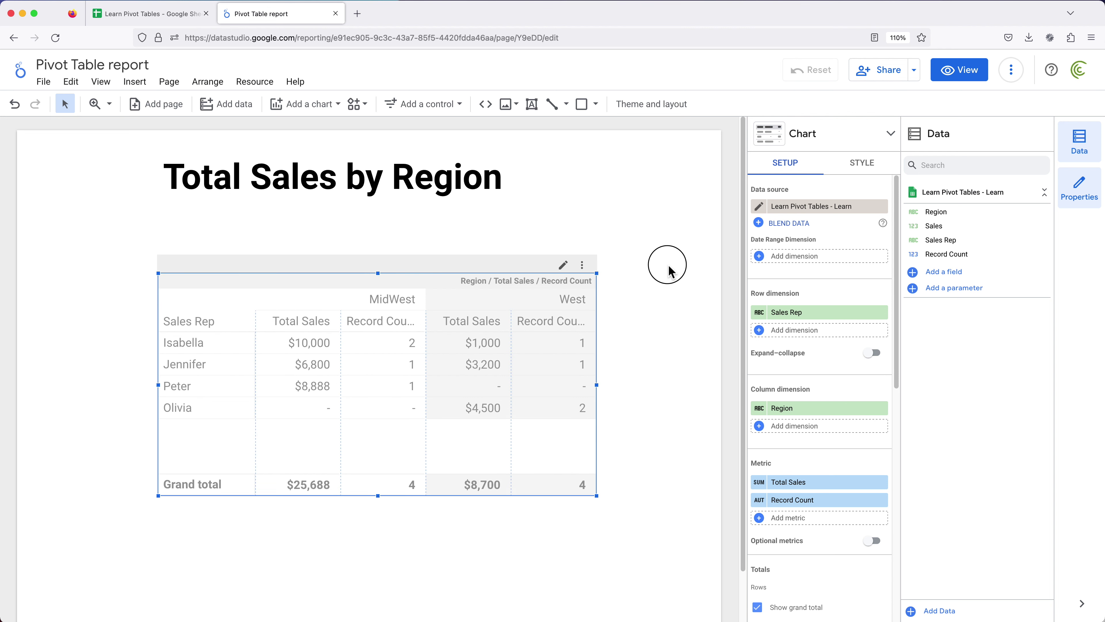
left_click_drag(668, 270, 669, 270)
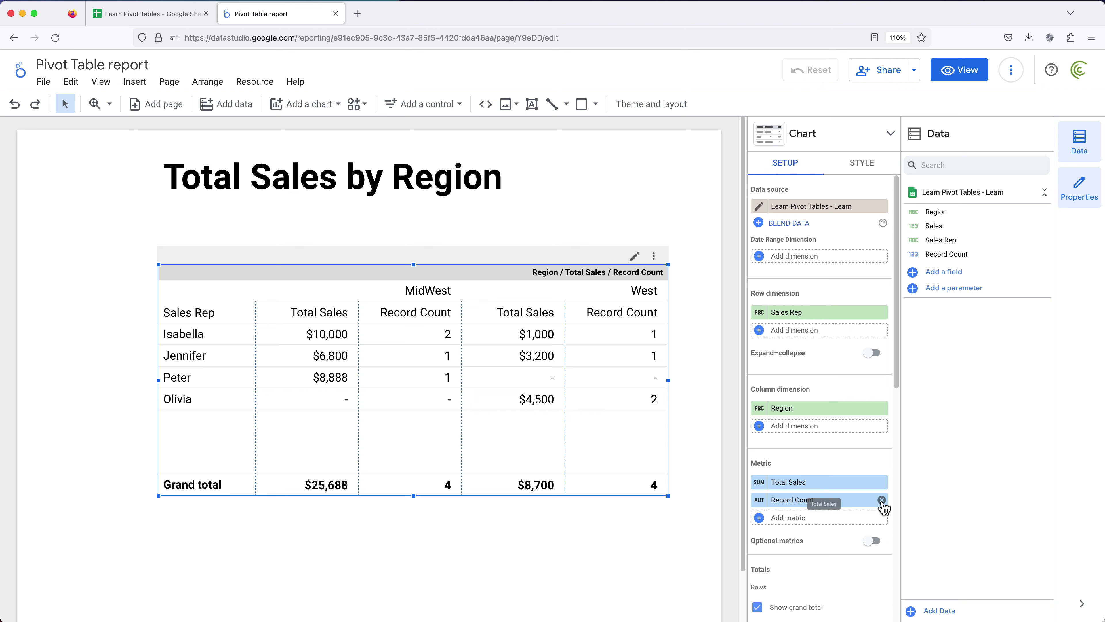
left_click(881, 501)
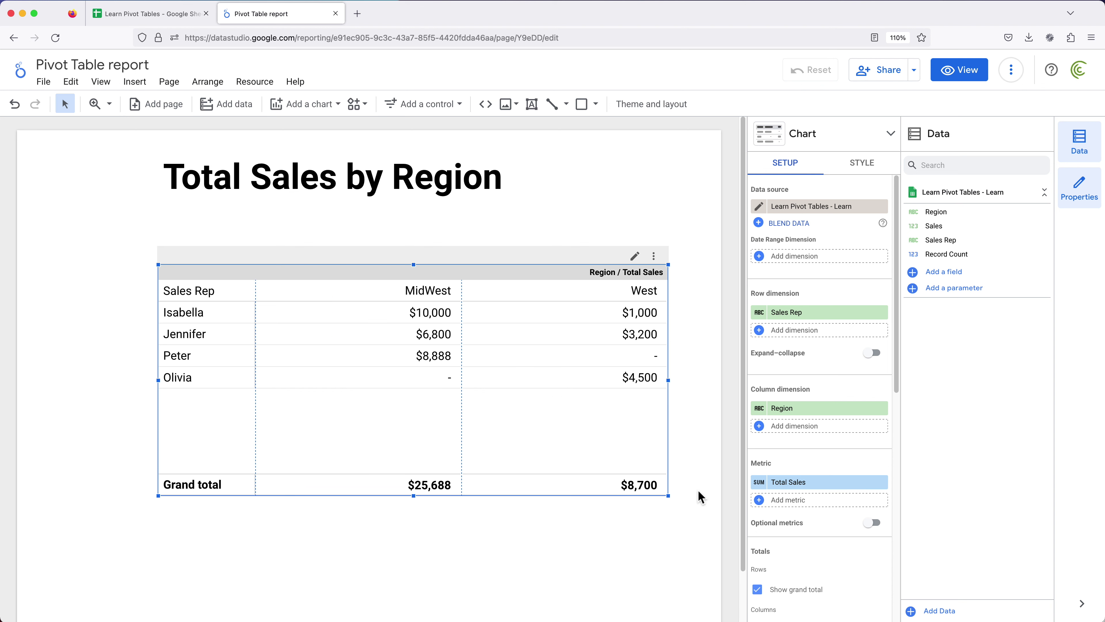
Shrink the pivot table in width and height, move it slightly toward the report title, and deselect it
left_click(566, 437)
left_click_drag(566, 436, 507, 387)
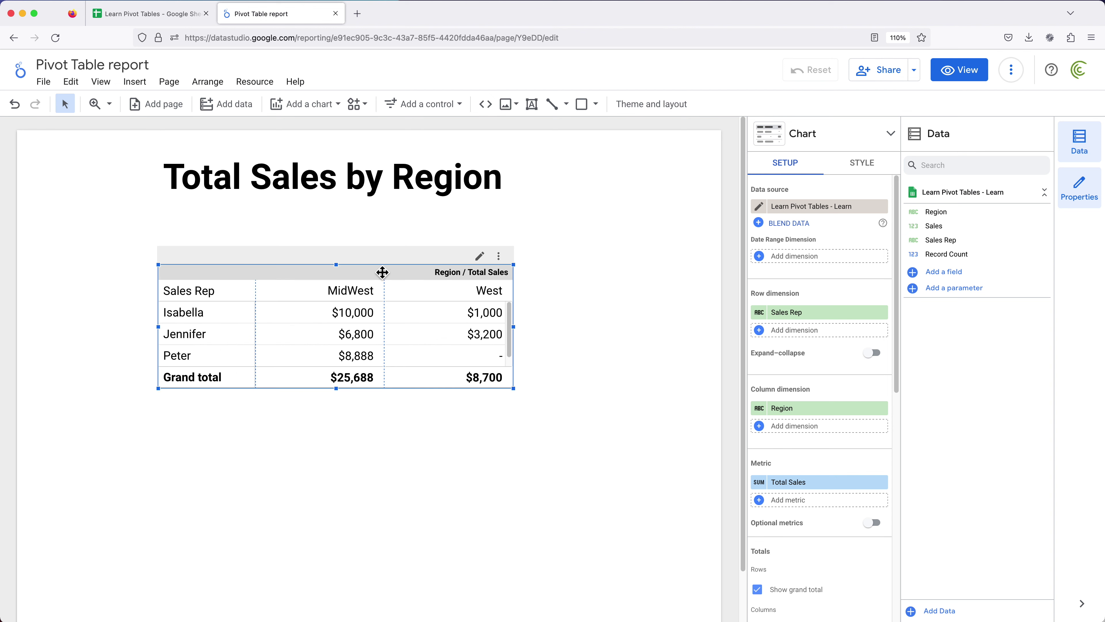
left_click_drag(384, 272, 400, 266)
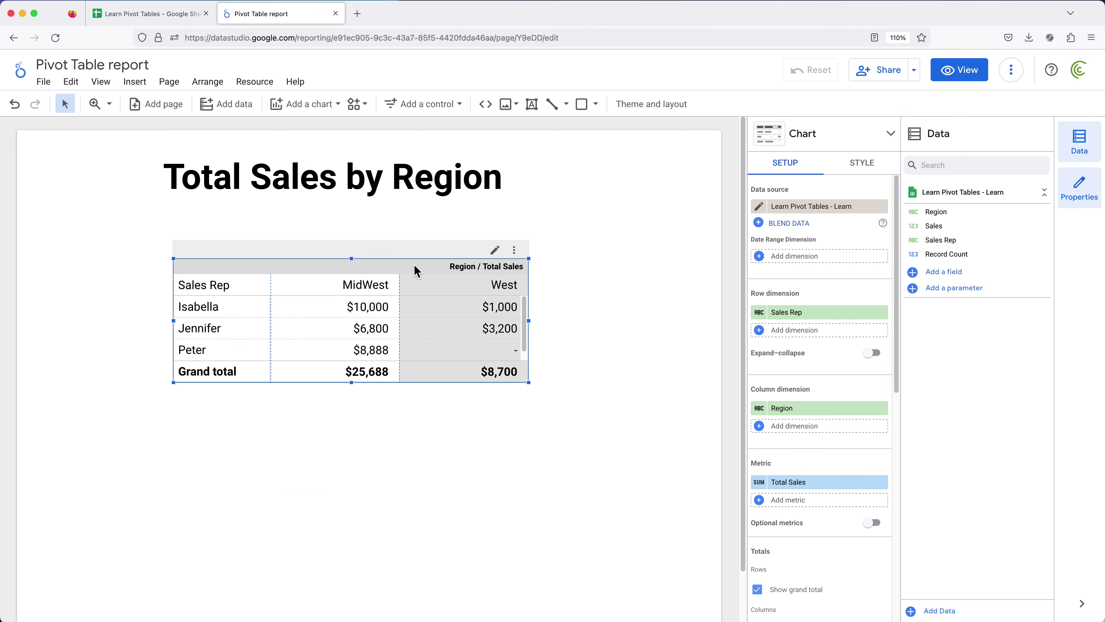
left_click(596, 354)
Start adding a Google Sheets data source to the report, choosing the Data worksheet of the Learn Pivot Tables spreadsheet
scroll(598, 351, "down", 2)
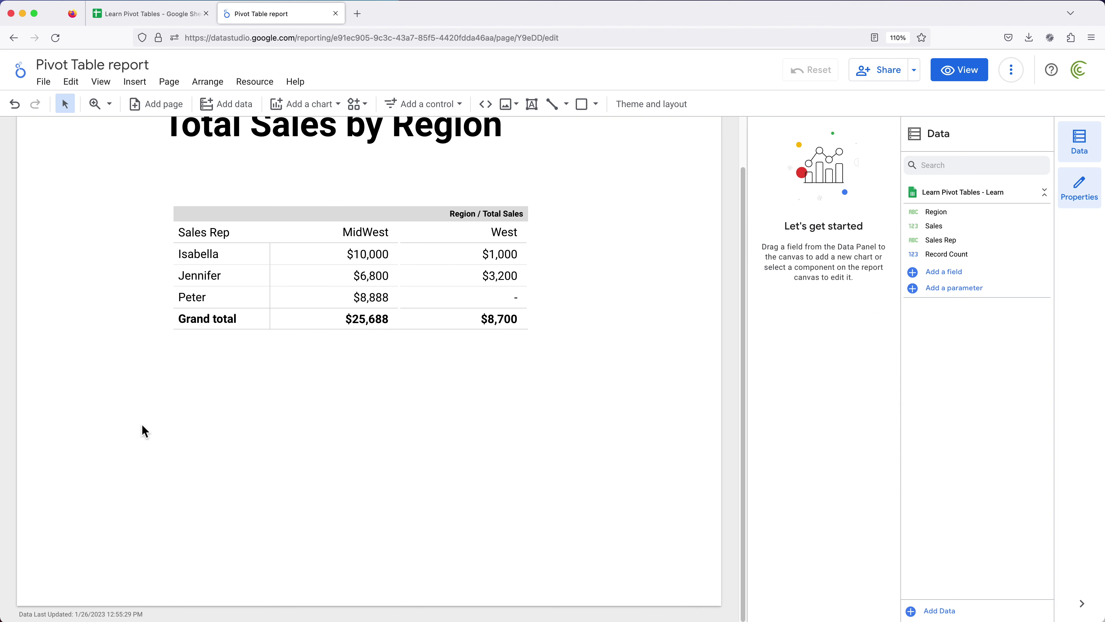
scroll(483, 435, "up", 2)
scroll(485, 433, "down", 2)
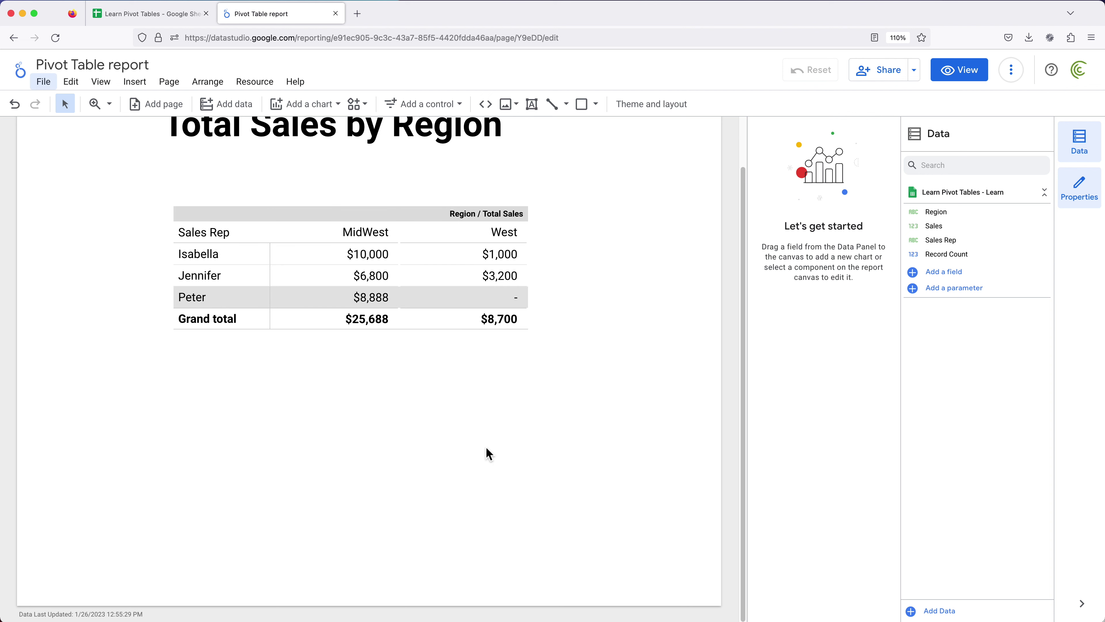
left_click(256, 82)
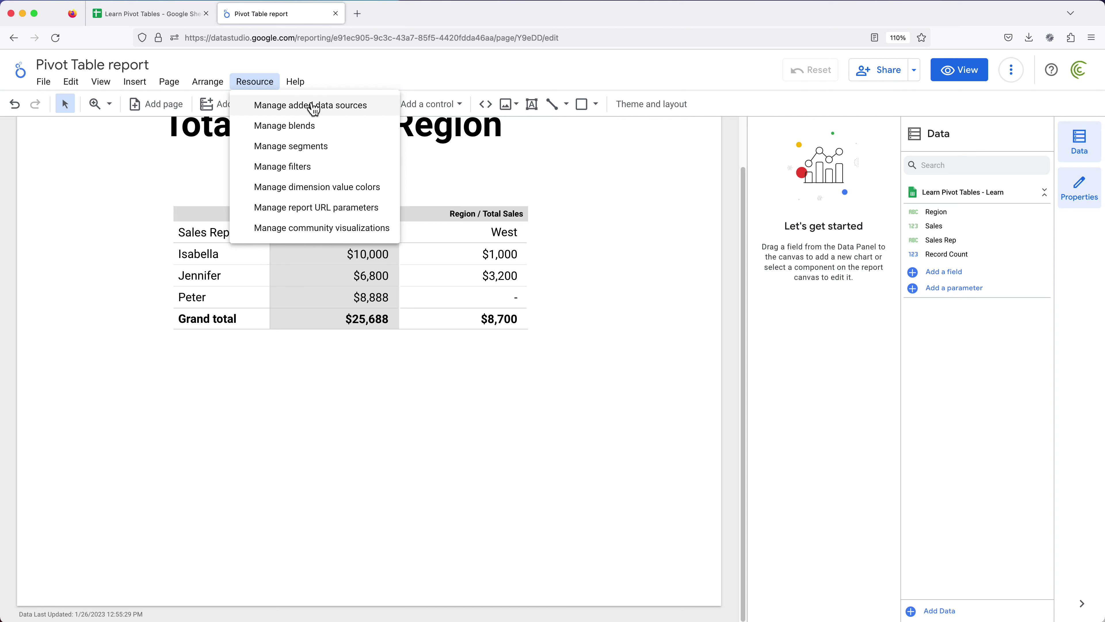
left_click(330, 106)
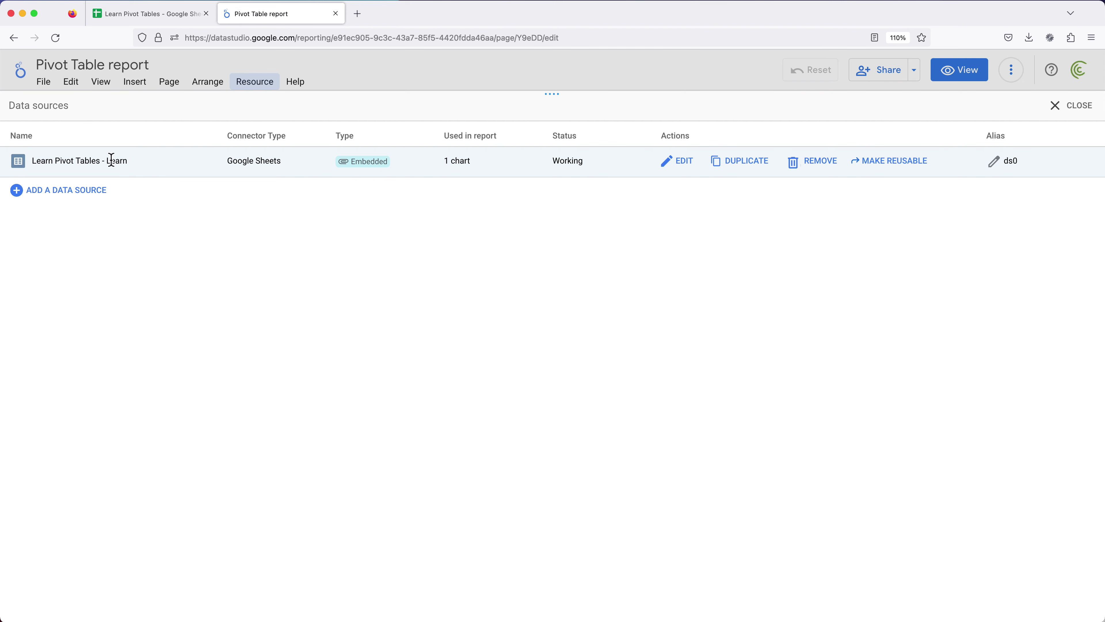
left_click(70, 193)
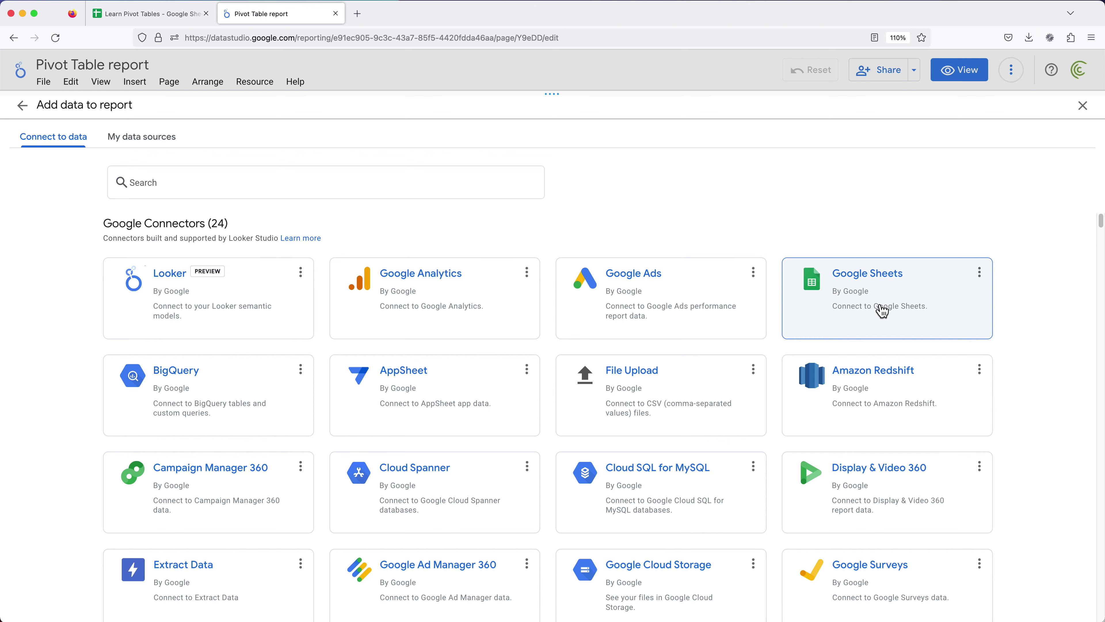
left_click(872, 299)
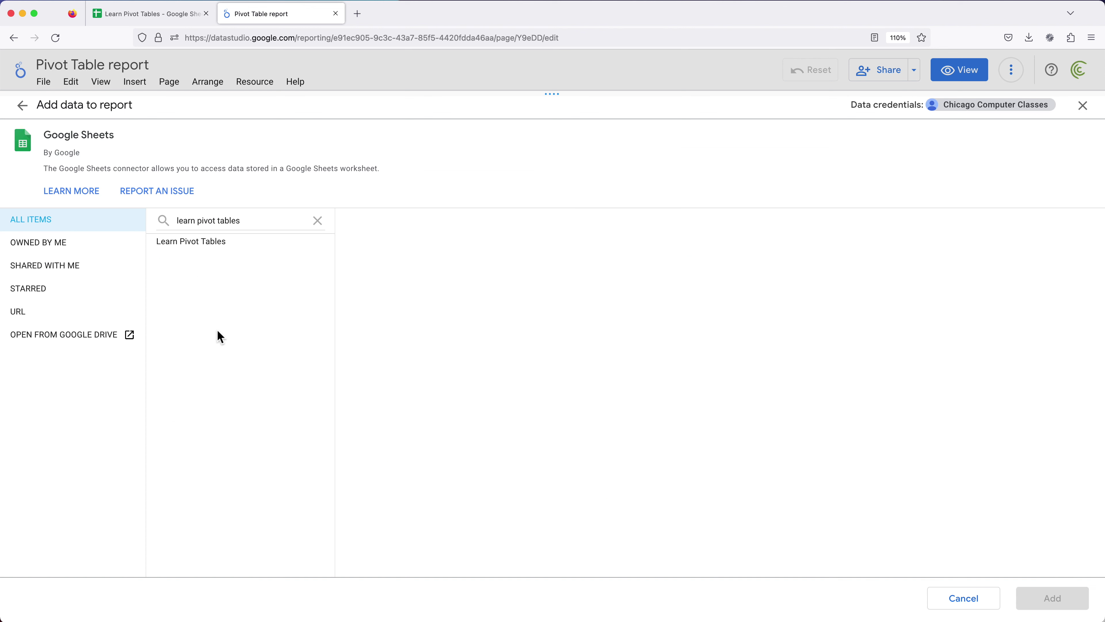
left_click(203, 251)
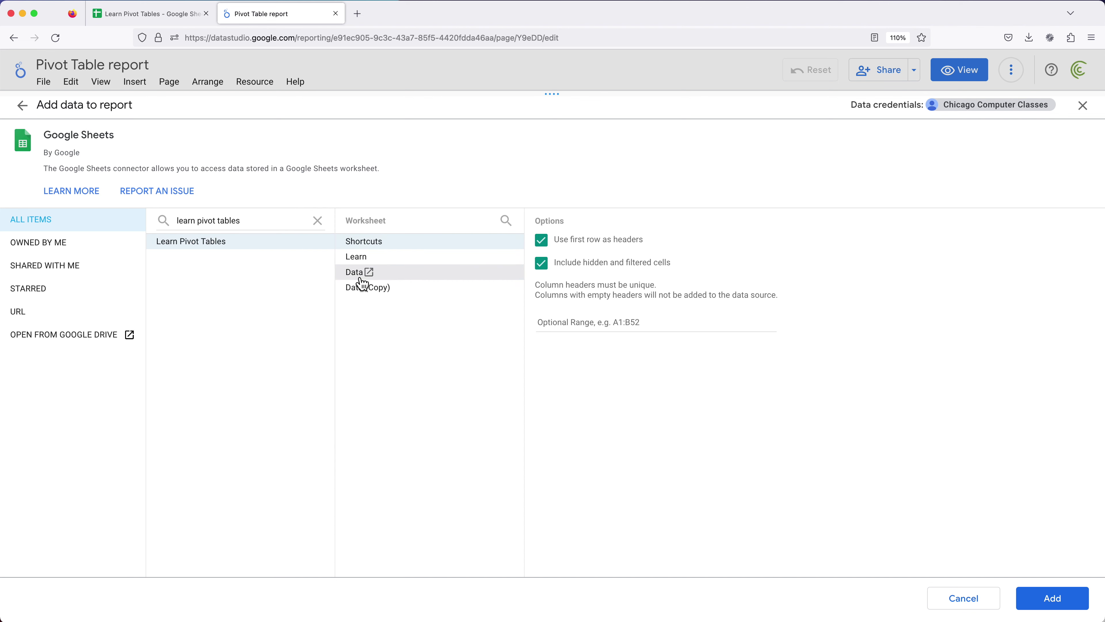
left_click(358, 275)
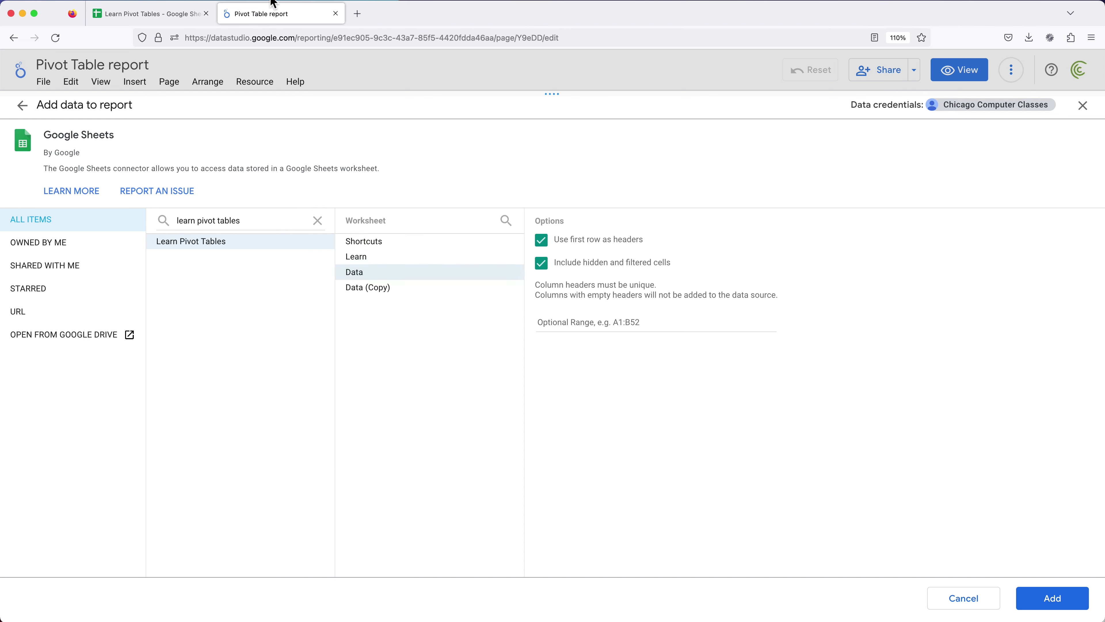
Look through the rows and columns of the Data sheet in Google Sheets
left_click(165, 18)
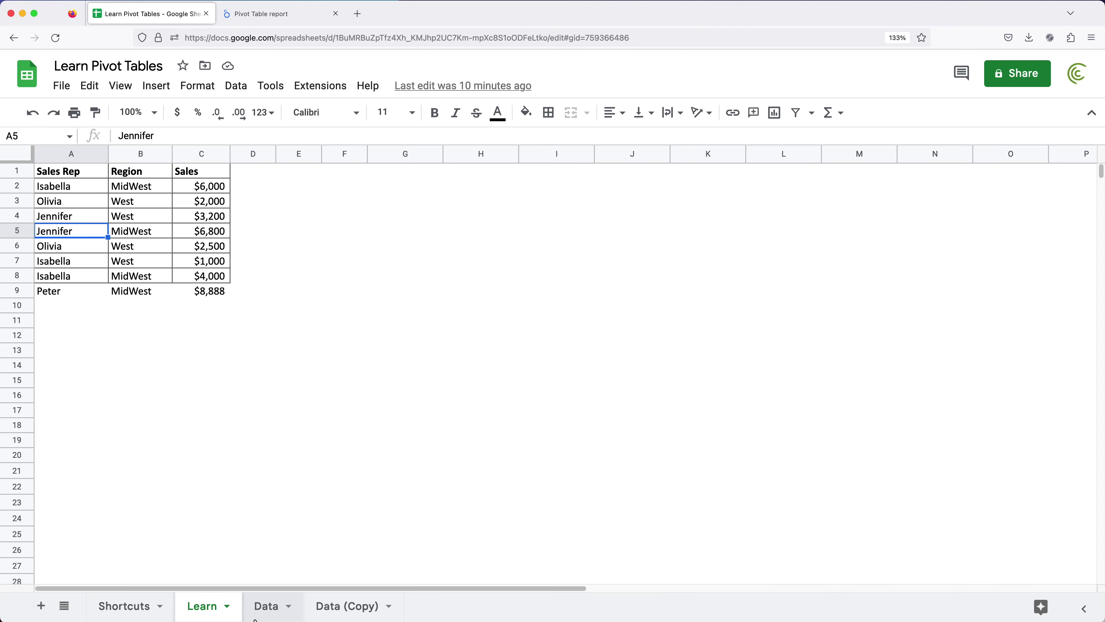
left_click(275, 616)
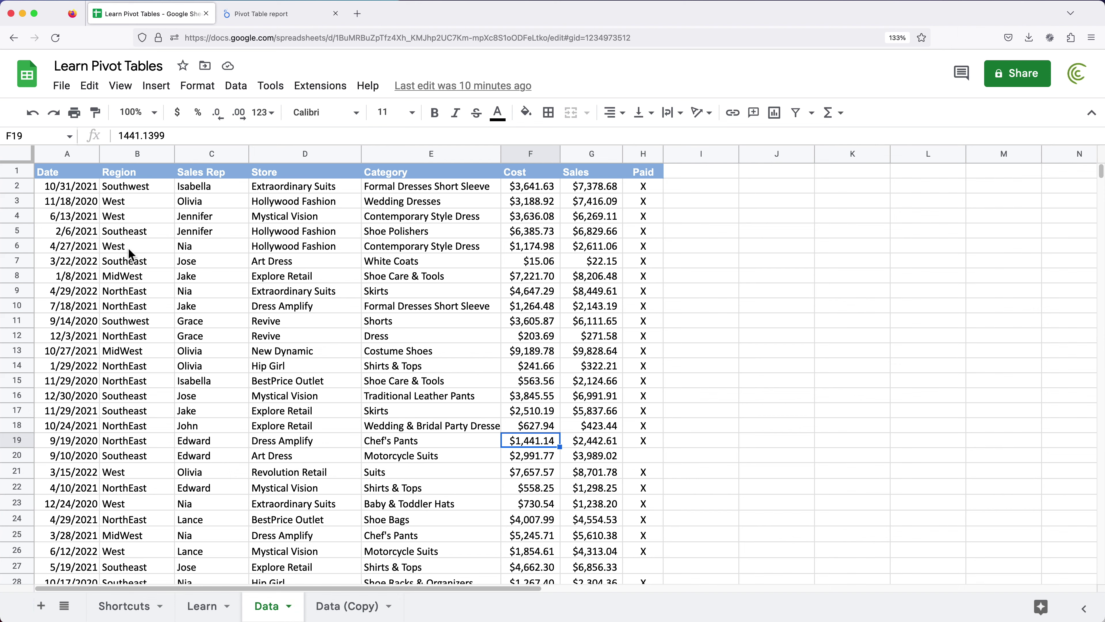
scroll(476, 243, "down", 20)
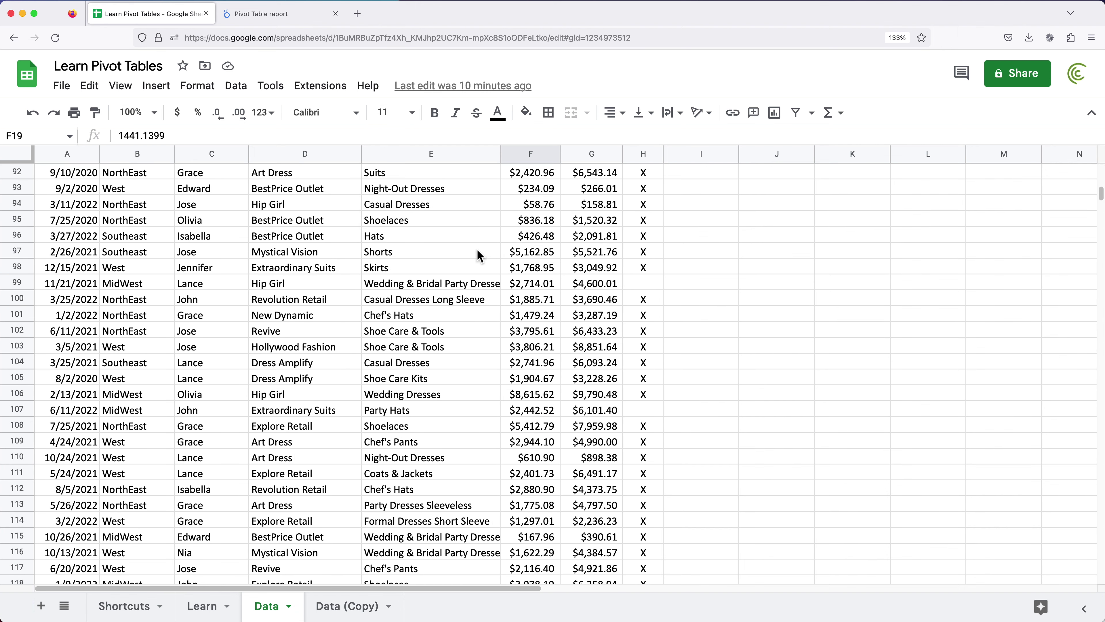
scroll(472, 261, "up", 20)
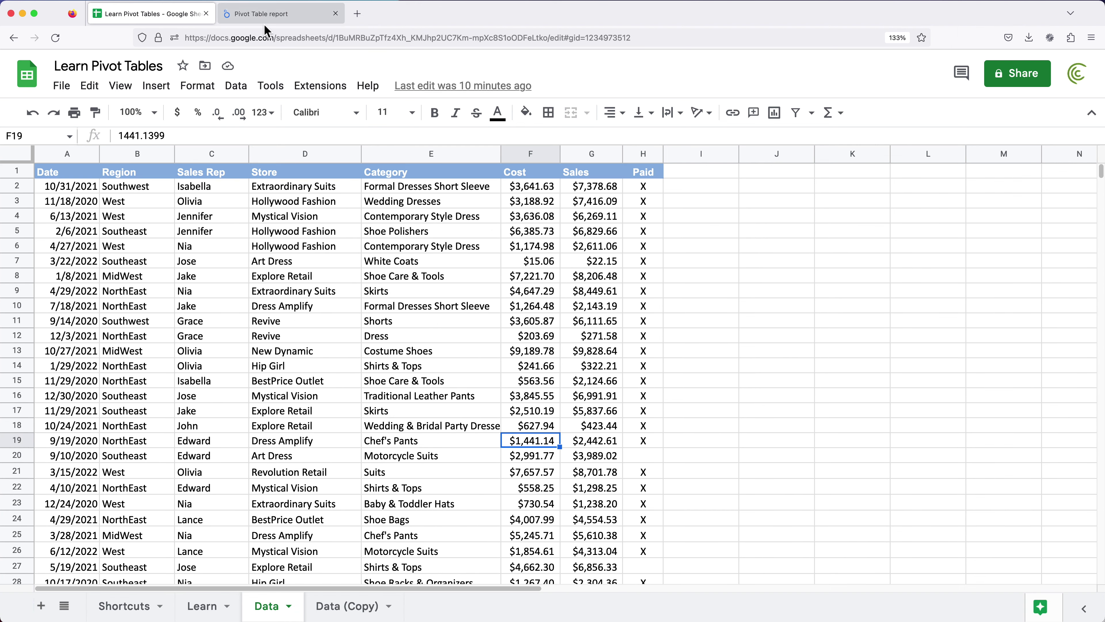
Return to Looker Studio and add the Learn Pivot Tables - Data source to the report
left_click(266, 16)
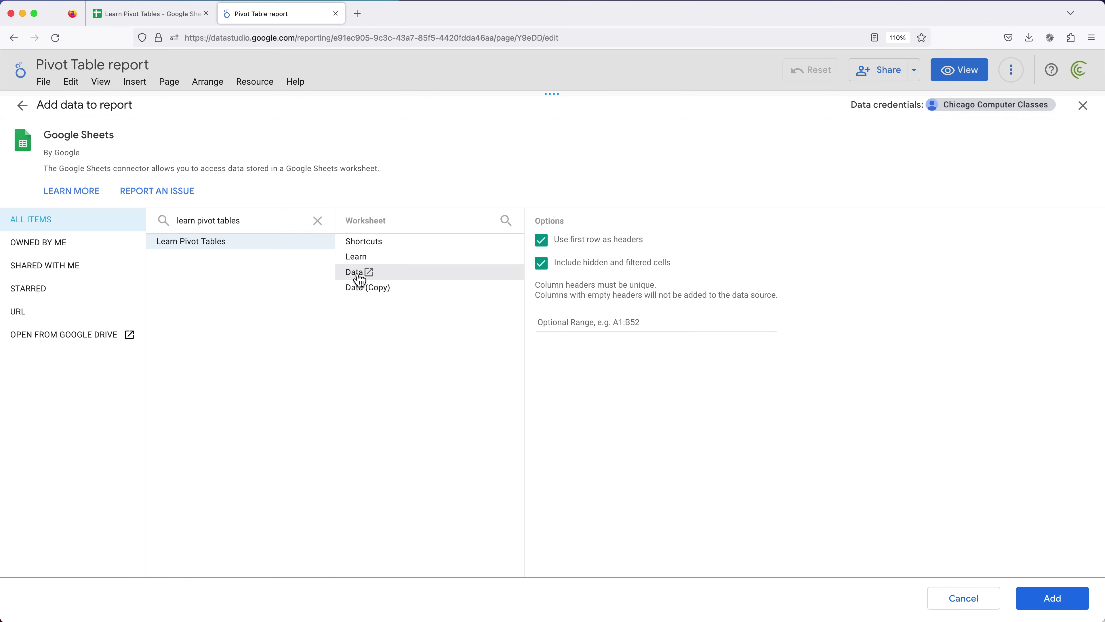
left_click(1055, 603)
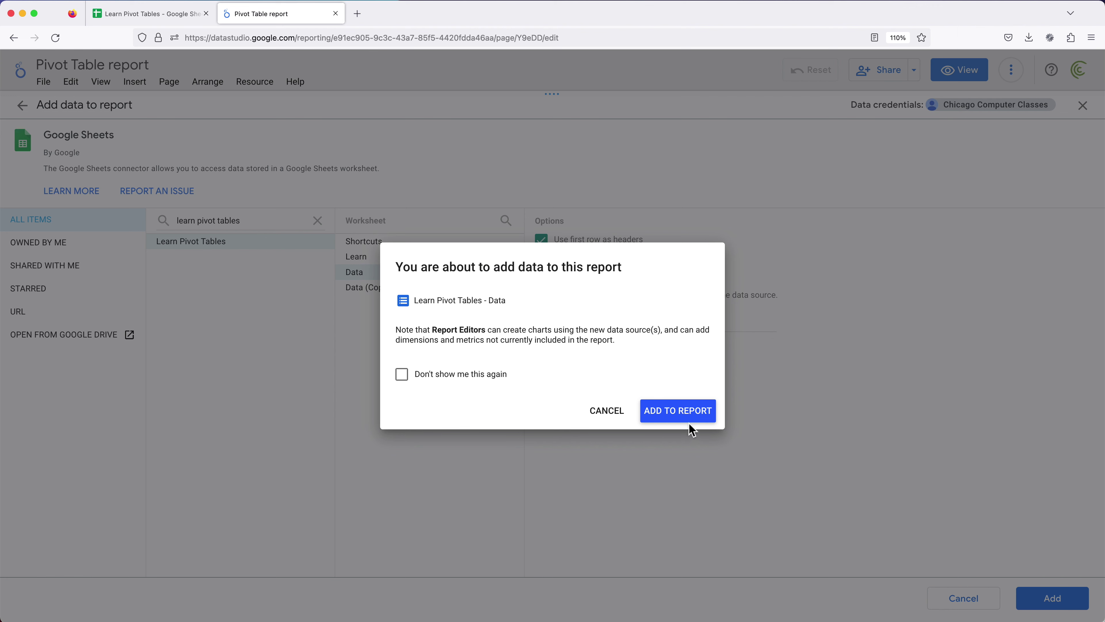
left_click(678, 411)
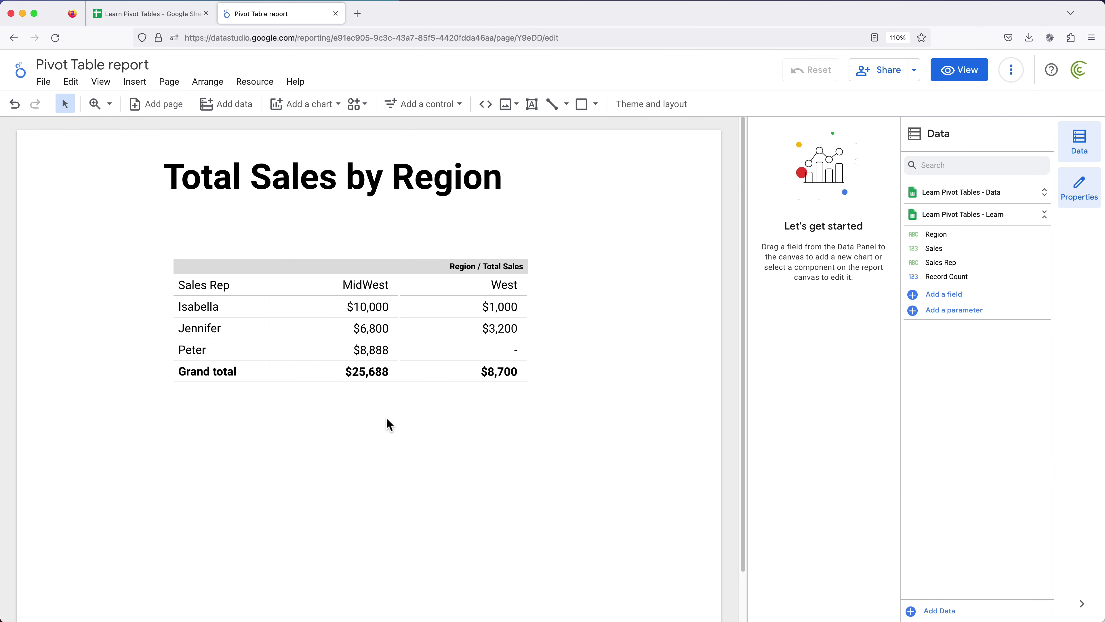
Insert a second pivot table below the first one and widen it to about the same width
left_click(134, 82)
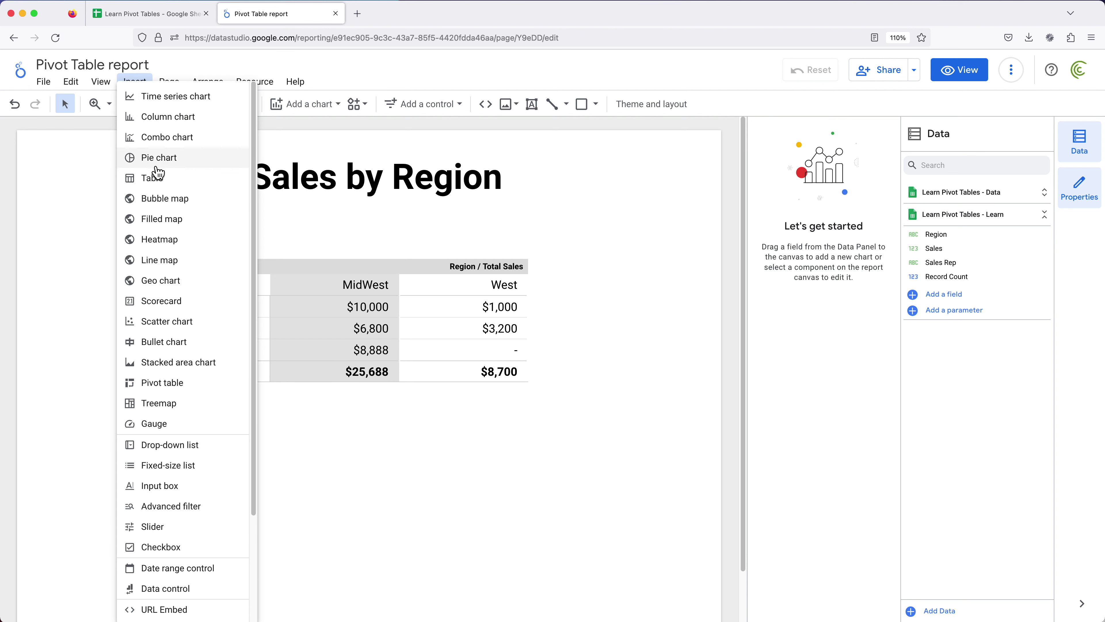
left_click(180, 384)
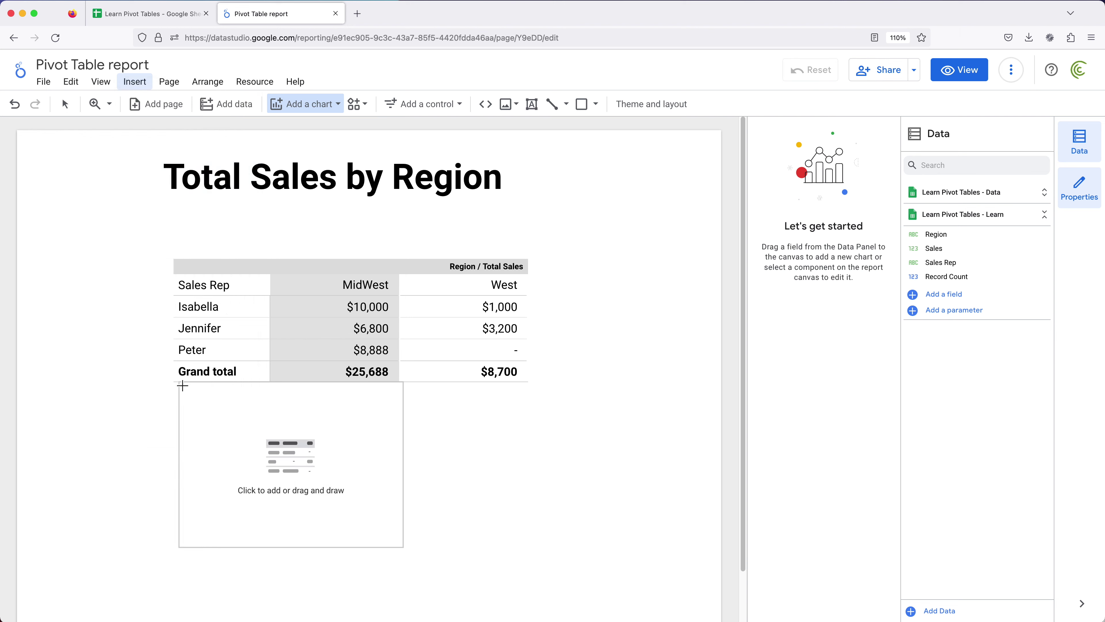
left_click(176, 444)
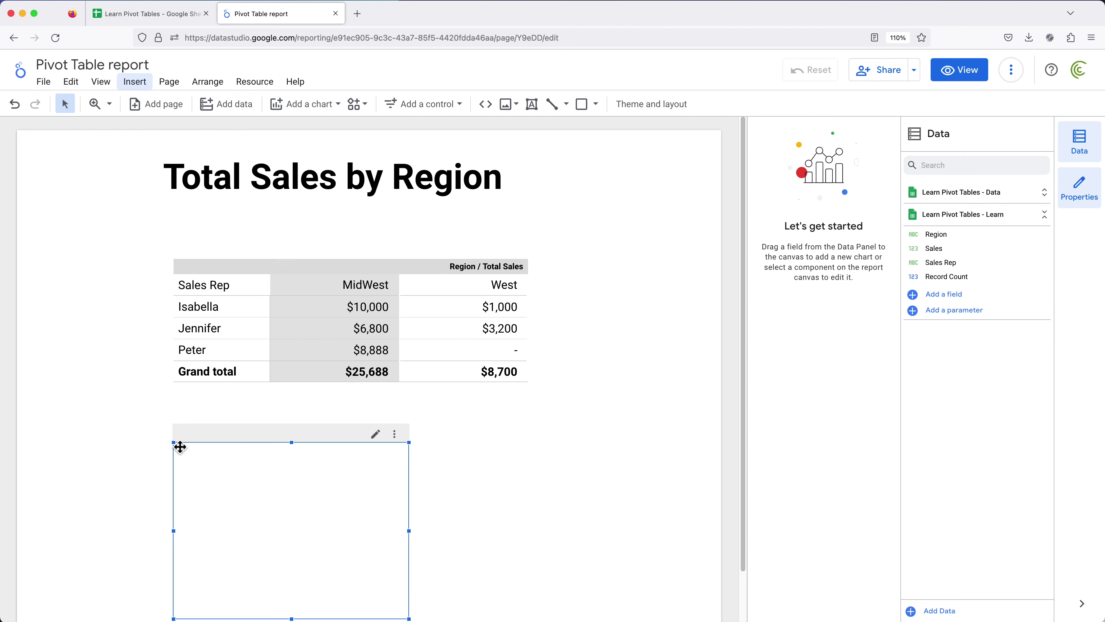
scroll(420, 524, "down", 2)
left_click_drag(409, 478, 527, 478)
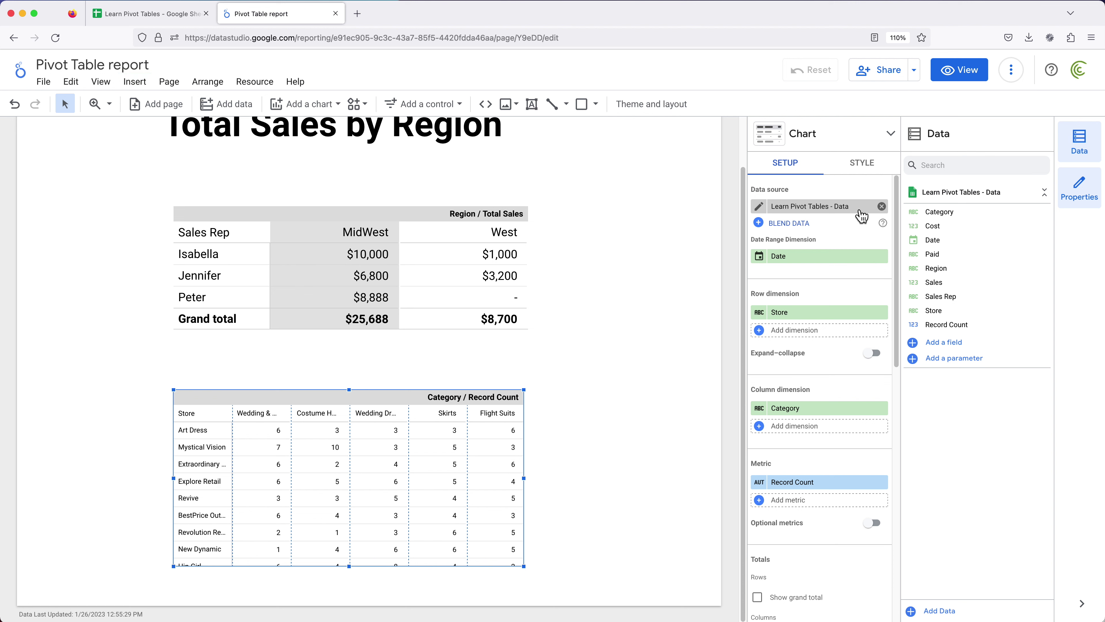
Check the data sources offered for the new pivot table, and switch to the Data sheet in Google Sheets
left_click(831, 208)
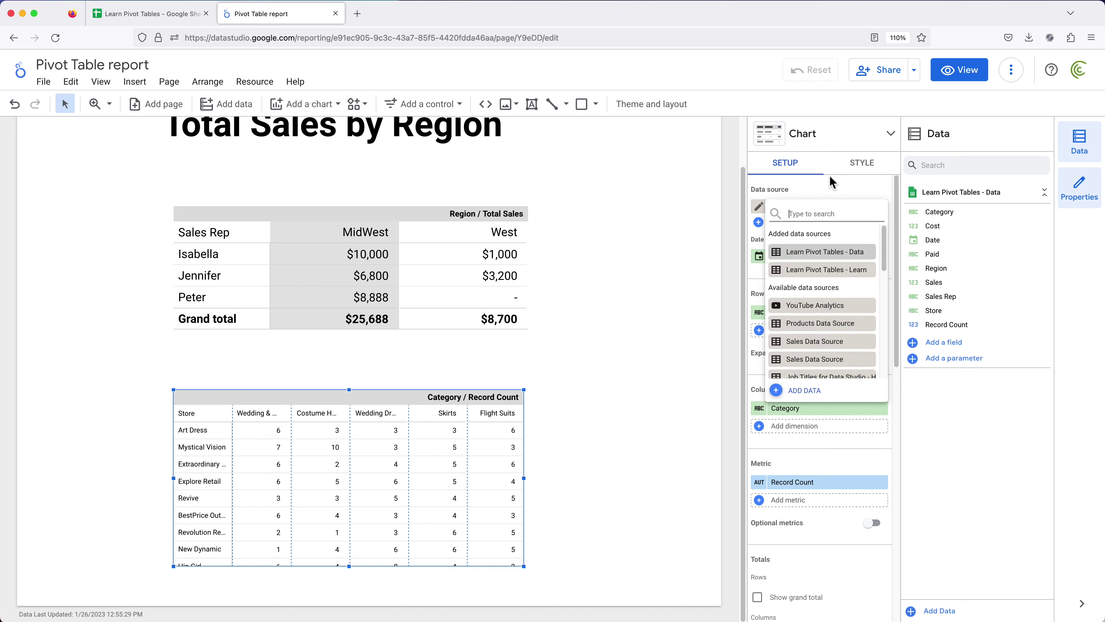
left_click(851, 196)
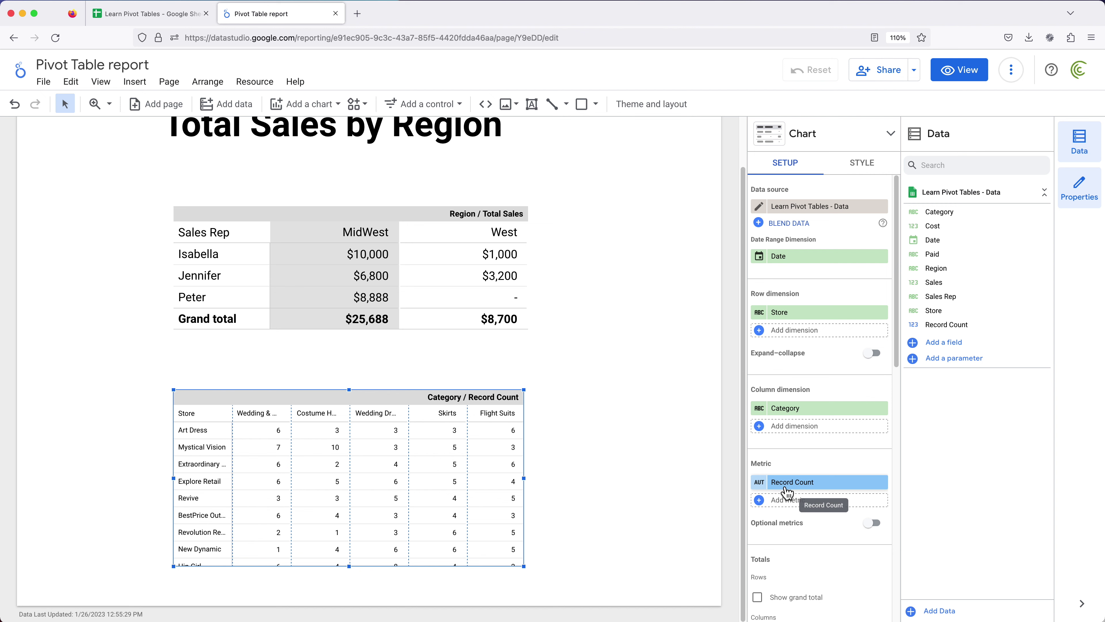
left_click(153, 17)
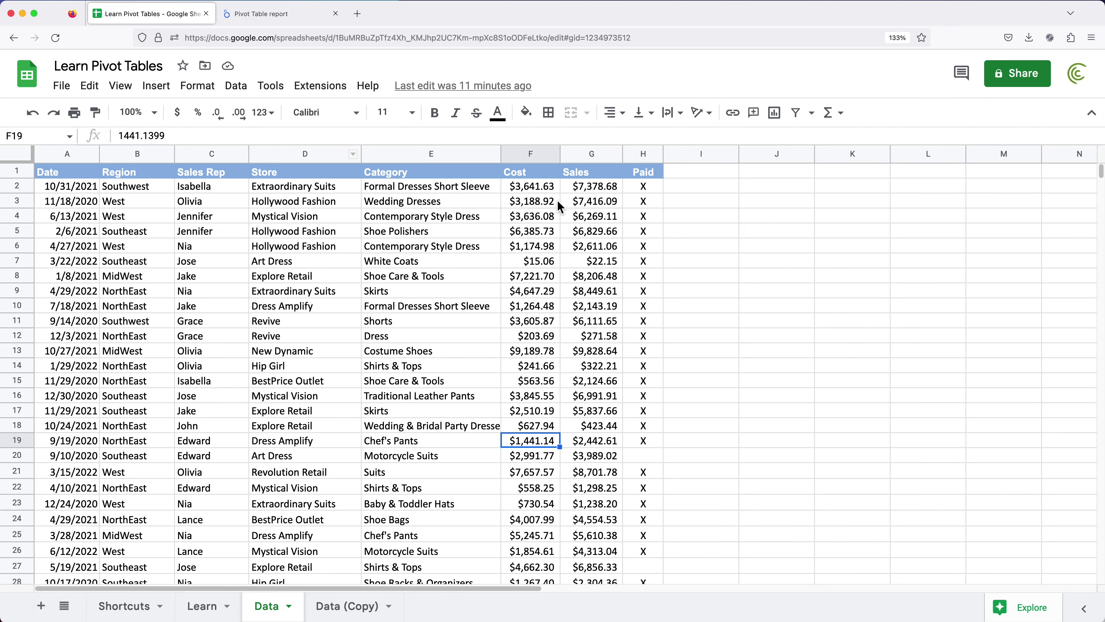
Select the upper Sales values in the Data sheet, return to Looker Studio and set the second pivot table's metric to Sales
left_click_drag(588, 192, 591, 487)
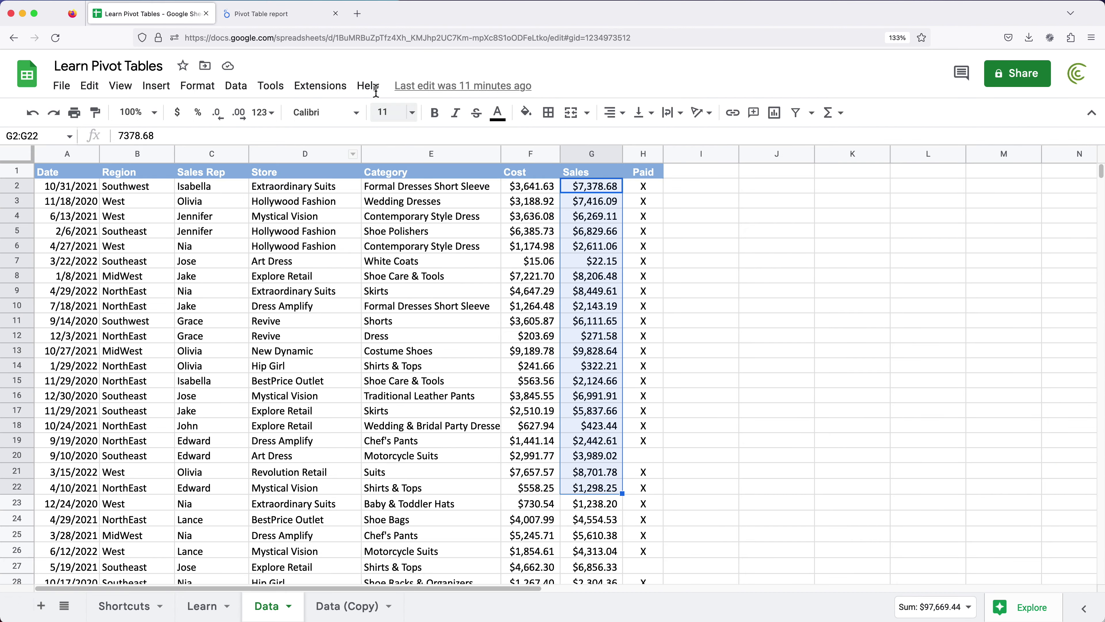
left_click(296, 18)
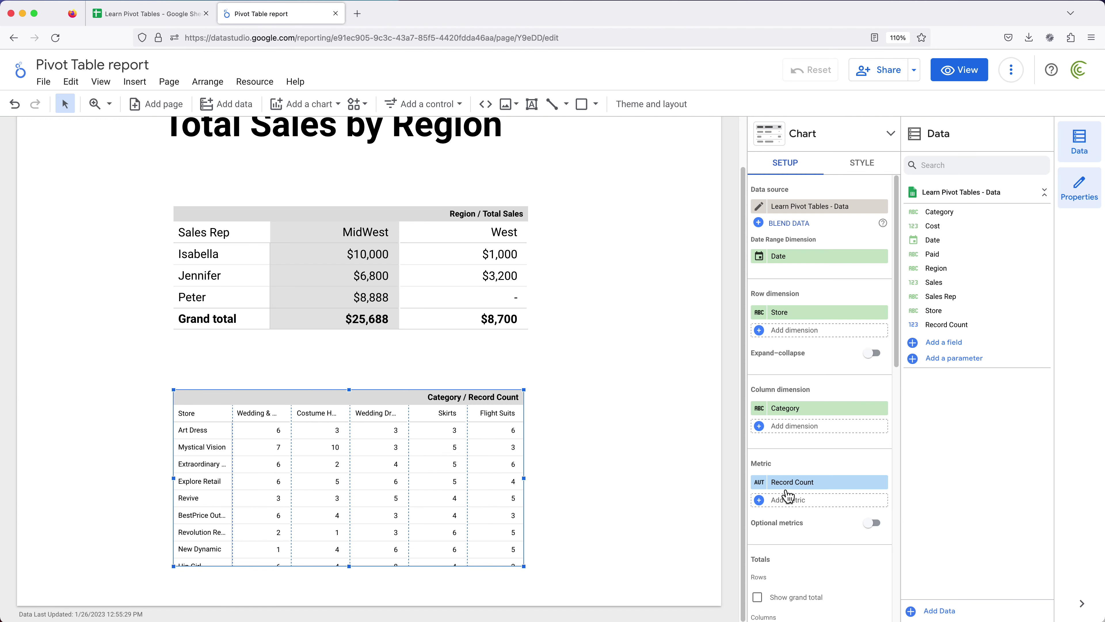
left_click(796, 483)
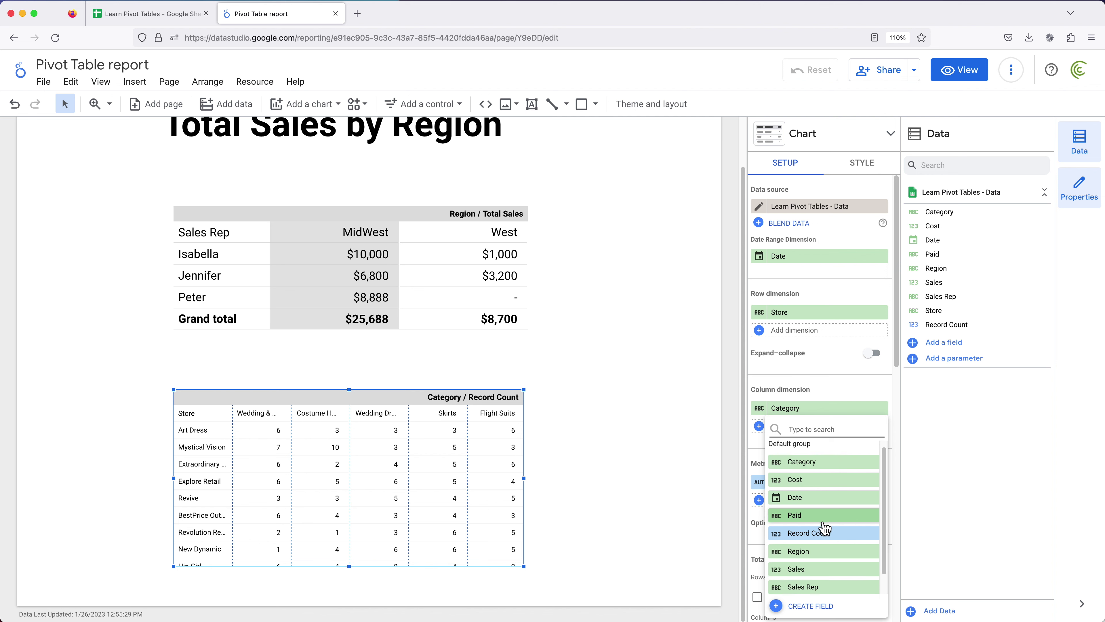
left_click(810, 567)
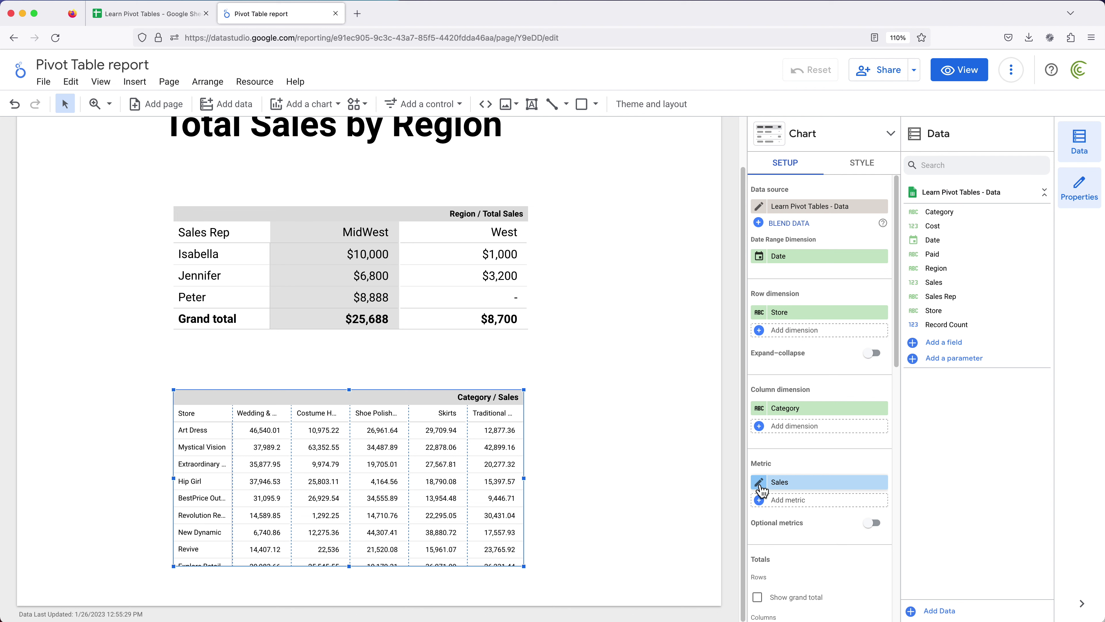
Open the Sales metric's settings in the second pivot table and bring up its data type choices
left_click(759, 482)
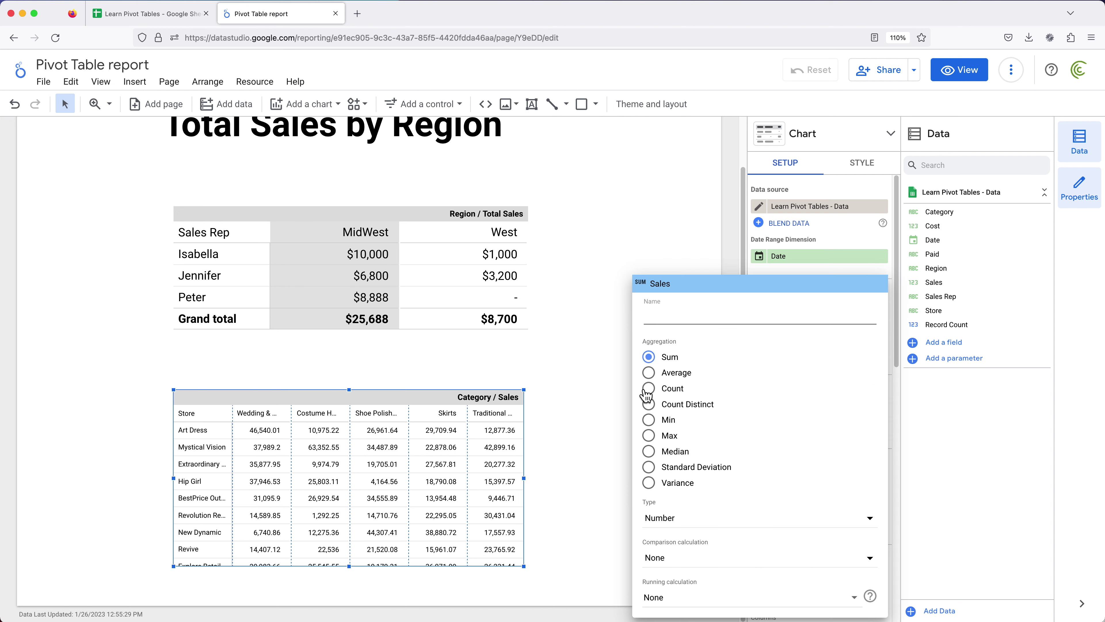
left_click(797, 521)
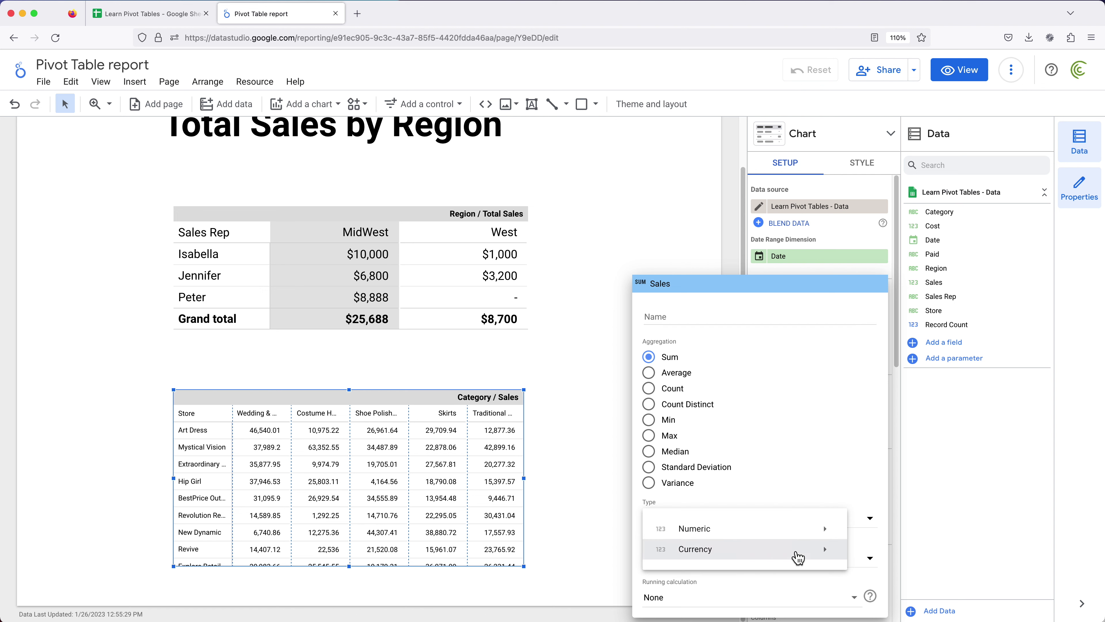
Set the Sales metric's type to Currency in USD - US Dollar ($) for the lower pivot table
mouse_move(798, 558)
scroll(913, 557, "down", 20)
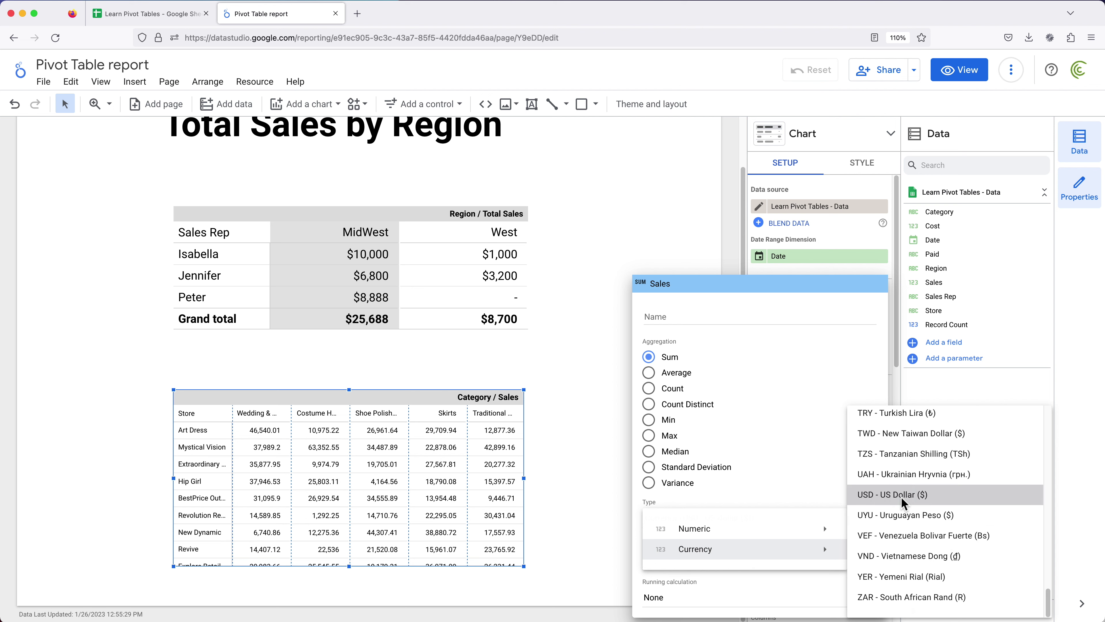
left_click(912, 494)
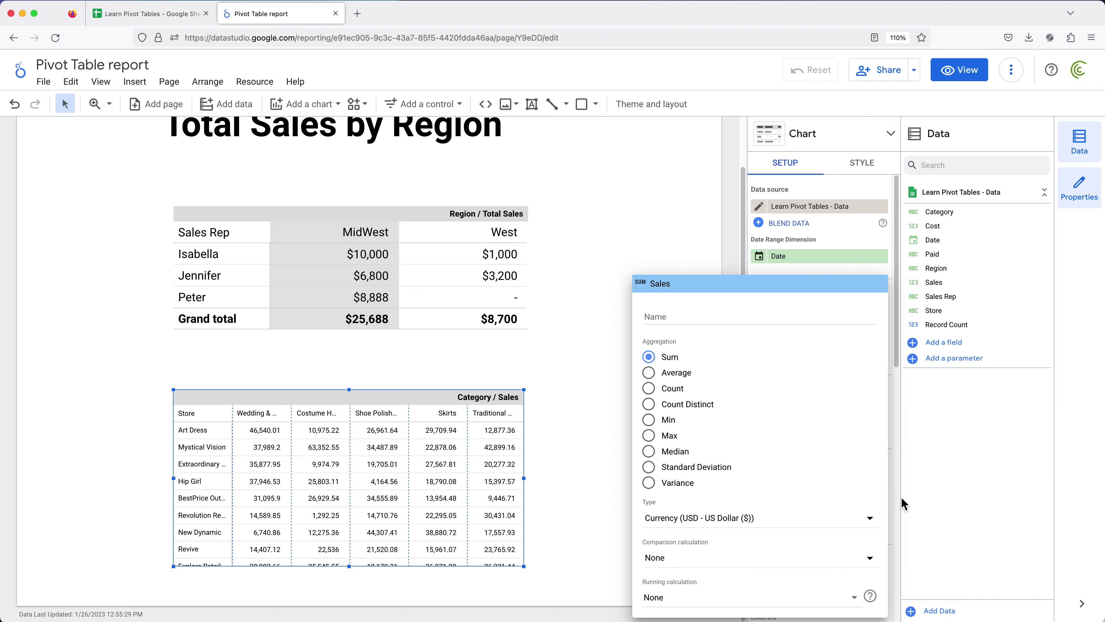
left_click(588, 456)
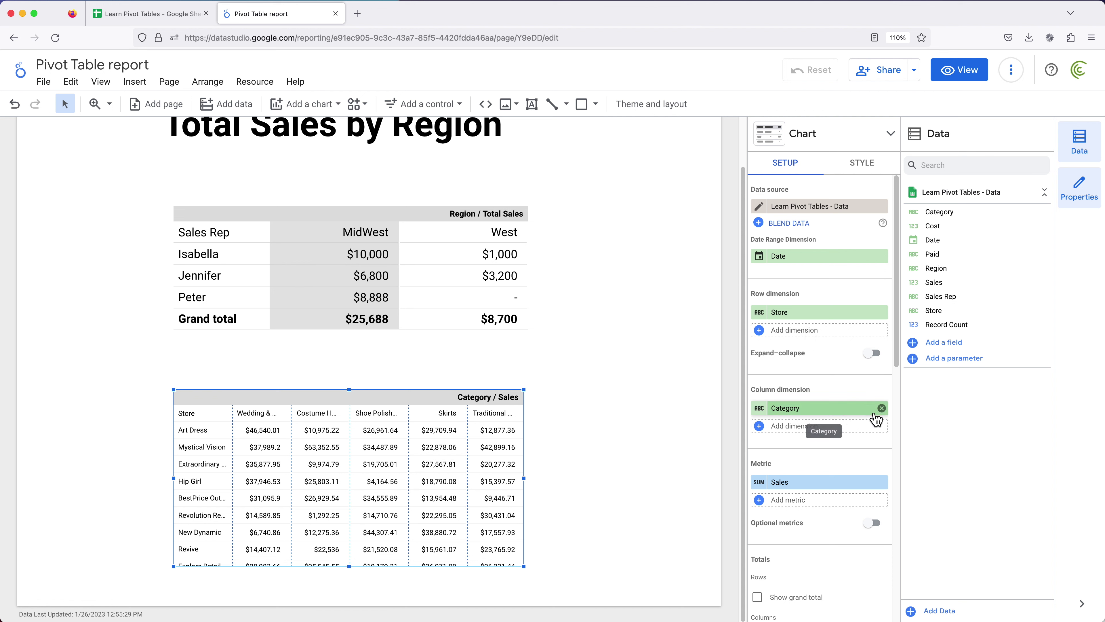
Remove the Category column dimension from the lower pivot table and change its row dimension to Sales Rep
left_click(881, 409)
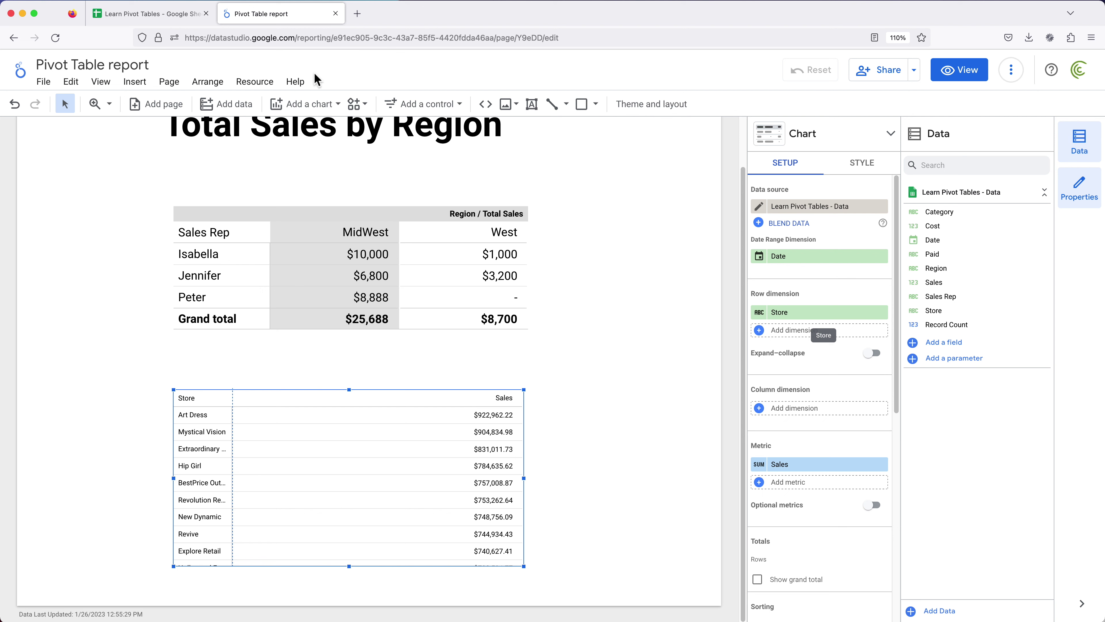
left_click(783, 316)
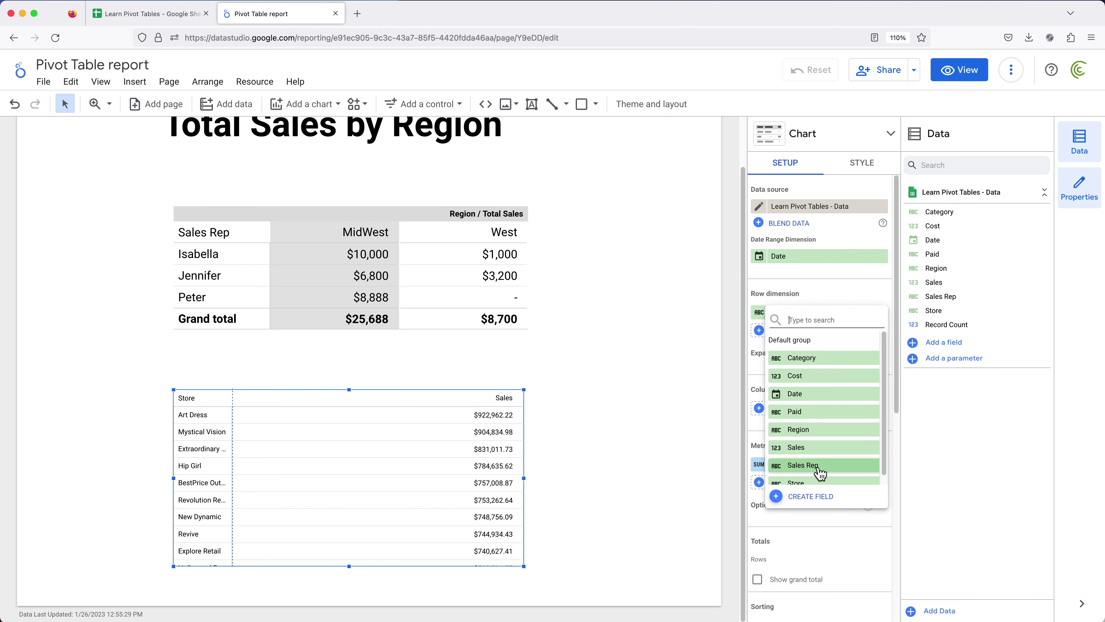
left_click(803, 465)
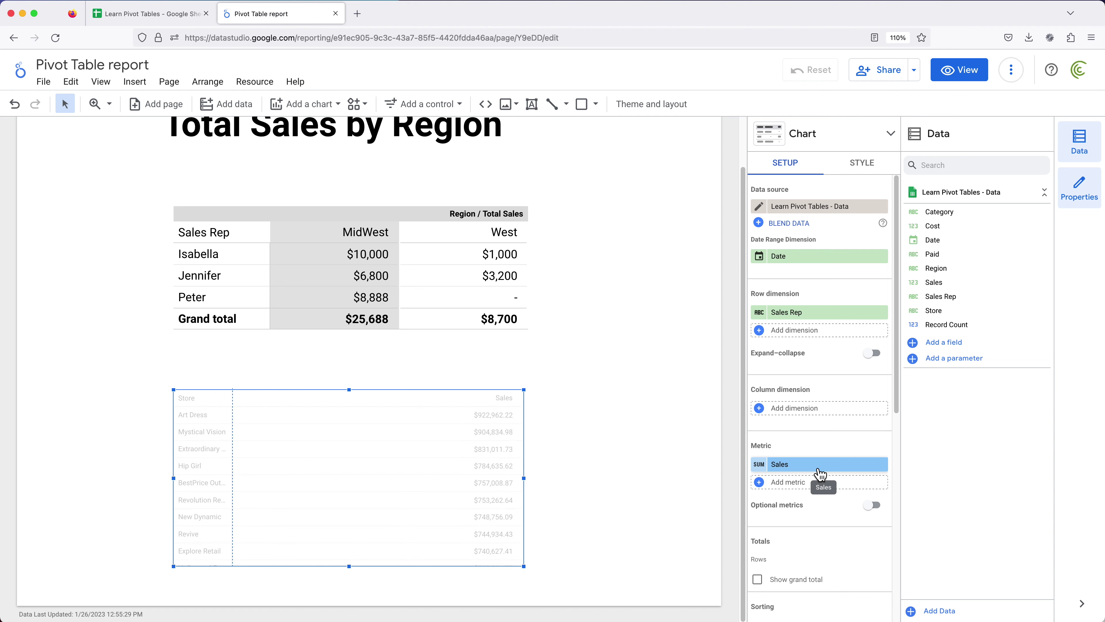
Widen the Sales Rep column of the lower pivot table and set its table label font size to 20px
left_click_drag(236, 401, 277, 405)
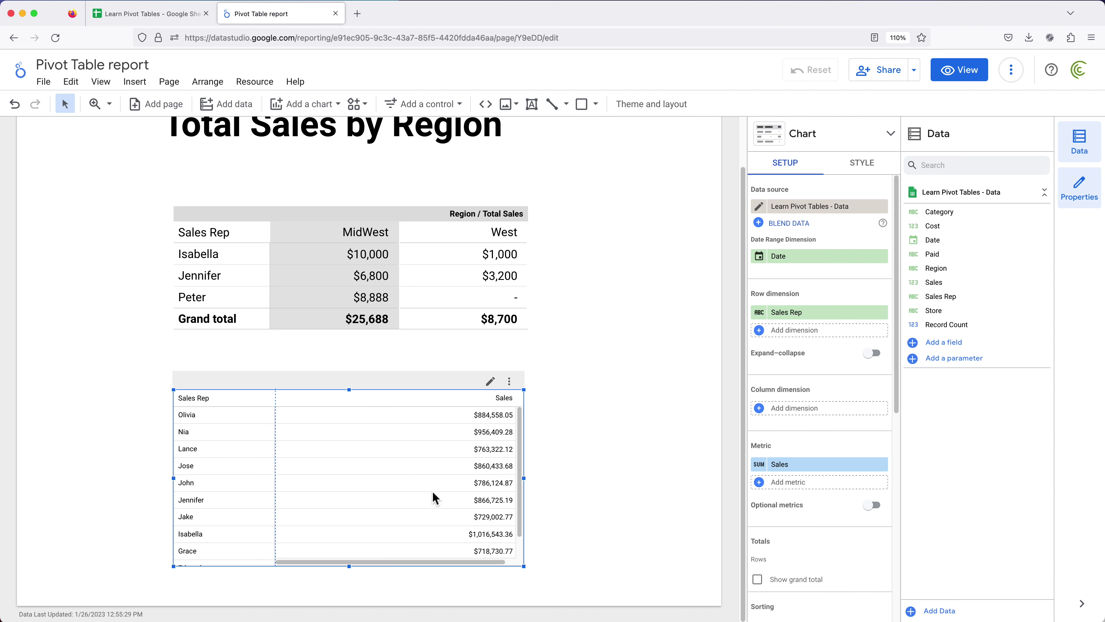
left_click(862, 165)
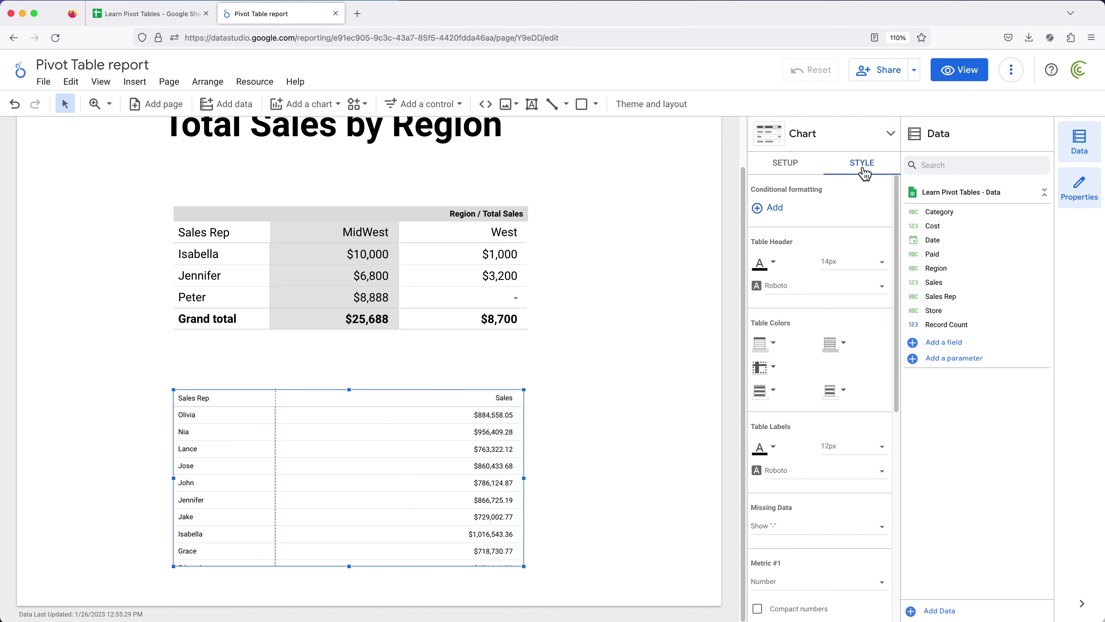
scroll(831, 434, "down", 4)
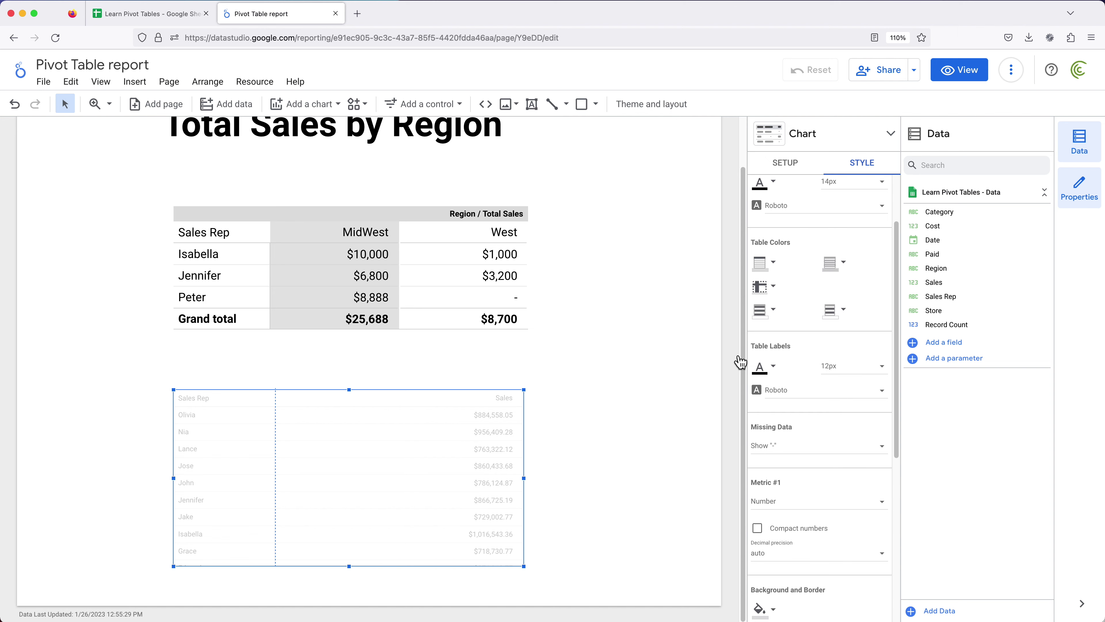
left_click(866, 367)
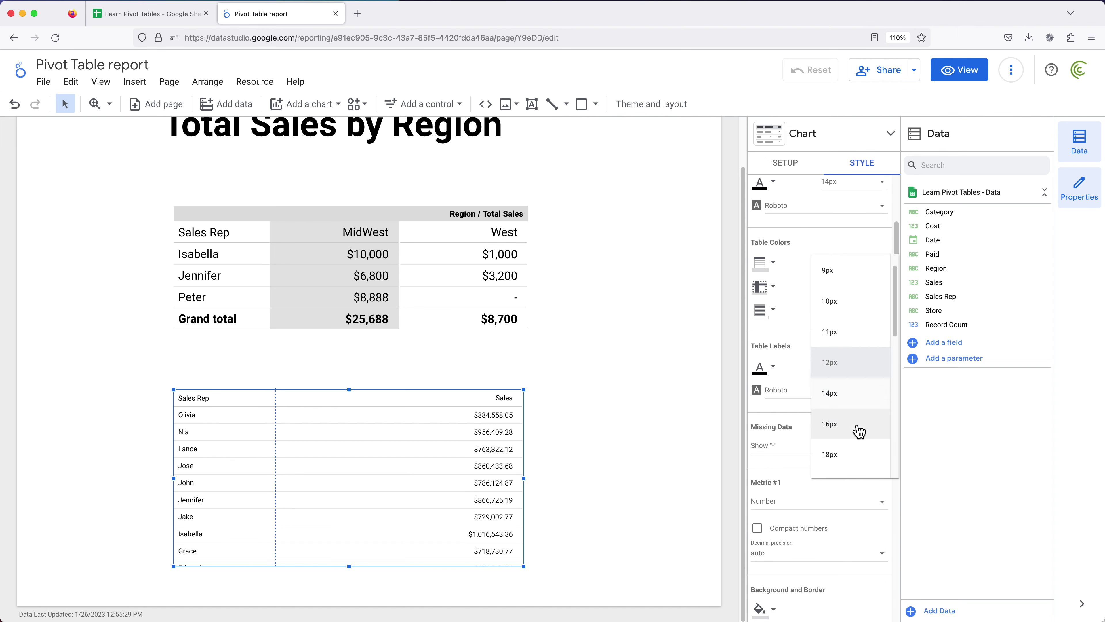
scroll(860, 431, "down", 2)
left_click(844, 449)
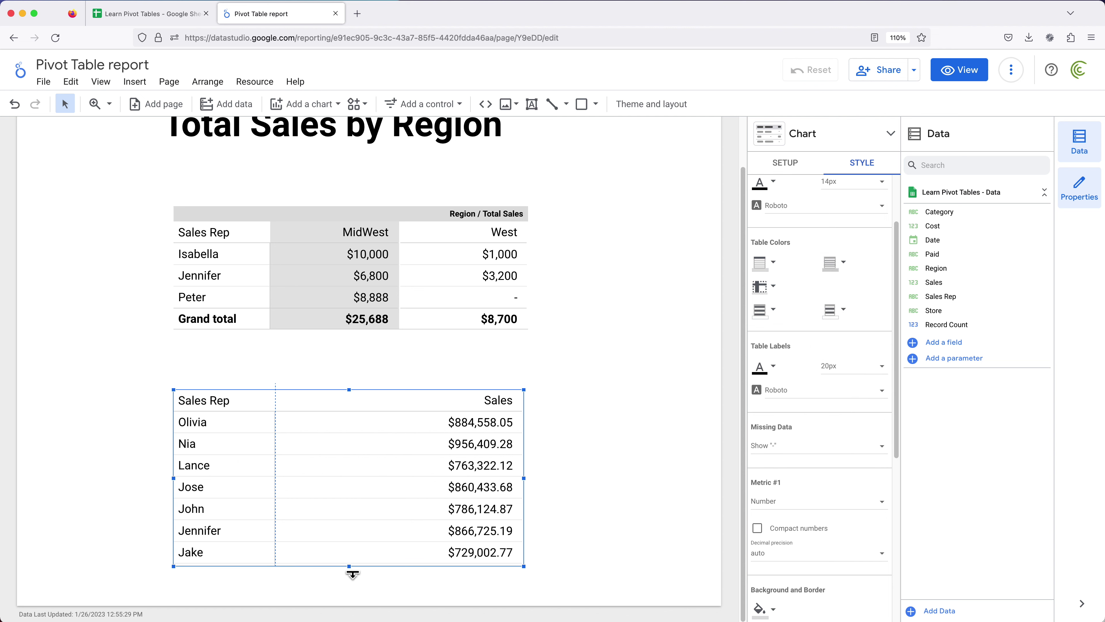
Extend the lower pivot table downward to fit one more row, and deselect it
left_click(349, 583)
left_click_drag(350, 593, 351, 592)
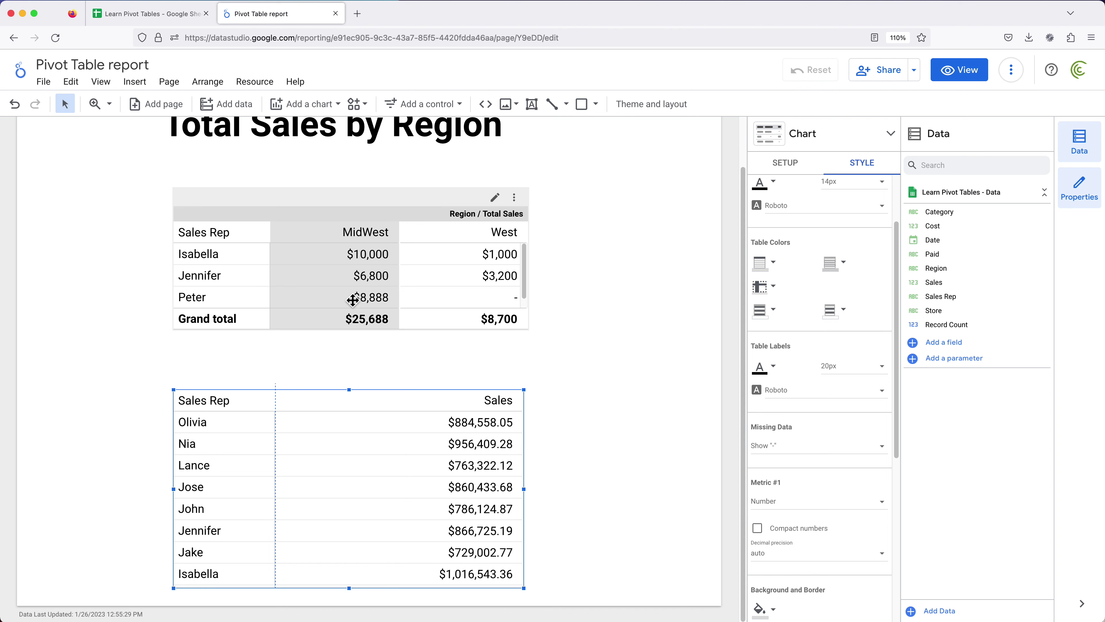
left_click(619, 231)
scroll(647, 220, "up", 2)
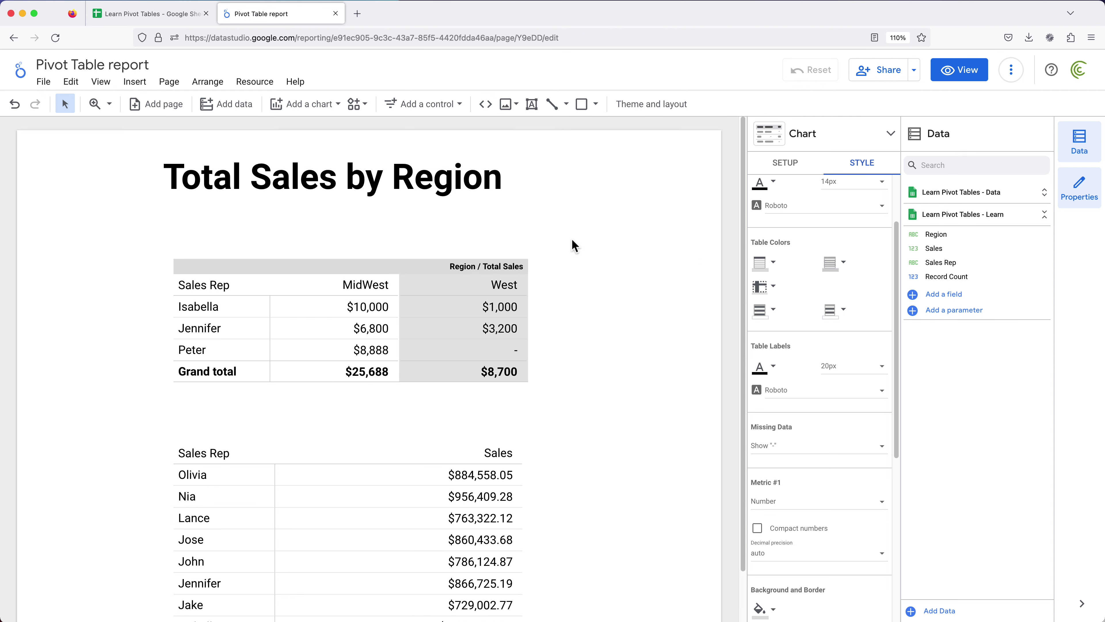
scroll(600, 274, "down", 2)
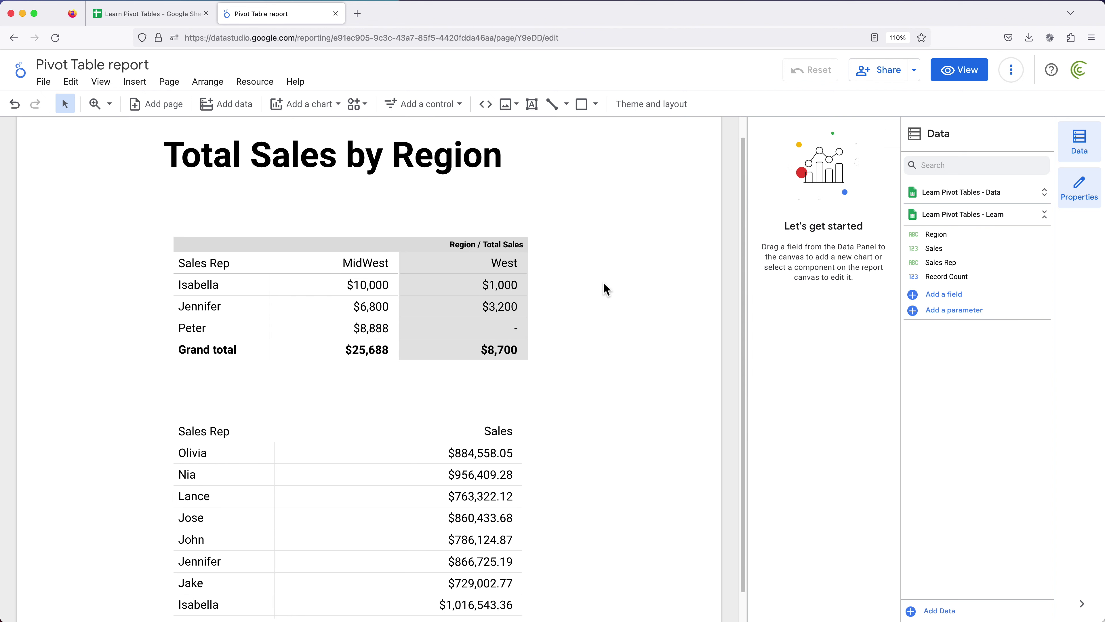
Add a second page to the report and open it
left_click(164, 104)
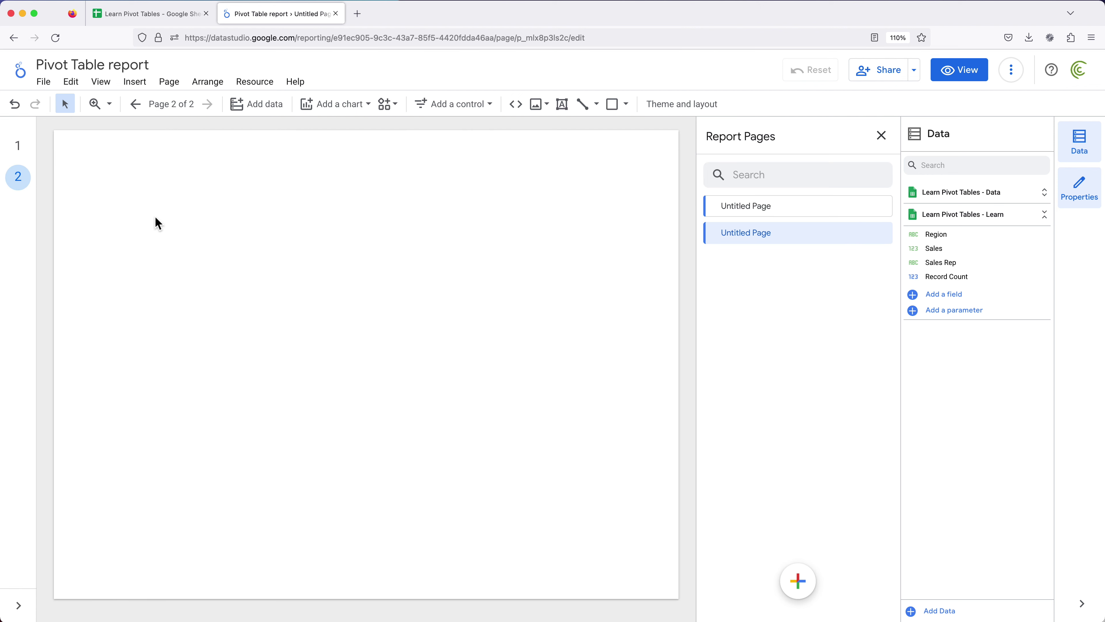
left_click(19, 147)
left_click(18, 179)
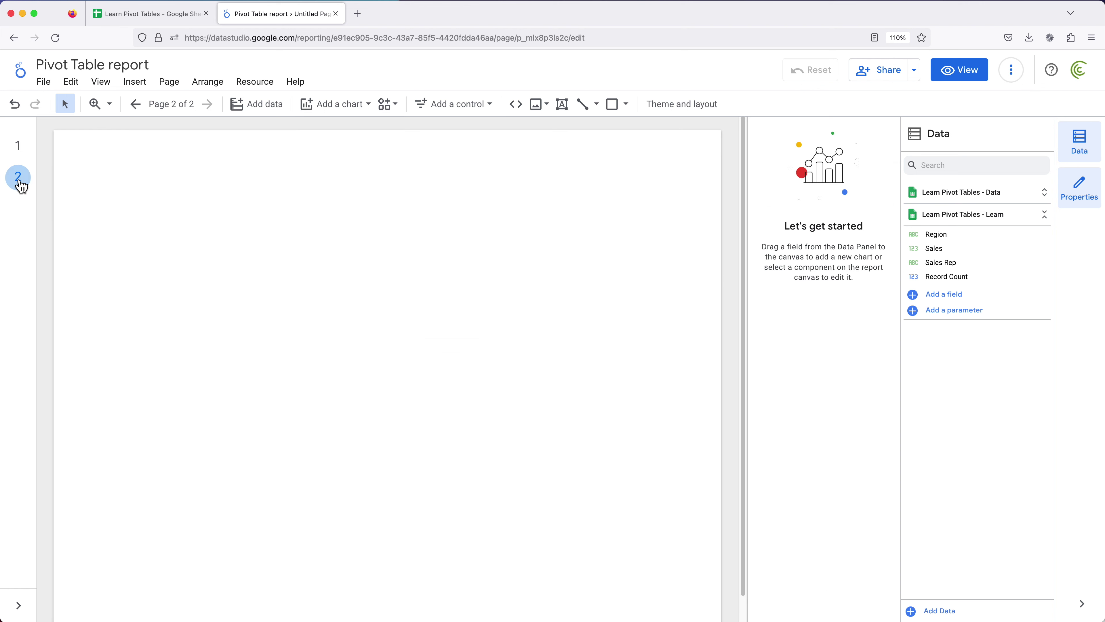
Move the lower Sales Rep pivot table from page 1 to page 2 by cutting and pasting it
left_click(18, 157)
scroll(239, 344, "down", 1)
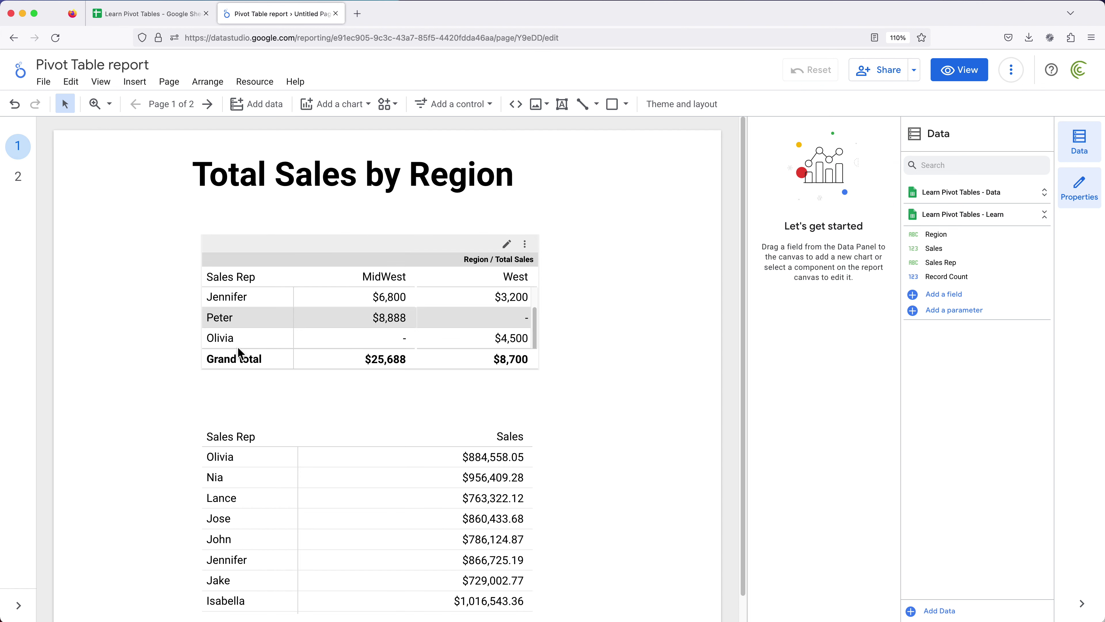
left_click(335, 433)
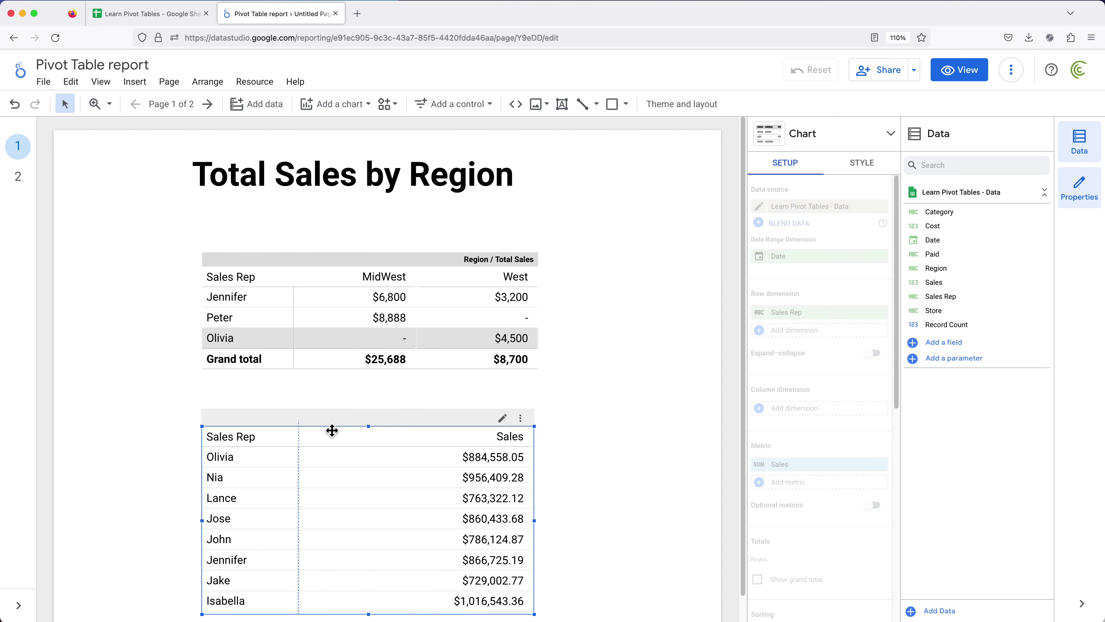
left_click(519, 417)
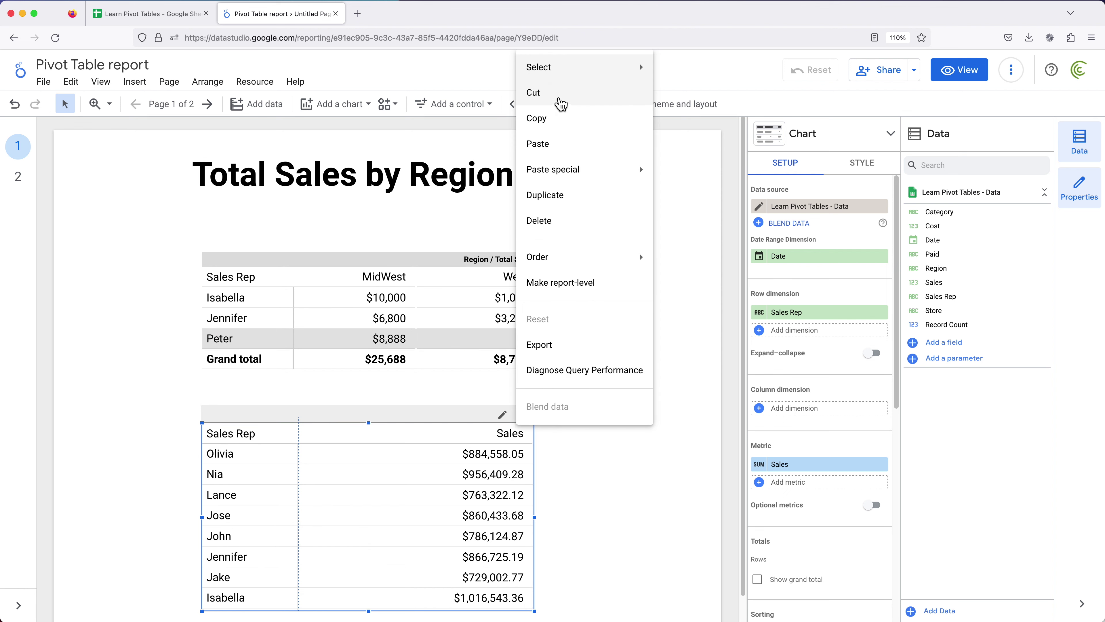
left_click(560, 100)
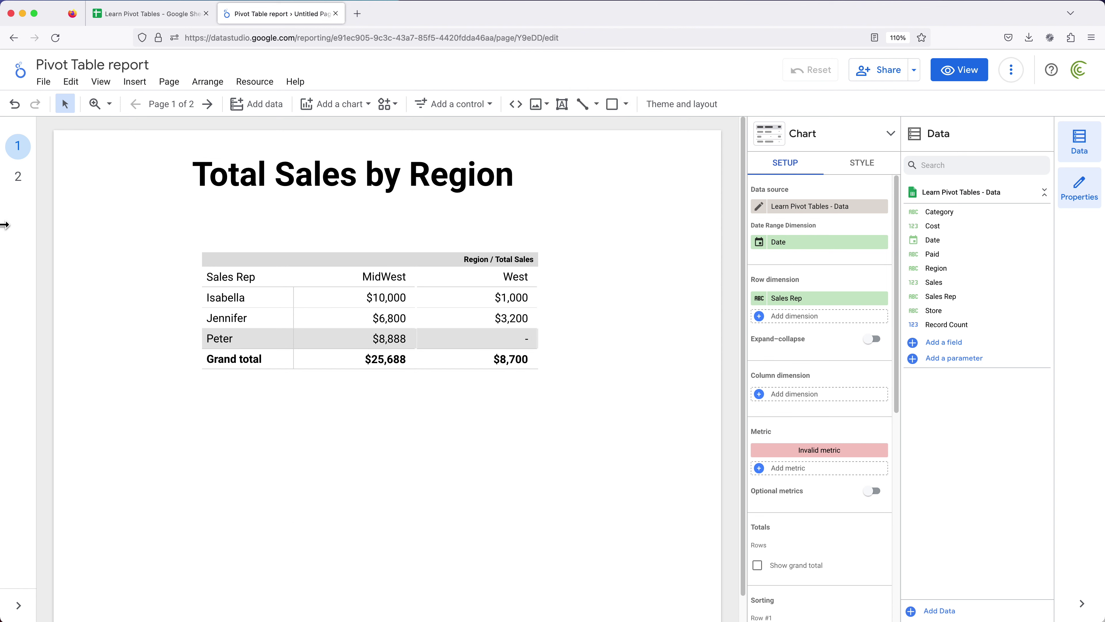
left_click(17, 179)
right_click(161, 192)
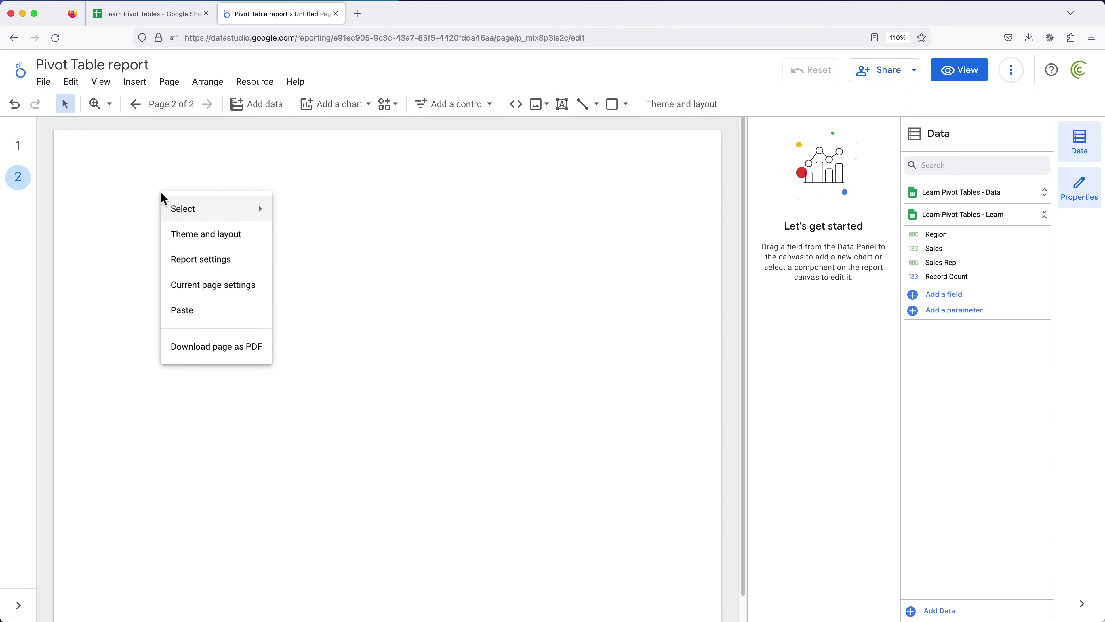
left_click(192, 320)
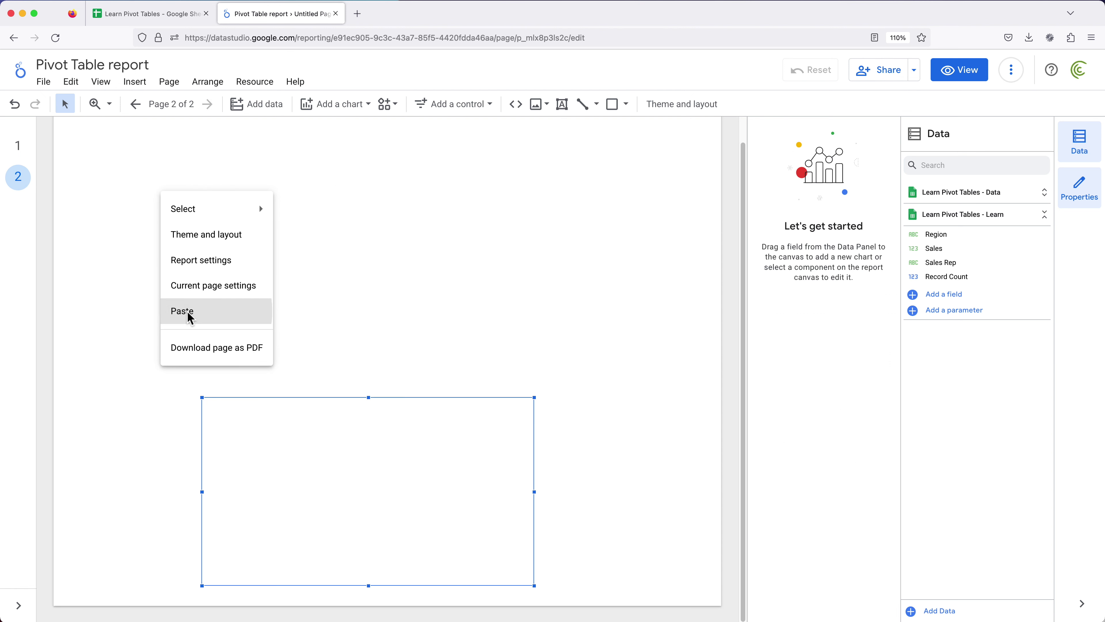
Move the pasted pivot table near the top of page 2, enlarge it to fit all sales reps, and adjust the Sales Rep column width
left_click_drag(341, 410, 367, 190)
left_click_drag(534, 610, 613, 429)
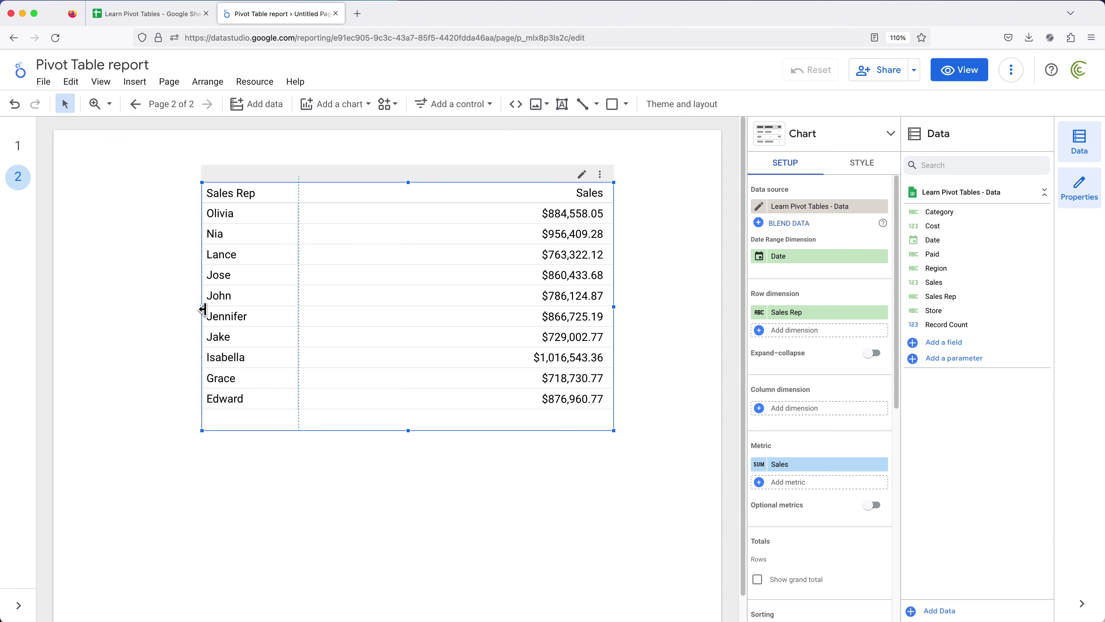
left_click_drag(203, 309, 155, 309)
left_click_drag(255, 216, 263, 216)
left_click_drag(384, 432, 384, 457)
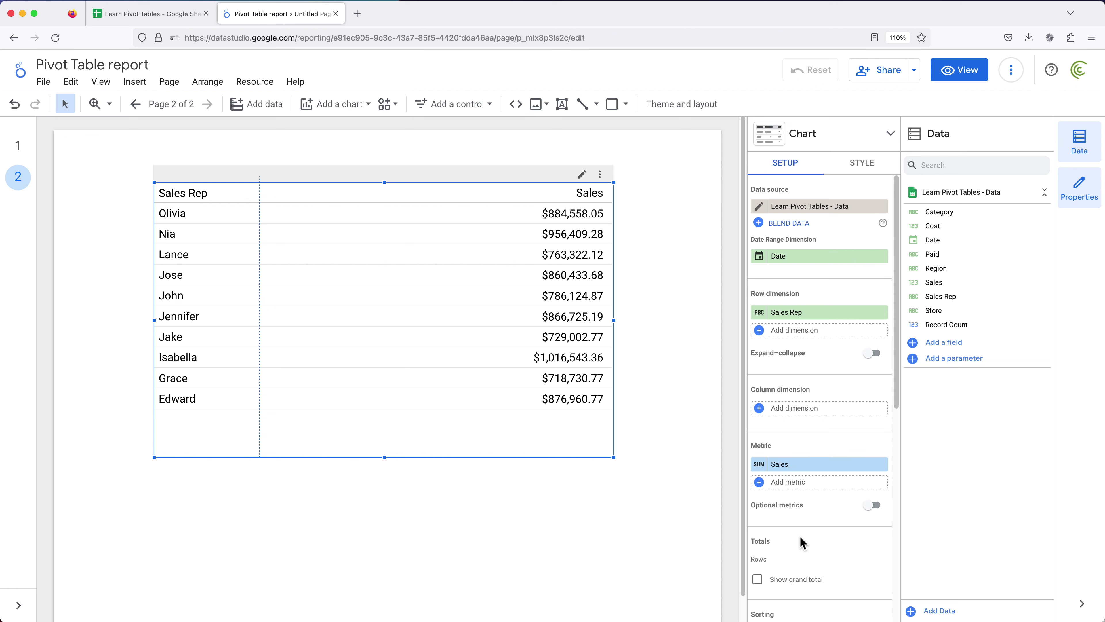
Show the grand total for the rows of the page 2 pivot table
scroll(783, 549, "down", 1)
left_click(774, 559)
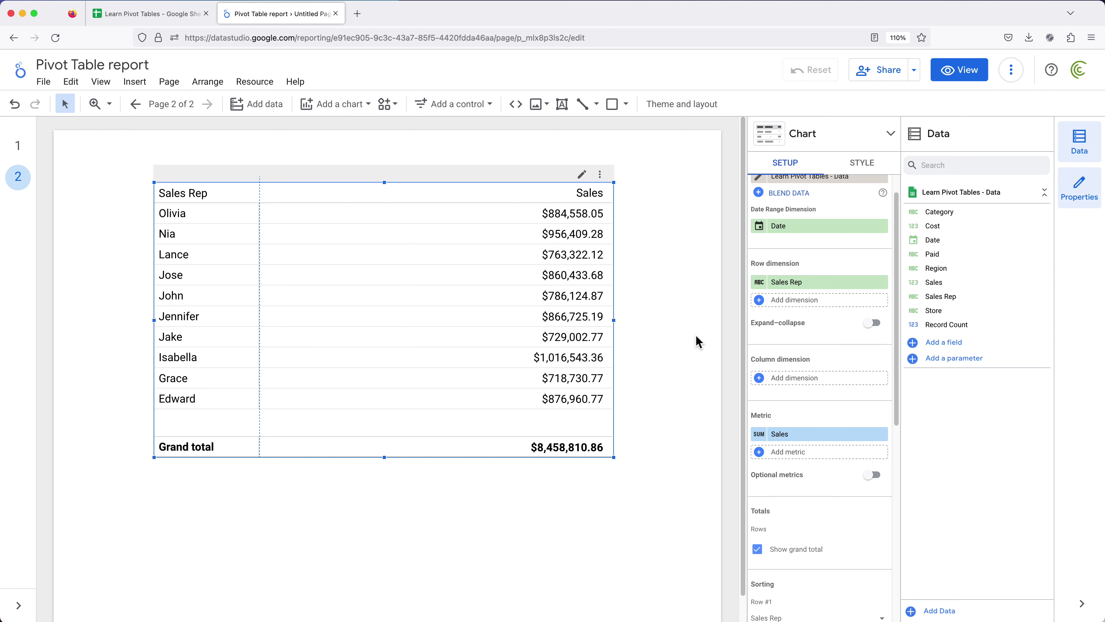
scroll(796, 362, "up", 2)
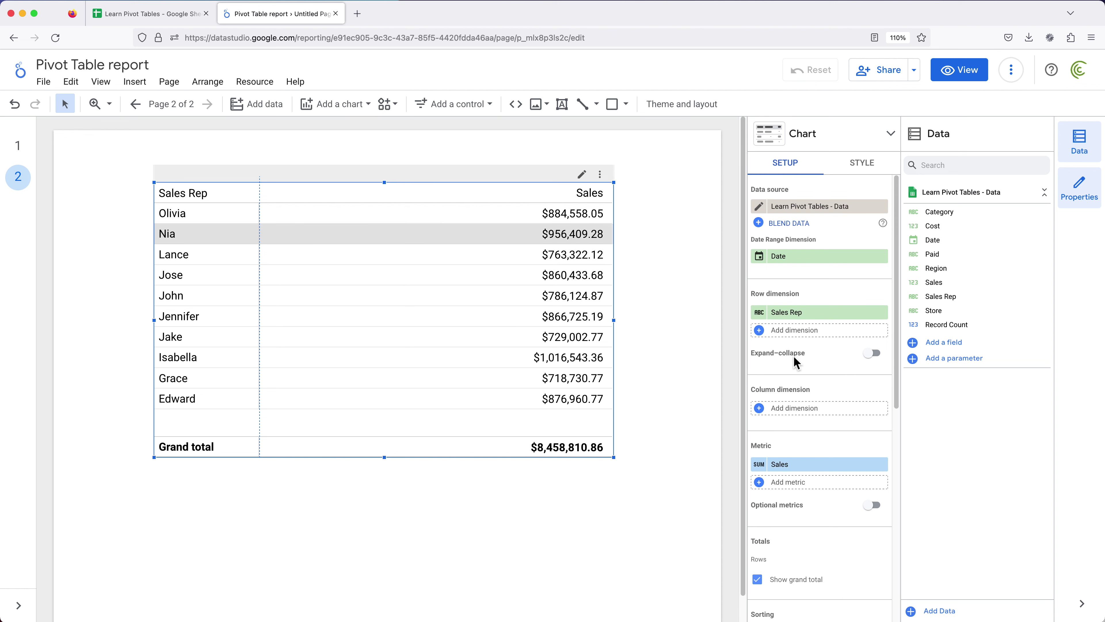
Add Region as the column dimension and widen the pivot table on both sides so its amounts fit
left_click(812, 410)
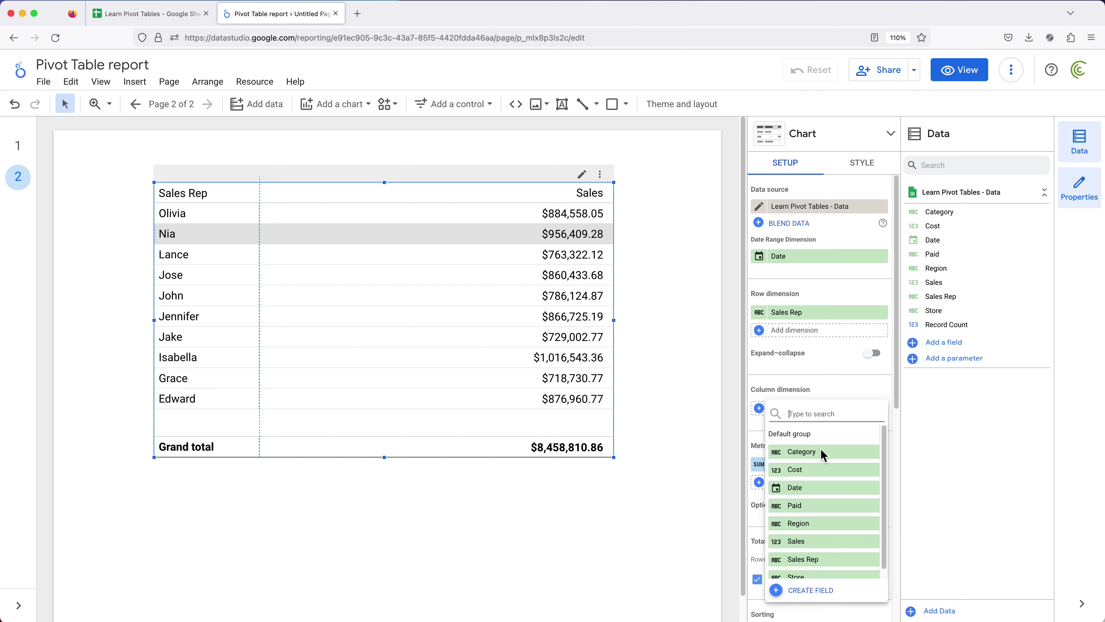
left_click(813, 523)
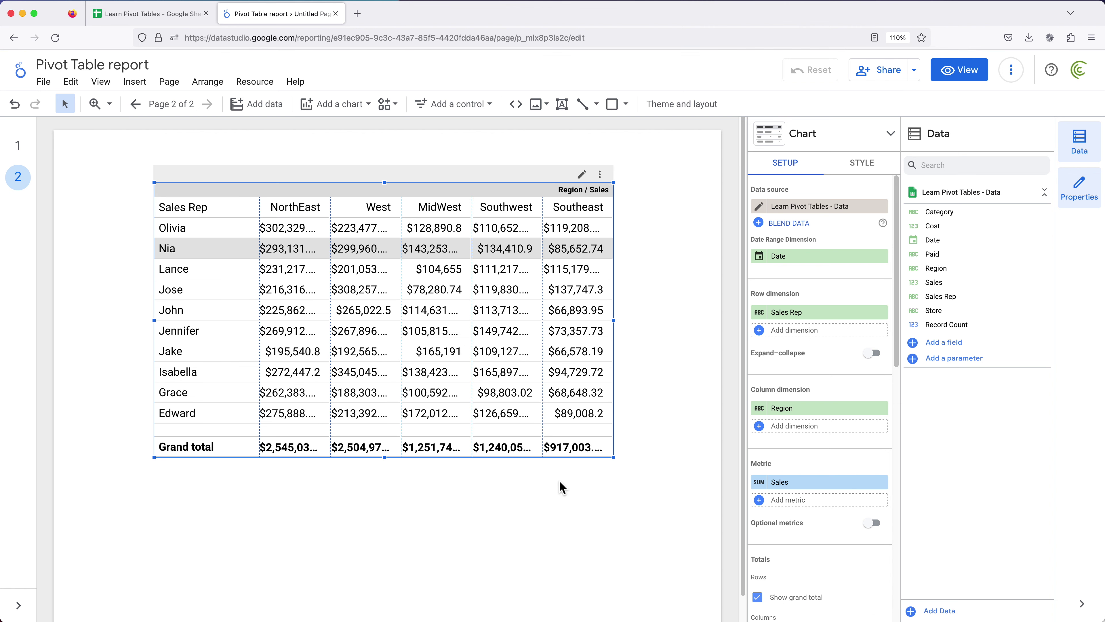
left_click_drag(617, 462, 674, 471)
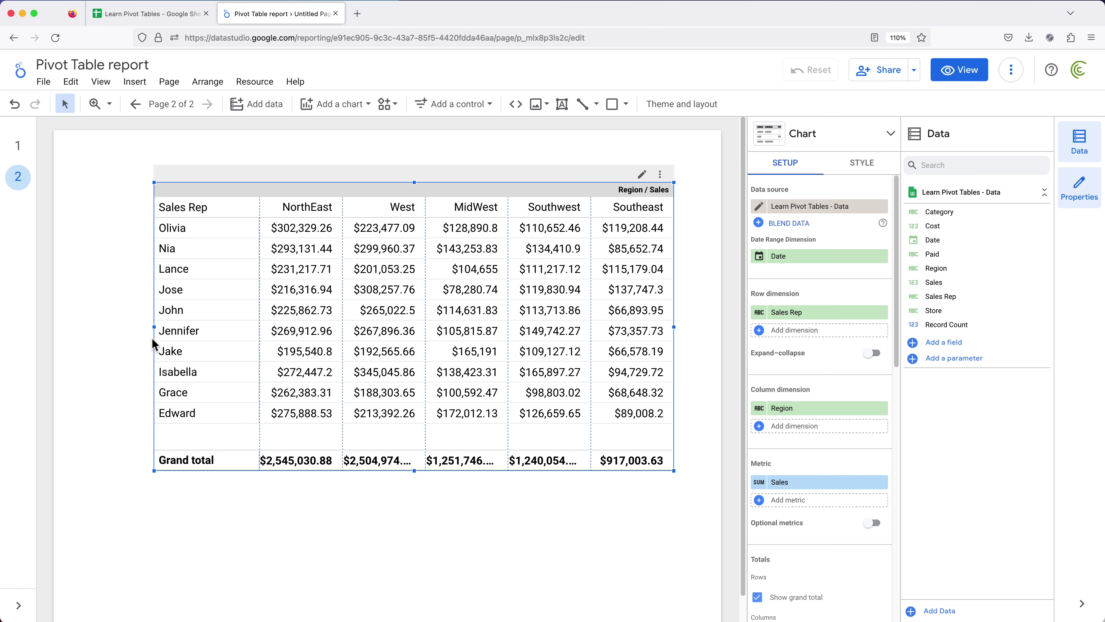
left_click_drag(154, 332, 94, 326)
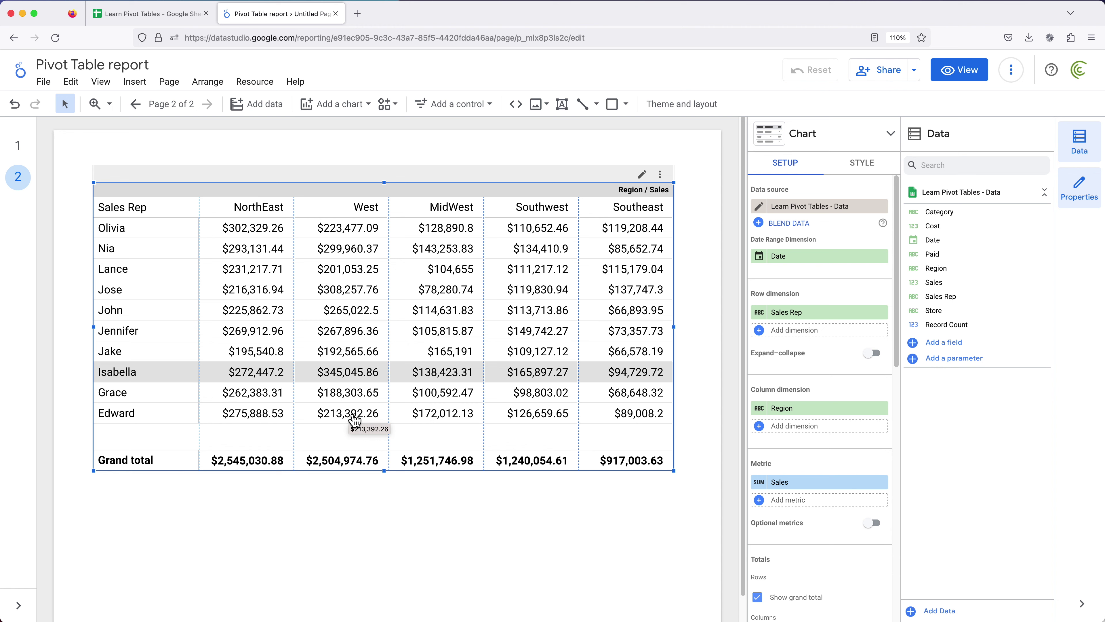
Switch to the Learn Pivot Tables spreadsheet and examine the dates in the Date column of the Data sheet
left_click(155, 19)
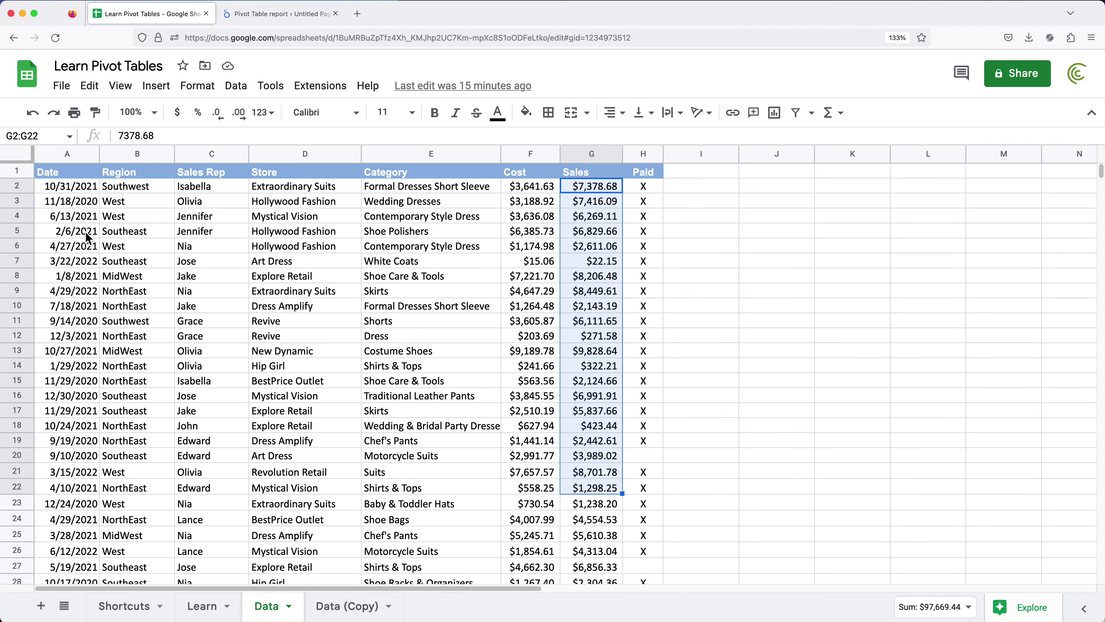
left_click_drag(74, 191, 81, 470)
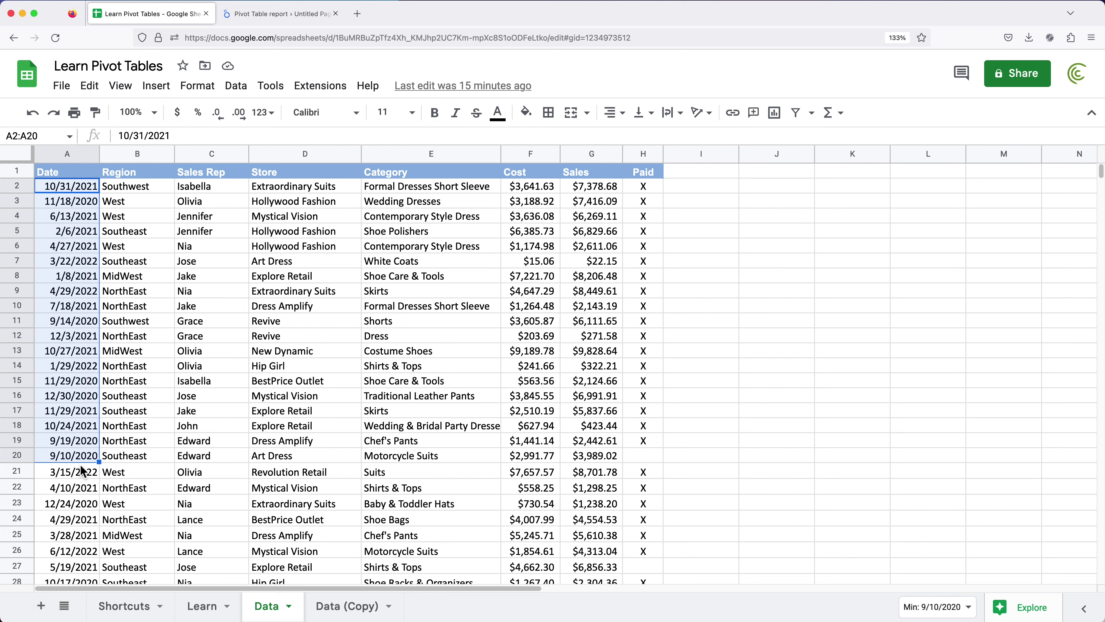
left_click(57, 233)
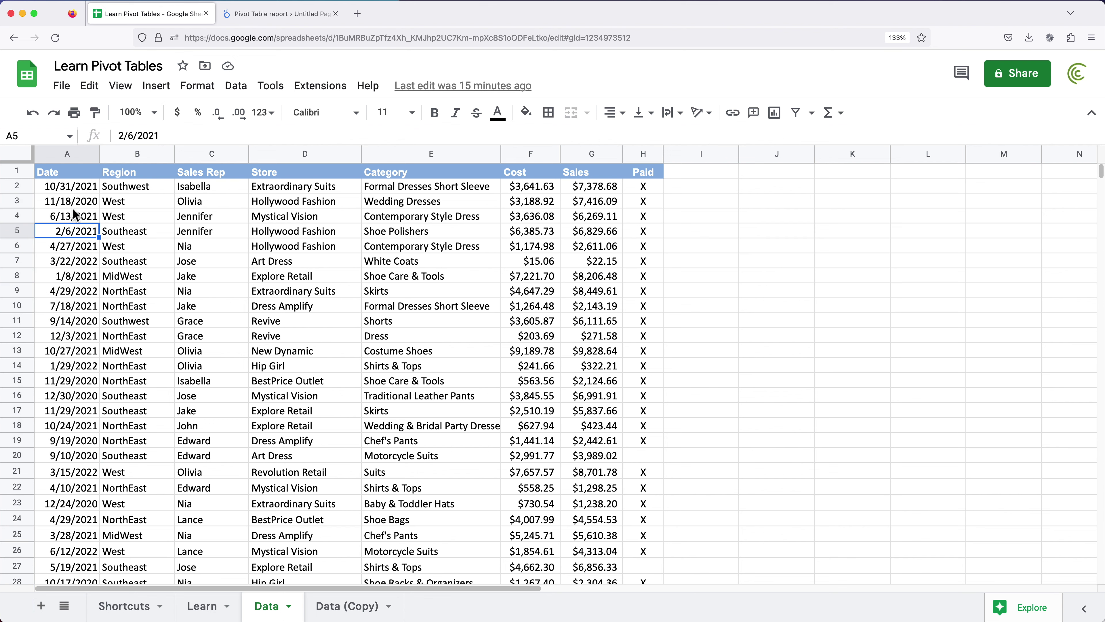
Return to the Pivot Table report, replace the Sales Rep row dimension with Date, and compare it with the spreadsheet's dates
left_click(284, 21)
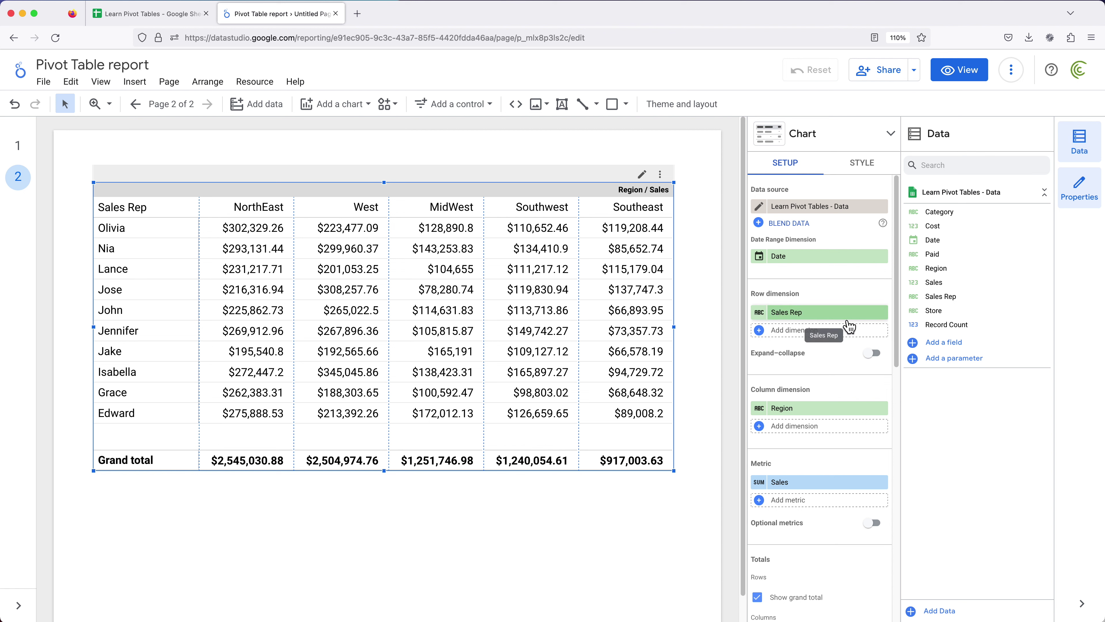
left_click(792, 317)
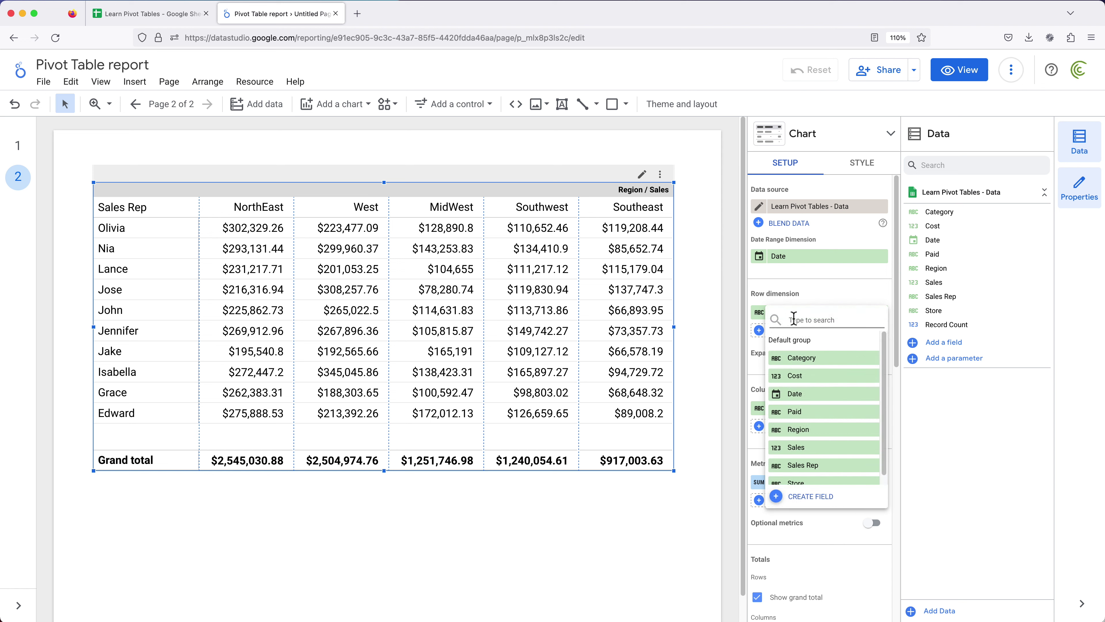
left_click(801, 394)
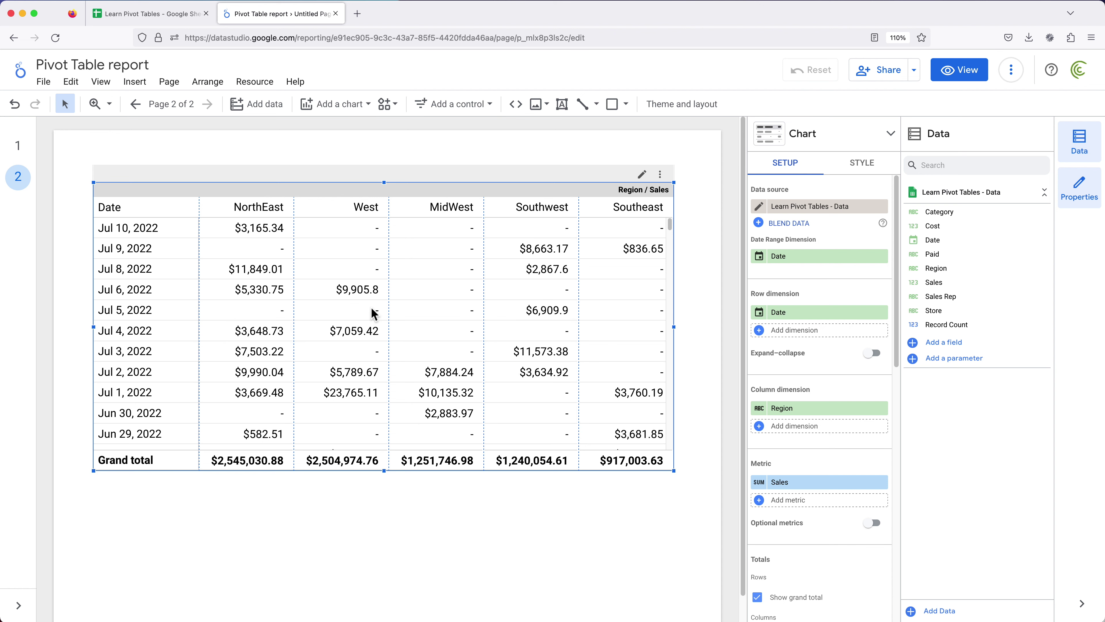
left_click(187, 14)
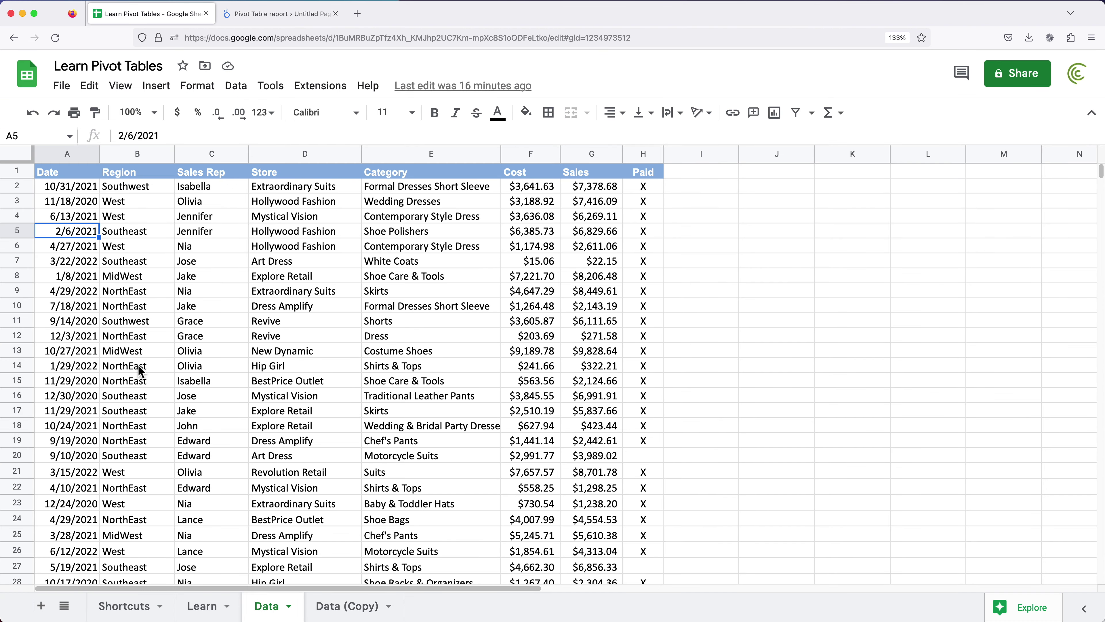
left_click(268, 22)
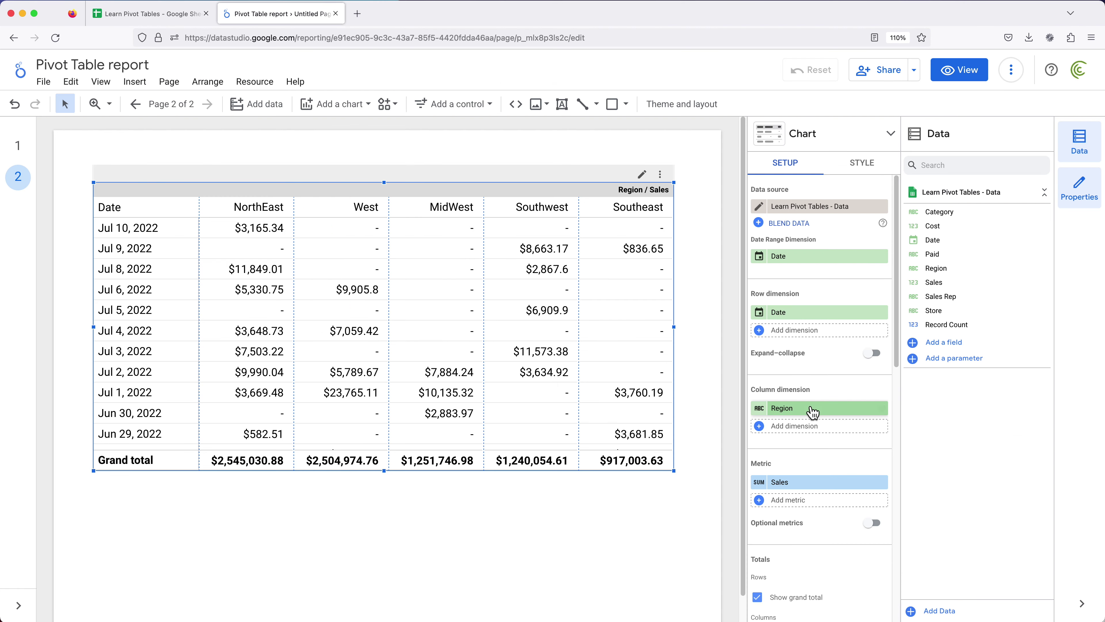
Set the type of the Date row dimension to Year so sales are grouped by year
left_click(762, 316)
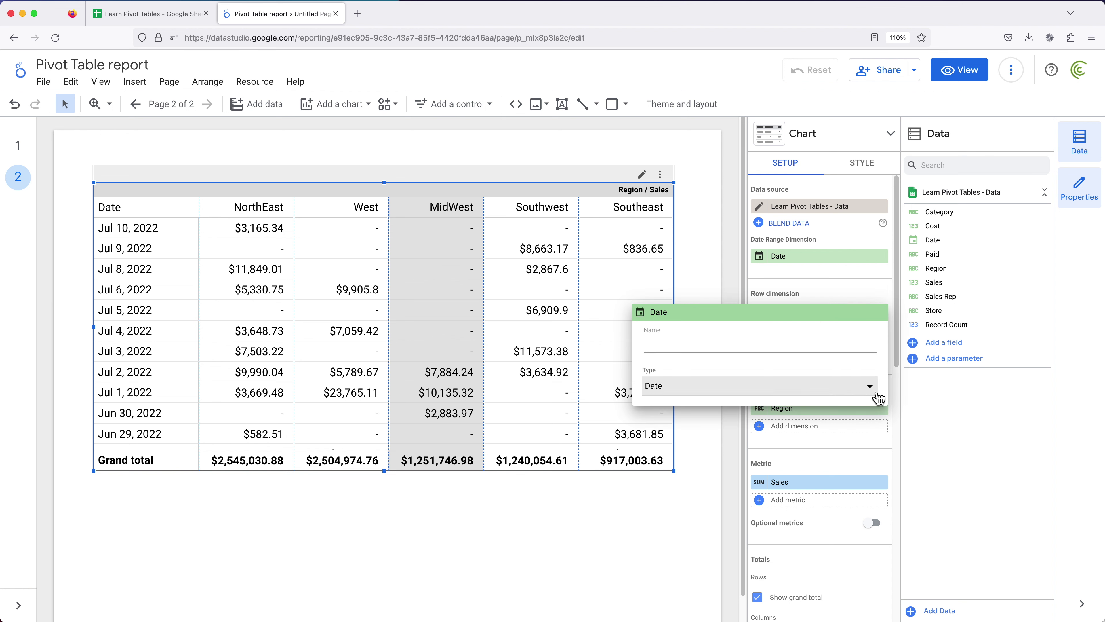
left_click(877, 396)
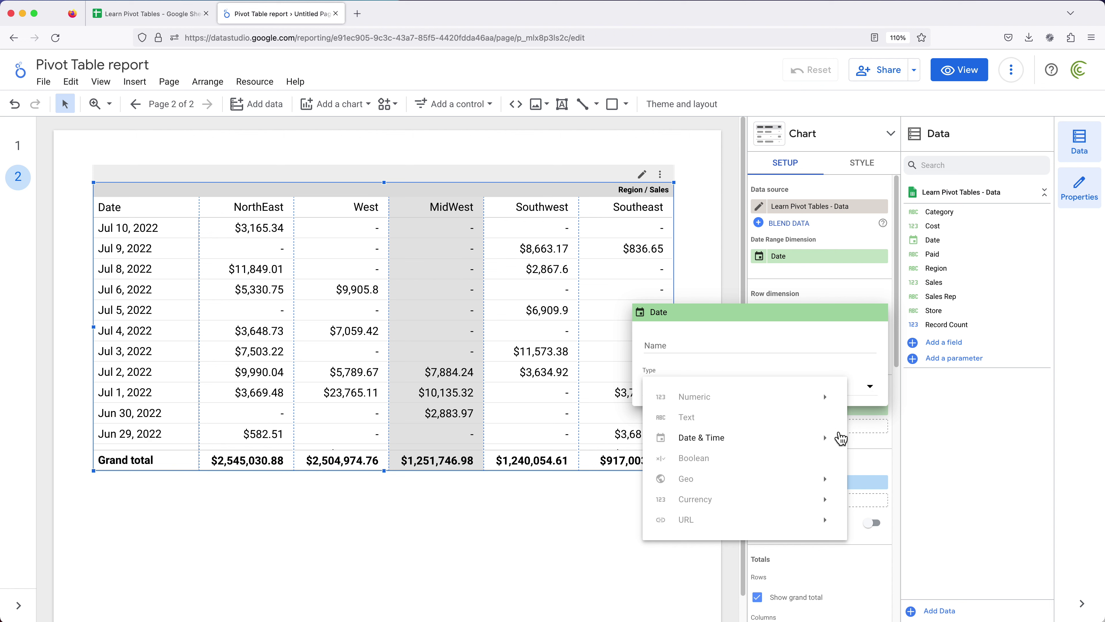
mouse_move(834, 445)
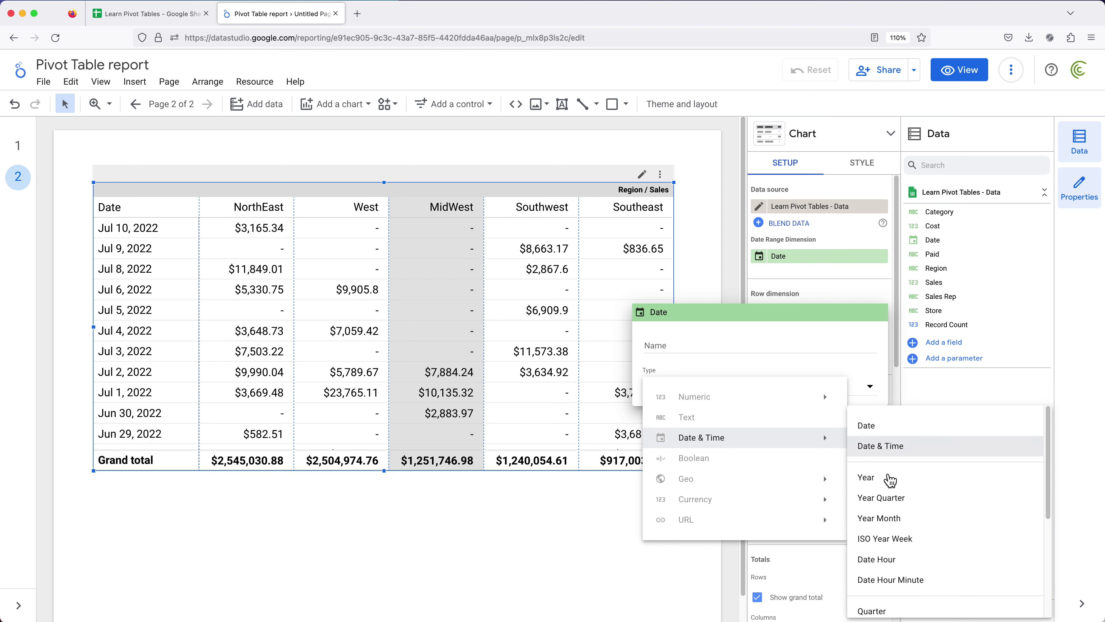
scroll(914, 500, "down", 3)
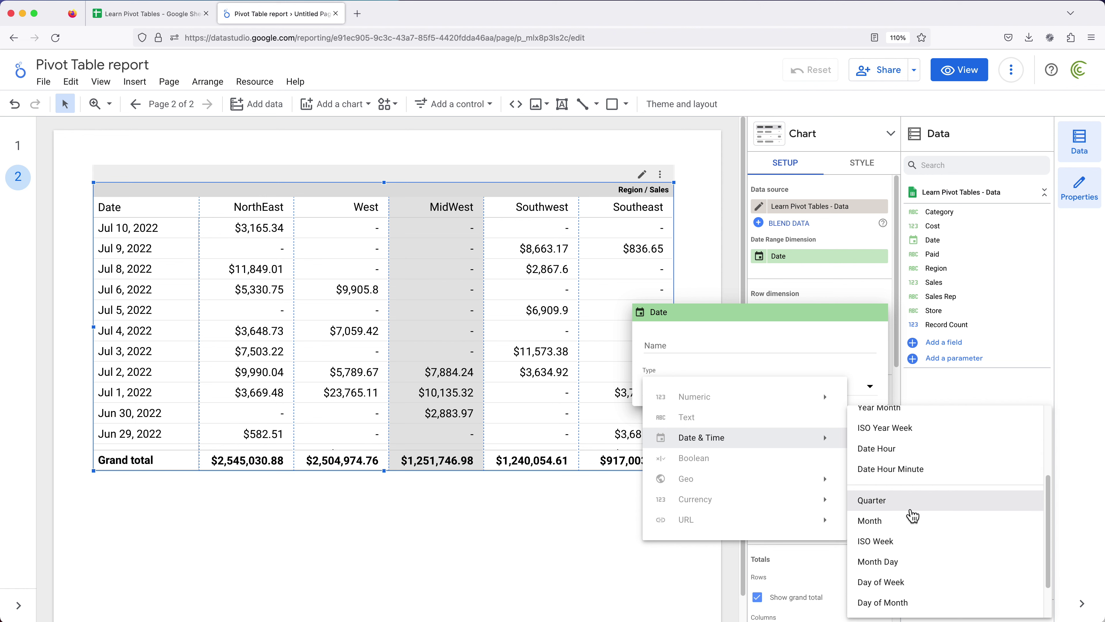
scroll(913, 515, "down", 2)
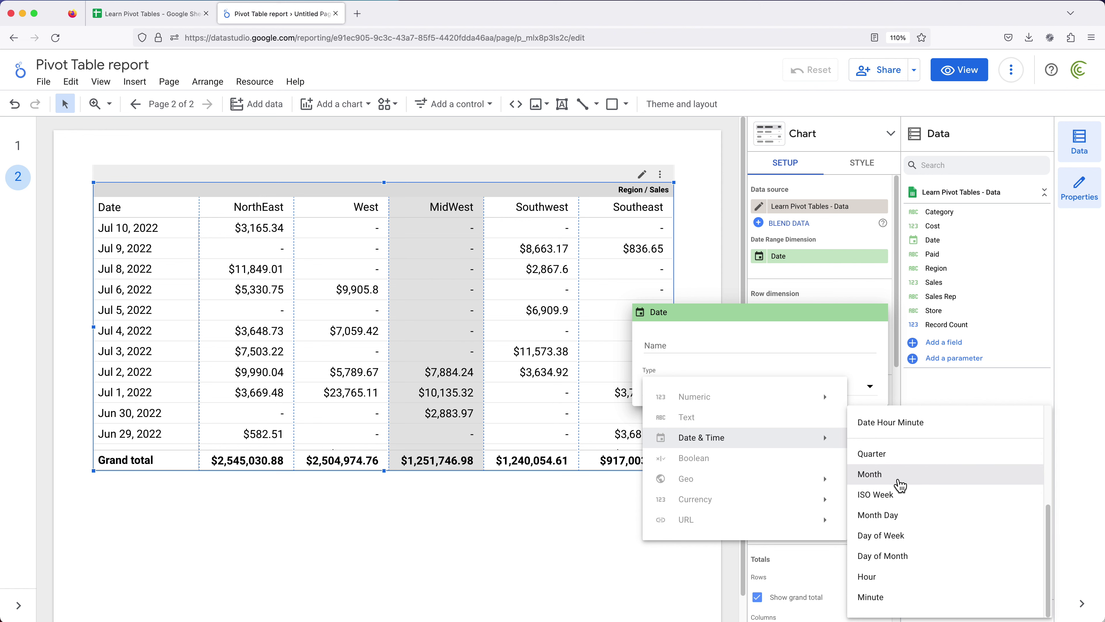
scroll(903, 489, "up", 5)
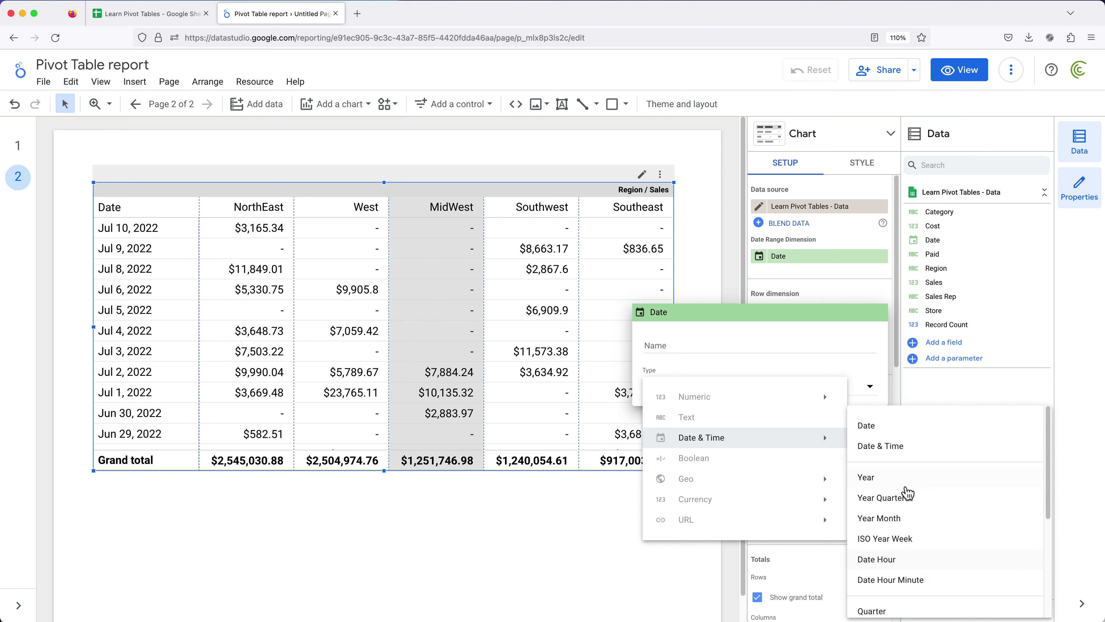
left_click(888, 484)
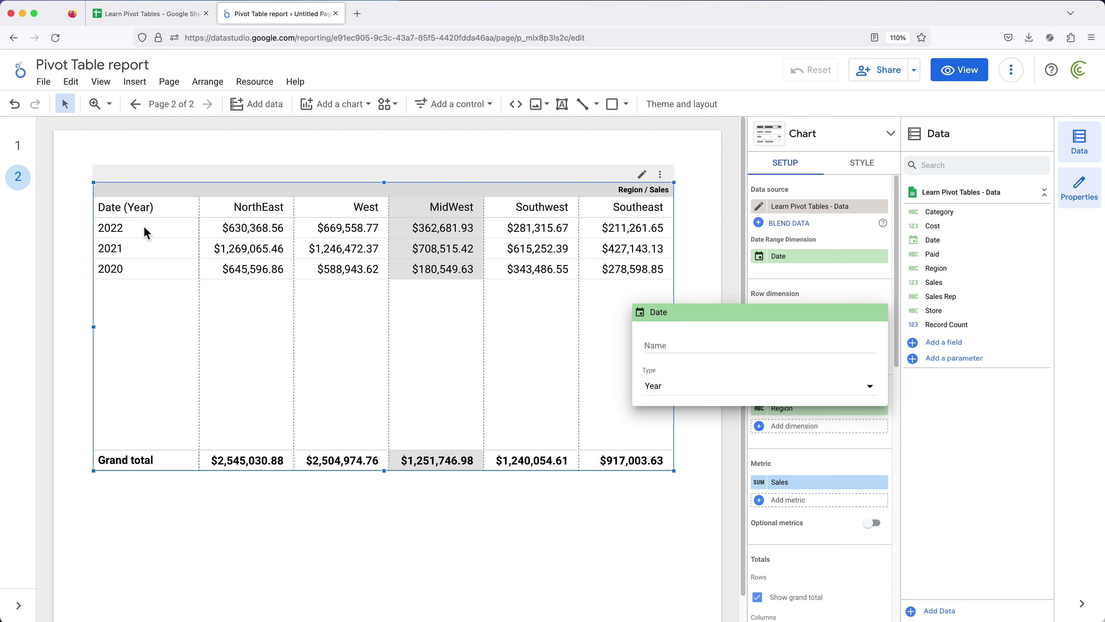
Try the Year Month type on the Date row dimension and set it back to Year
left_click(858, 394)
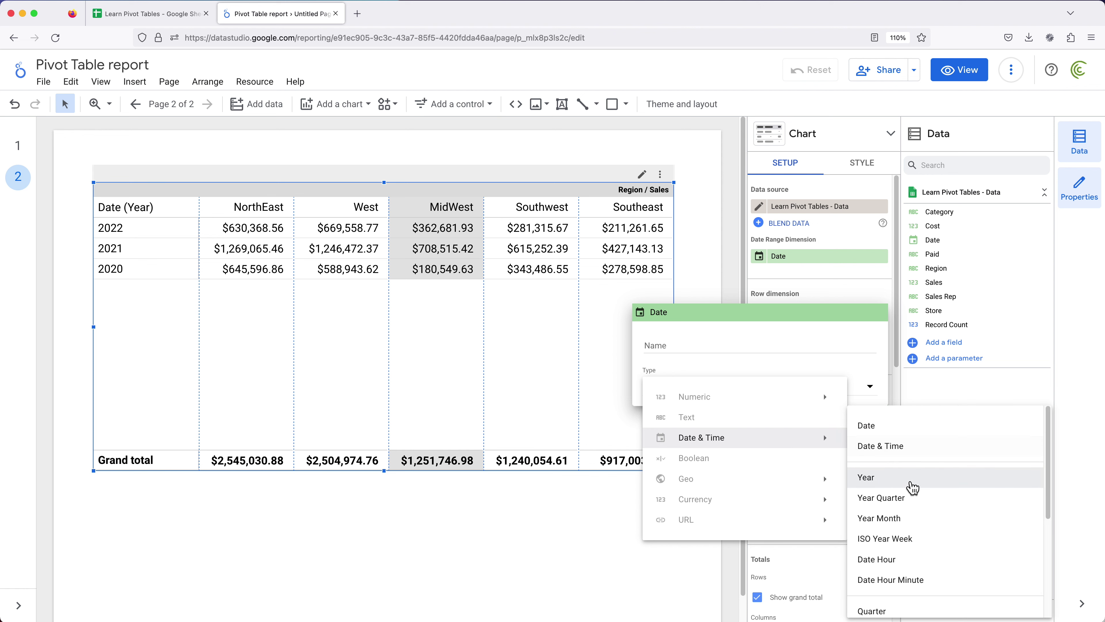
left_click(885, 528)
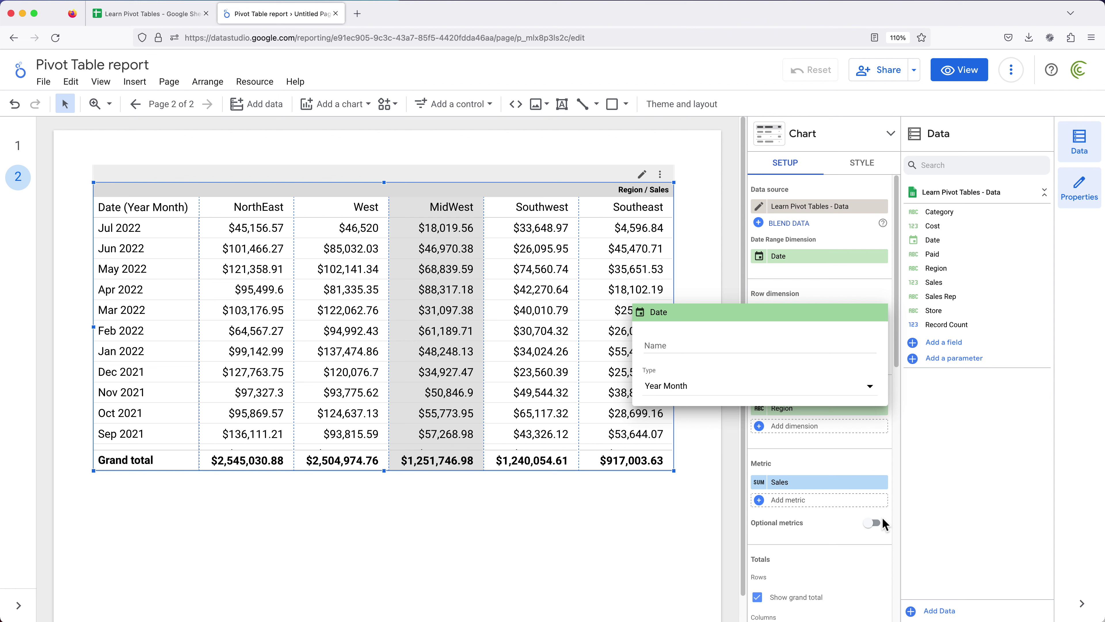
left_click(791, 396)
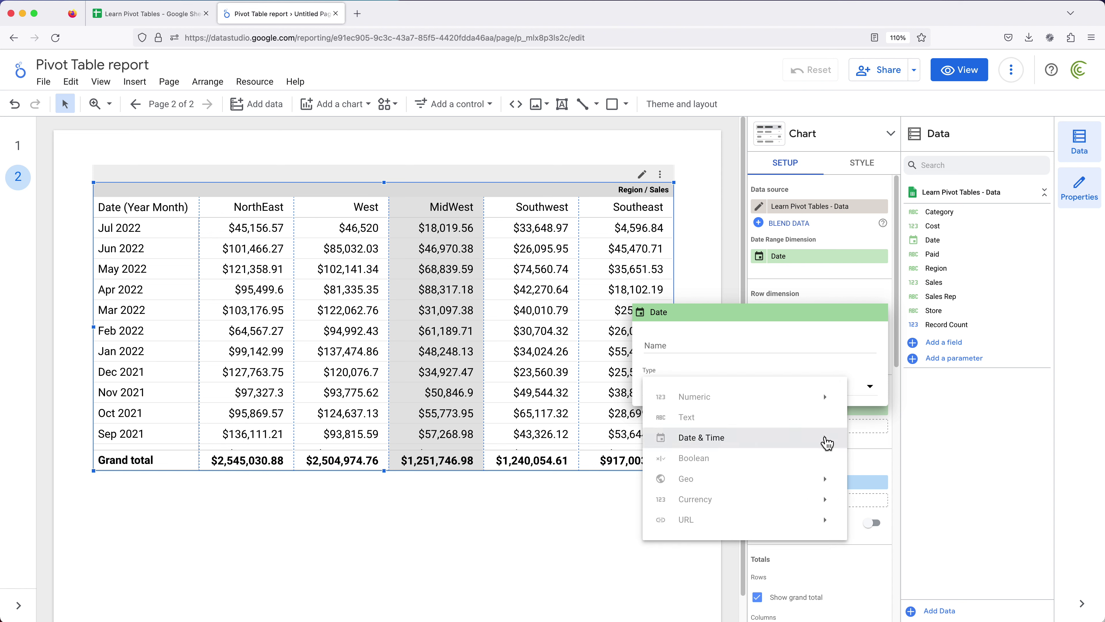
mouse_move(826, 442)
left_click(881, 475)
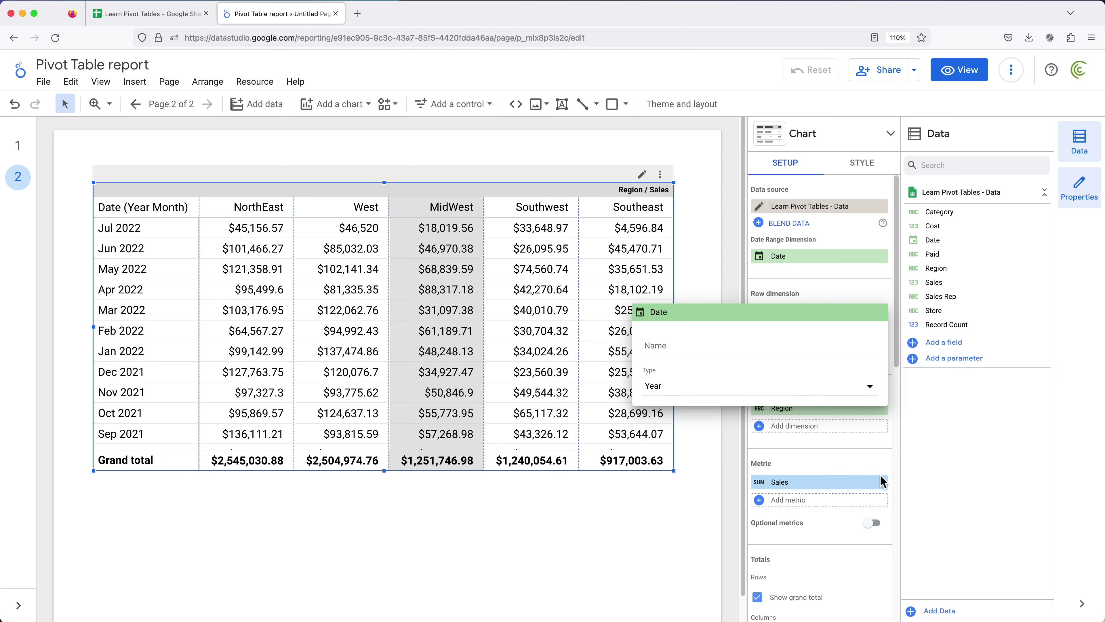
left_click(704, 278)
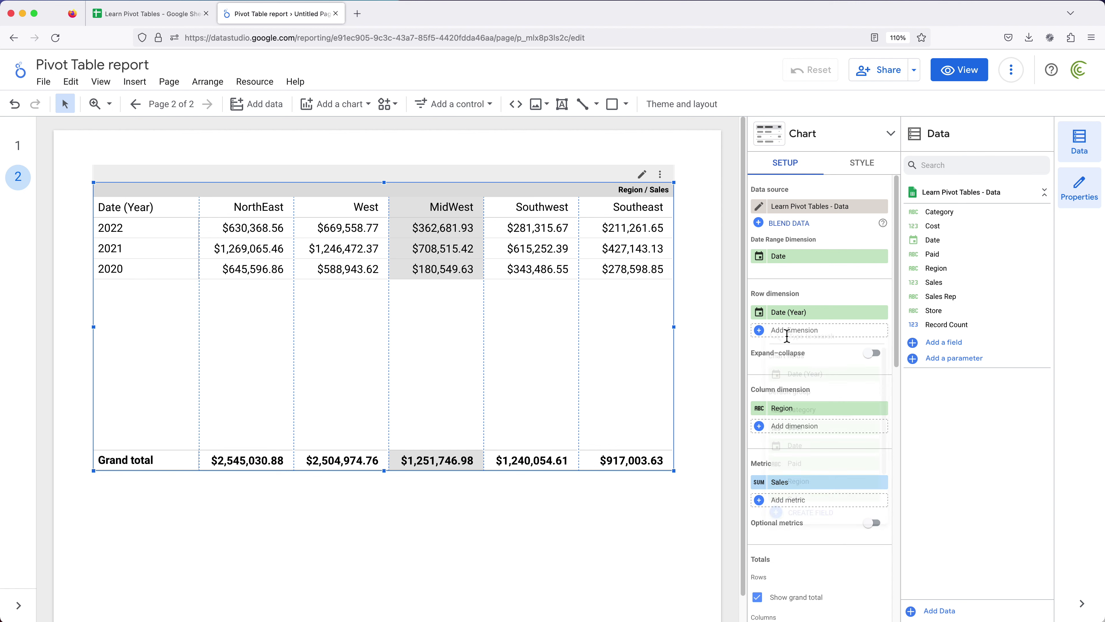
Add Date as a second row dimension under Date (Year) and set its type to Month
left_click(787, 331)
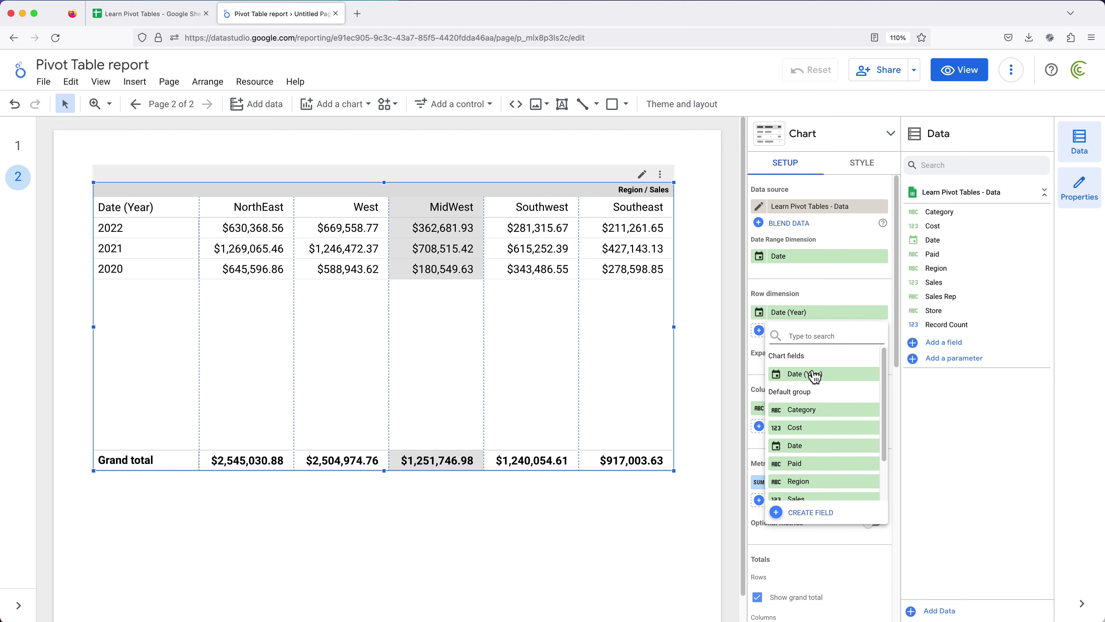
left_click(794, 445)
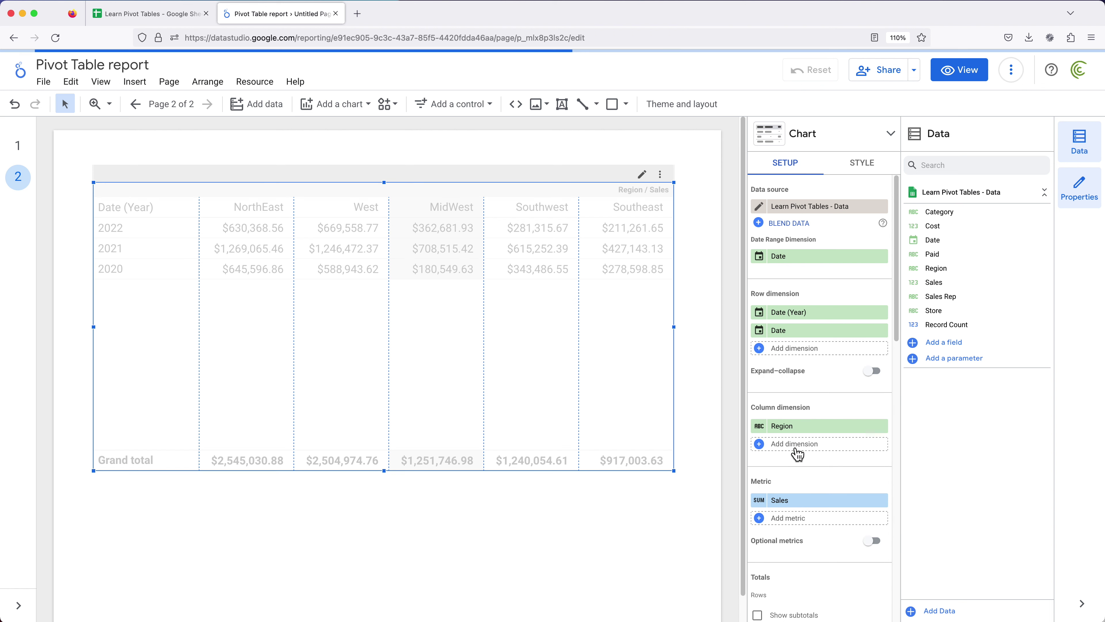
left_click(763, 334)
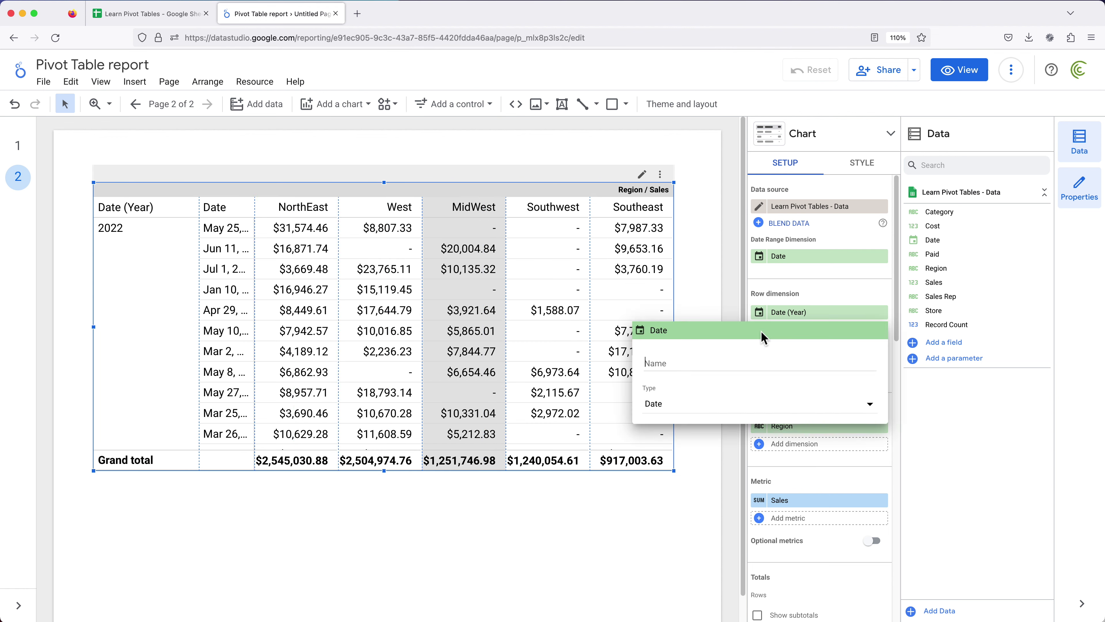
left_click(847, 409)
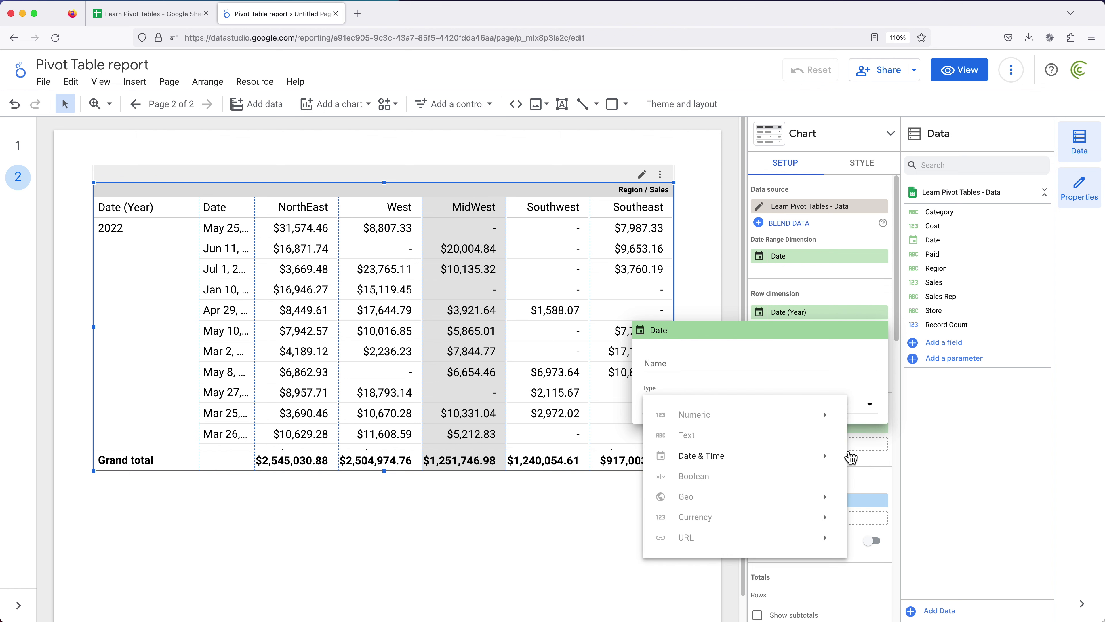
mouse_move(834, 461)
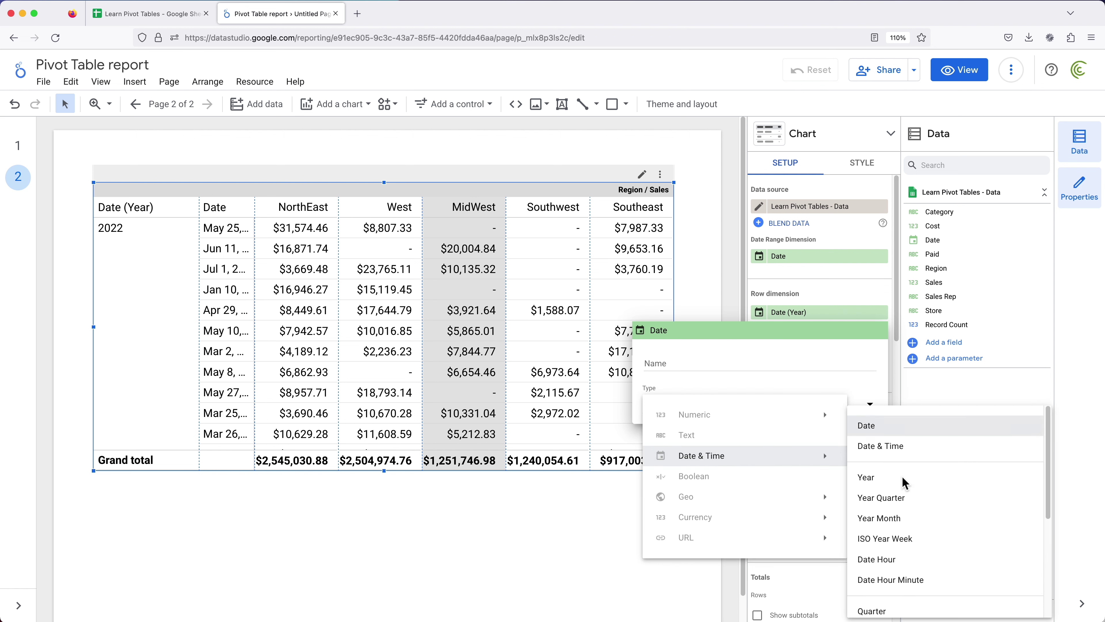
scroll(910, 516, "down", 3)
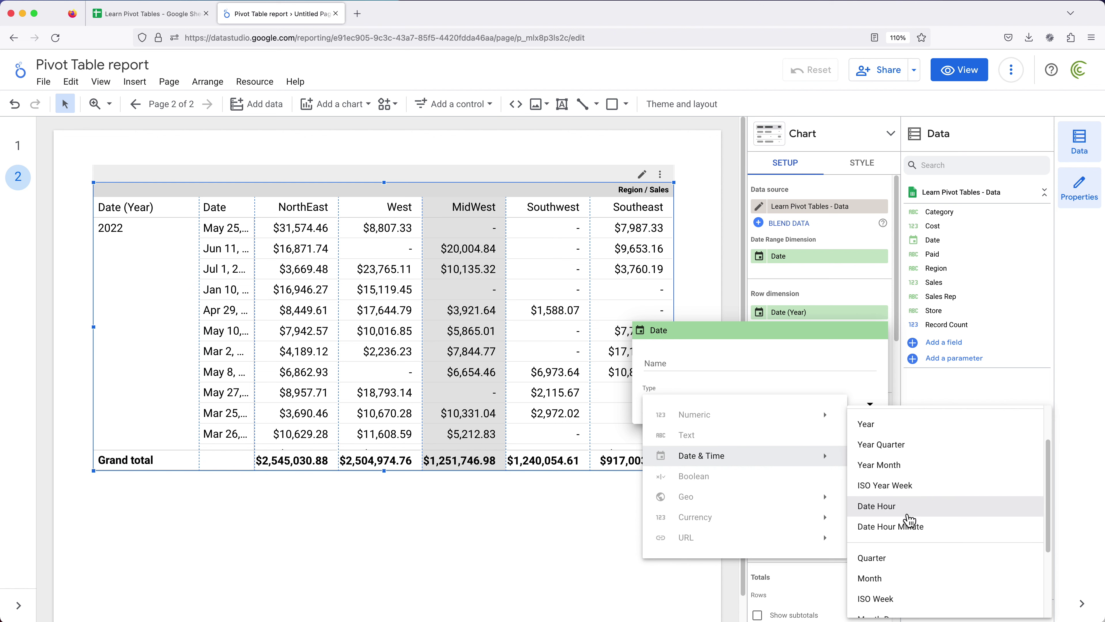
left_click(894, 567)
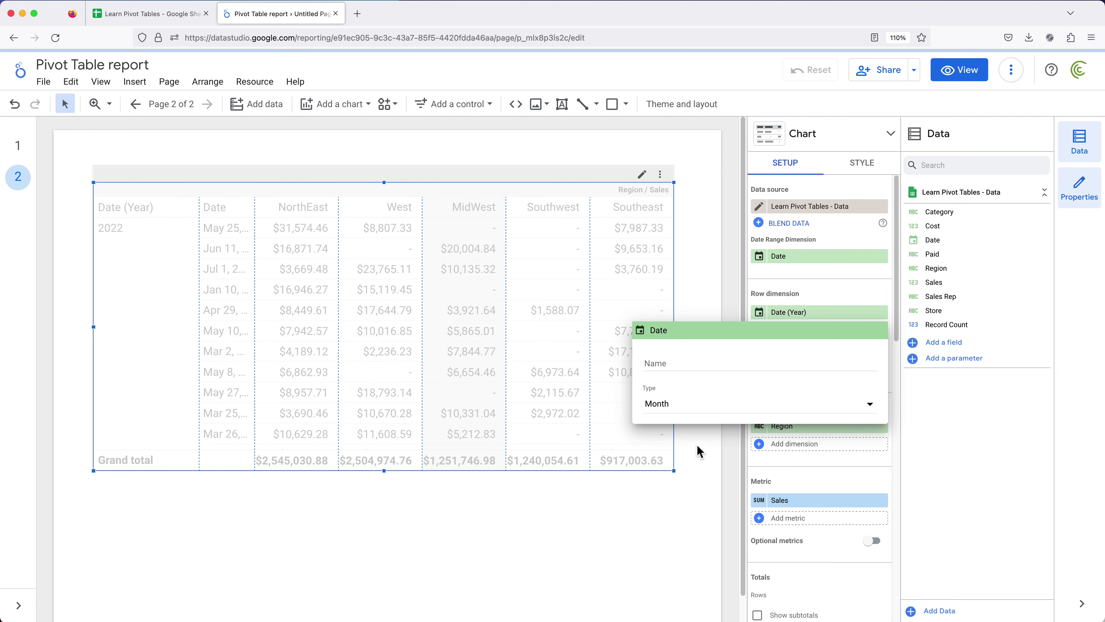
left_click(701, 452)
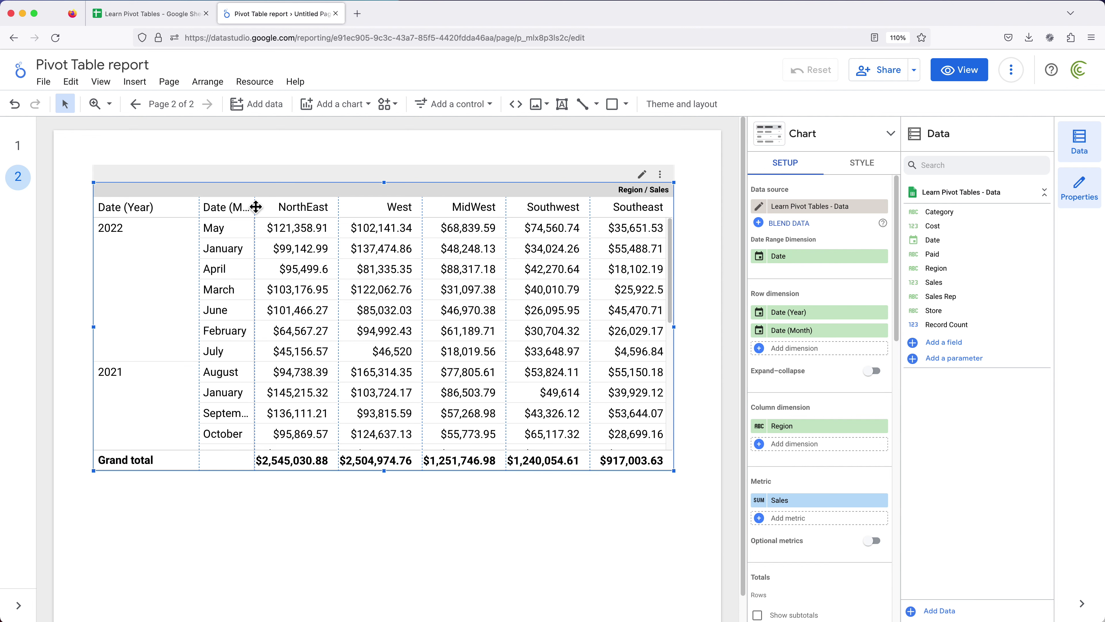
Widen the Date (Month) column slightly and set the font size of the table labels to 16px
left_click_drag(257, 210, 269, 210)
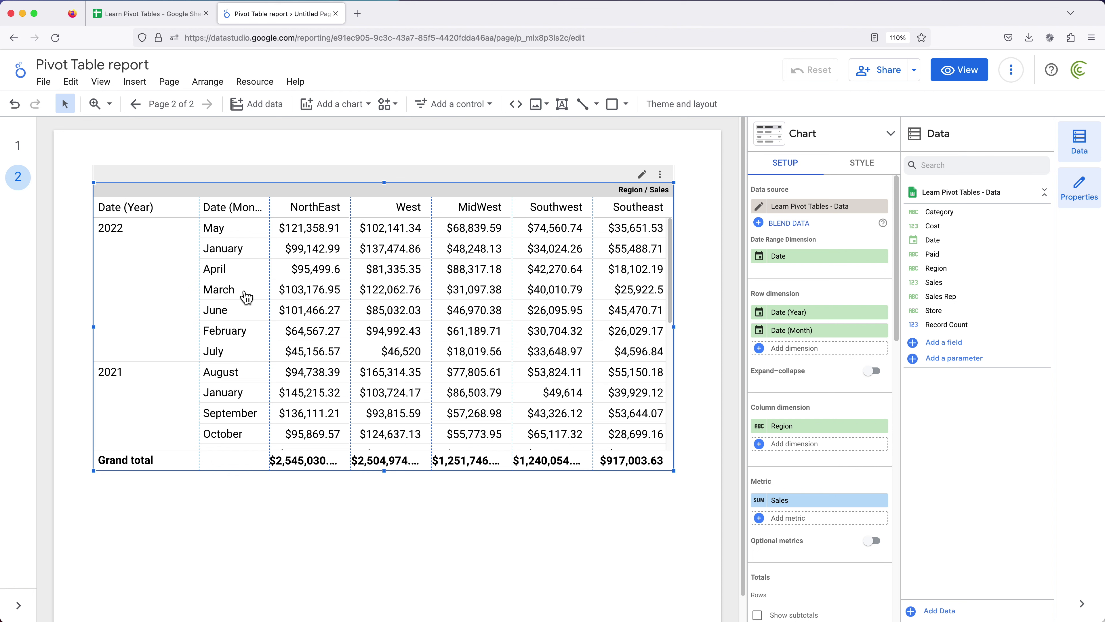
left_click(246, 336)
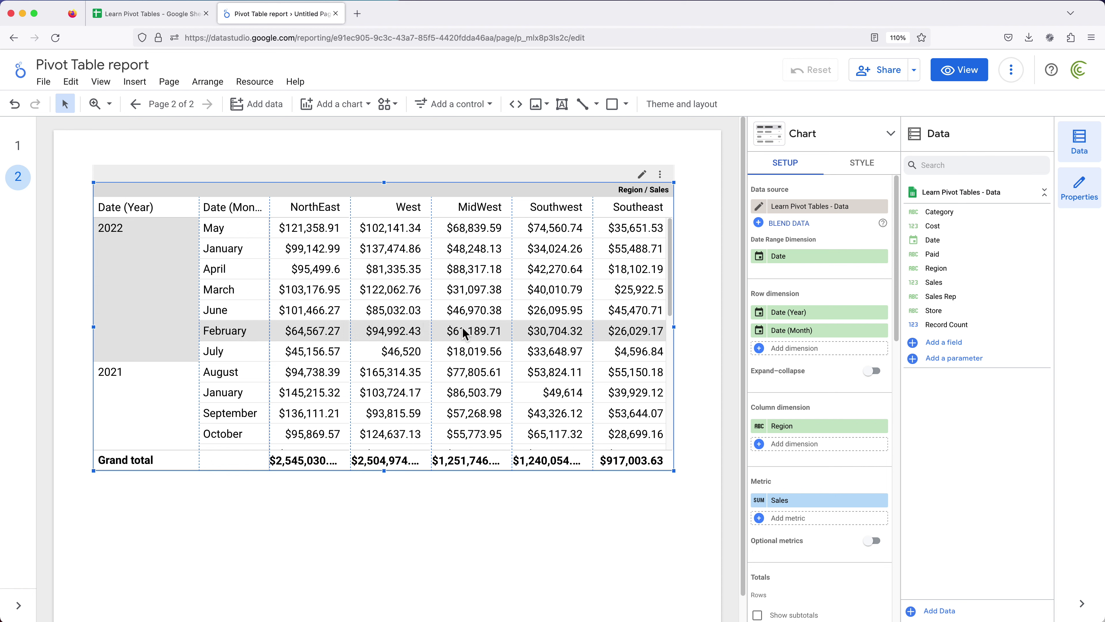
left_click(863, 165)
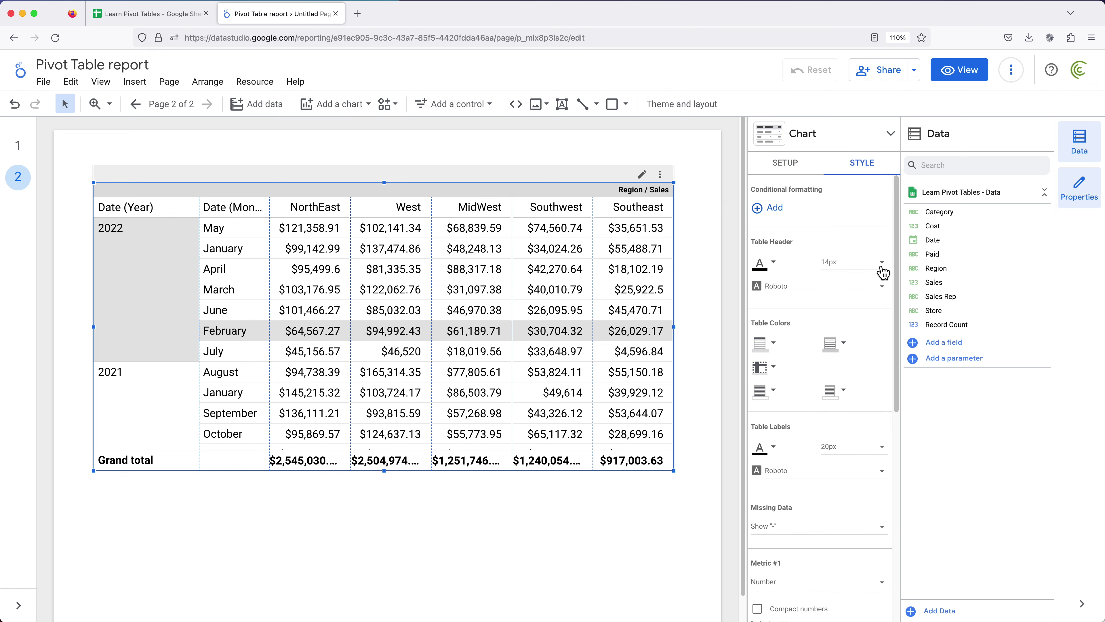
scroll(870, 327, "down", 3)
left_click(883, 359)
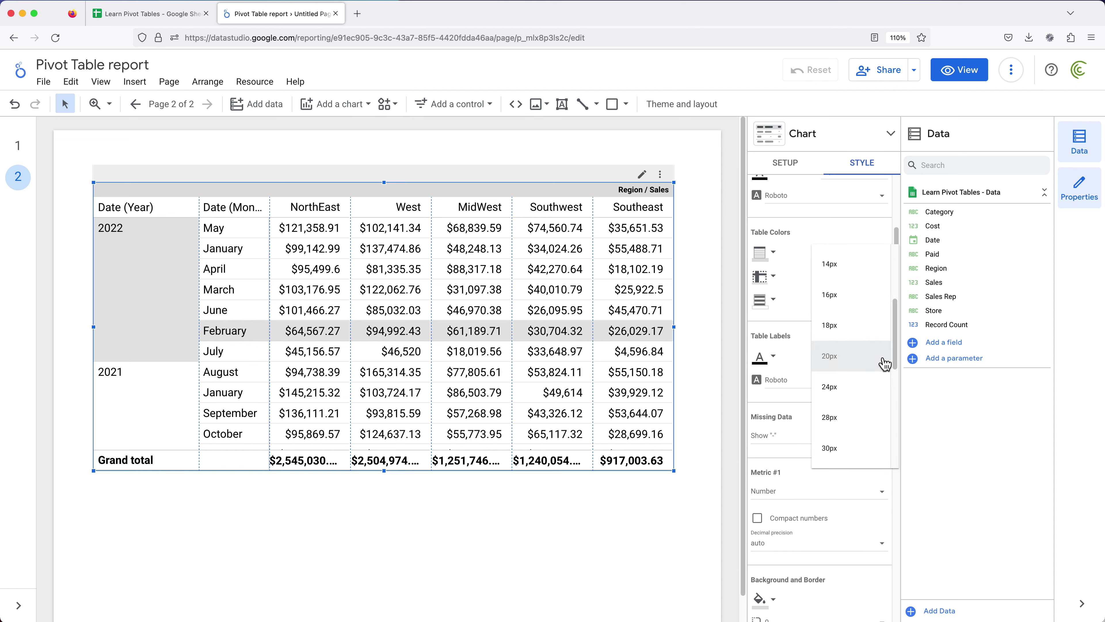
left_click(846, 305)
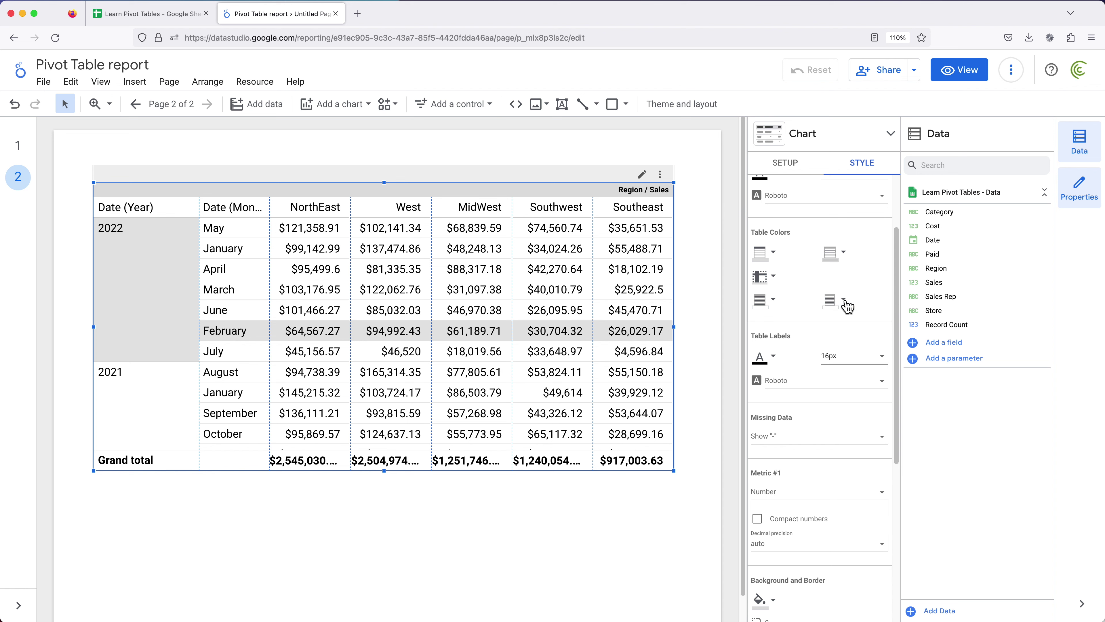
Extend the pivot table down to near the bottom of the page and slightly upward to fit more month rows
left_click_drag(388, 474, 374, 612)
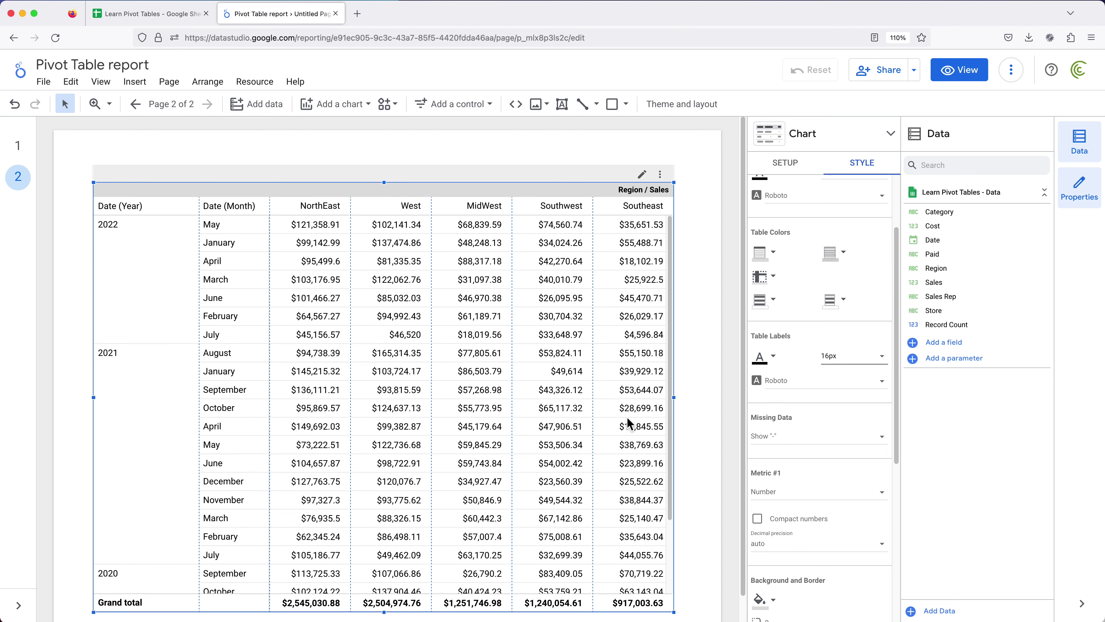
scroll(698, 316, "down", 1)
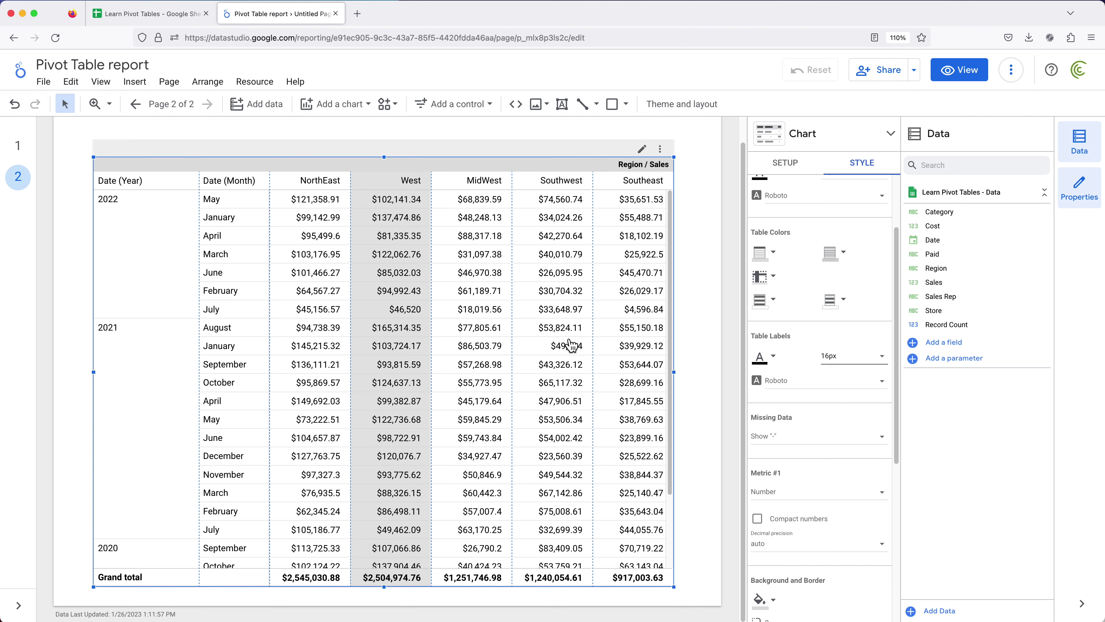
scroll(465, 135, "up", 1)
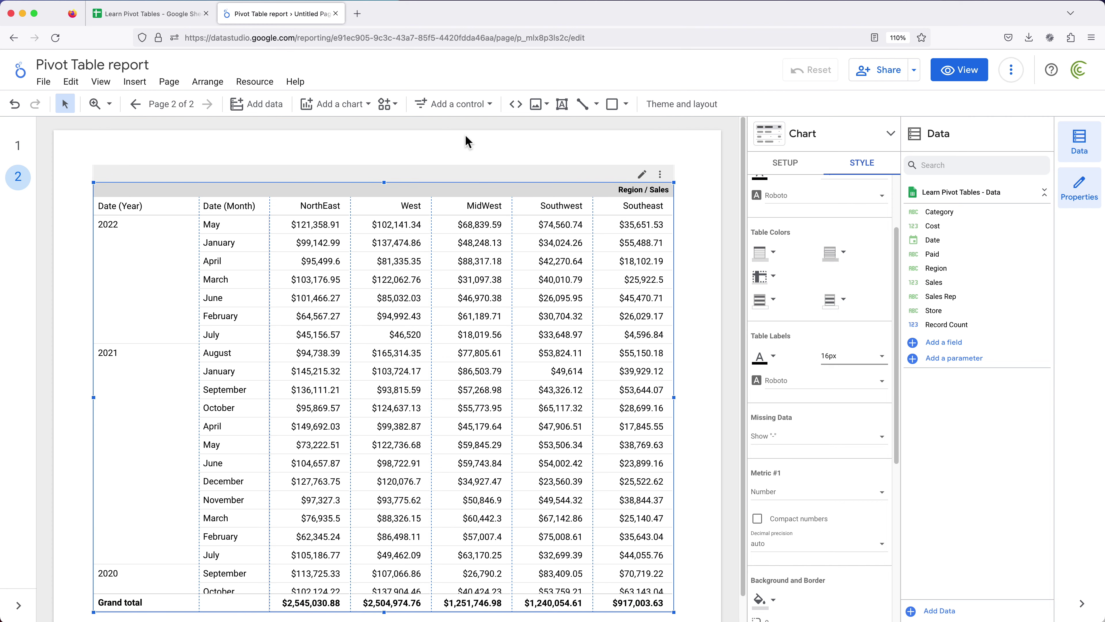
left_click_drag(386, 183, 383, 167)
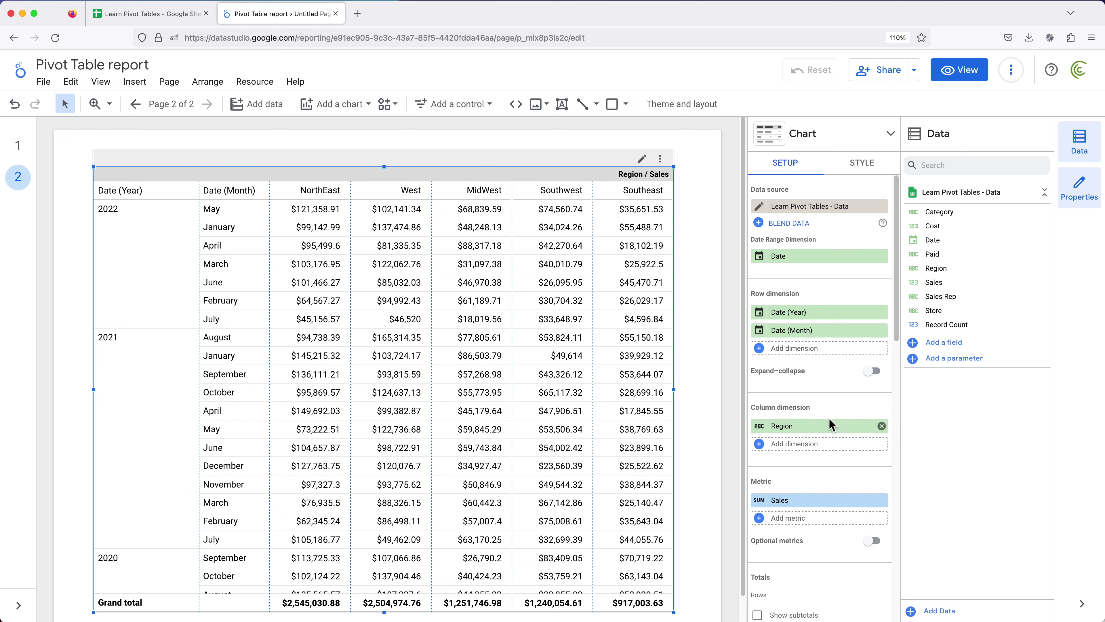
Sort the pivot table's second row level by Date (Month) in ascending order
scroll(829, 418, "down", 5)
scroll(825, 411, "down", 6)
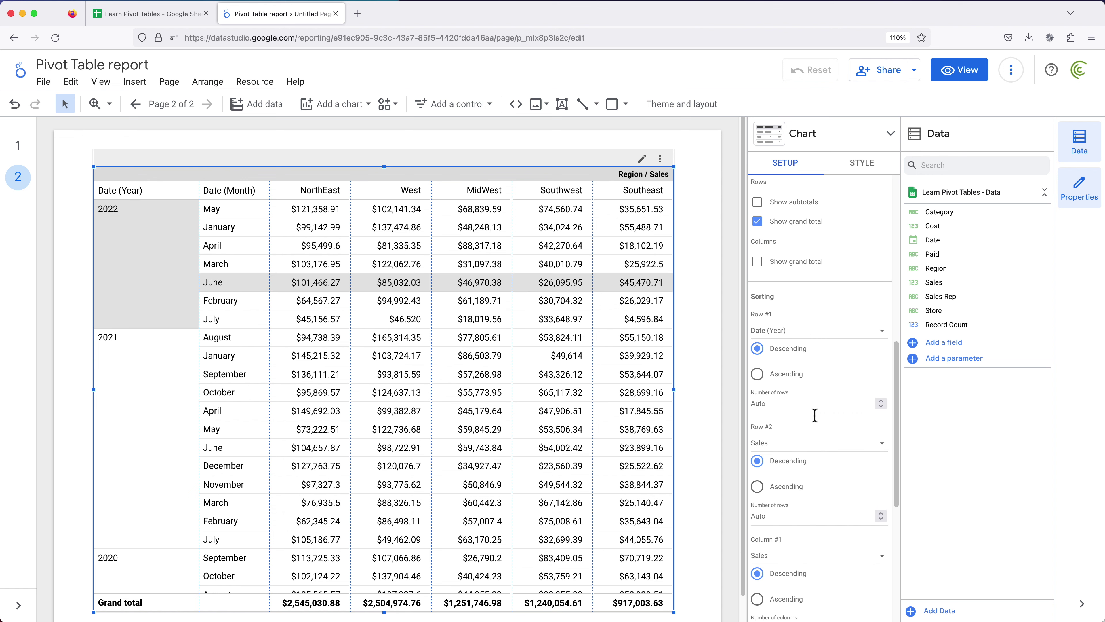
scroll(850, 368, "down", 2)
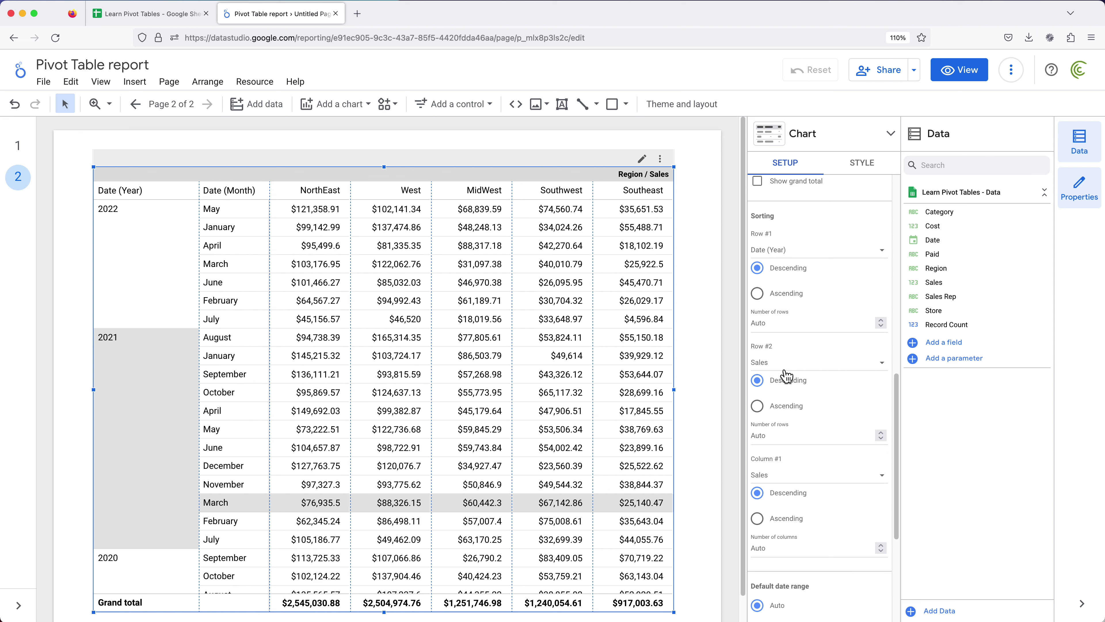
left_click(811, 368)
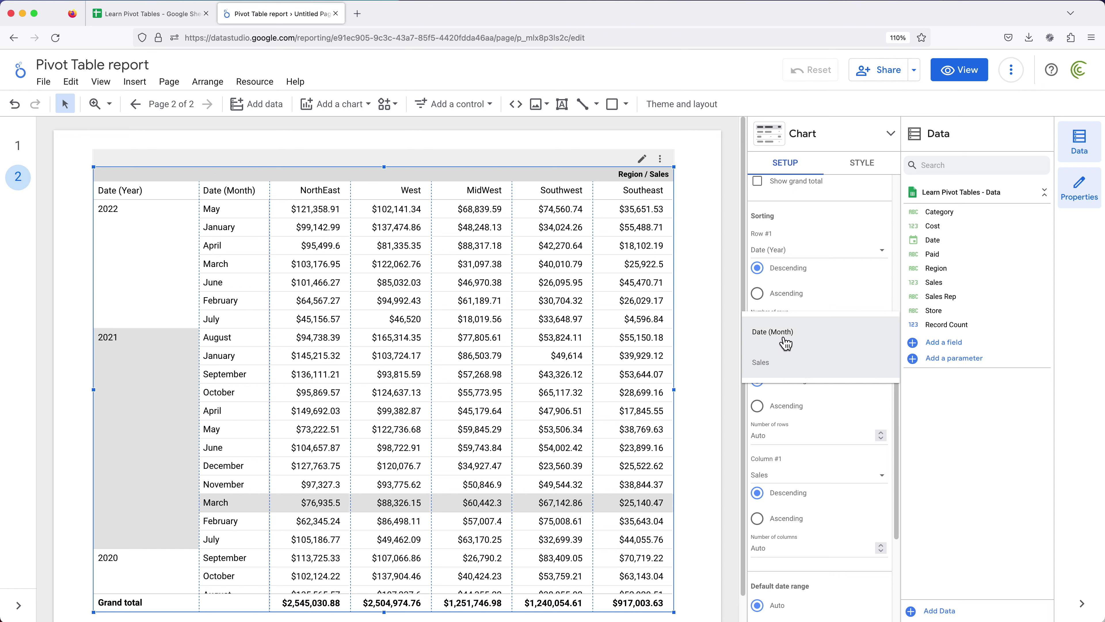
left_click(785, 343)
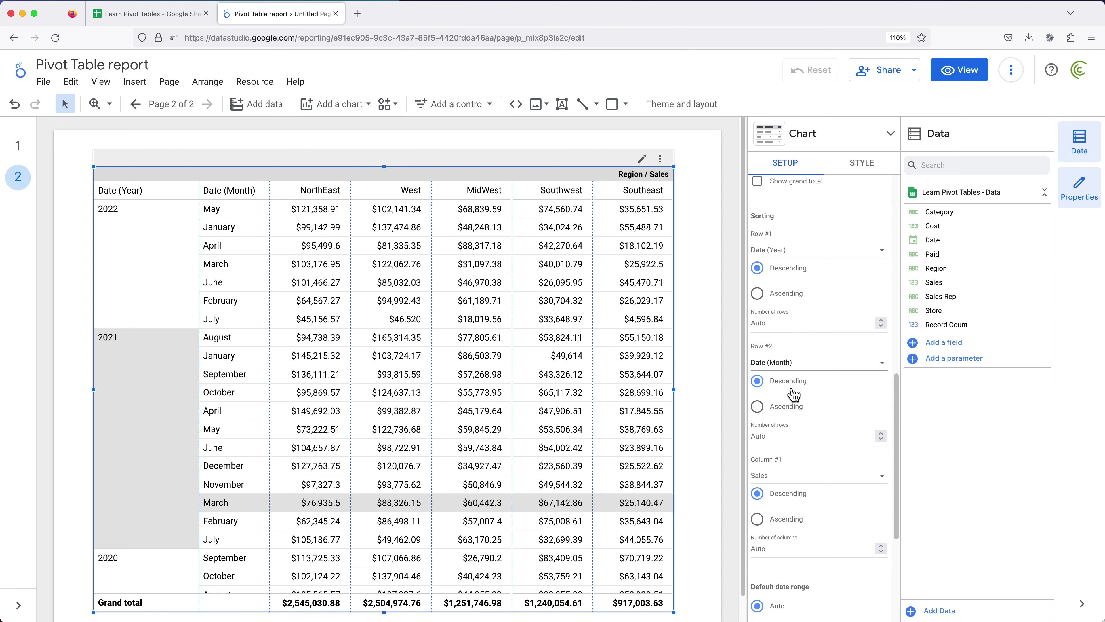
left_click(781, 417)
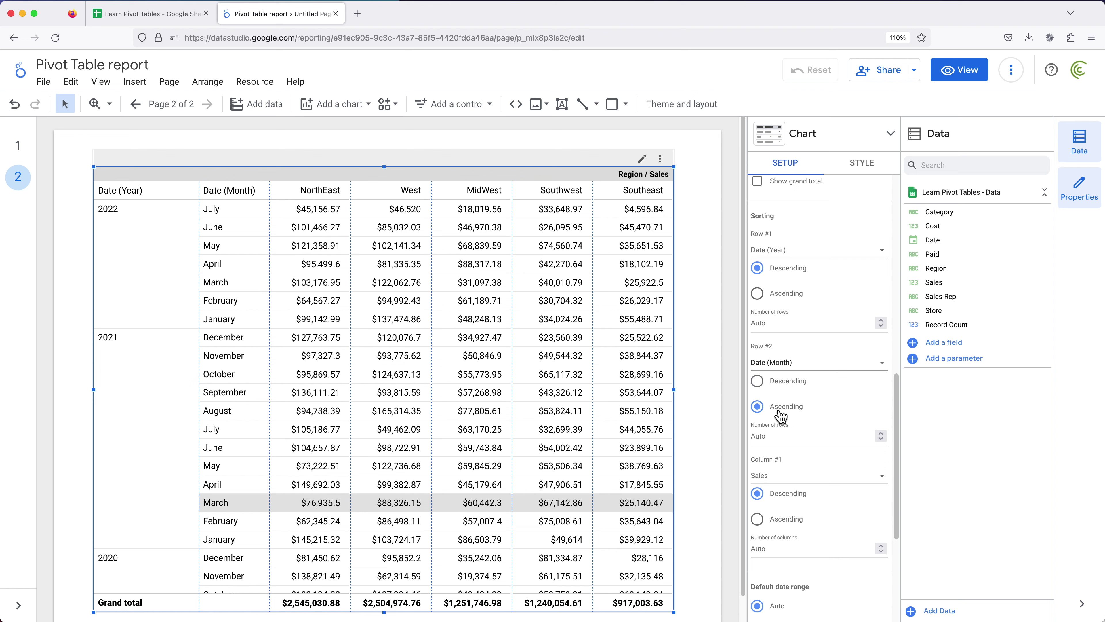
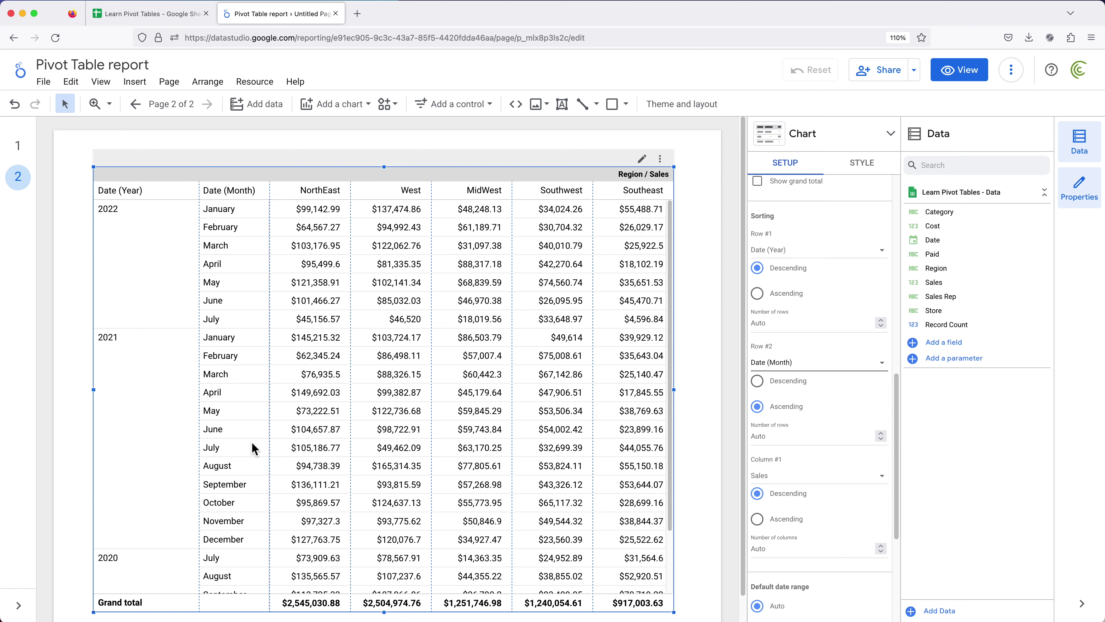
Remove Date (Month) from the row dimensions and shrink the pivot table's height and width to suit the yearly rows
scroll(795, 346, "up", 10)
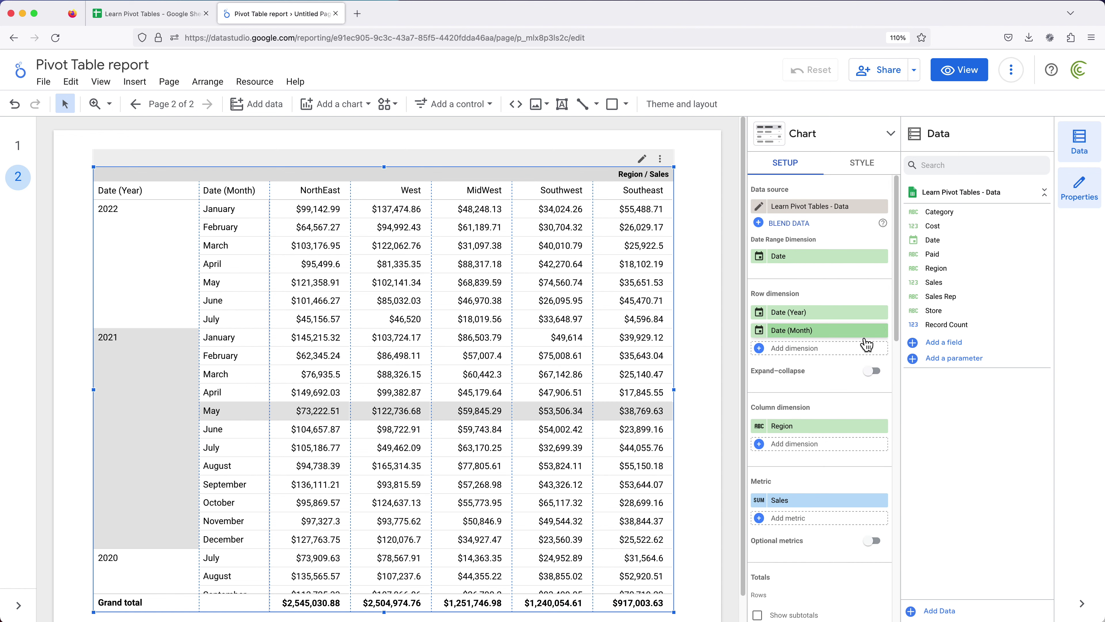
left_click(881, 331)
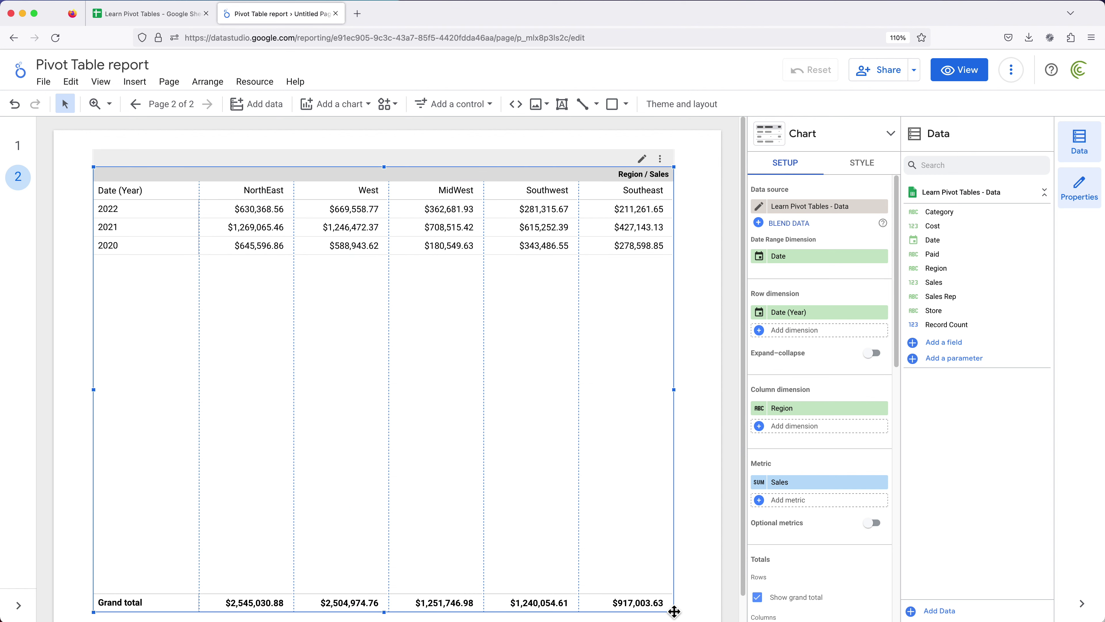
left_click_drag(675, 614, 653, 405)
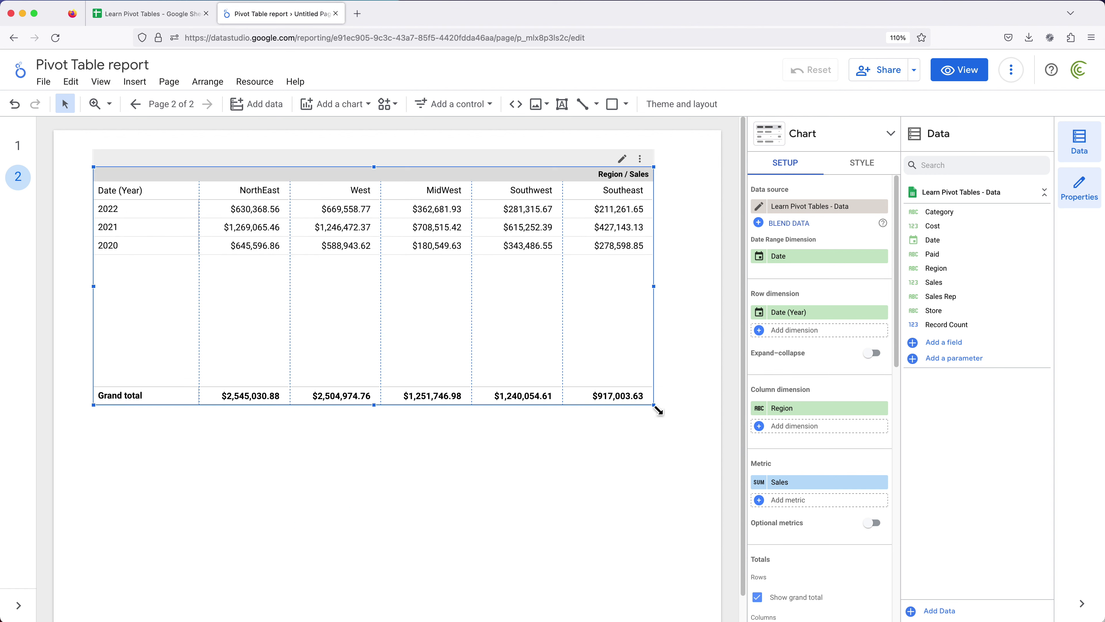
left_click_drag(374, 404, 370, 356)
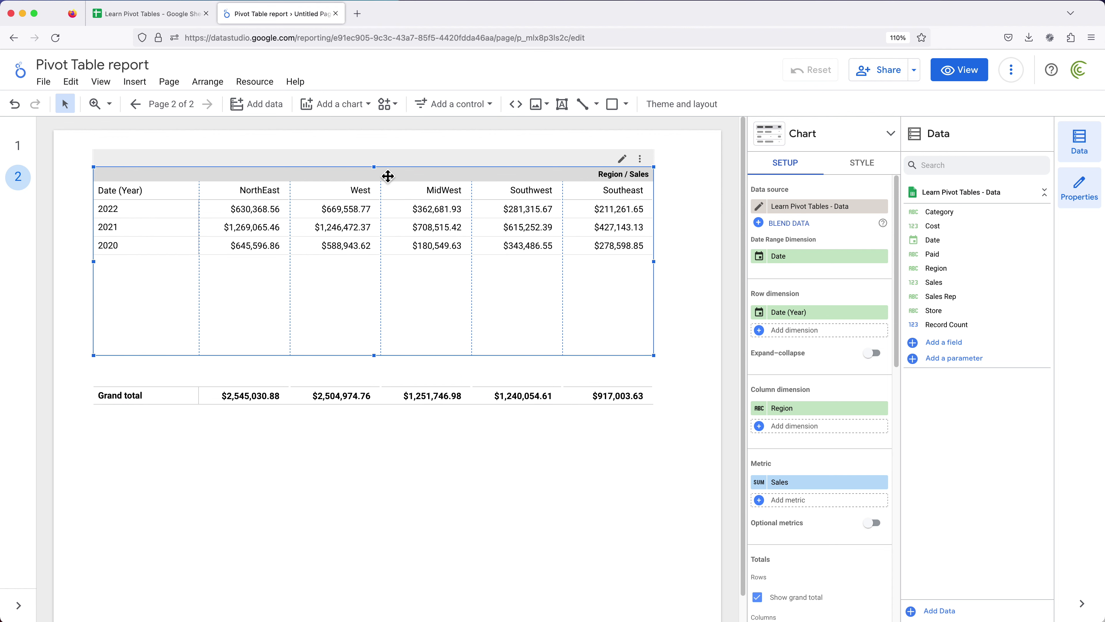
Move the pivot table down and slightly right on the page to free space above it
left_click_drag(387, 173, 388, 163)
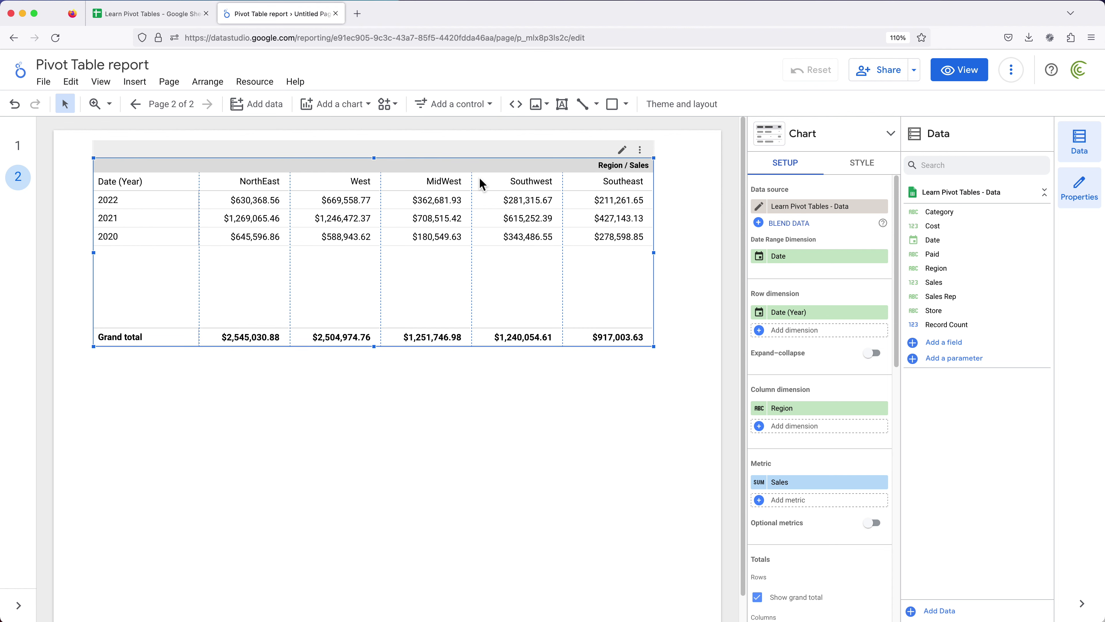
left_click_drag(479, 178, 479, 205)
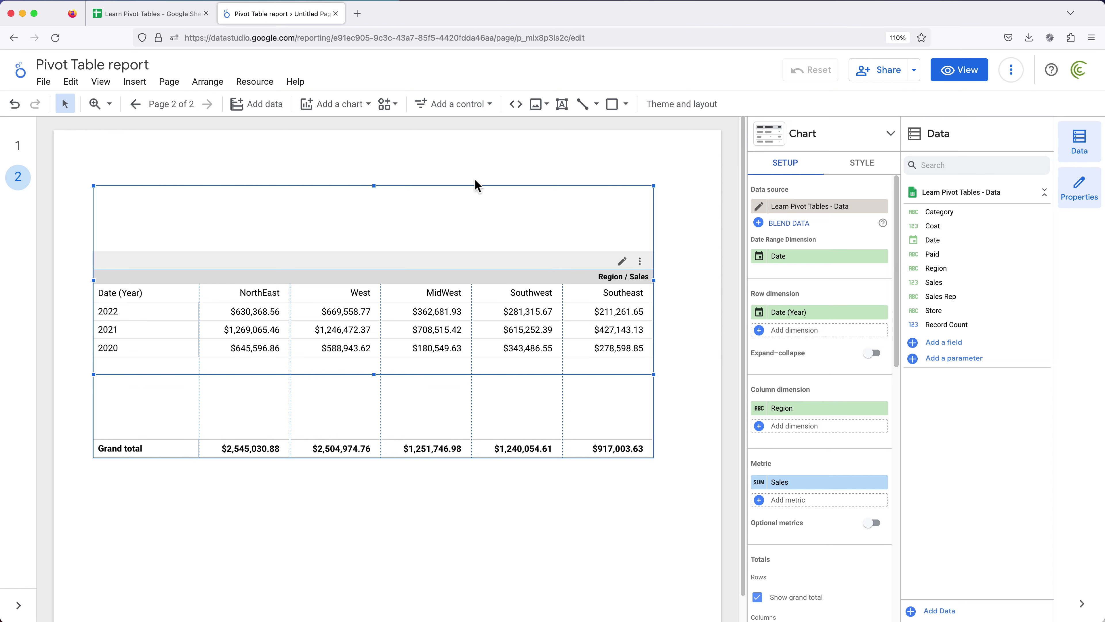
left_click_drag(479, 206, 494, 316)
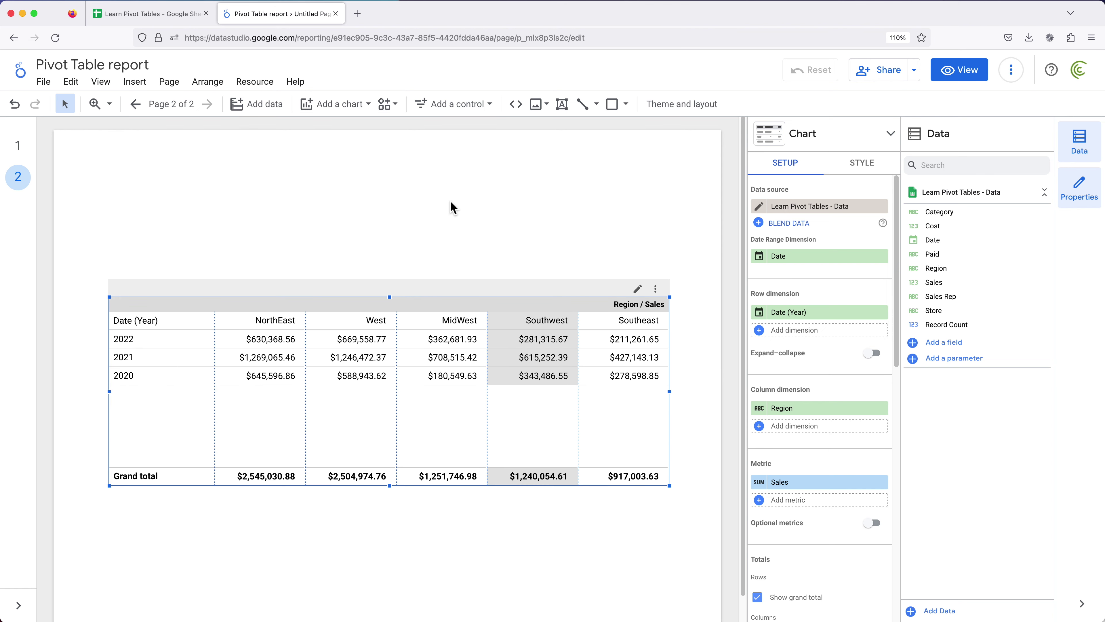
left_click(448, 220)
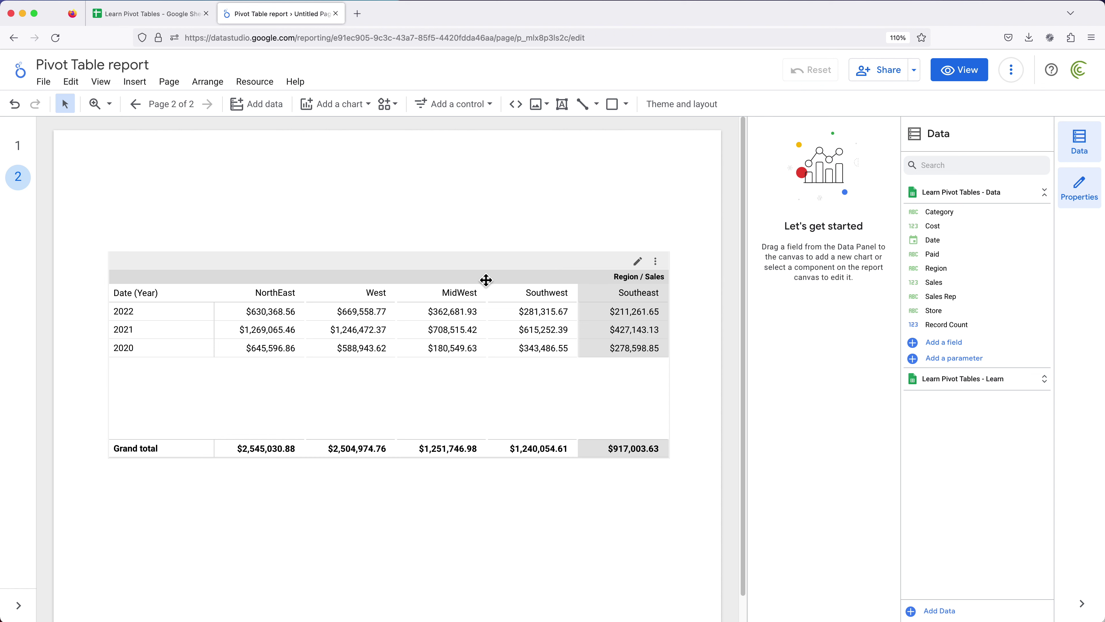
left_click(538, 326)
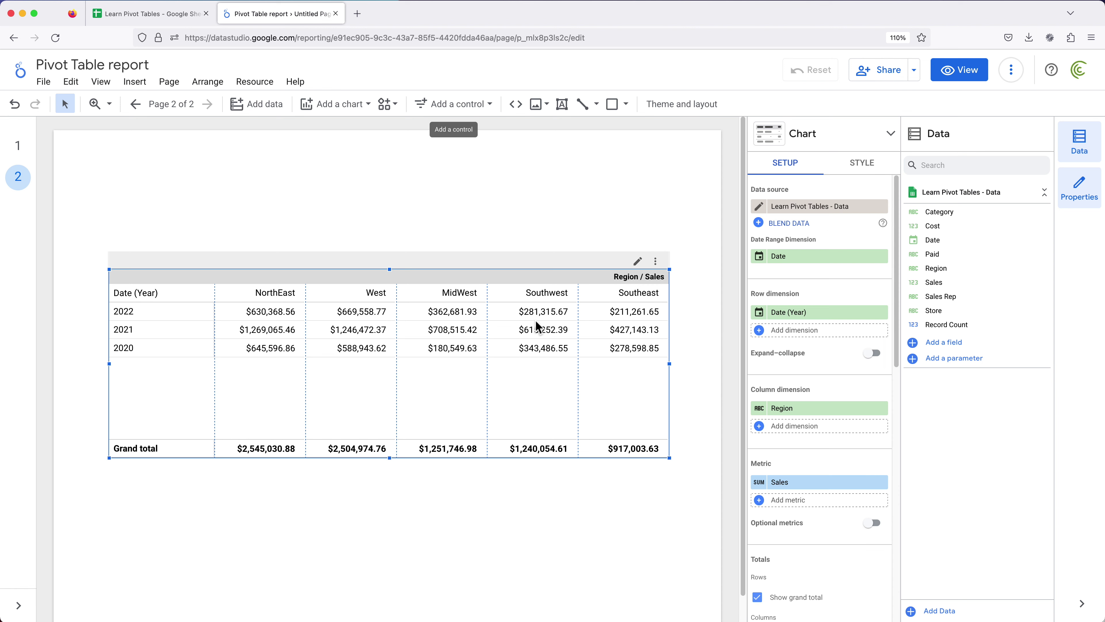
Add a drop-down list control above the pivot table's left side and set its control field to Sales Rep
left_click(478, 111)
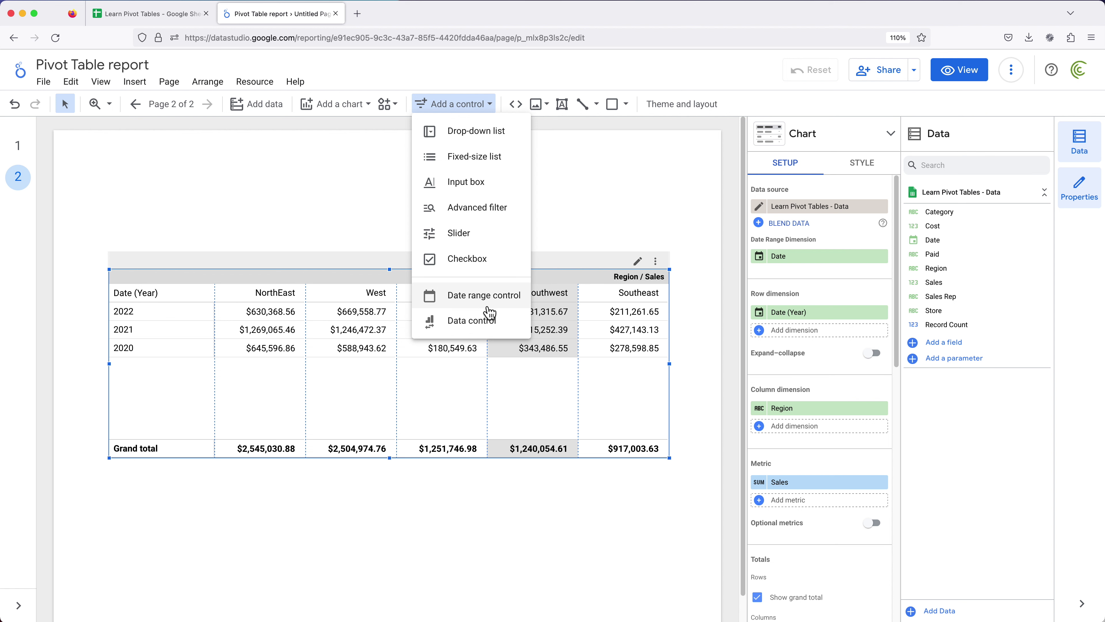
left_click(489, 143)
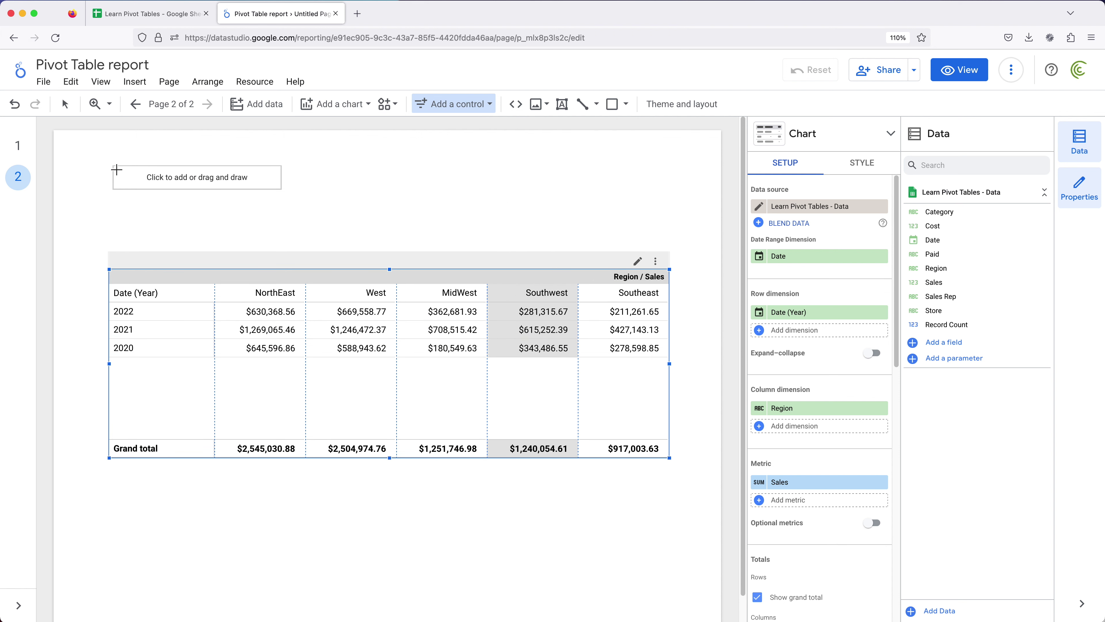
key("Escape")
left_click(114, 176)
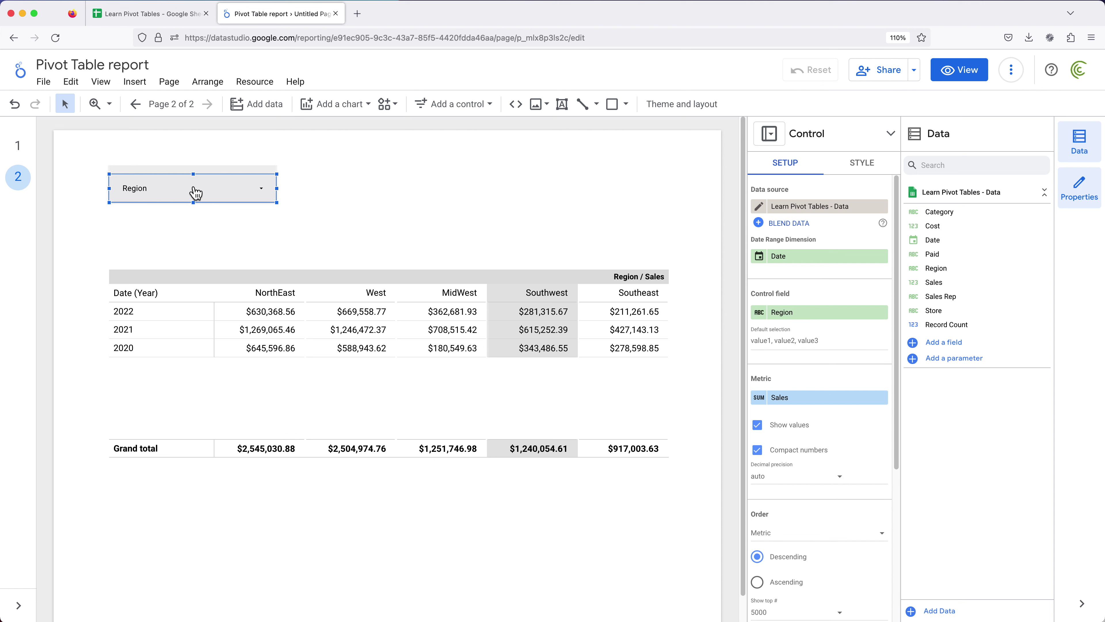
left_click(796, 314)
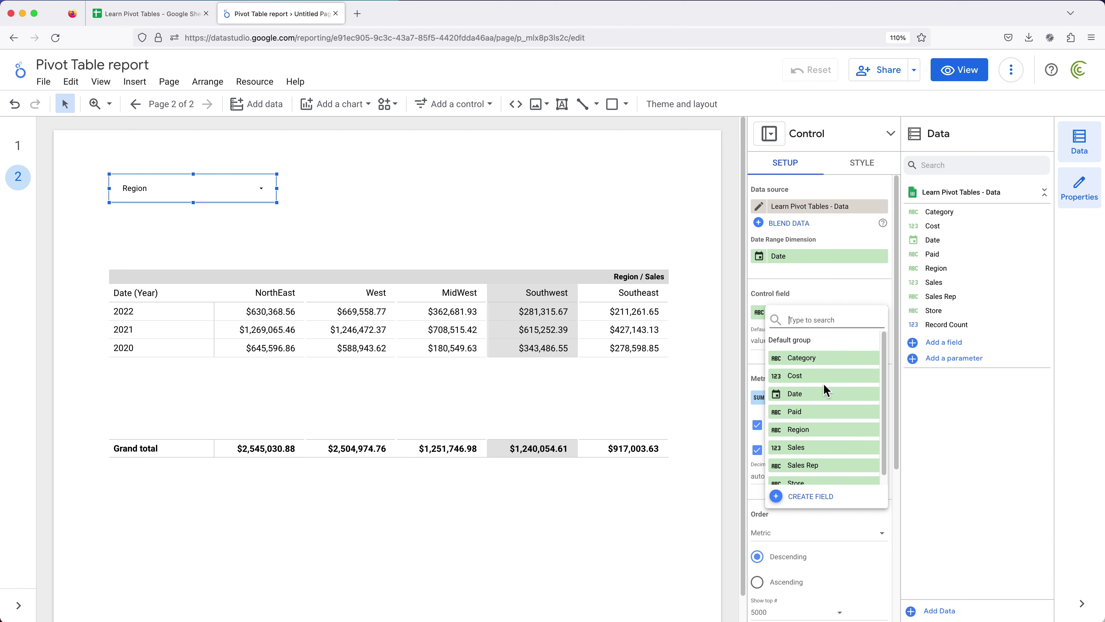
scroll(817, 418, "down", 1)
left_click(815, 458)
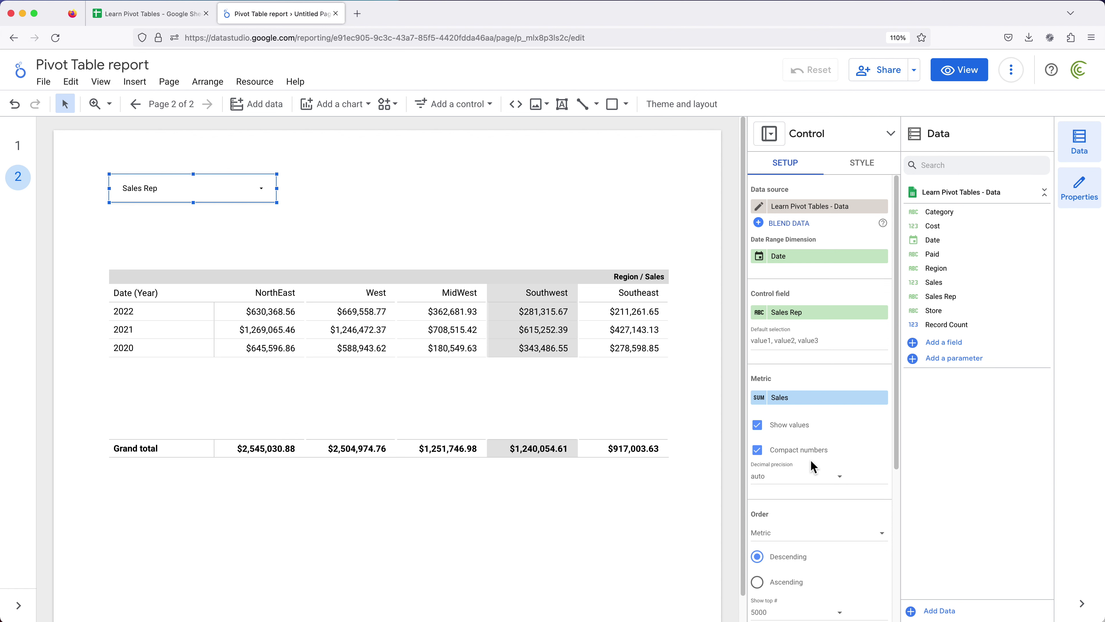
left_click(363, 188)
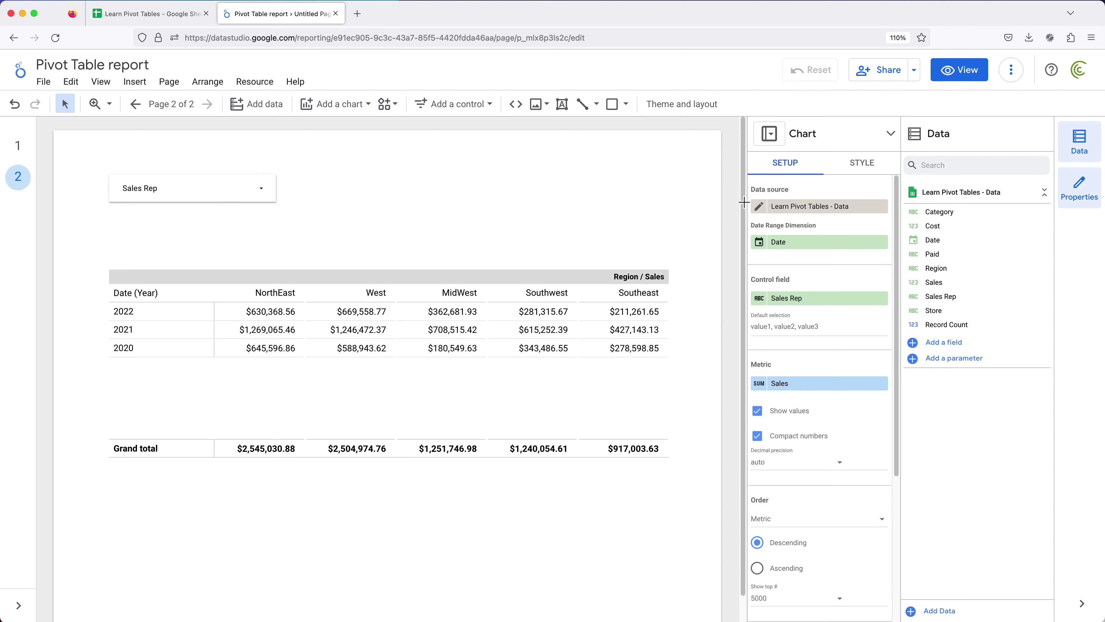
In view mode, filter the pivot table to only the third listed sales rep, and add the seventh listed rep to the filter
left_click(960, 70)
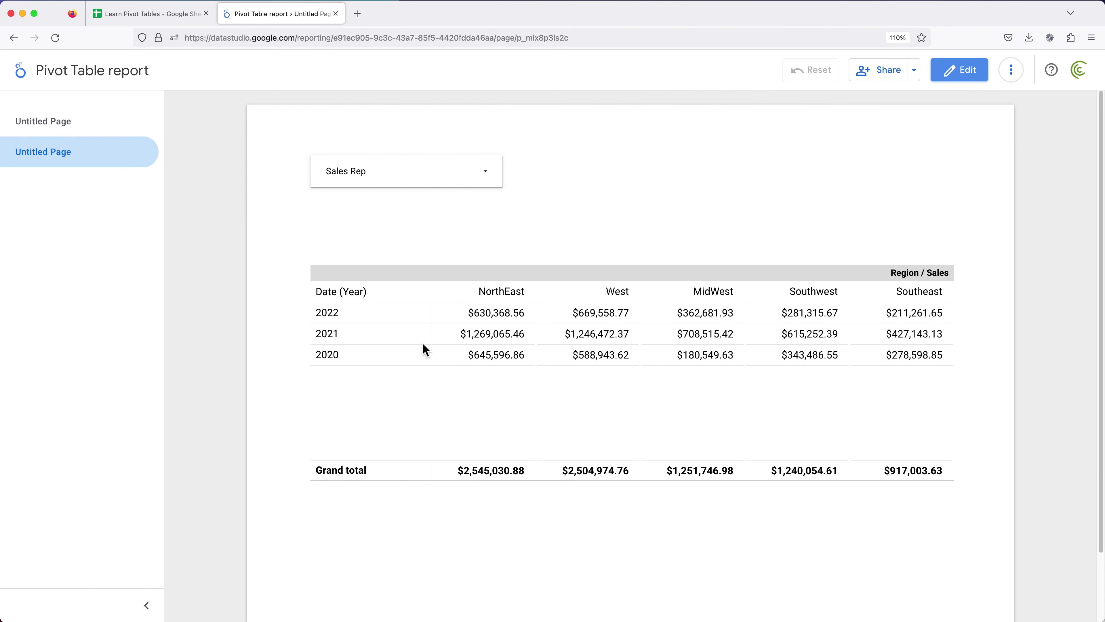
left_click(487, 176)
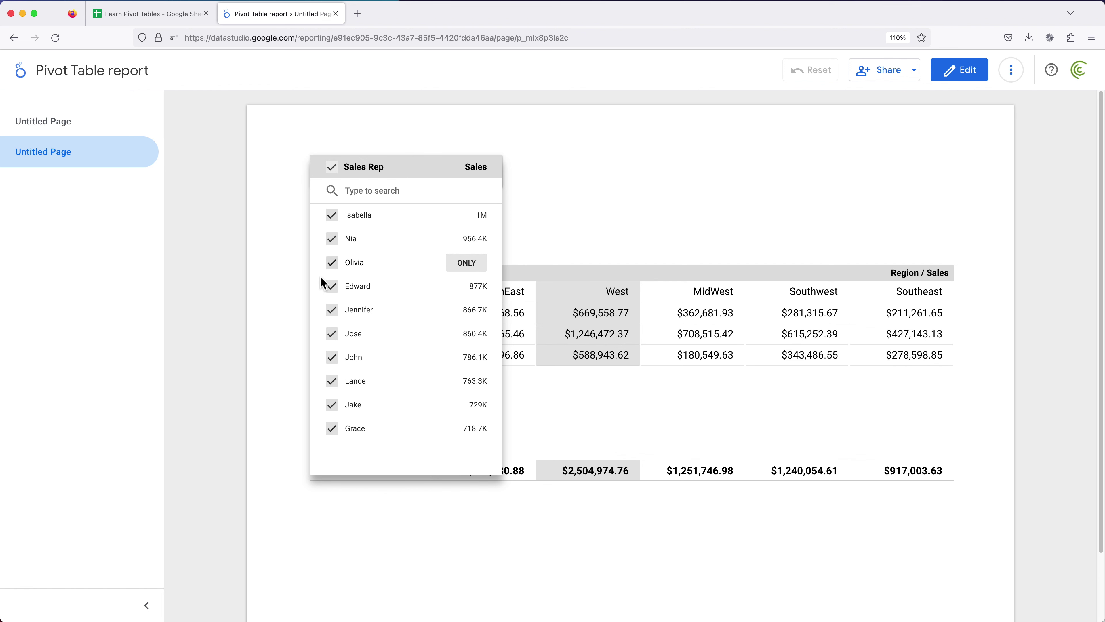
left_click(466, 263)
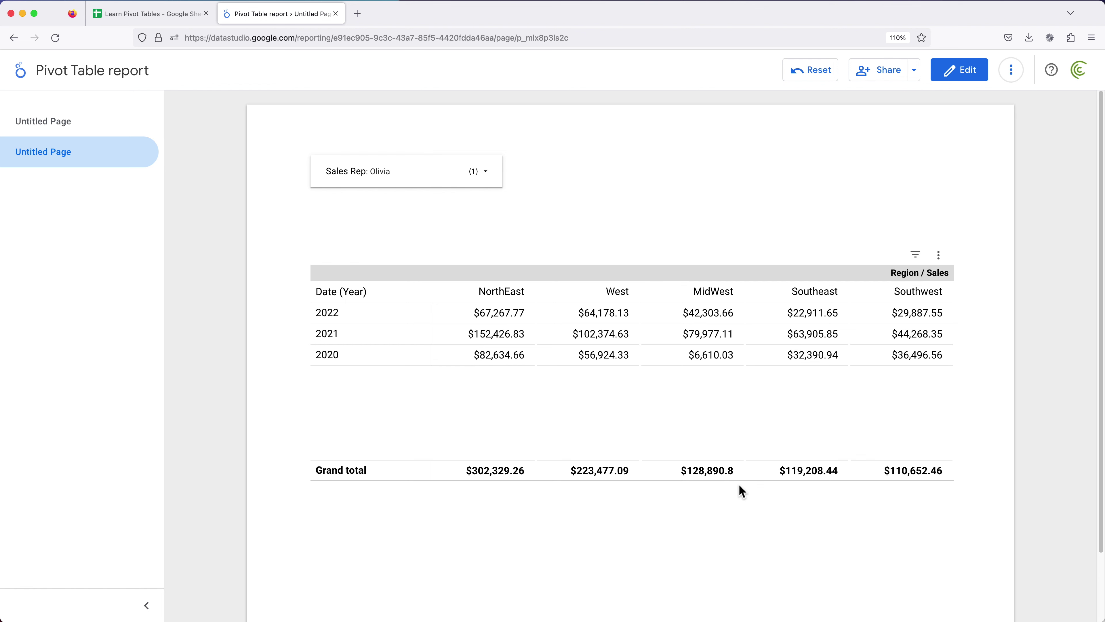
left_click(487, 173)
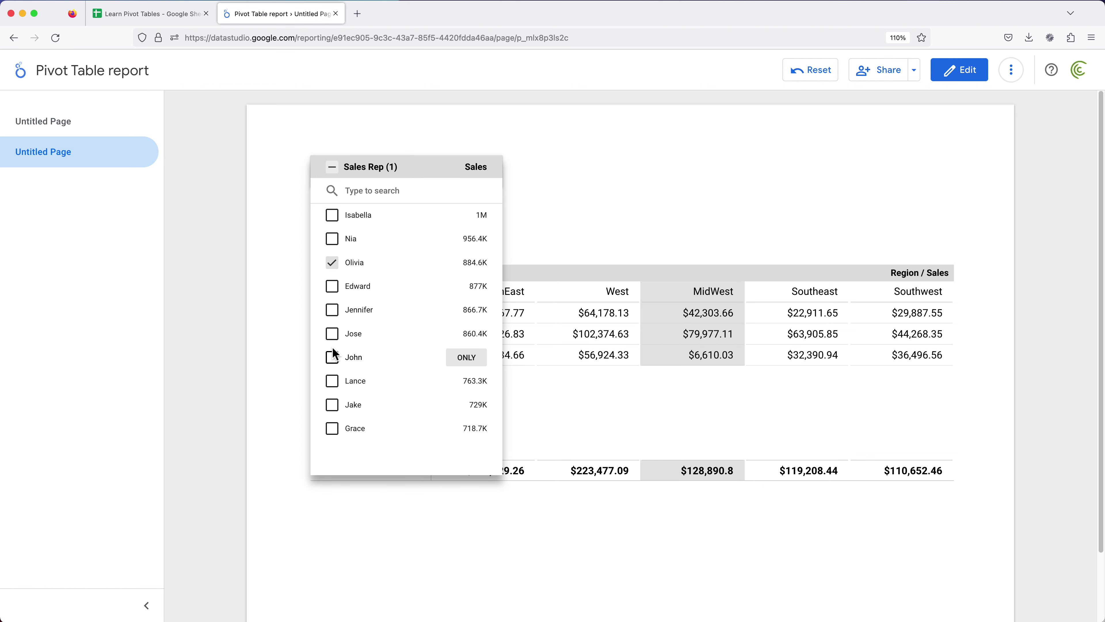
left_click(332, 358)
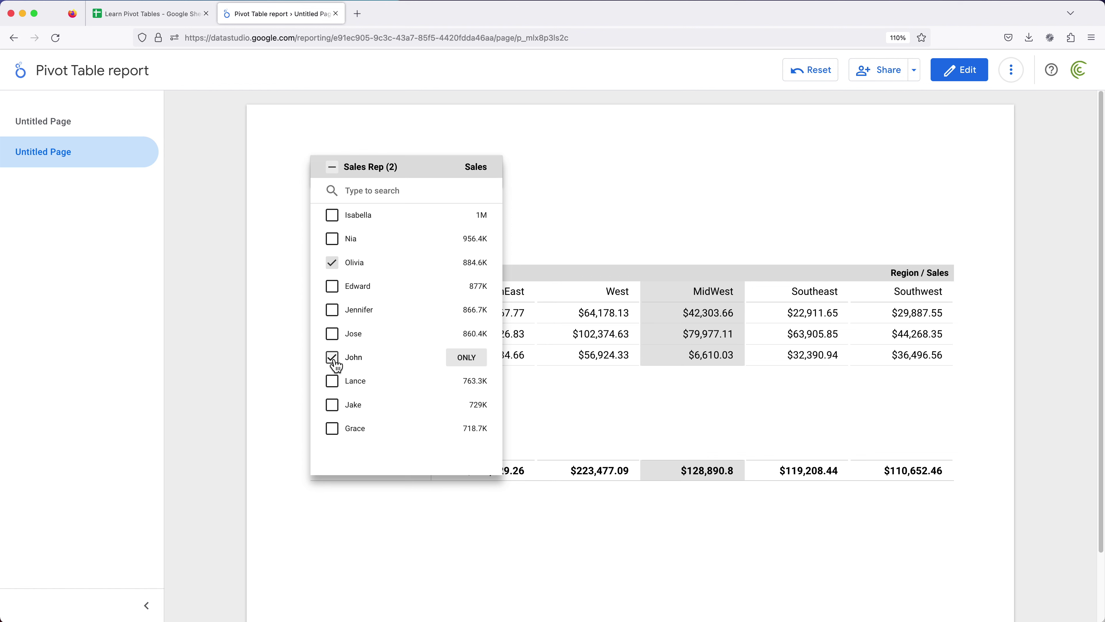
left_click(593, 210)
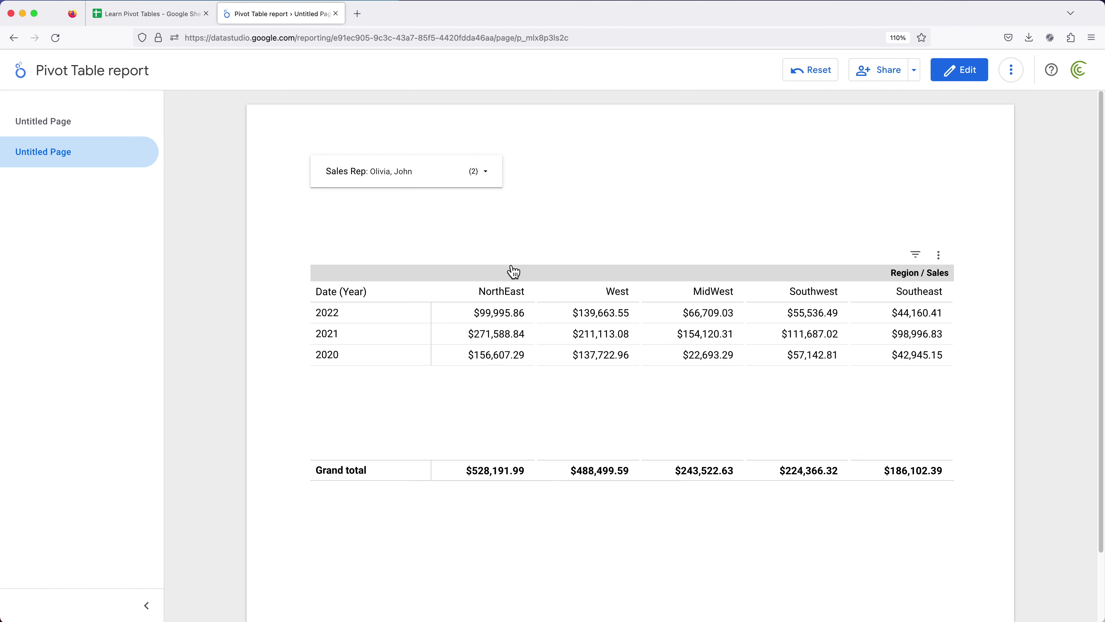
Reset the Sales Rep filter and return the report to edit mode
right_click(464, 170)
left_click(501, 200)
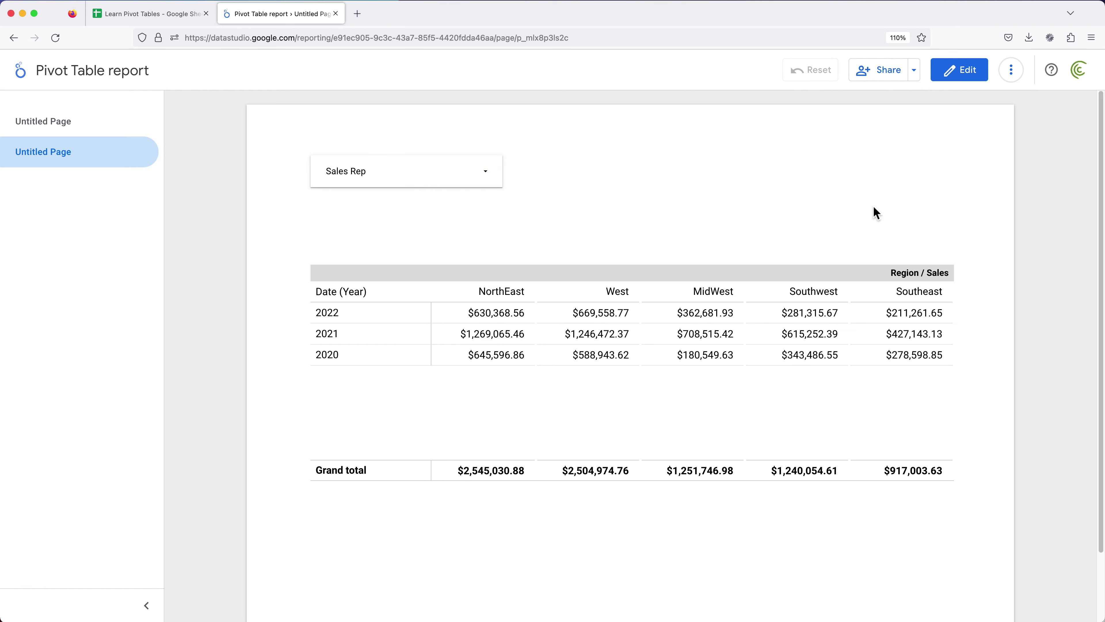
left_click(957, 82)
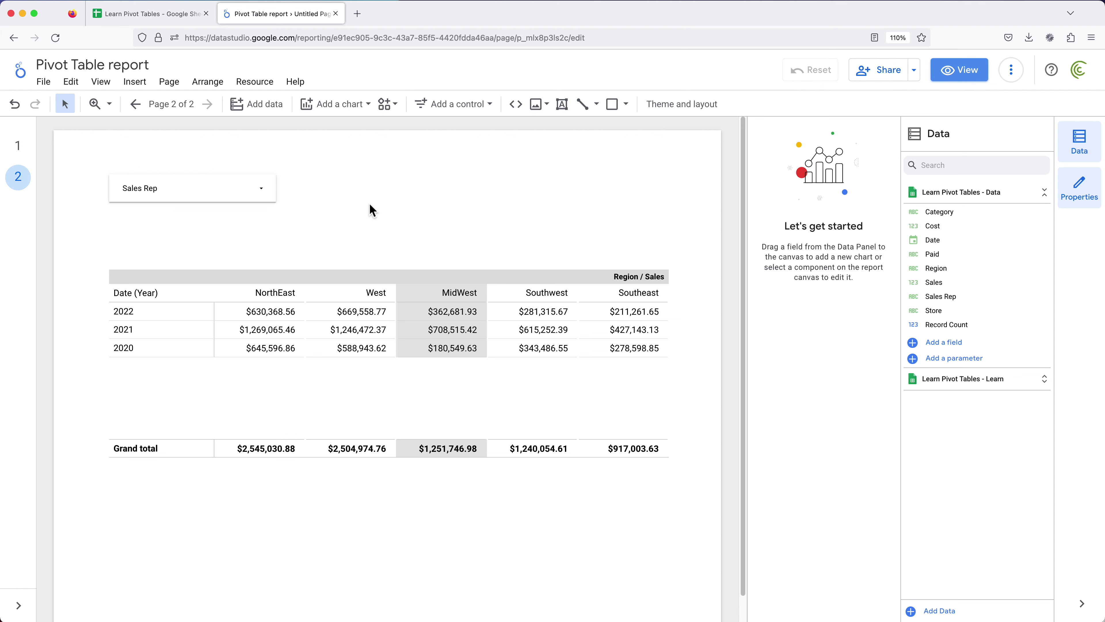
Add a second drop-down list control beside the Sales Rep control and set its control field to Category
left_click(469, 110)
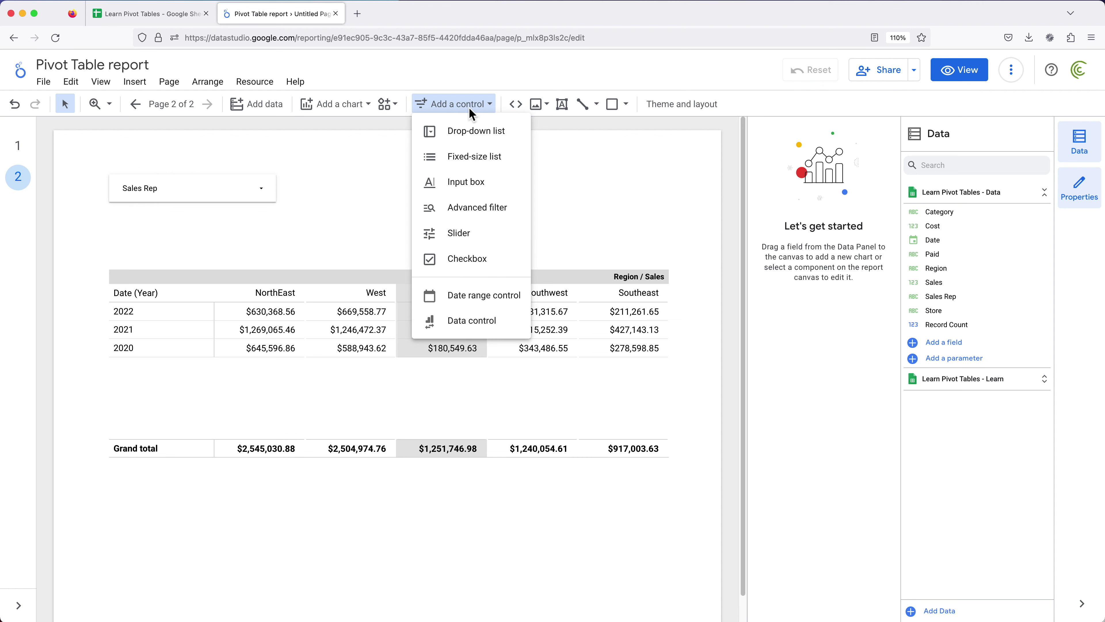
left_click(476, 131)
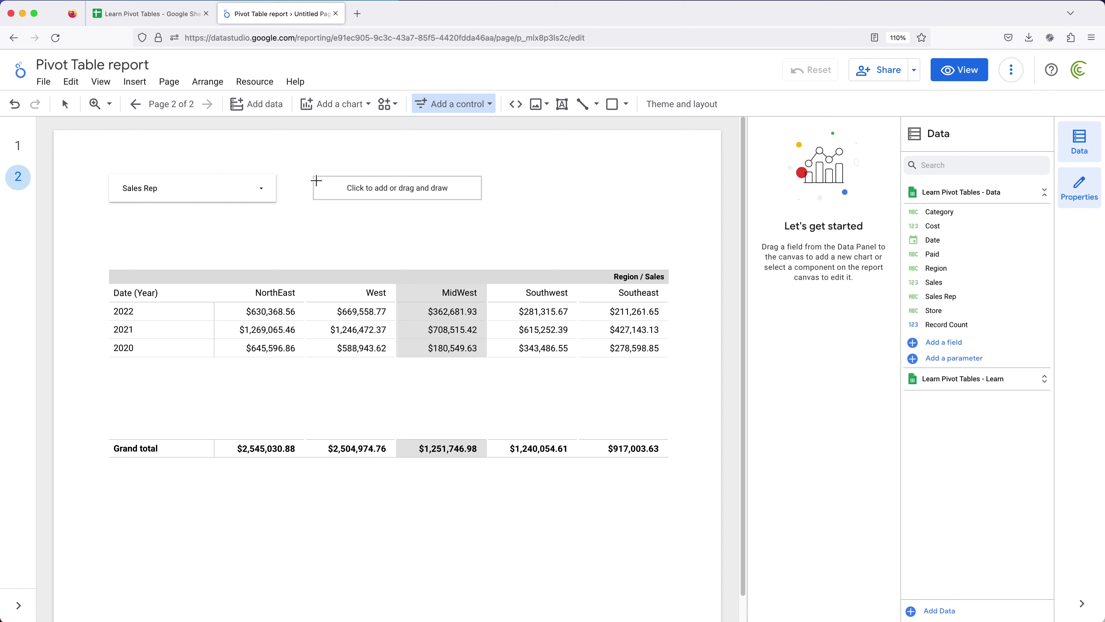
left_click(314, 178)
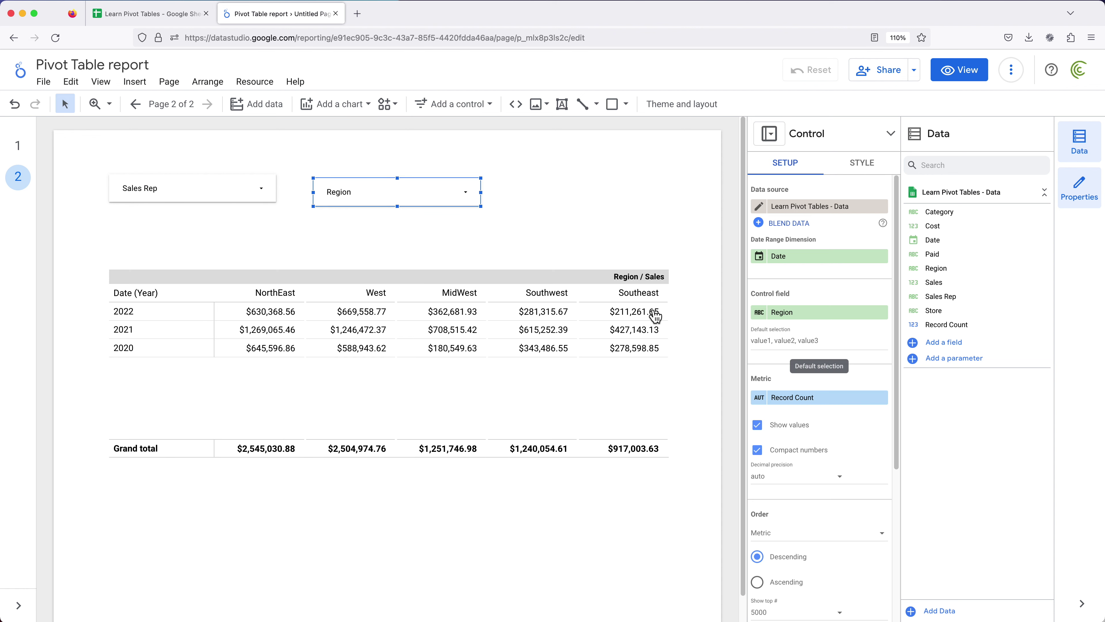
left_click(786, 315)
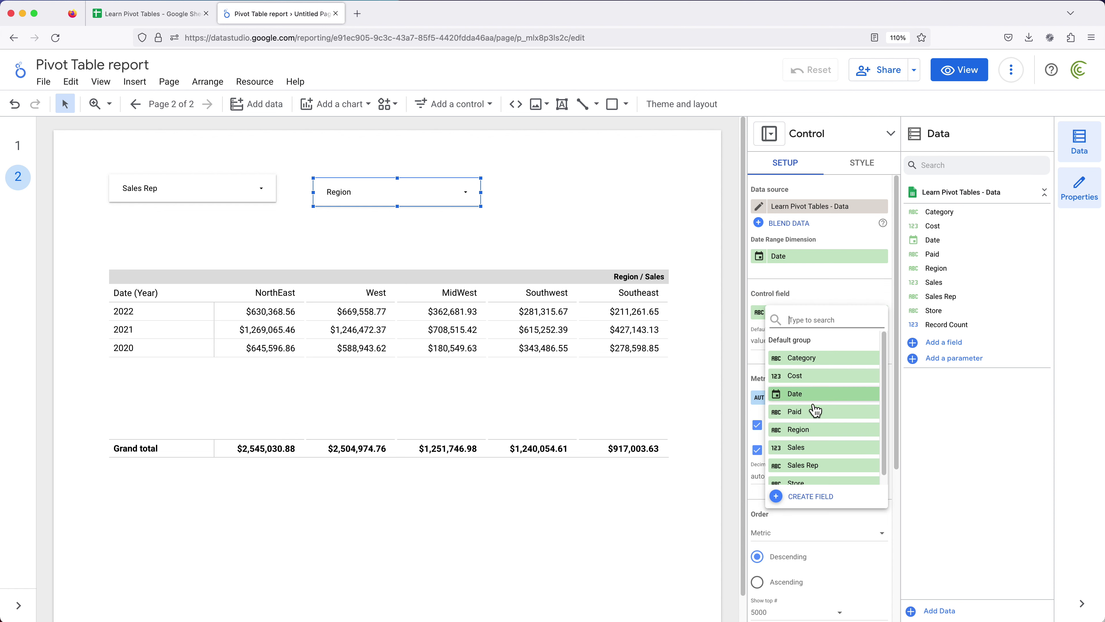
left_click(802, 359)
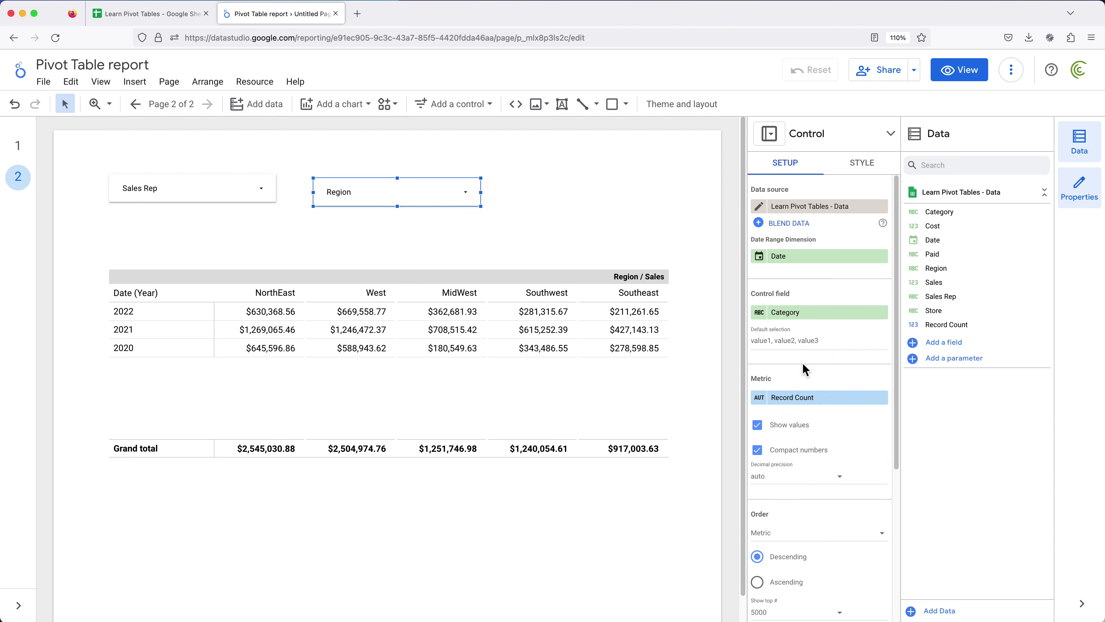
left_click(553, 201)
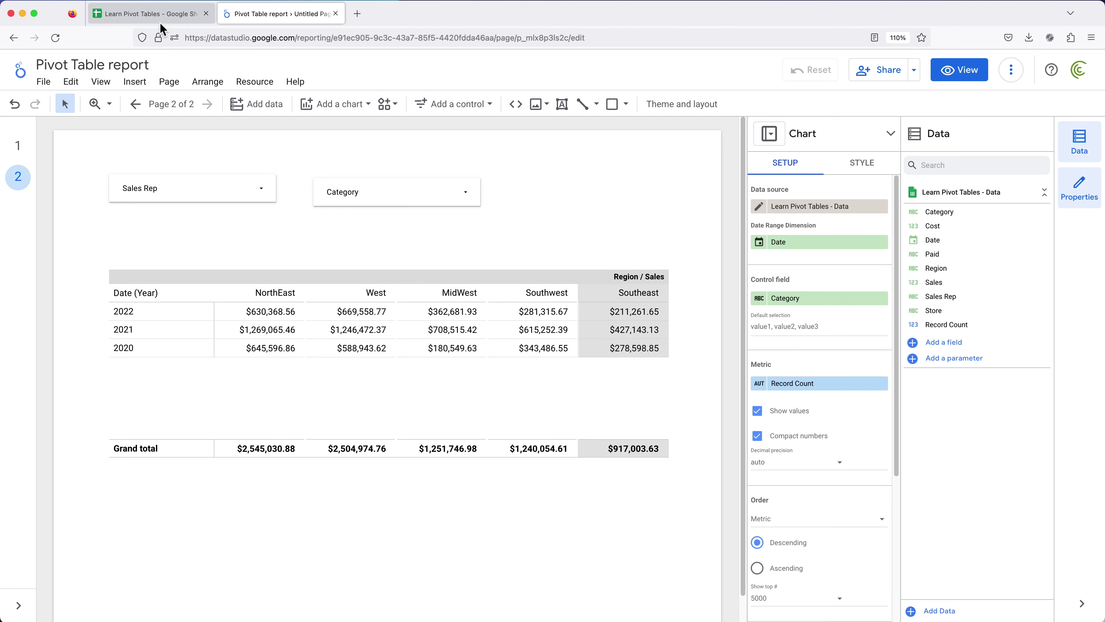
Switch to the Google Sheets source, examine the Category column entries on the Data sheet, and return to the Looker Studio report
left_click(147, 13)
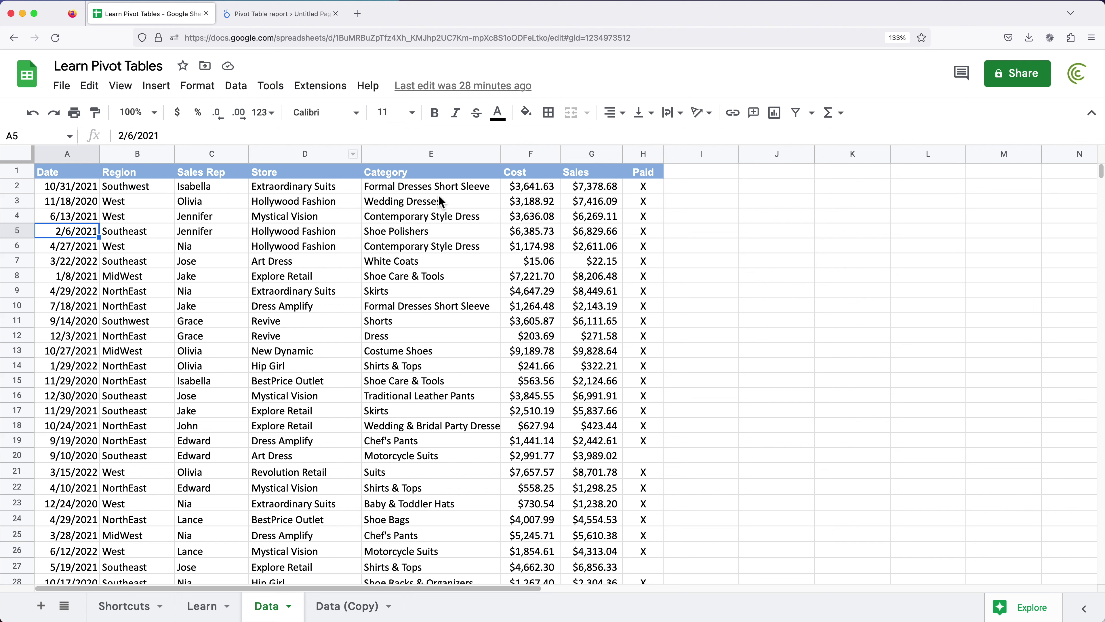
left_click_drag(435, 186, 468, 470)
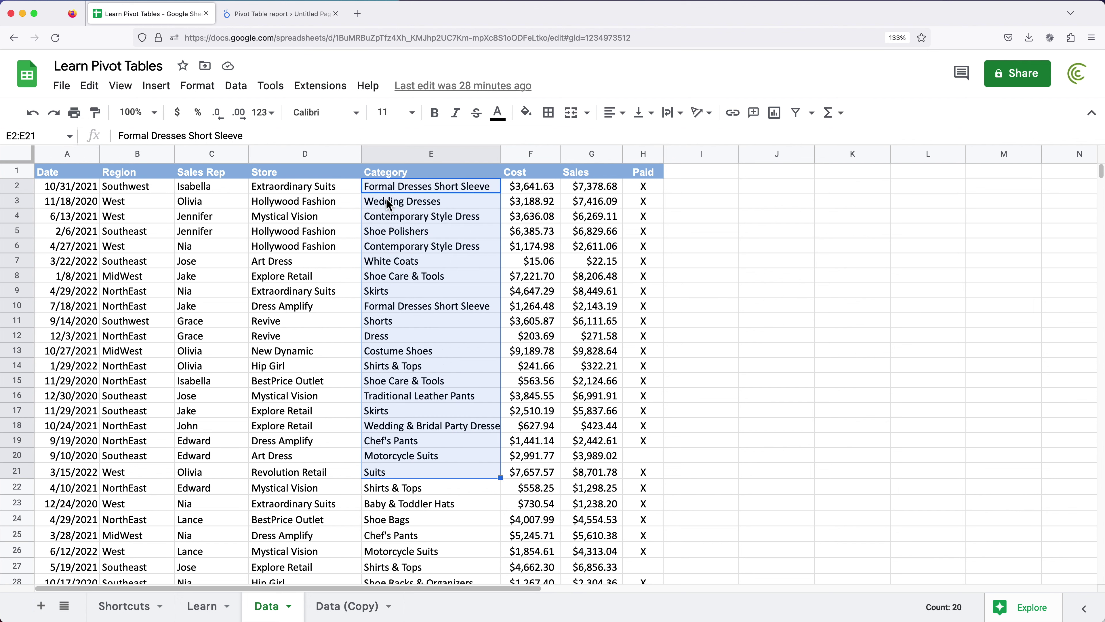
left_click(432, 338)
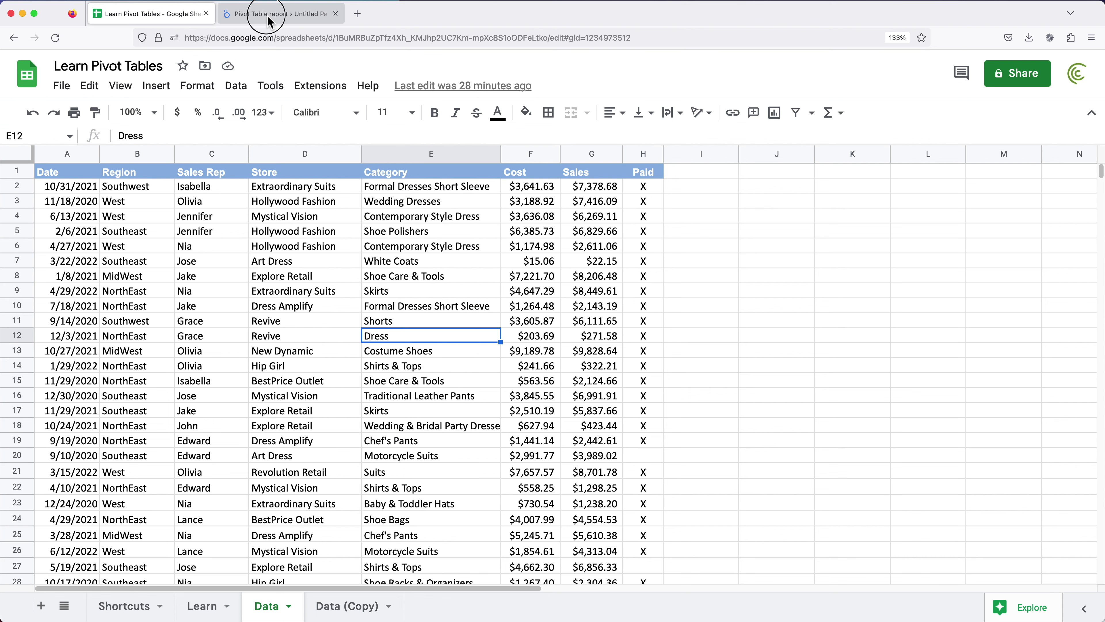
left_click(278, 13)
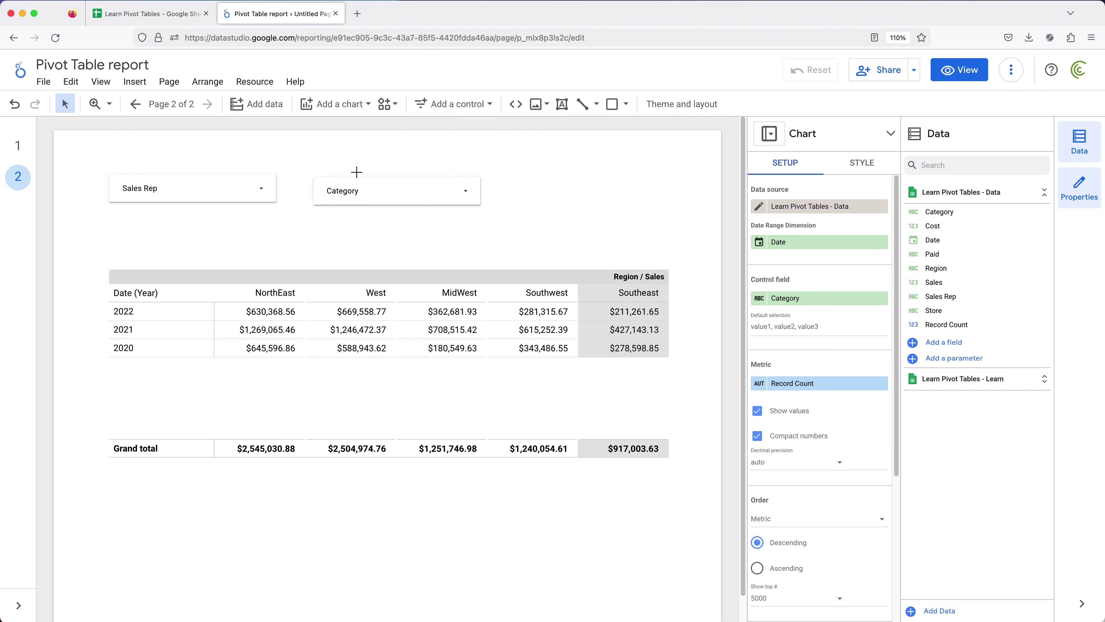
Move the Category control slightly up so it lines up with the Sales Rep control
left_click(376, 181)
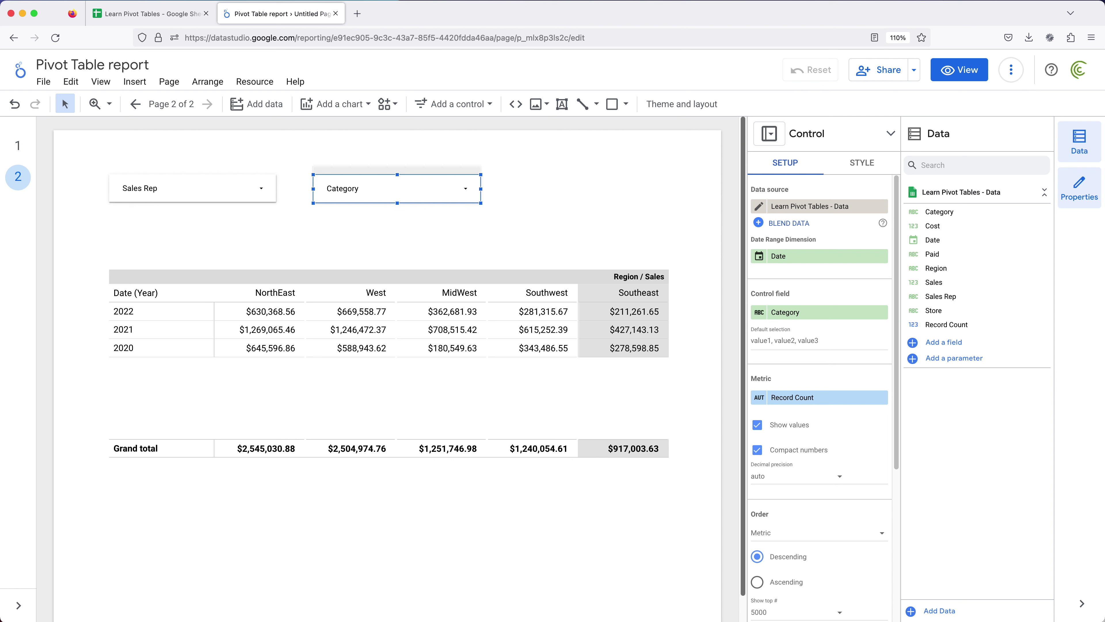
left_click(626, 228)
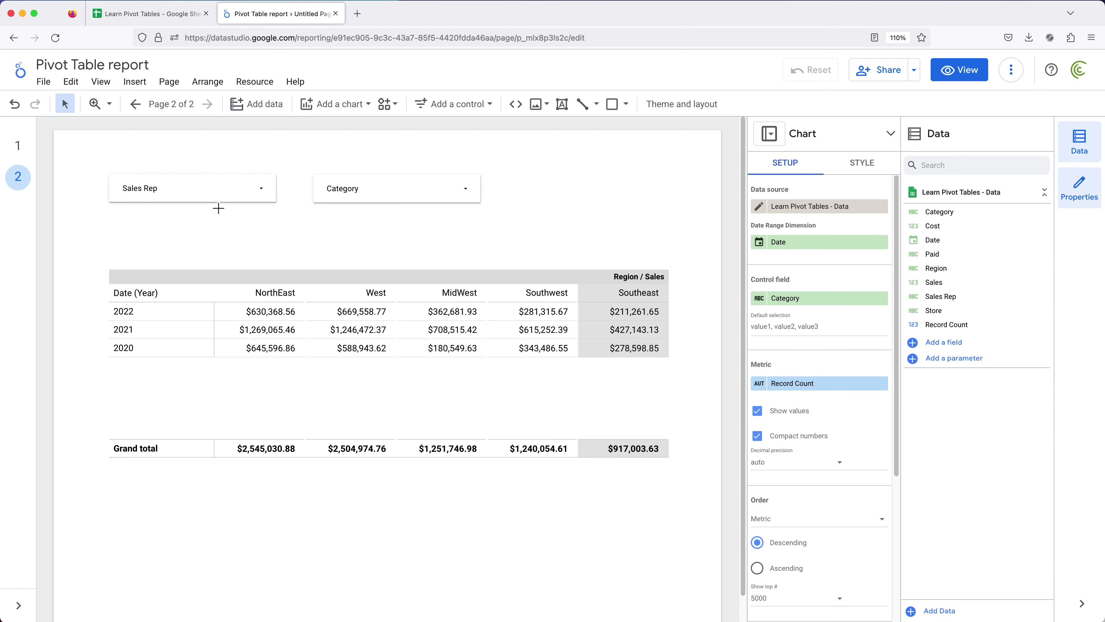
left_click(510, 192)
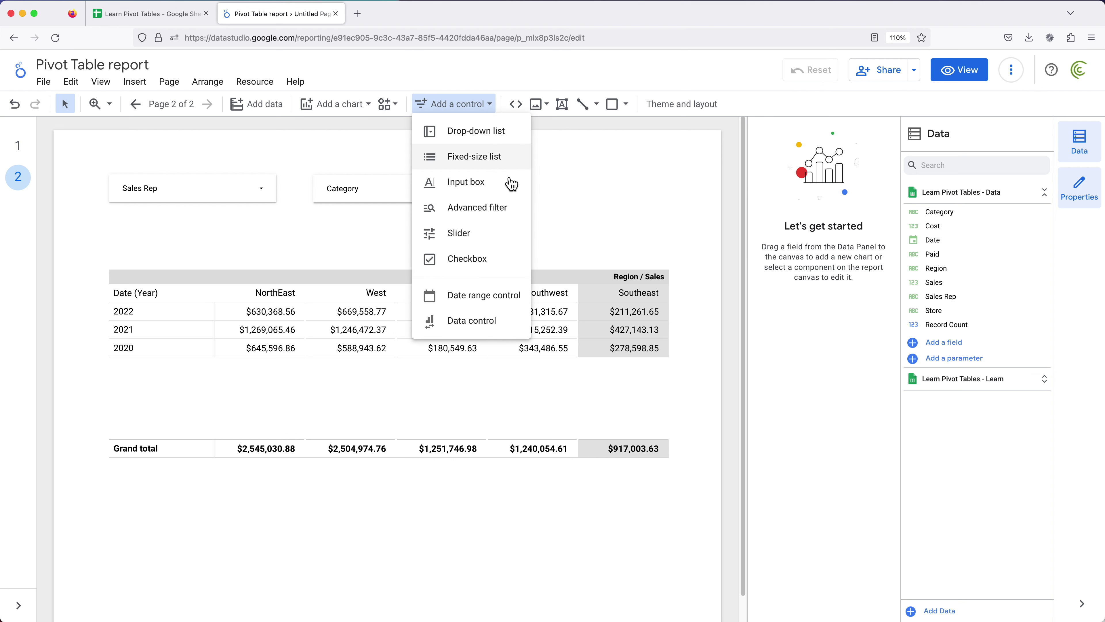
Add a date range control between the Sales Rep control and the pivot table, and check the table's date range dimension
left_click(505, 305)
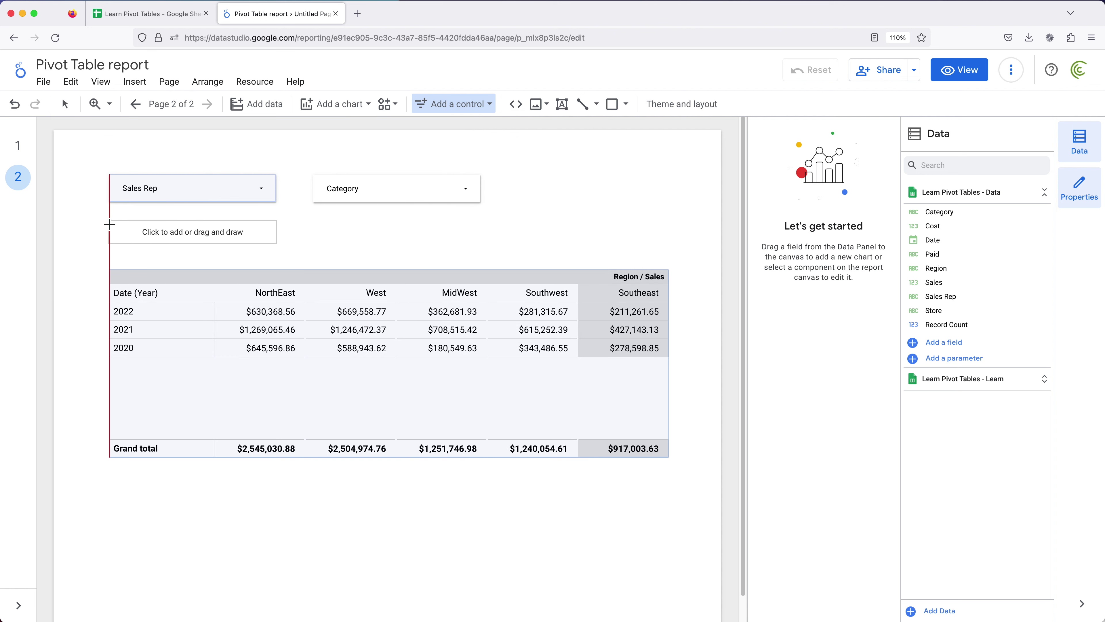
left_click(109, 224)
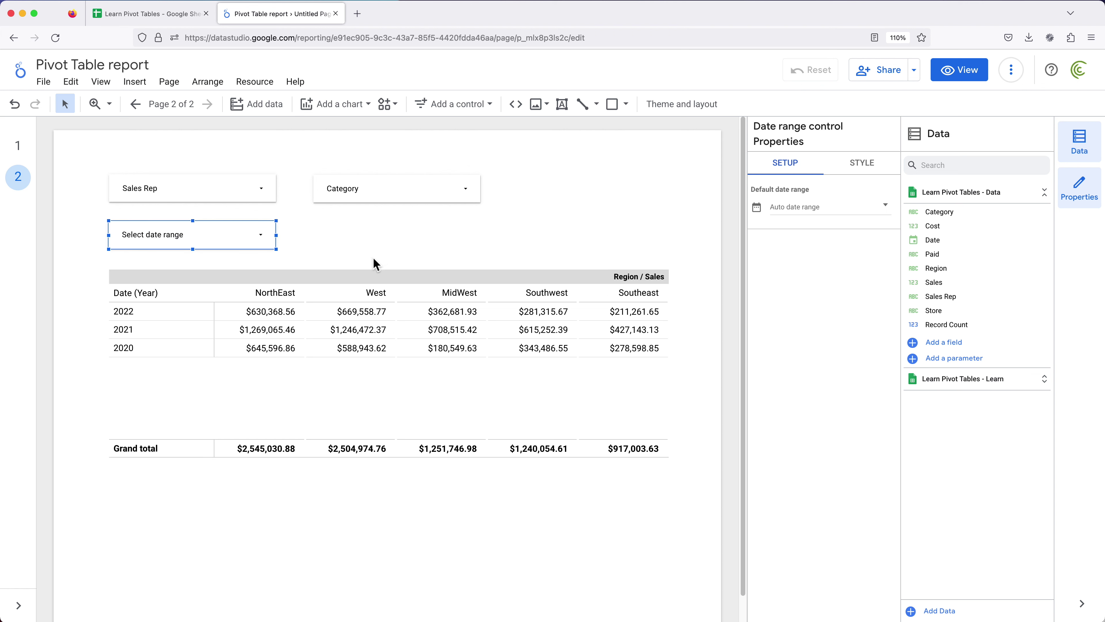
left_click(269, 274)
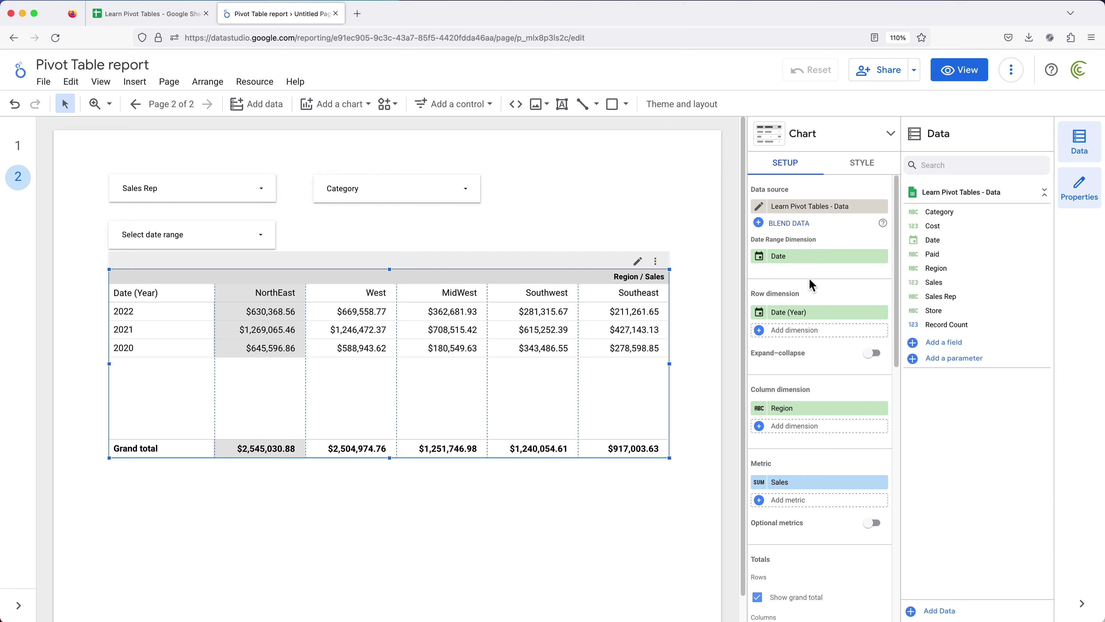
left_click(247, 221)
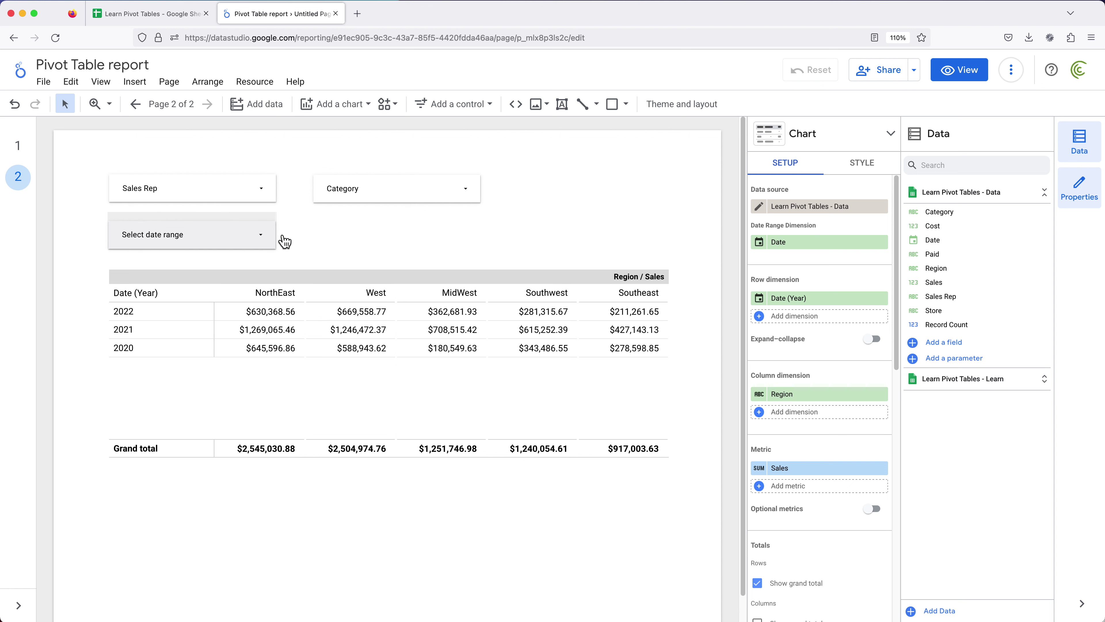
left_click(237, 225)
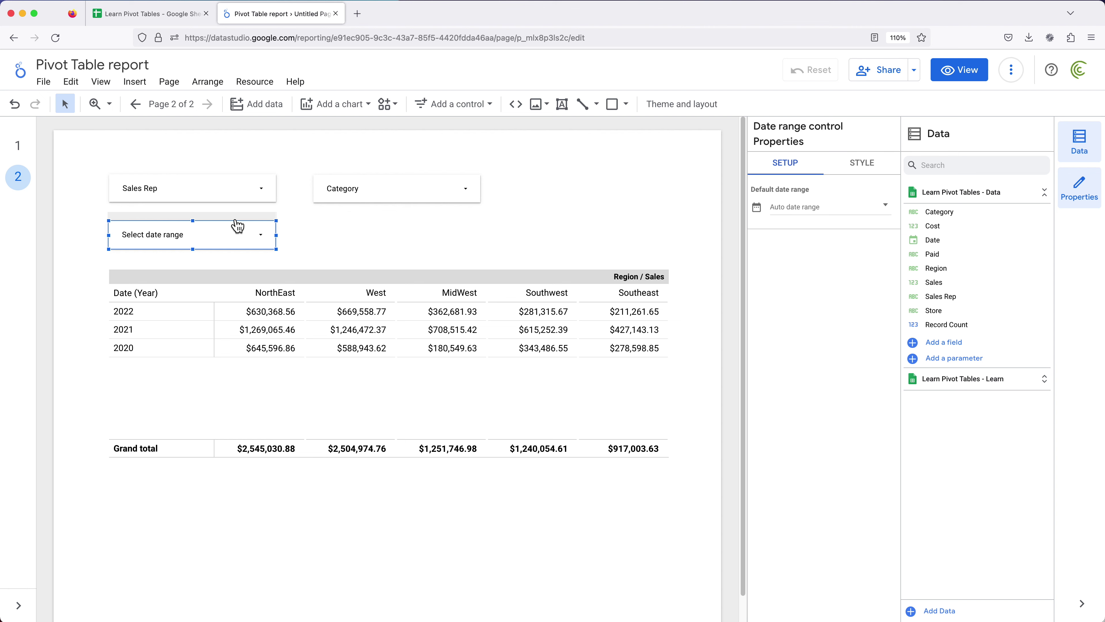
In view mode, look through the date range control's preset ranges and set the range type to Fixed
left_click(959, 74)
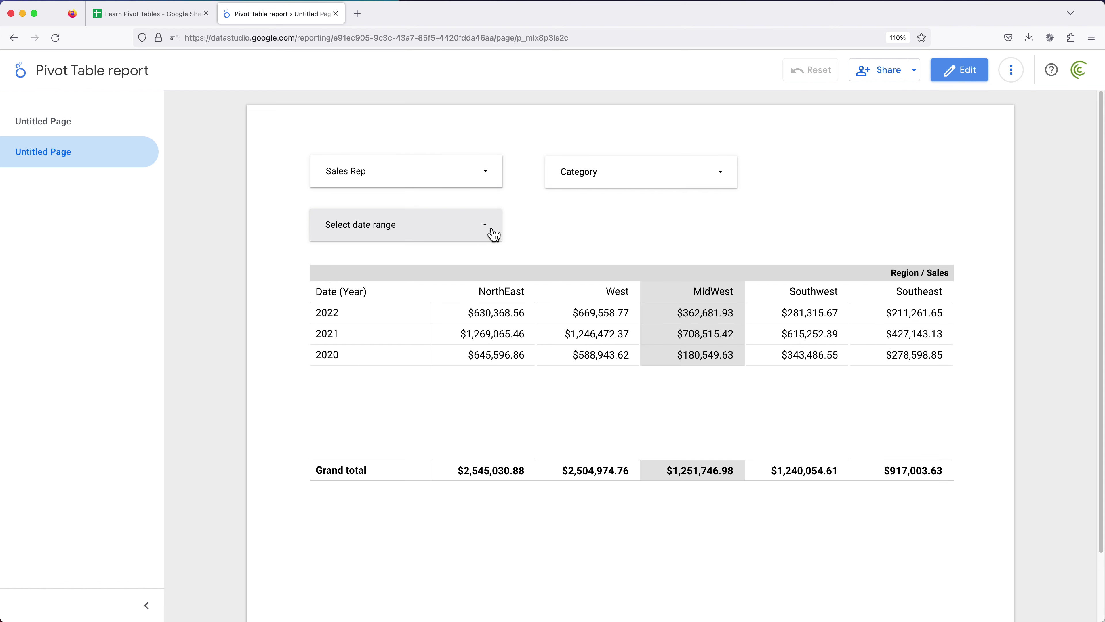
left_click(485, 229)
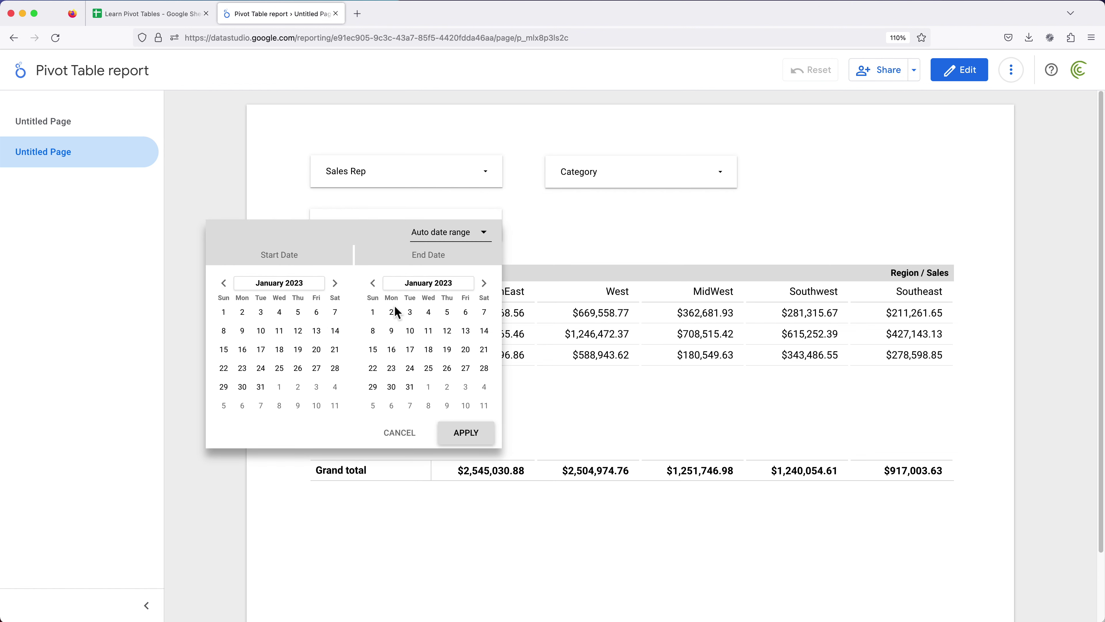
left_click(479, 242)
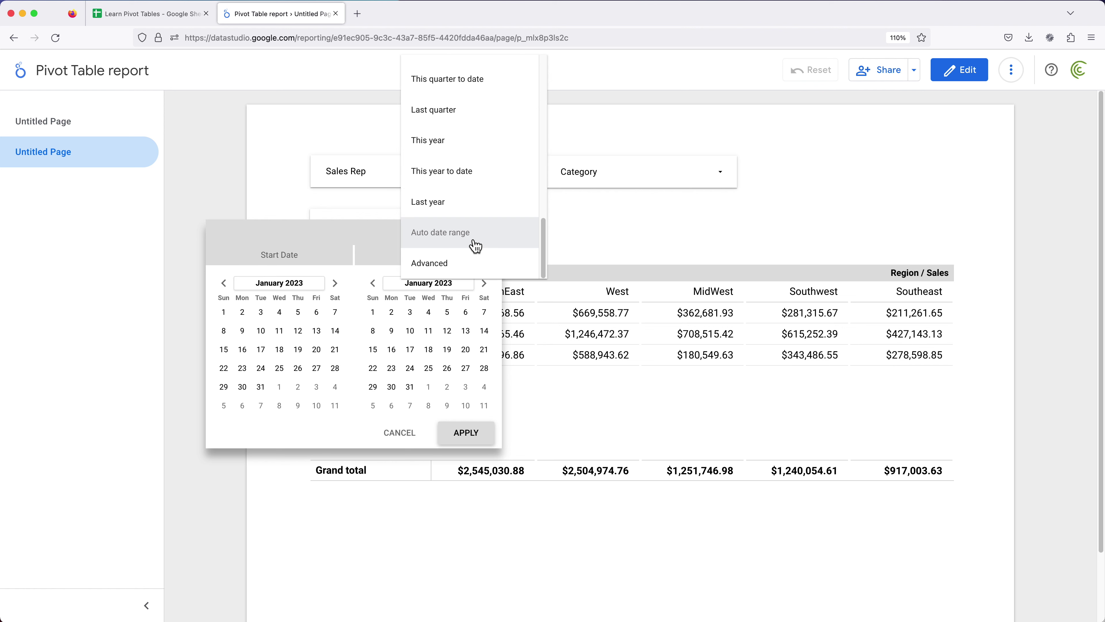
scroll(478, 214, "up", 10)
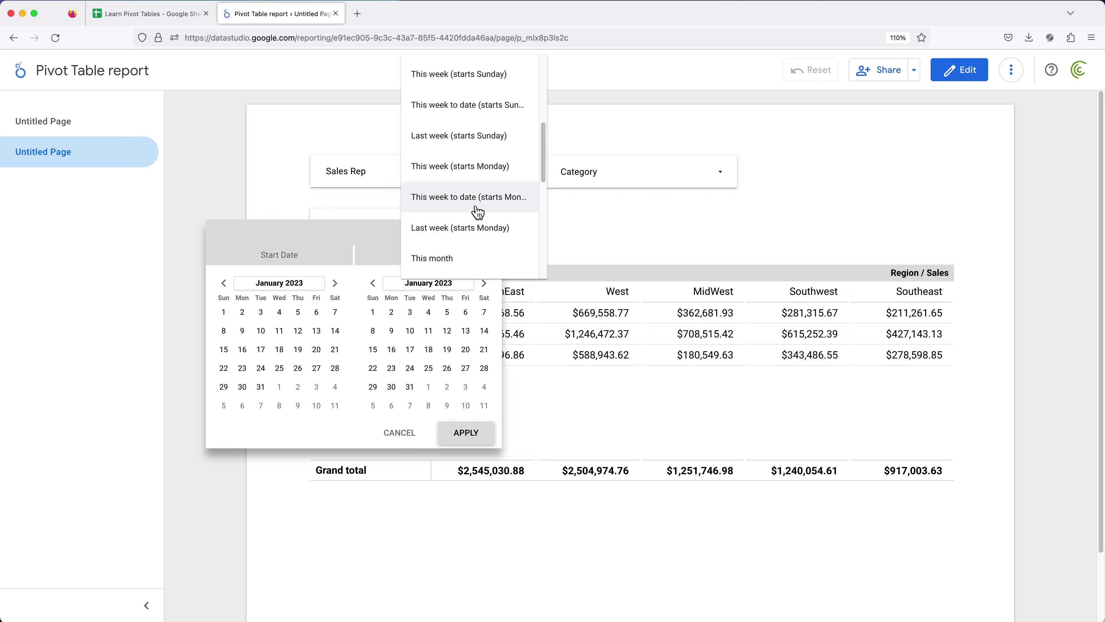
scroll(457, 150, "up", 3)
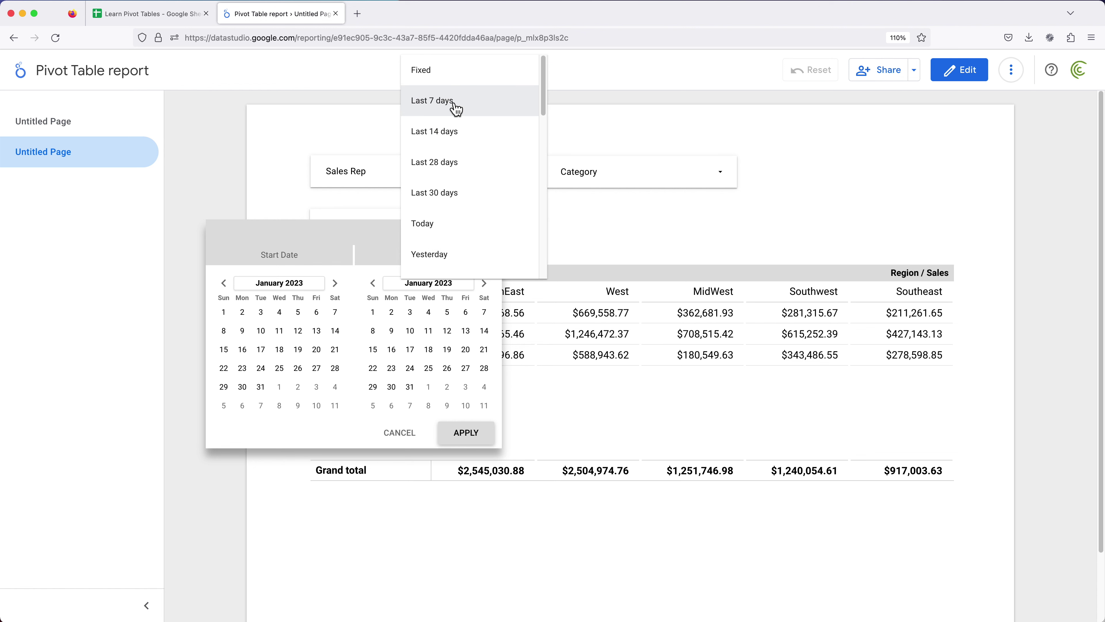
scroll(476, 179, "down", 1)
scroll(477, 215, "down", 2)
scroll(489, 192, "up", 3)
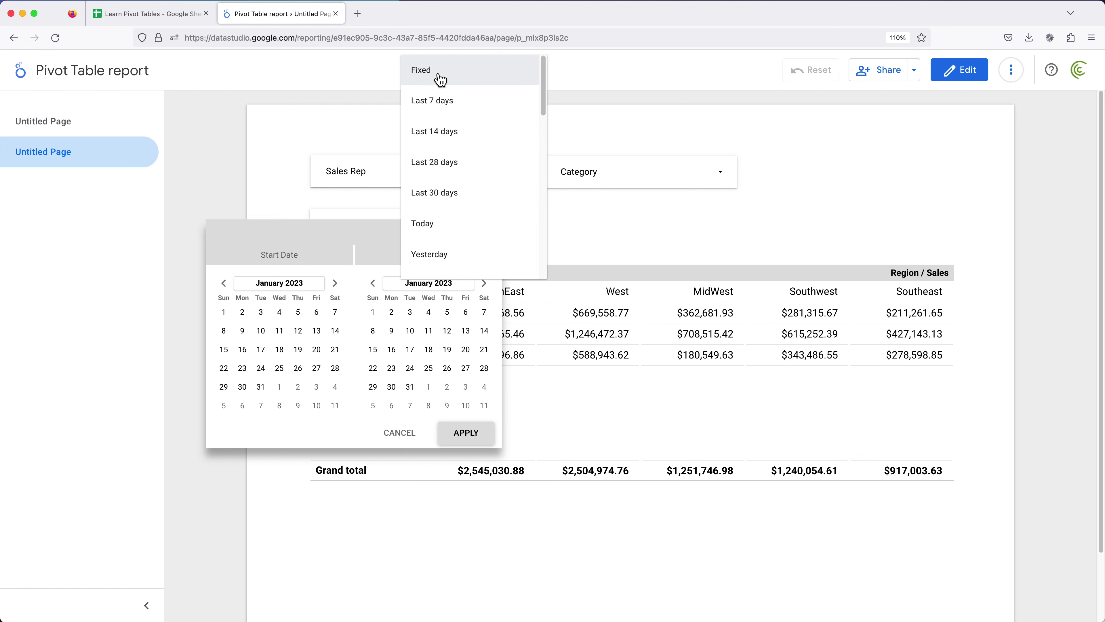
left_click(447, 79)
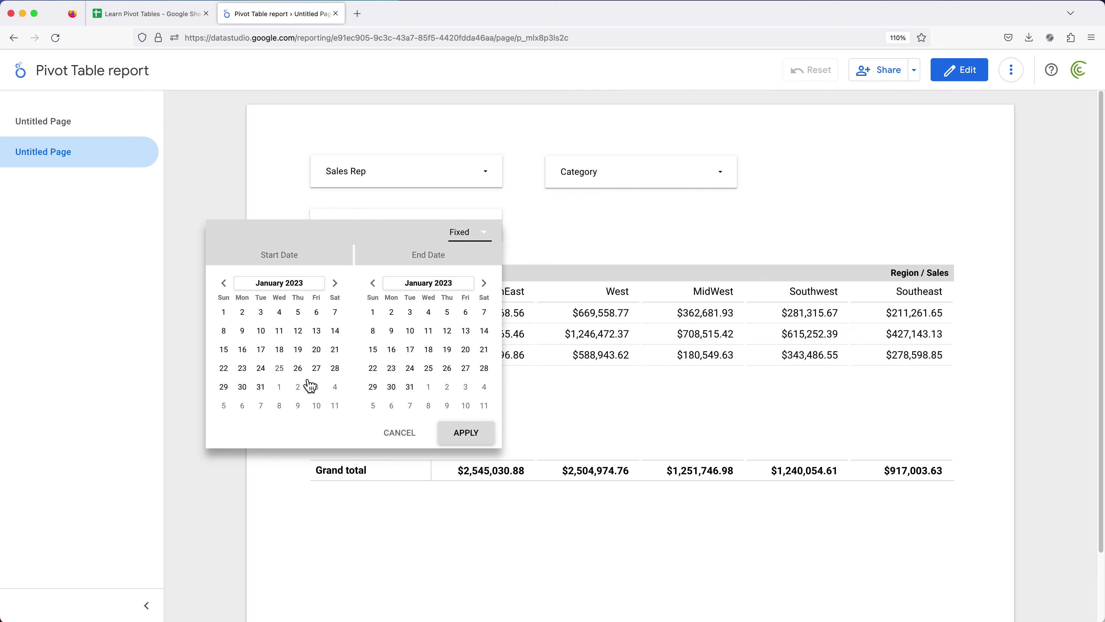
Set the date range's start date to November 1, 2020
left_click(262, 287)
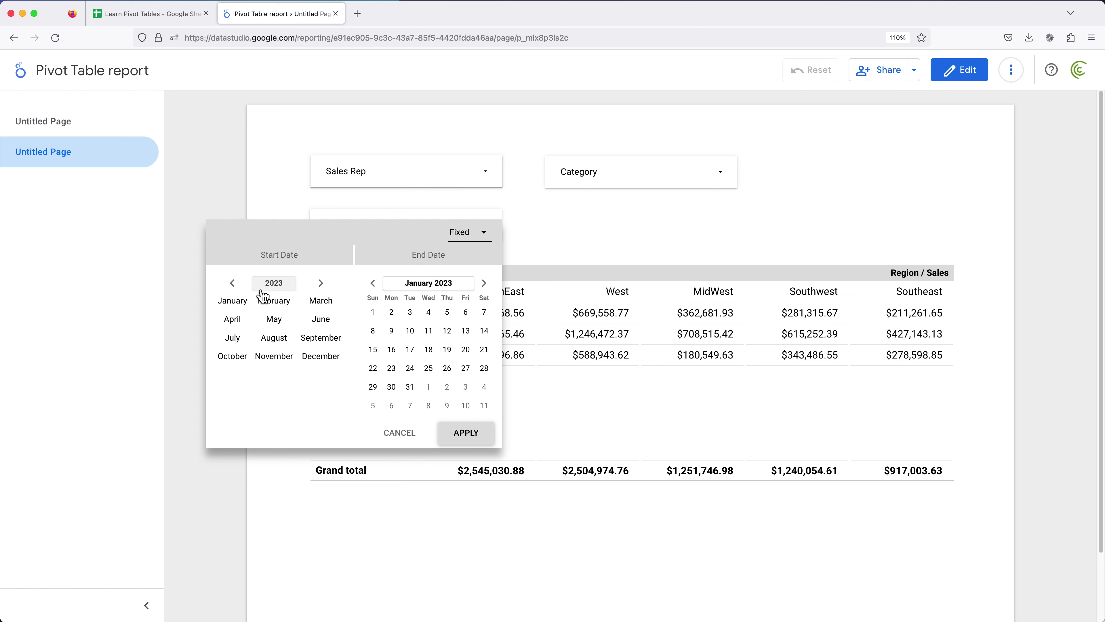
left_click(233, 284)
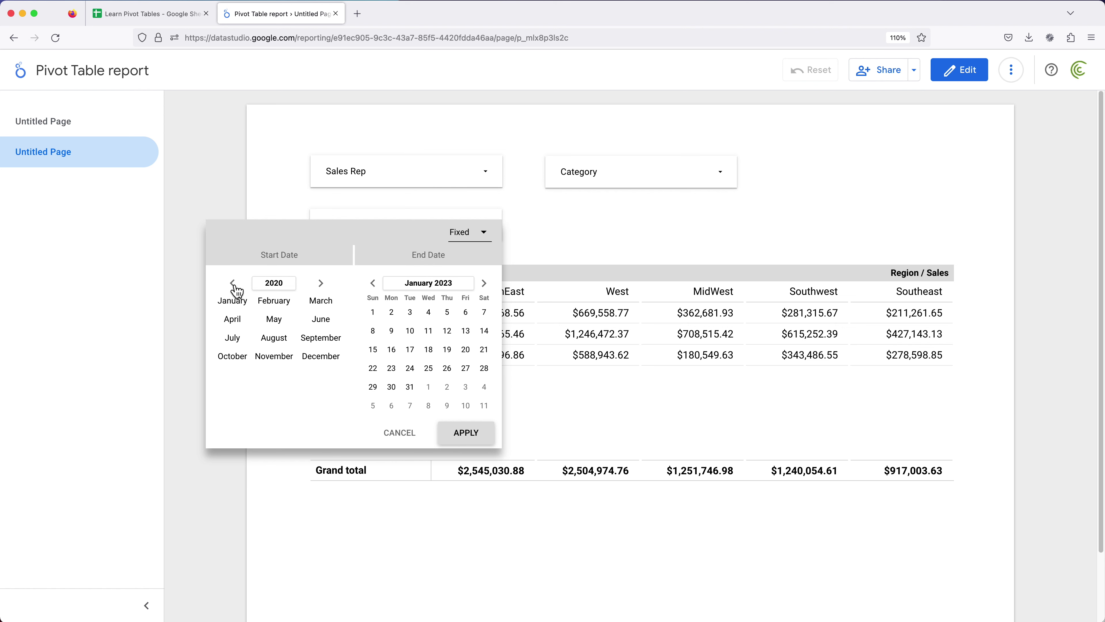
left_click(274, 356)
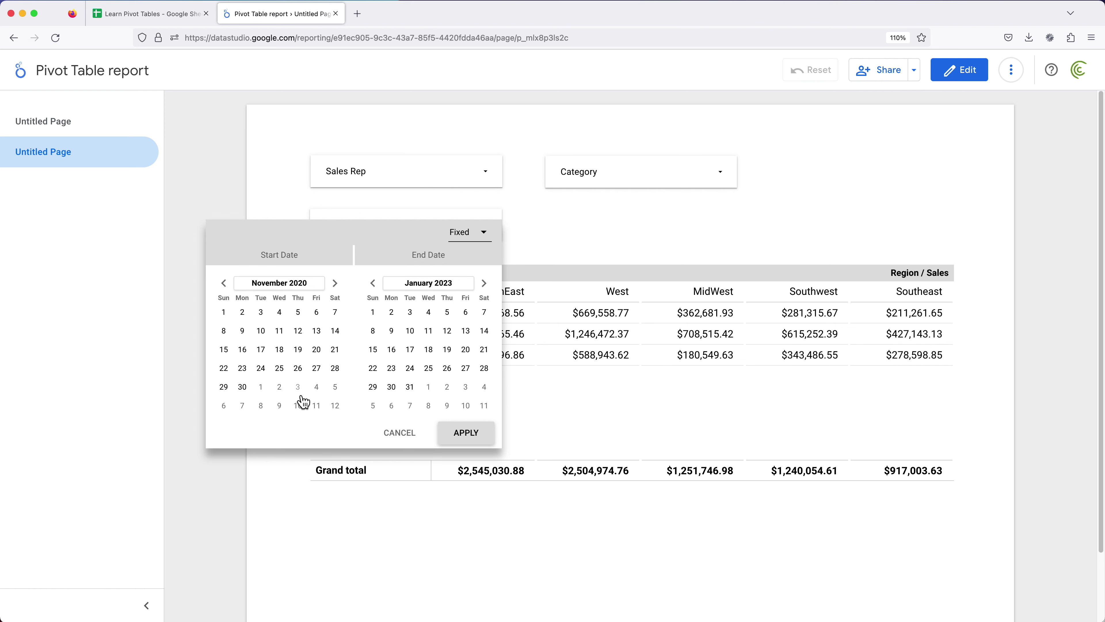
left_click(224, 311)
Set the date range's end date to October 31, 2021 and apply the range
left_click(452, 282)
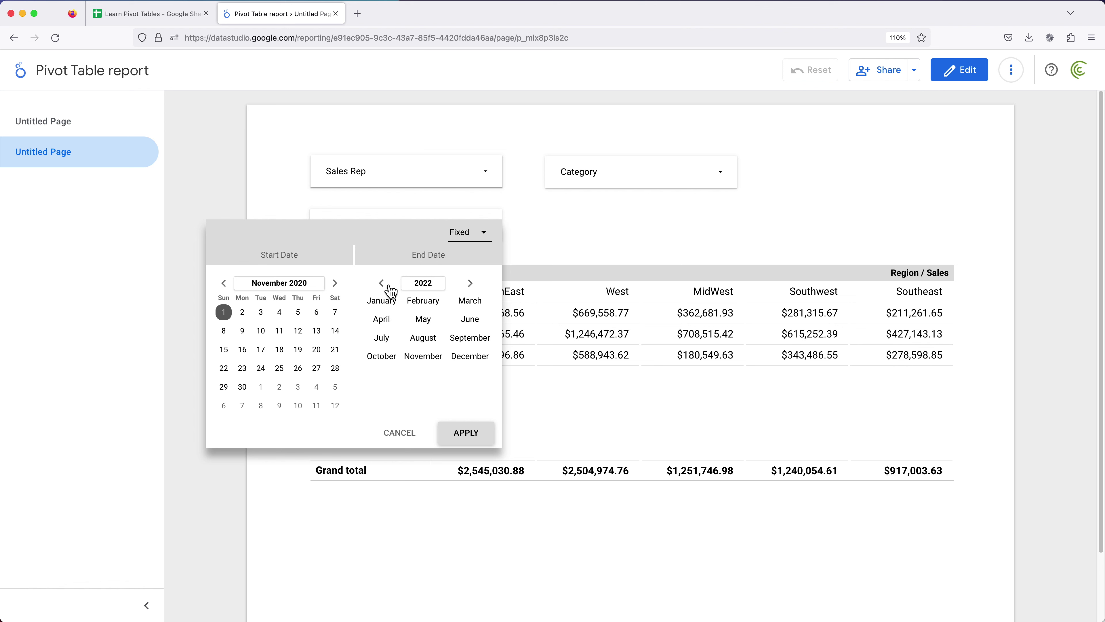
left_click(428, 358)
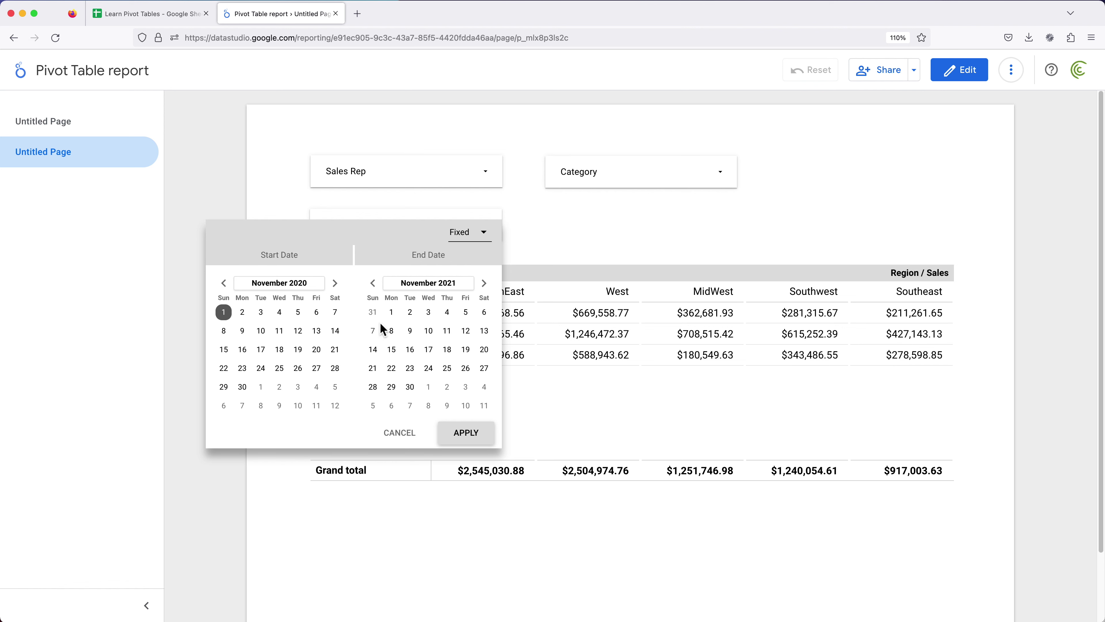
left_click(391, 312)
left_click(377, 285)
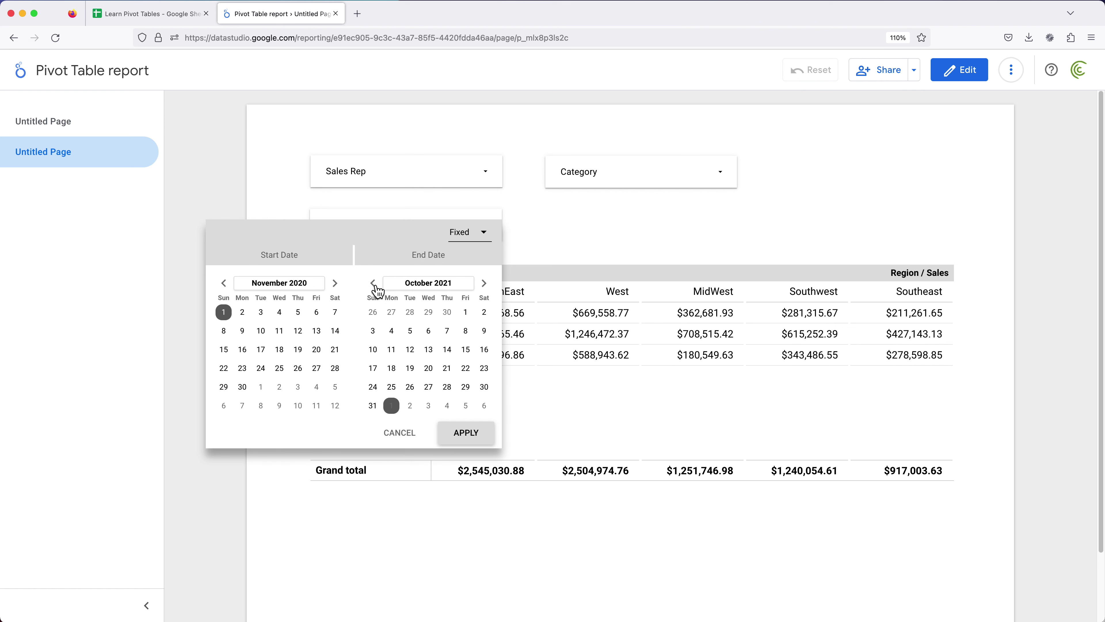
left_click(374, 406)
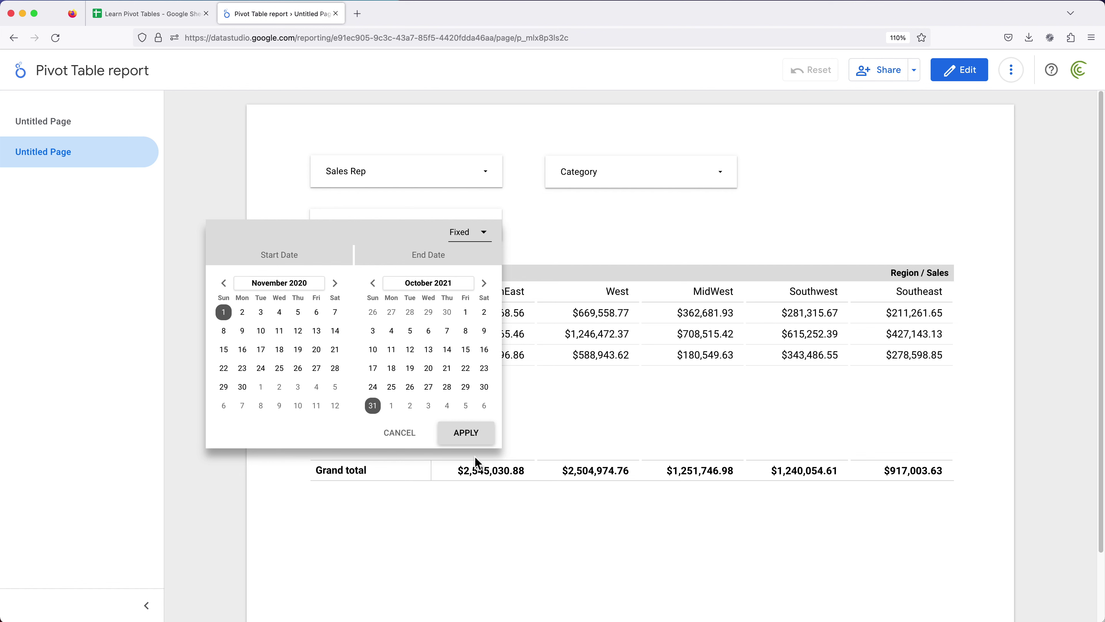
left_click(475, 437)
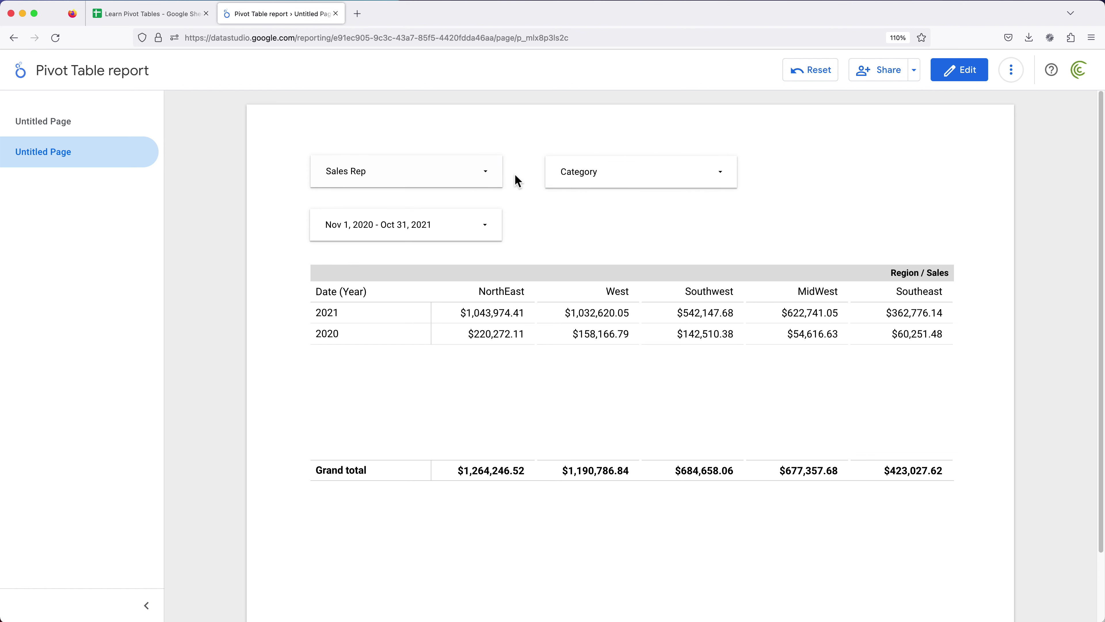
Filter the pivot table to only the first listed sales rep
left_click(488, 176)
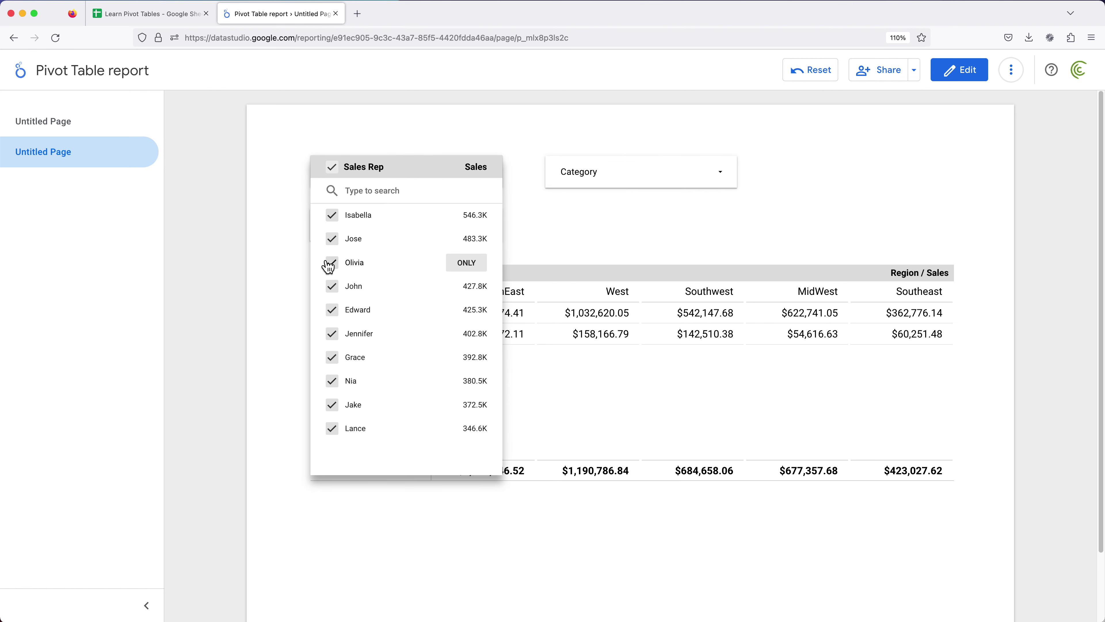
left_click(468, 217)
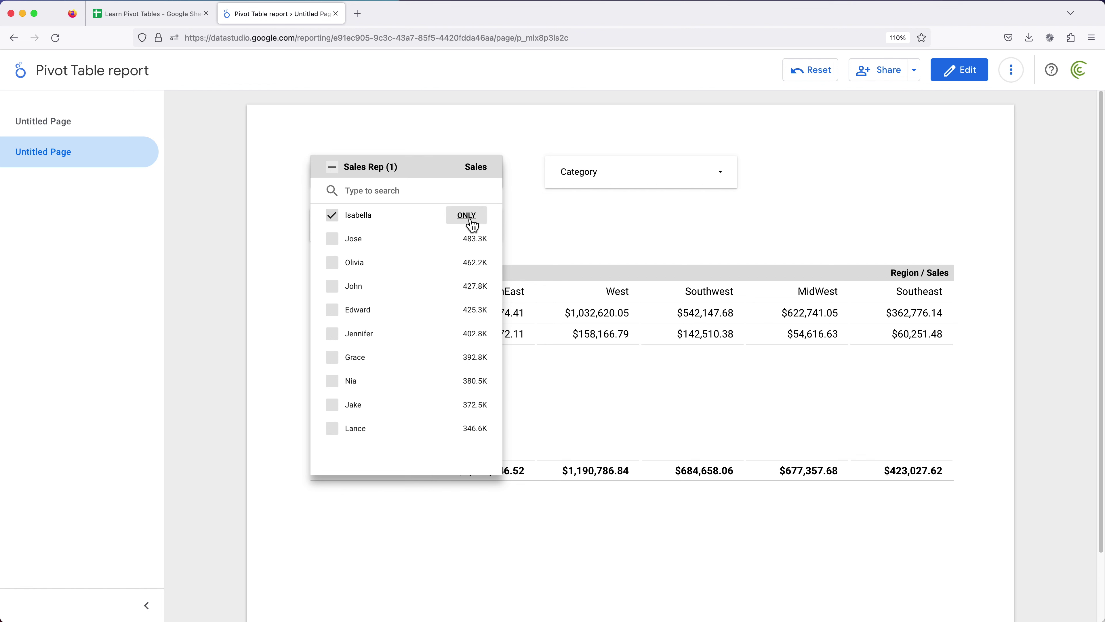
left_click(645, 237)
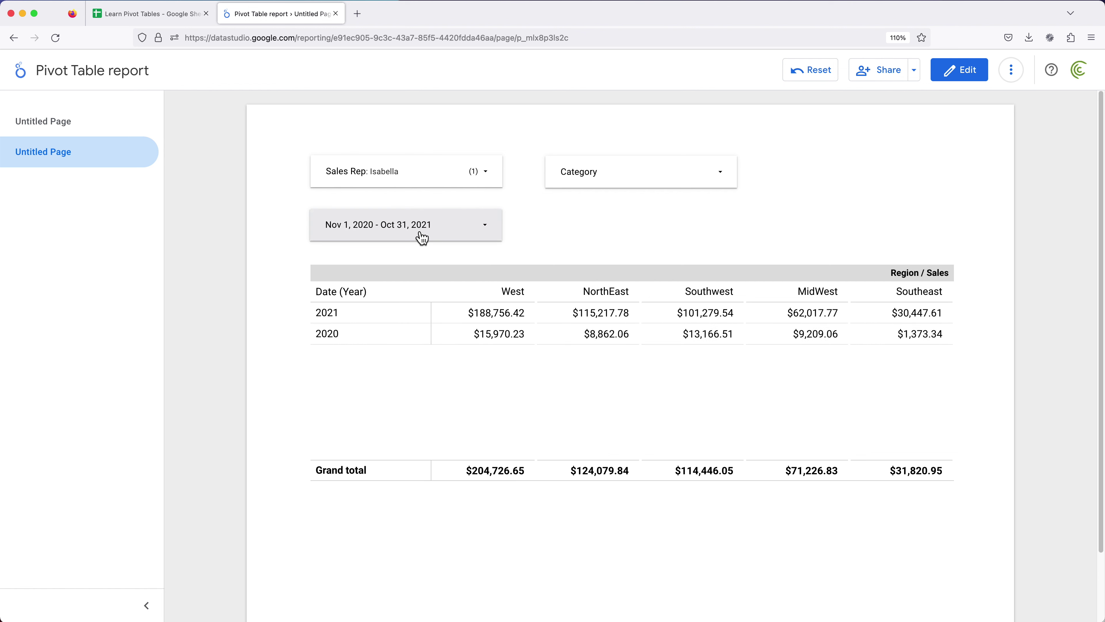
Filter the pivot table to only the Cocktail Dresses category, and open the report's first page
left_click(718, 181)
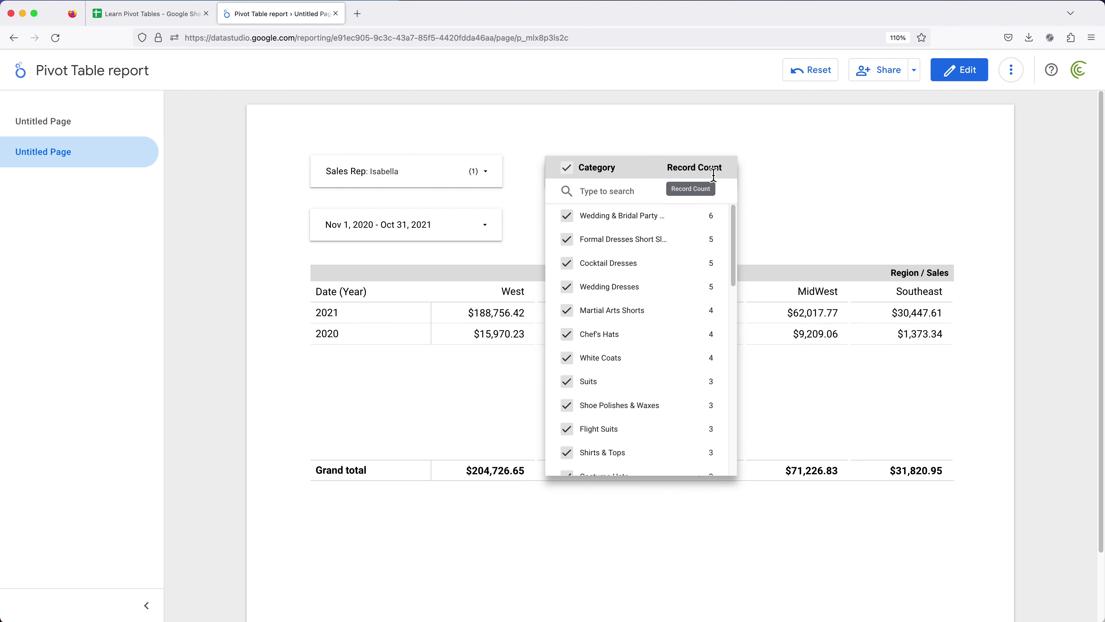
mouse_move(689, 293)
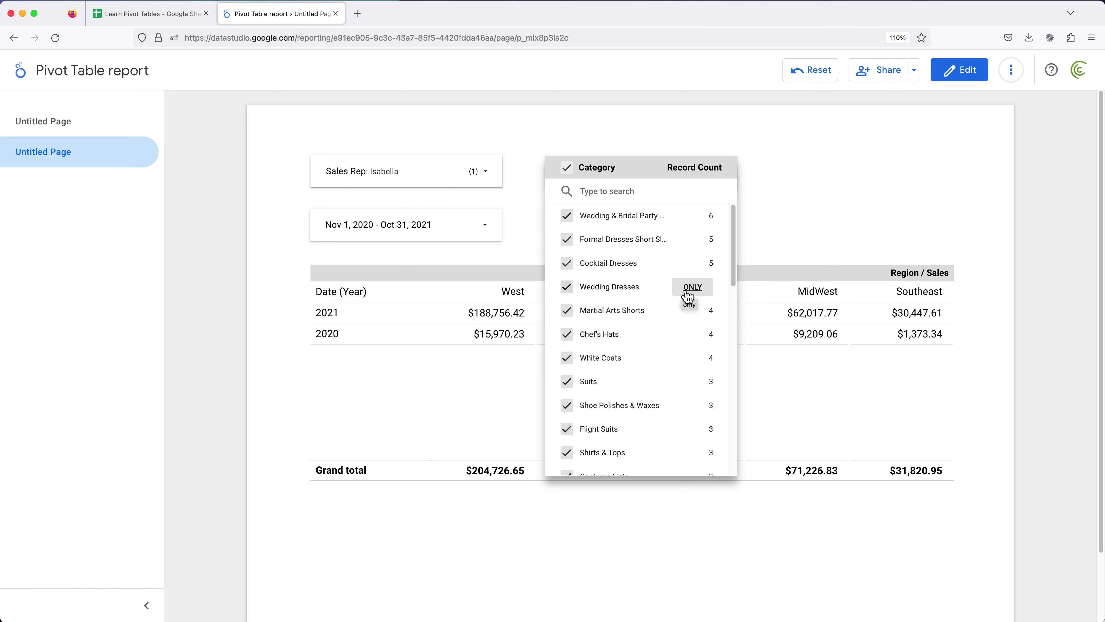
left_click(691, 273)
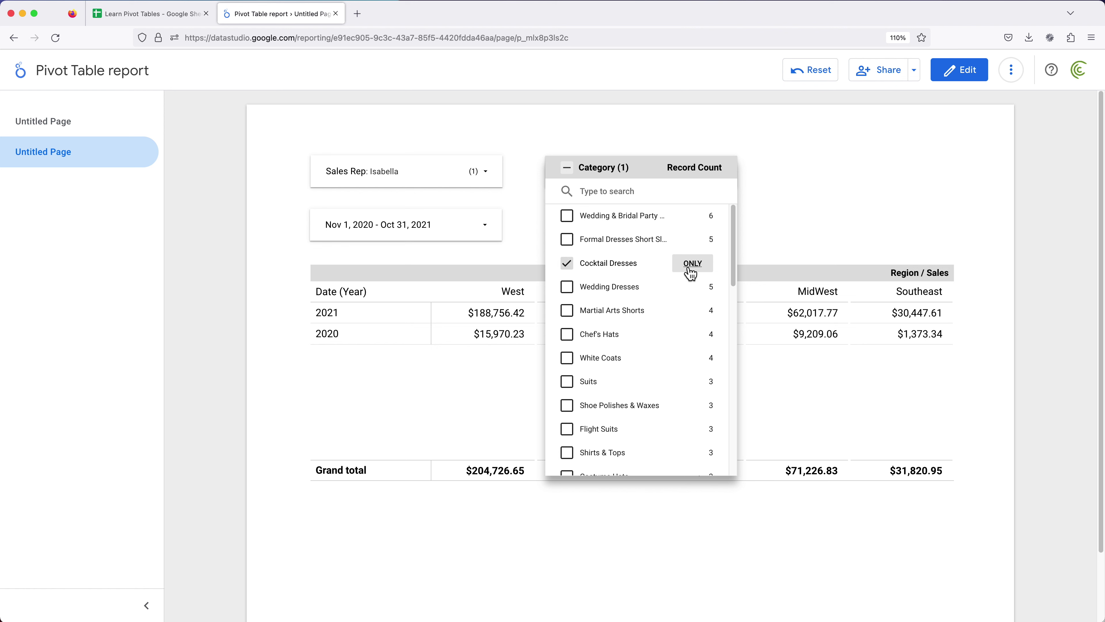
left_click(790, 190)
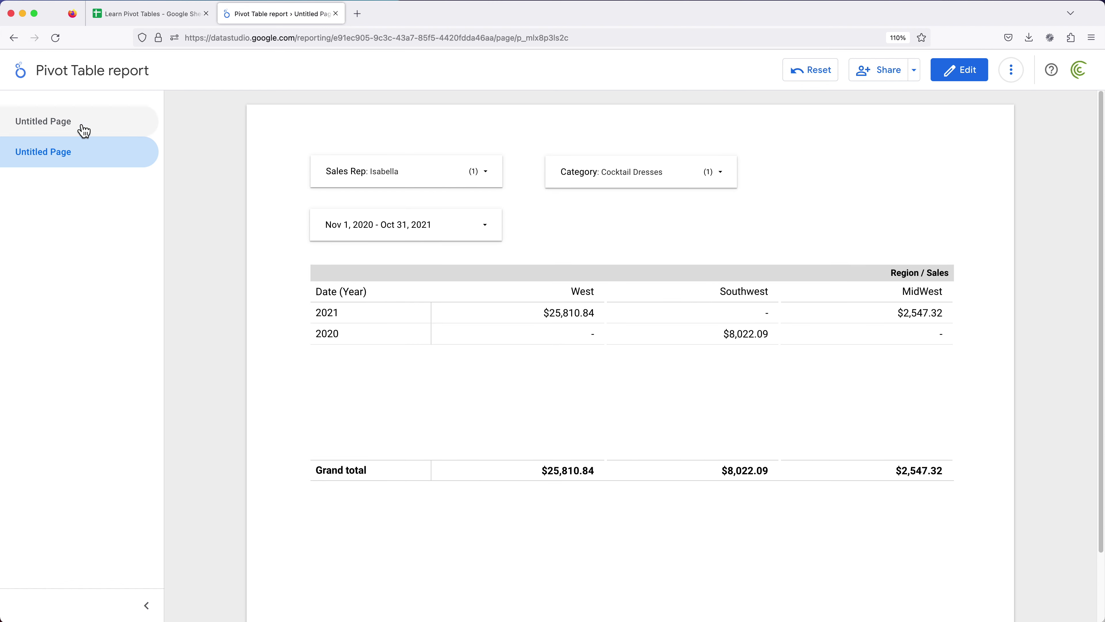
left_click(66, 133)
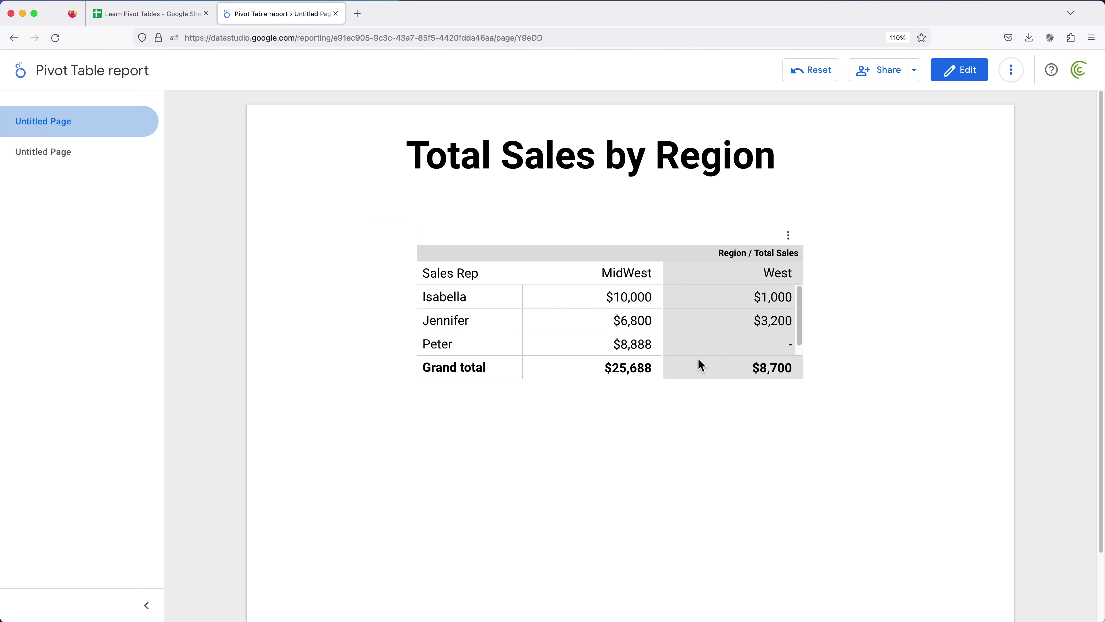
Switch the report to edit mode and open its first page
left_click(66, 169)
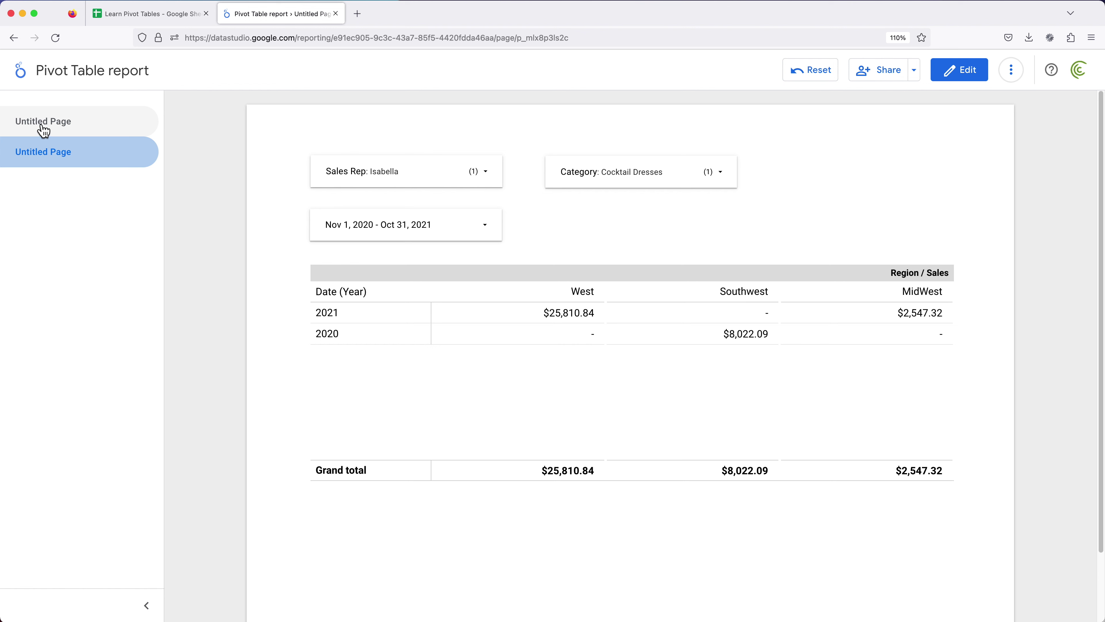
left_click(963, 70)
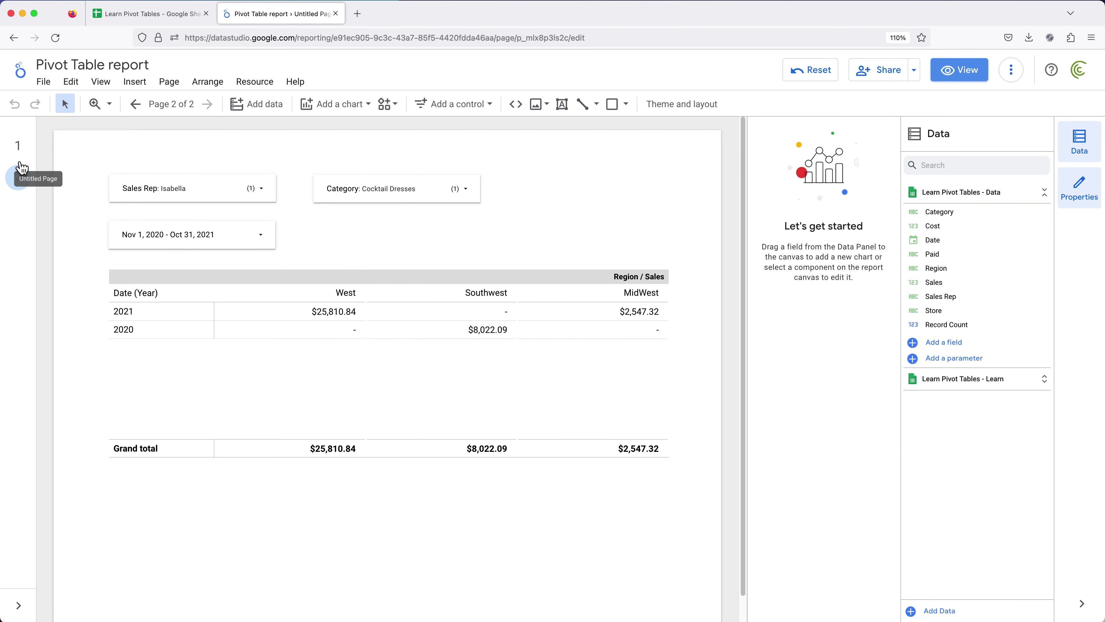
left_click(23, 153)
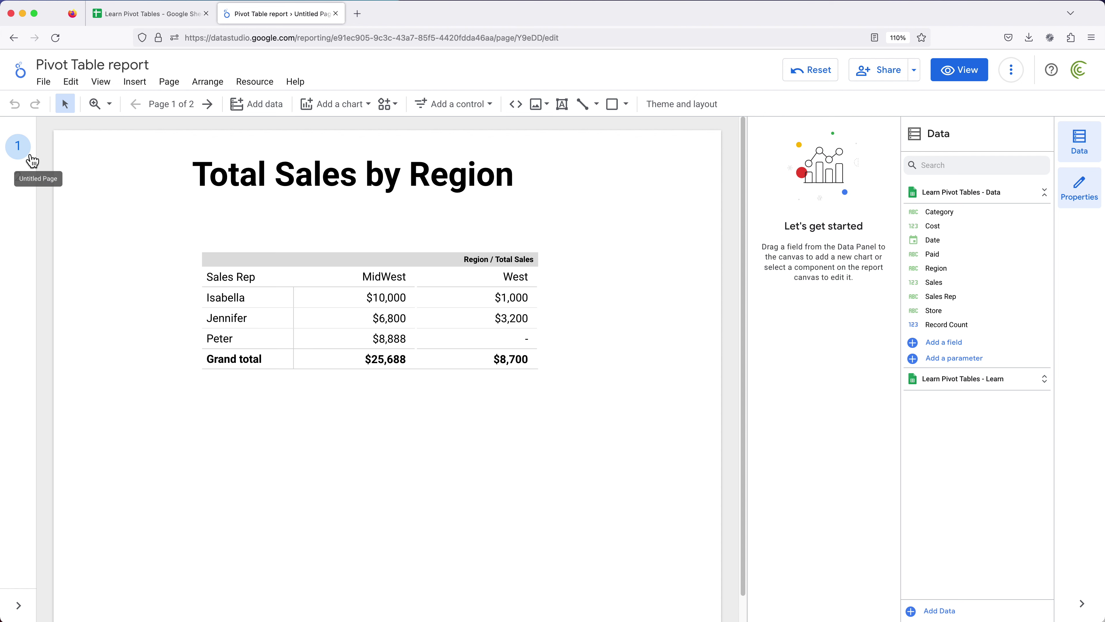
Open page management and rename the report's first page as Sales by Region
left_click(176, 83)
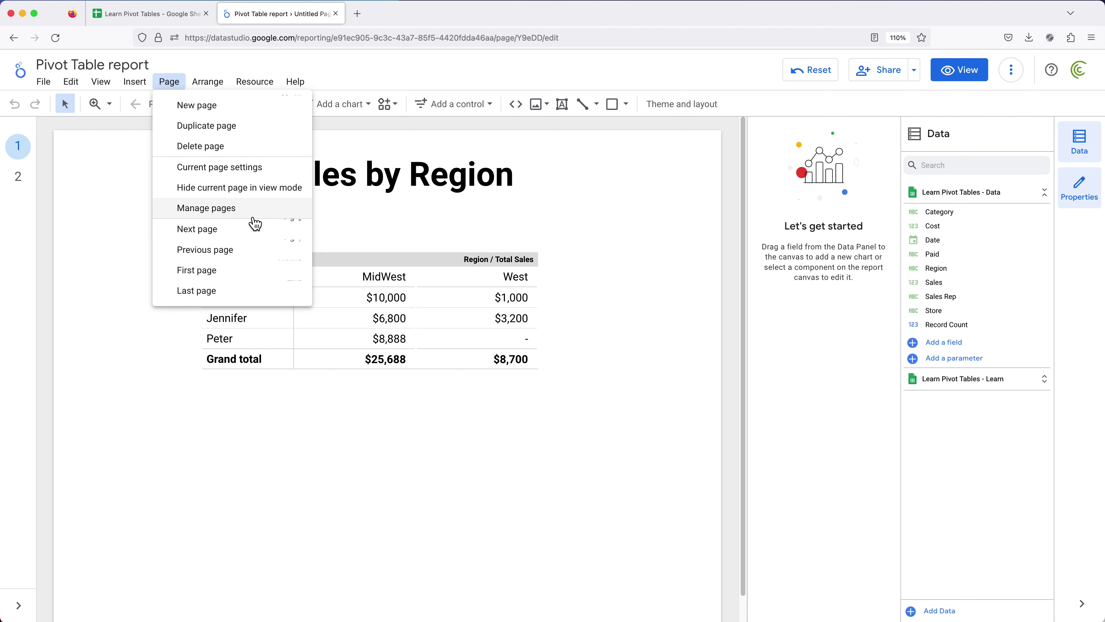
left_click(241, 217)
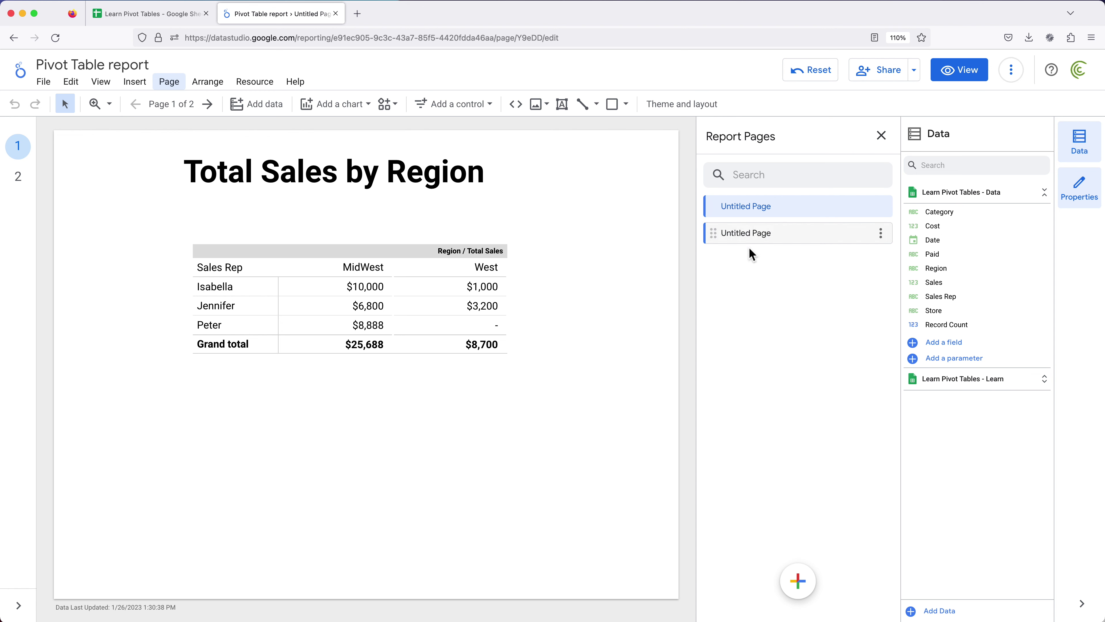
double_click(779, 207)
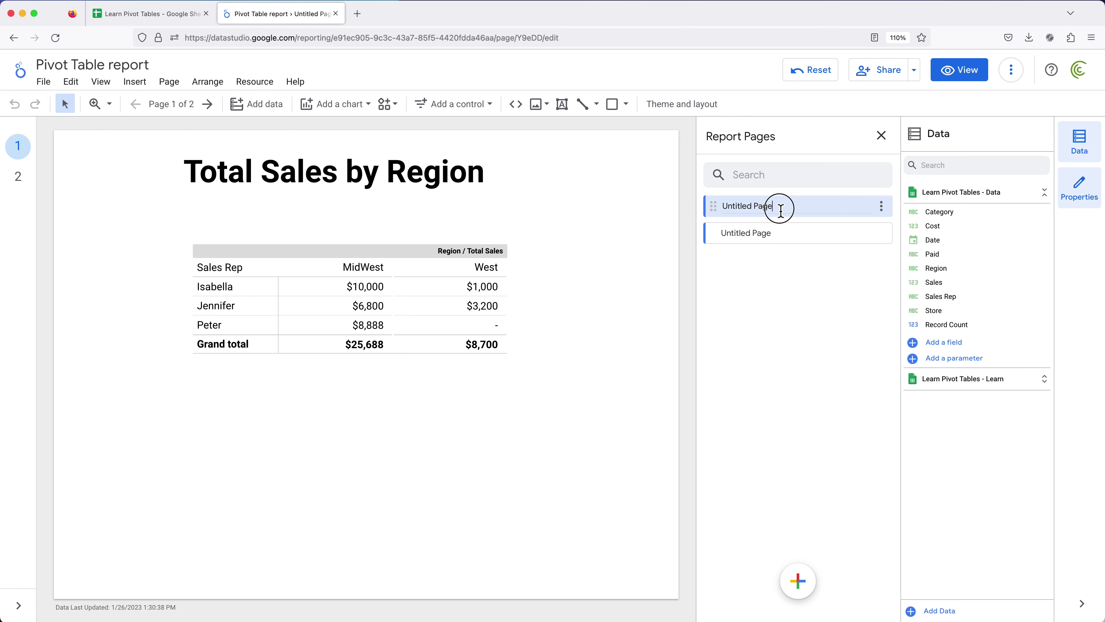
type("Sale")
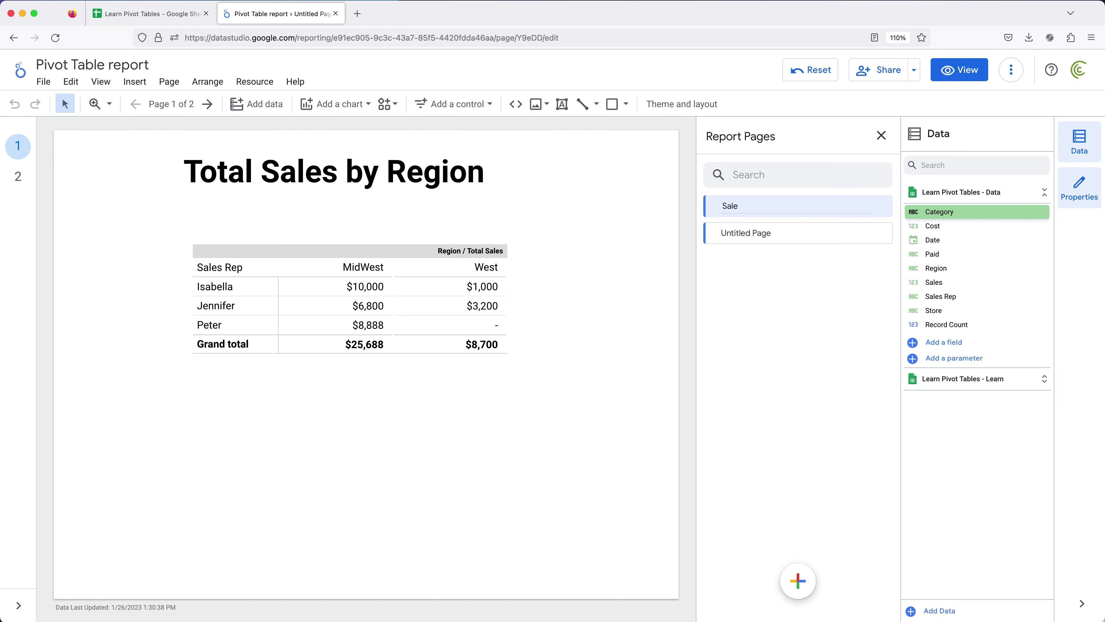
type("s by Region")
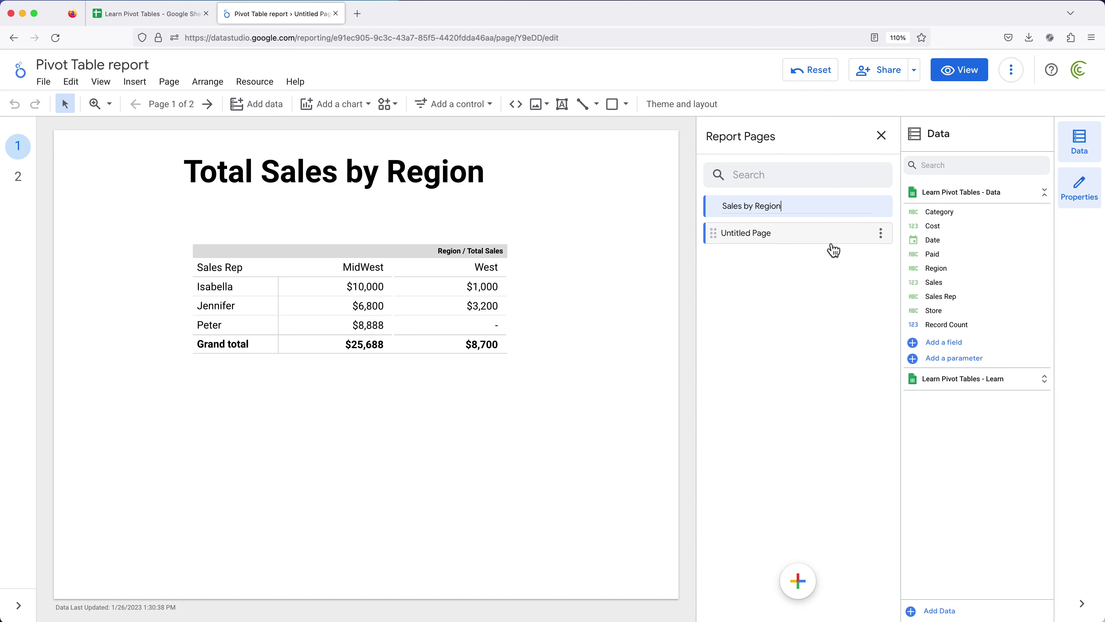
Rename the report's second page as Large Data, and reset all filter controls to their defaults
left_click(794, 239)
double_click(774, 235)
type("Large Data")
left_click(838, 289)
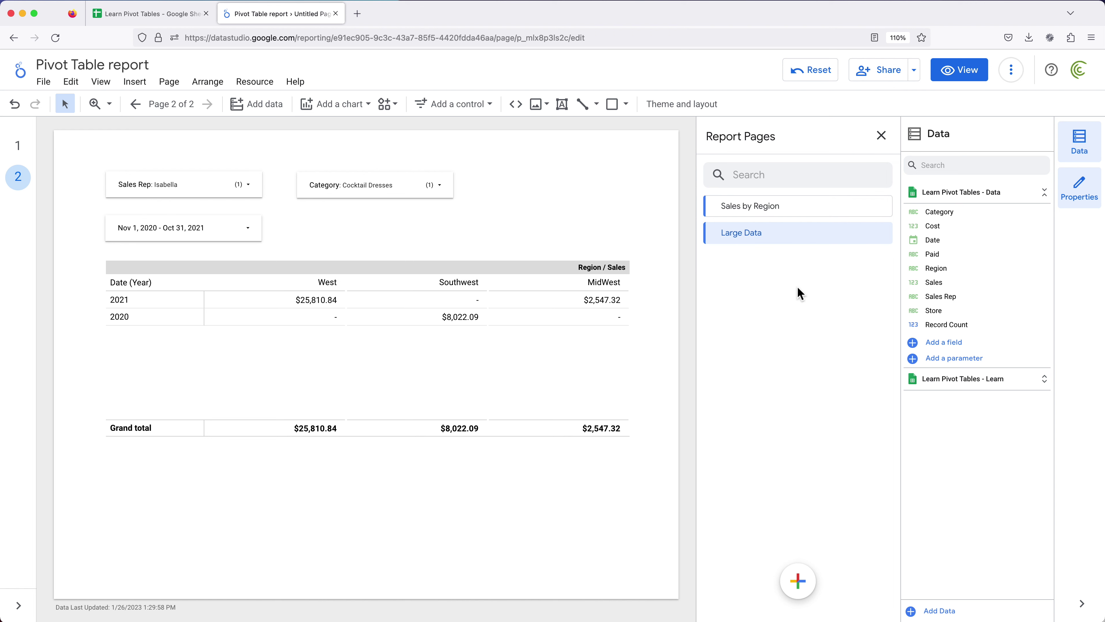
left_click(892, 141)
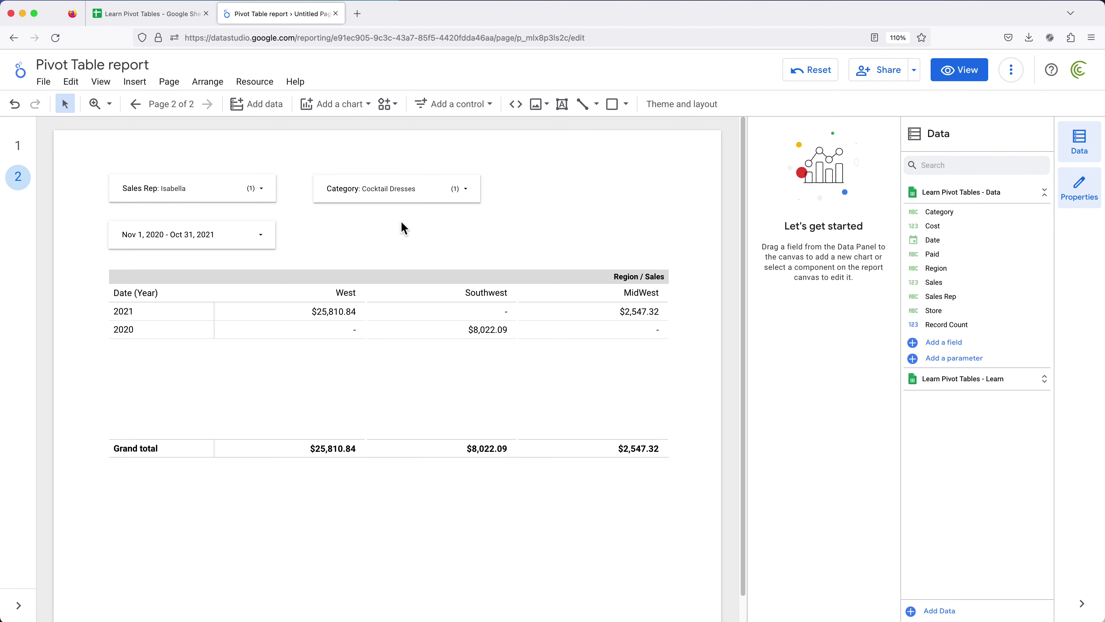
left_click(828, 80)
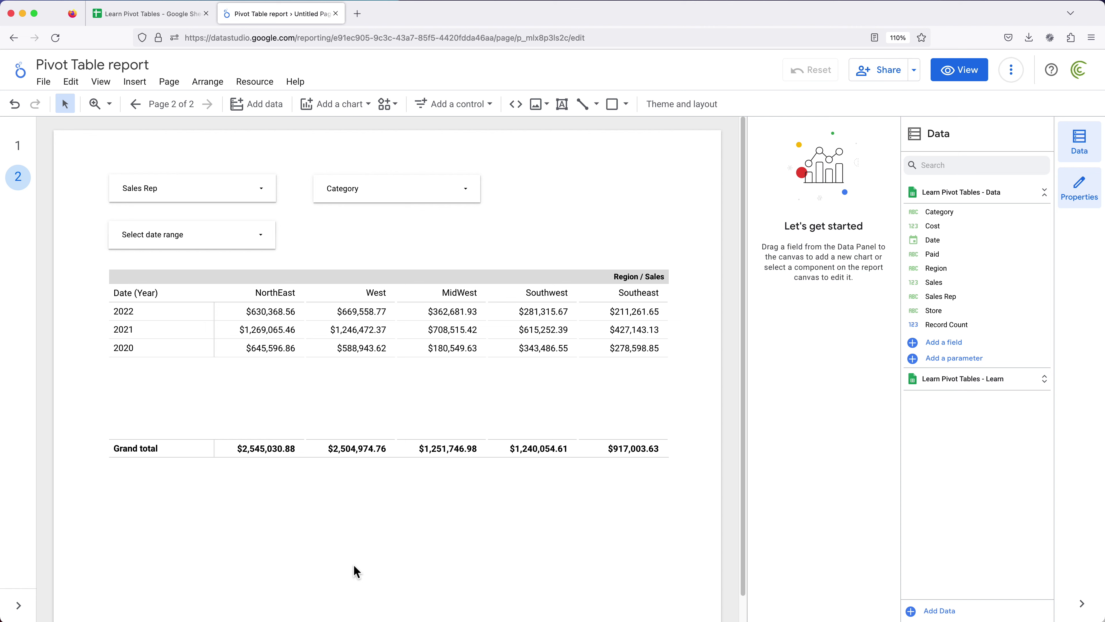
Switch to the Learn Pivot Tables spreadsheet to examine its Sales and Cost columns, and return to the report
left_click(163, 19)
left_click_drag(587, 192, 585, 368)
left_click_drag(537, 187, 548, 321)
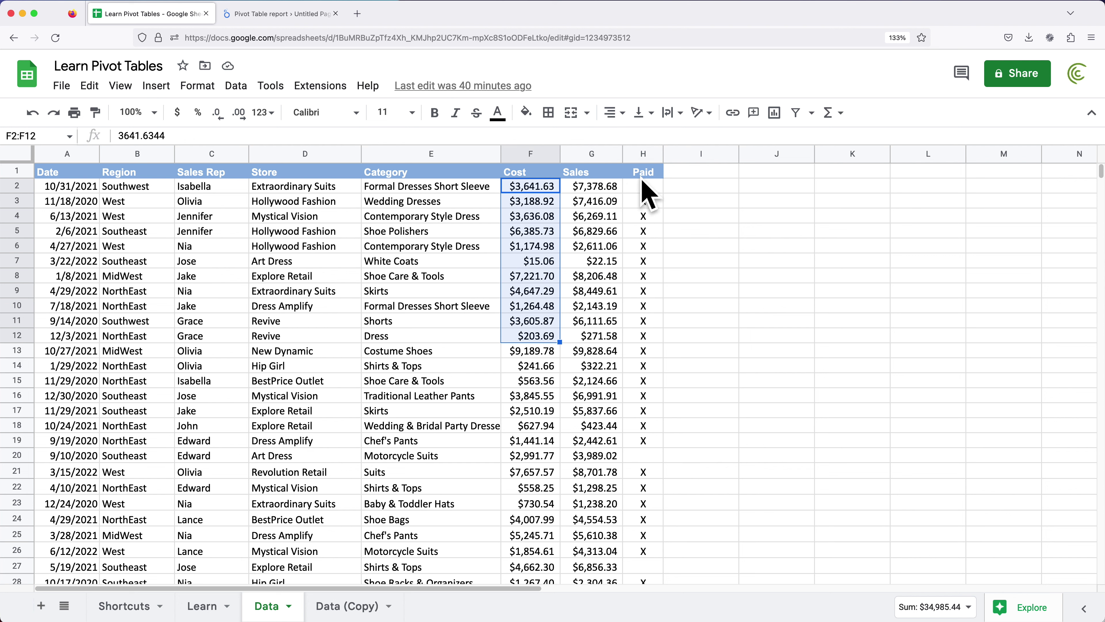
left_click_drag(541, 187, 544, 242)
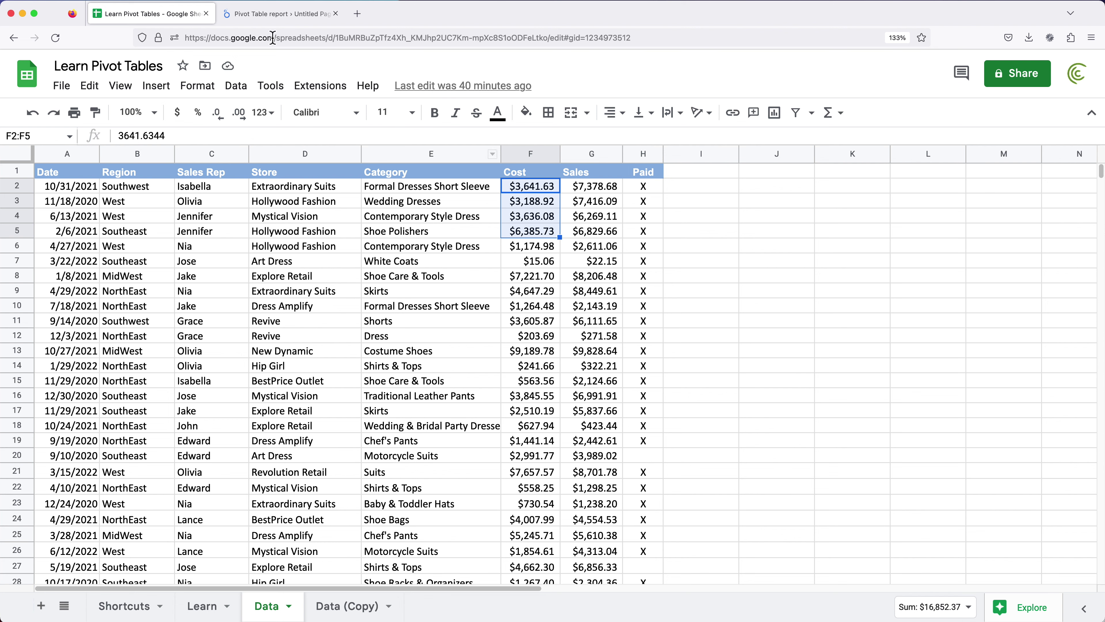
left_click(280, 13)
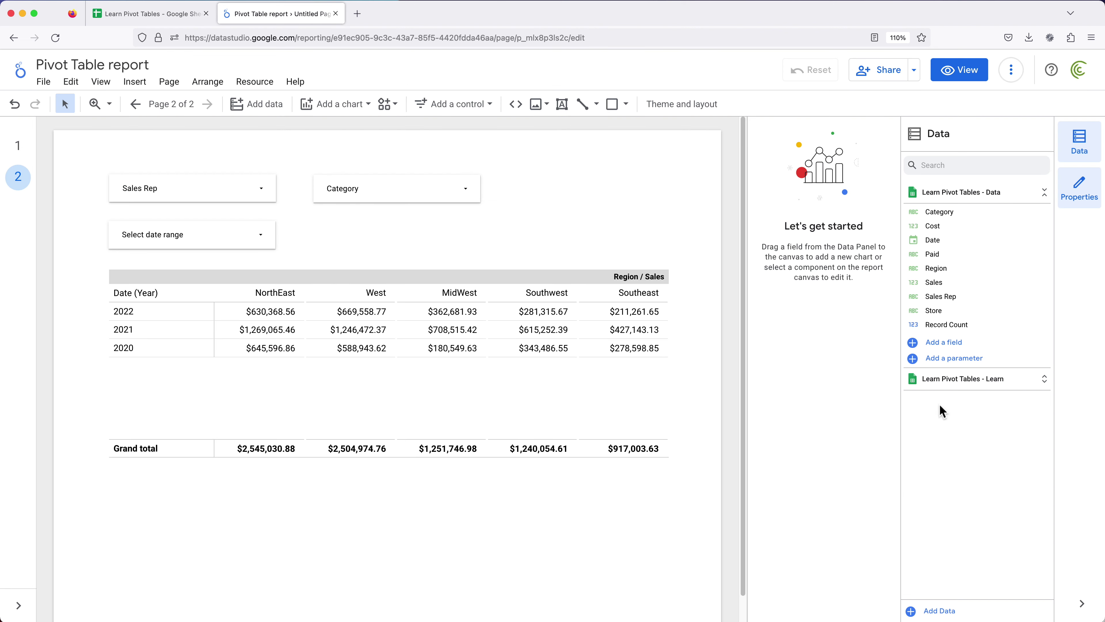
Examine the fields available in the Learn Pivot Tables - Data source
left_click_drag(942, 213, 940, 251)
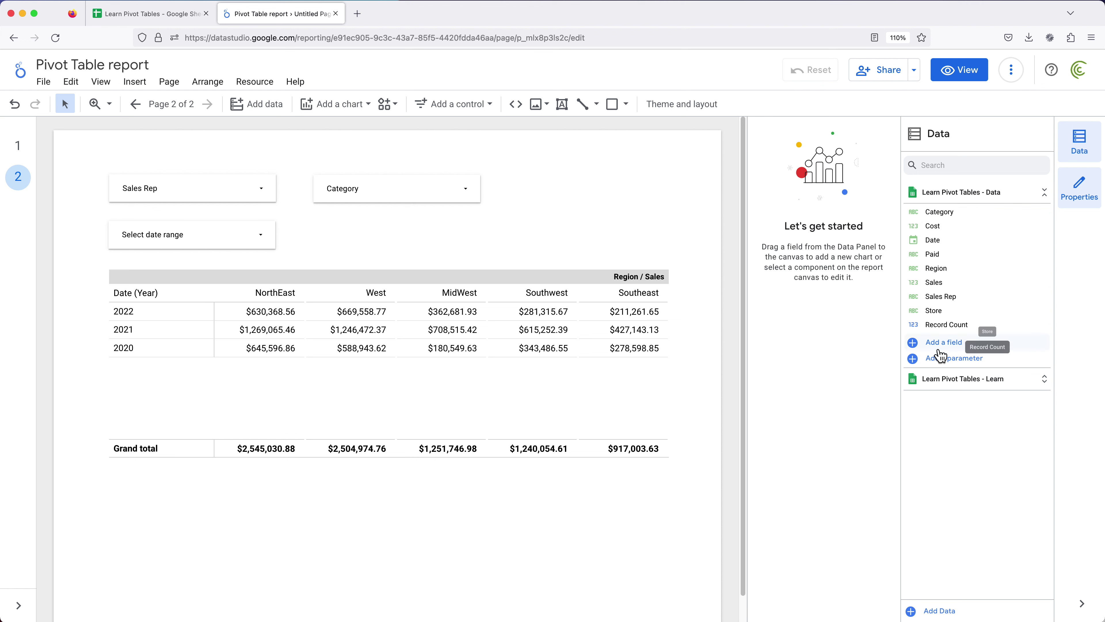
left_click_drag(960, 292, 962, 246)
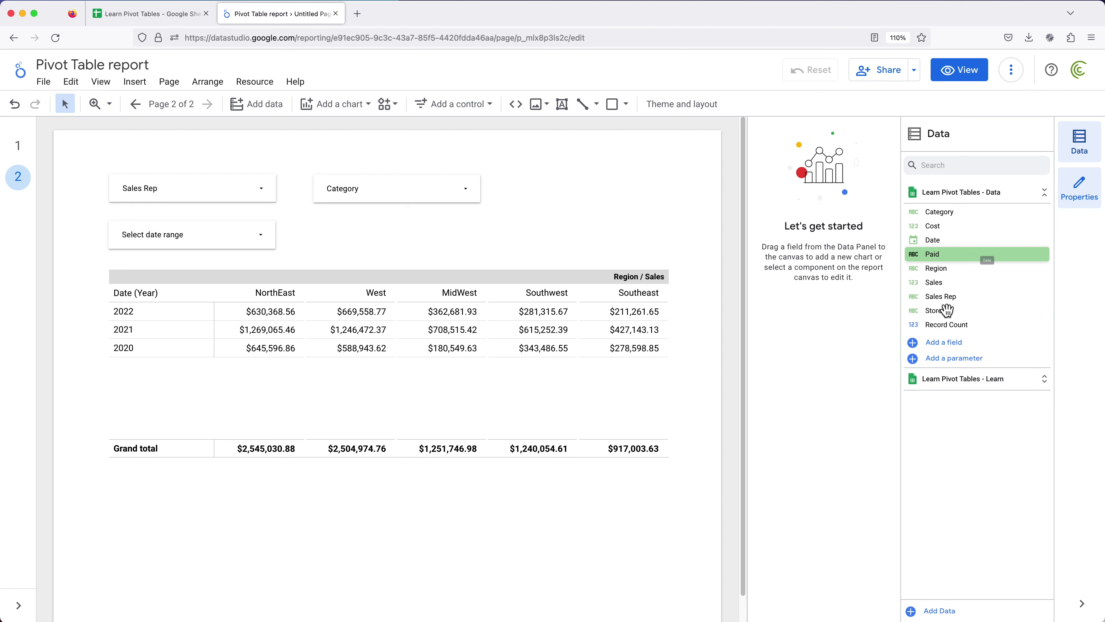
left_click(1083, 147)
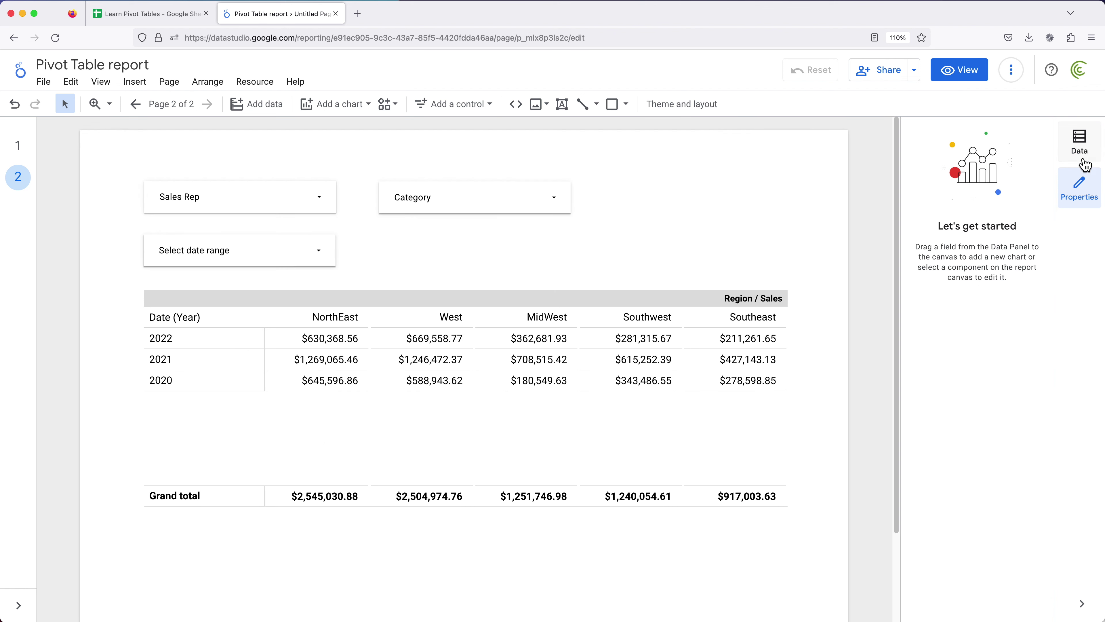
left_click(1092, 203)
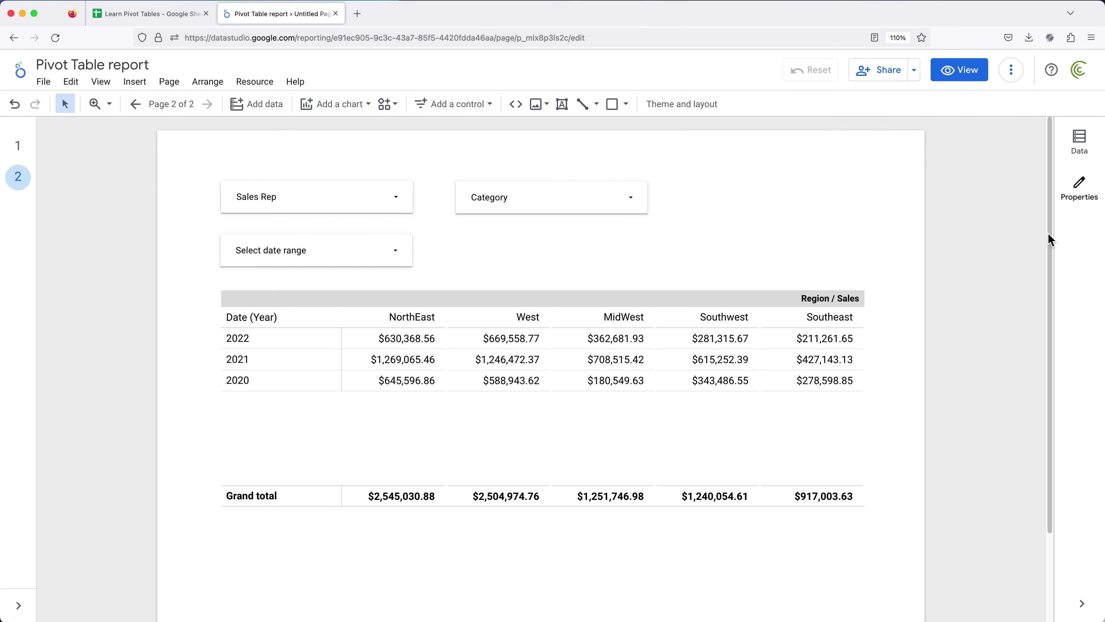
left_click(1082, 150)
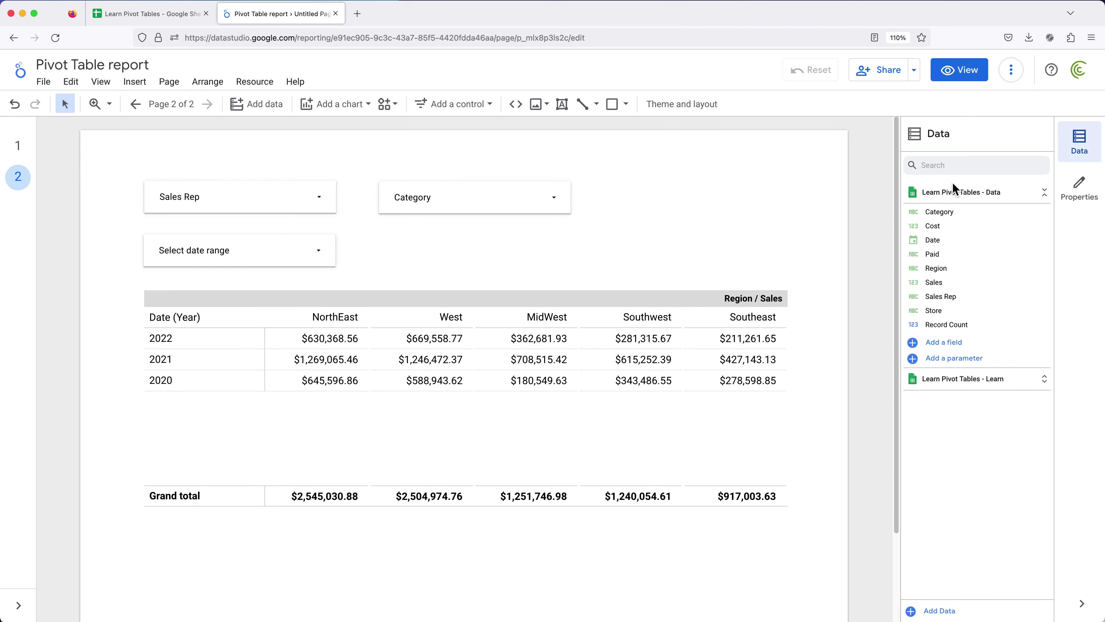
left_click(997, 196)
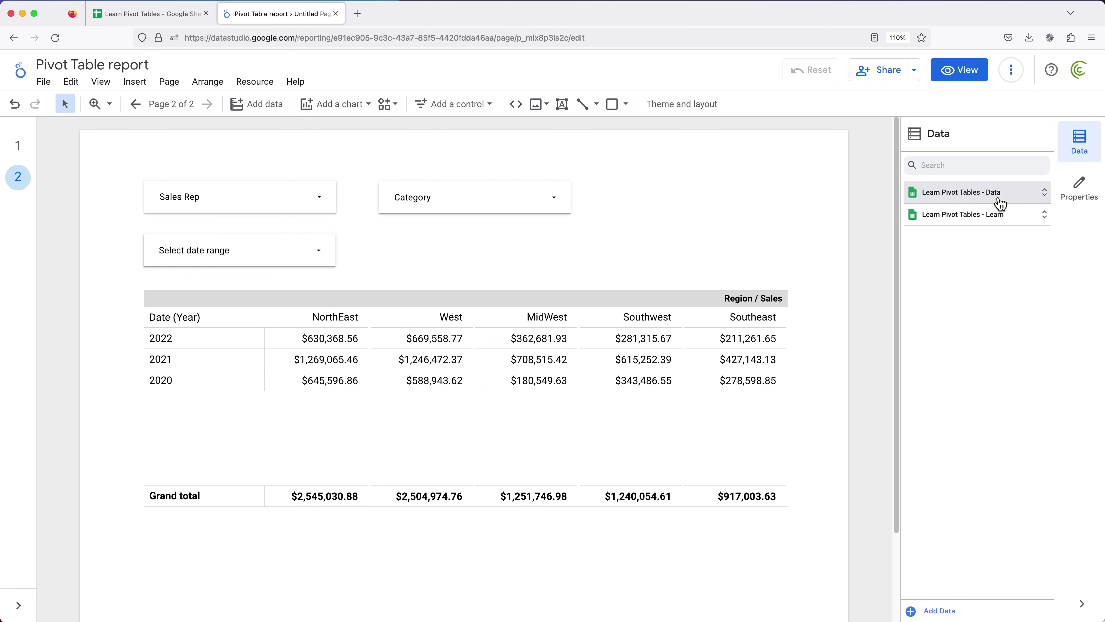
left_click(1000, 199)
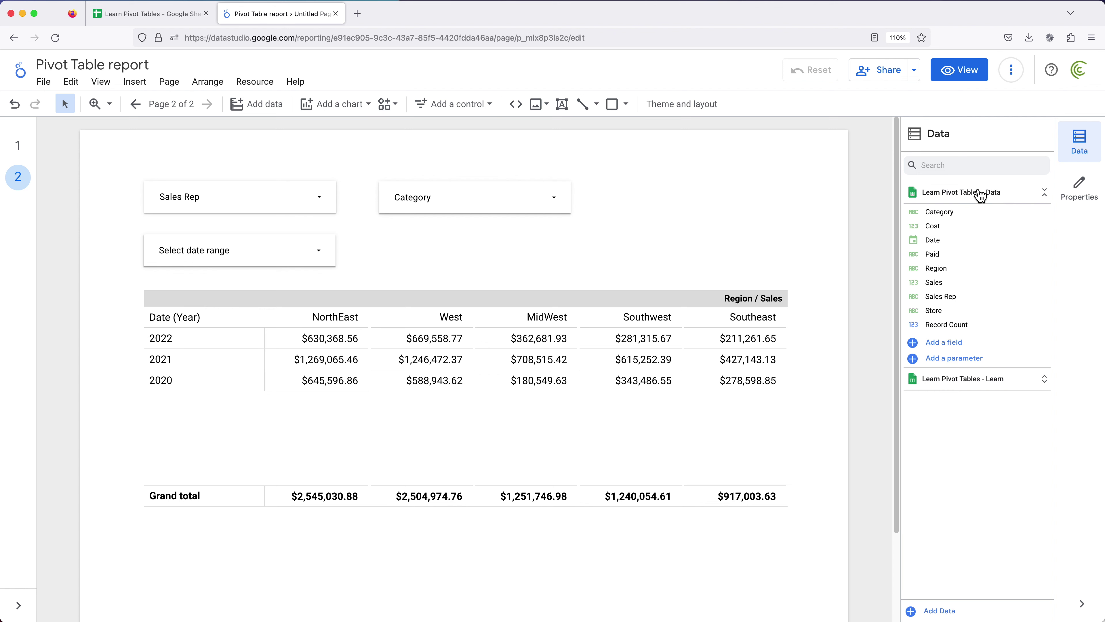
Start a new calculated field named Profit in the Learn Pivot Tables - Data source
left_click(947, 347)
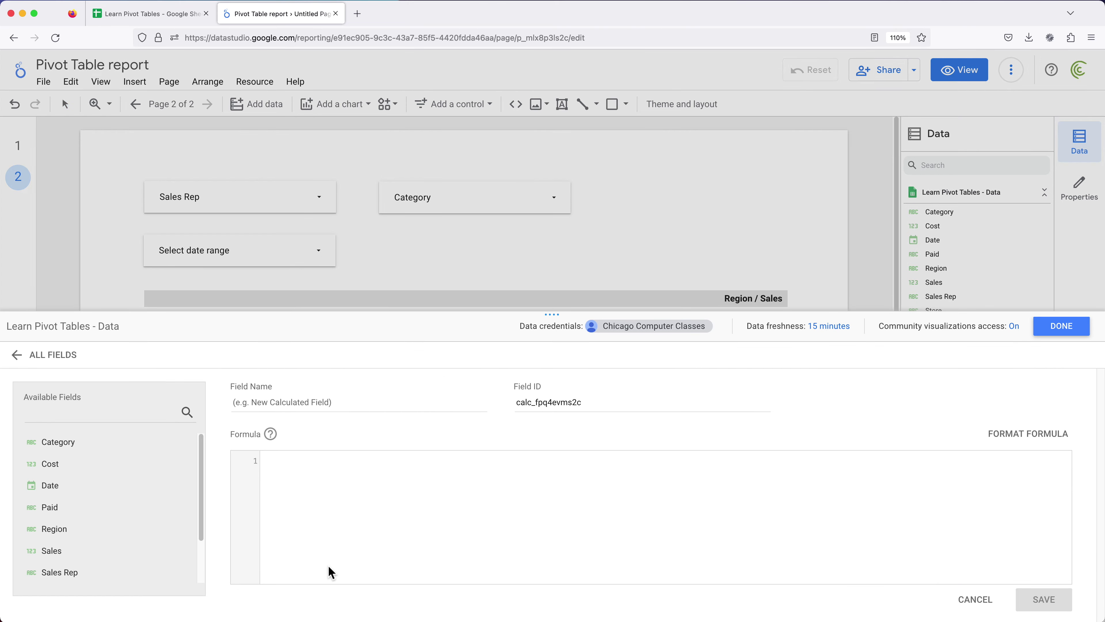
left_click(294, 408)
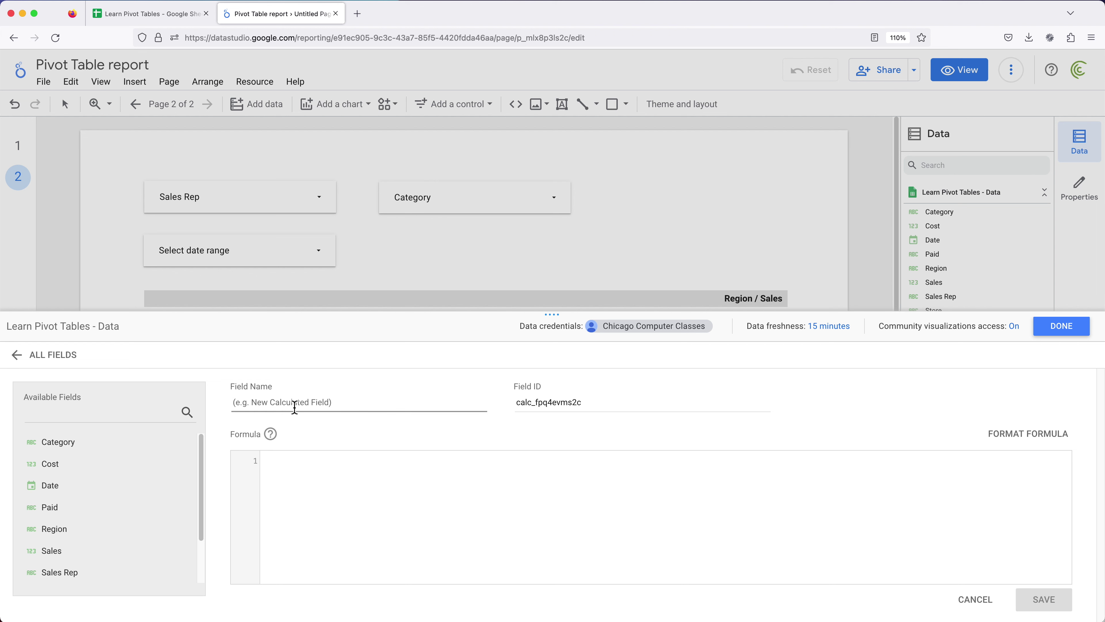
type("Profit")
Enter SUM(Sales)-SUM(Cost) as the formula of the Profit field
left_click(307, 462)
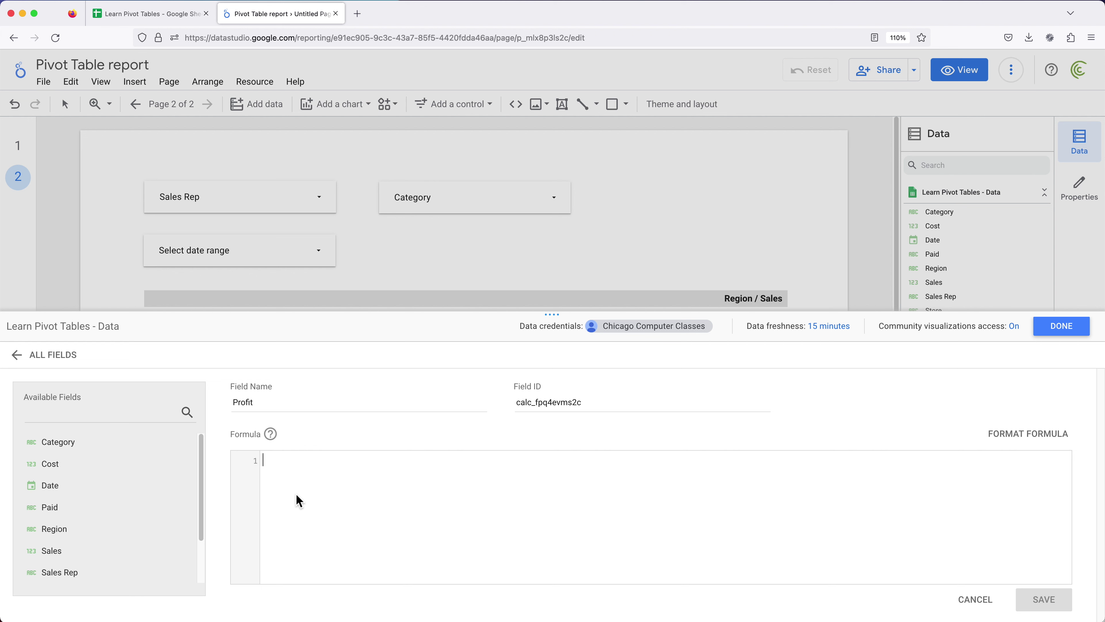
type("sum")
key("Return")
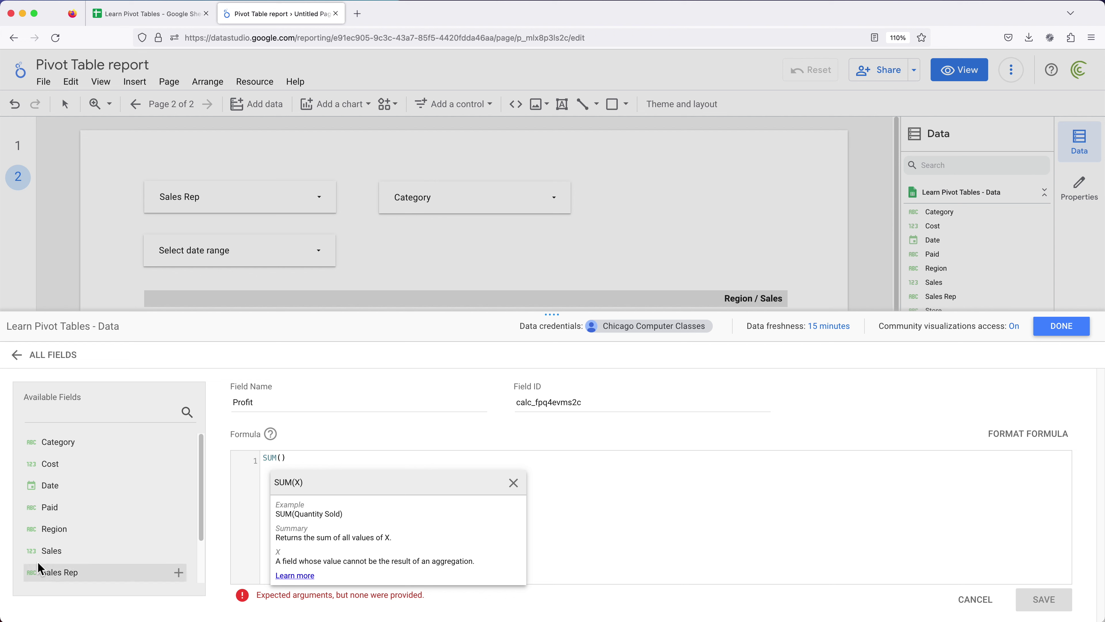
left_click_drag(58, 551, 288, 469)
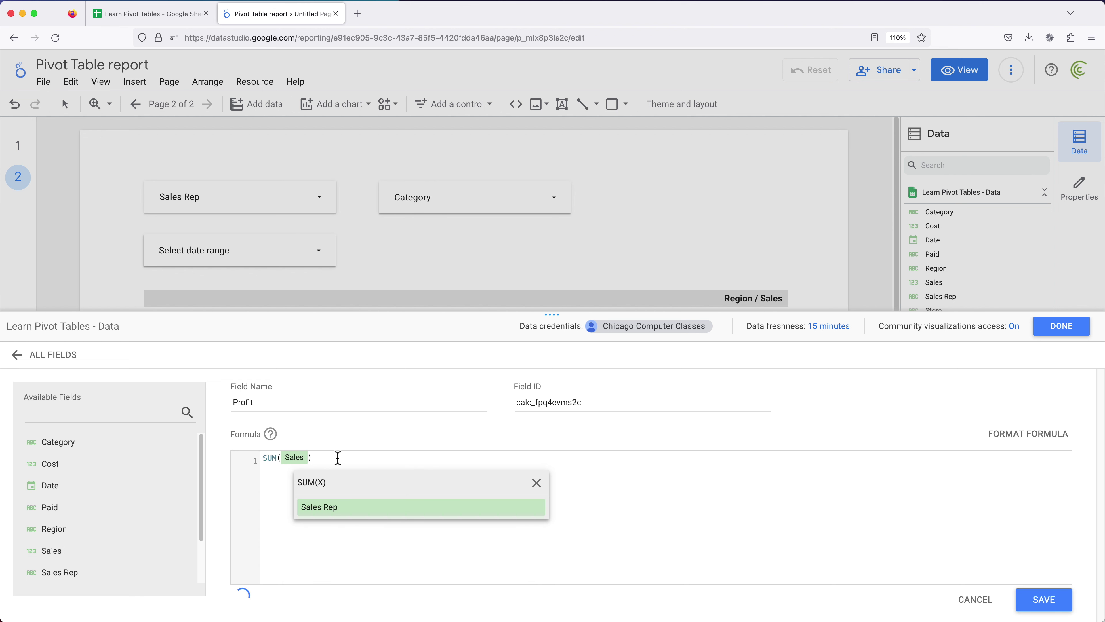
type("-SUM(")
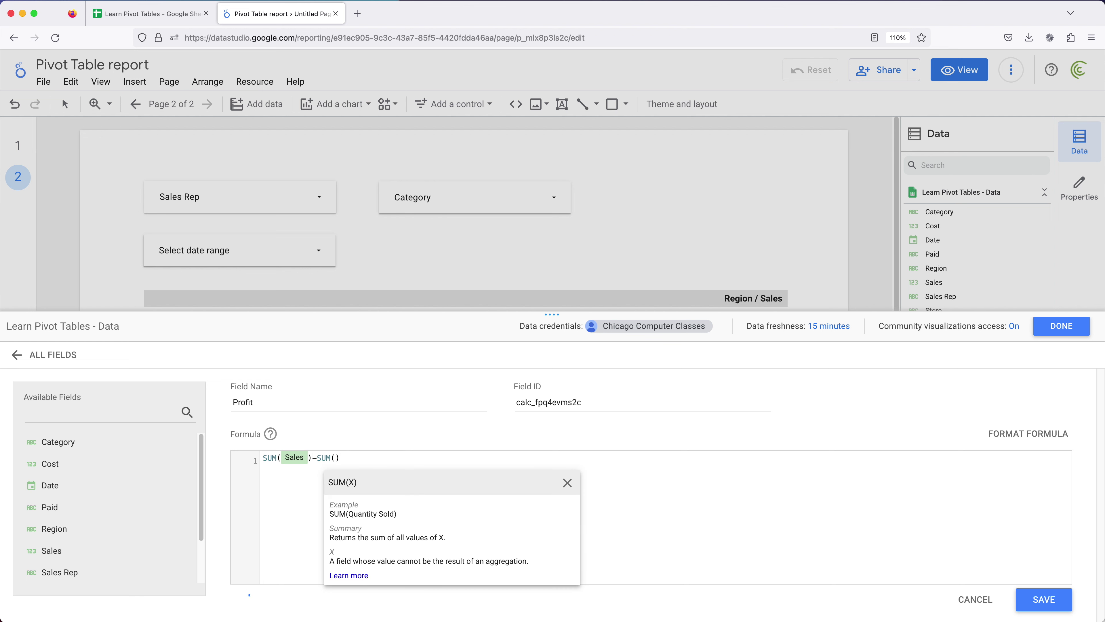
scroll(79, 542, "down", 1)
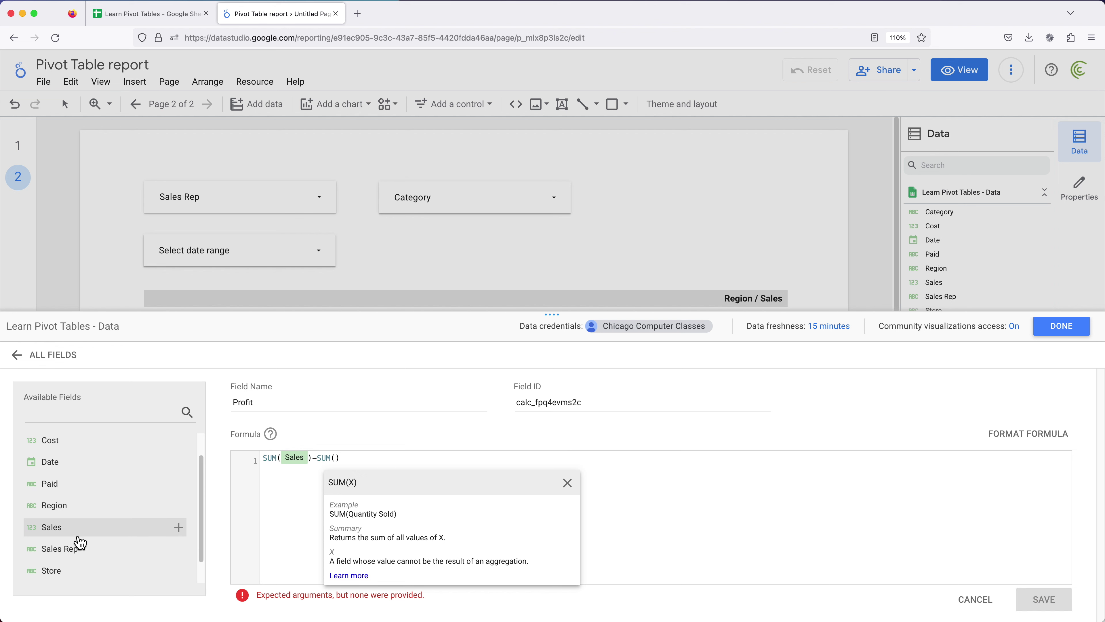
scroll(69, 500, "up", 1)
left_click_drag(56, 463, 339, 463)
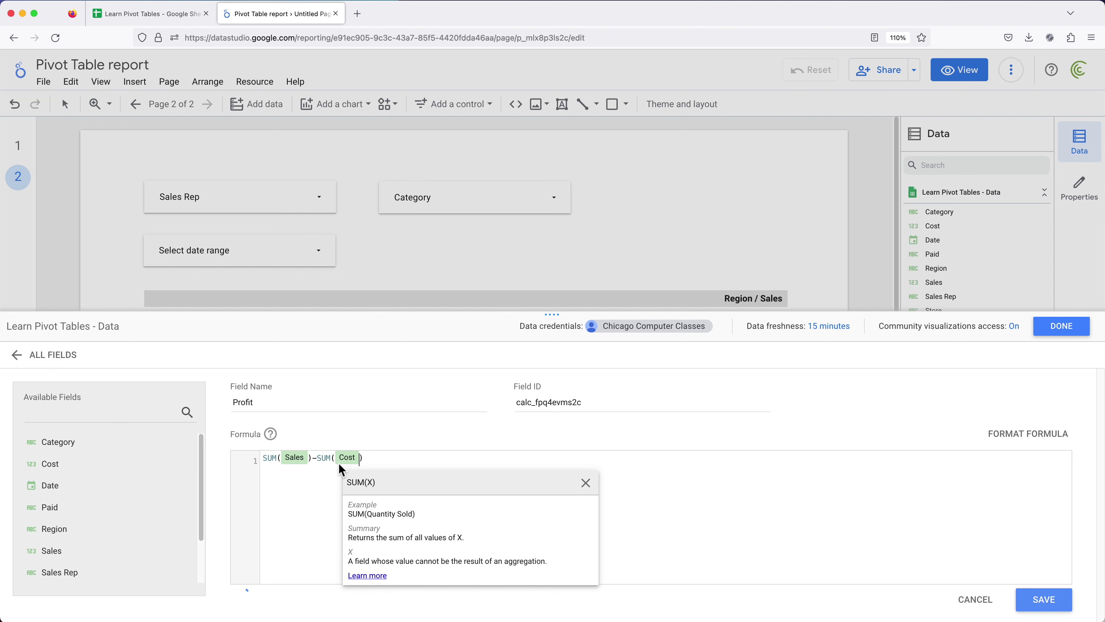
left_click(412, 461)
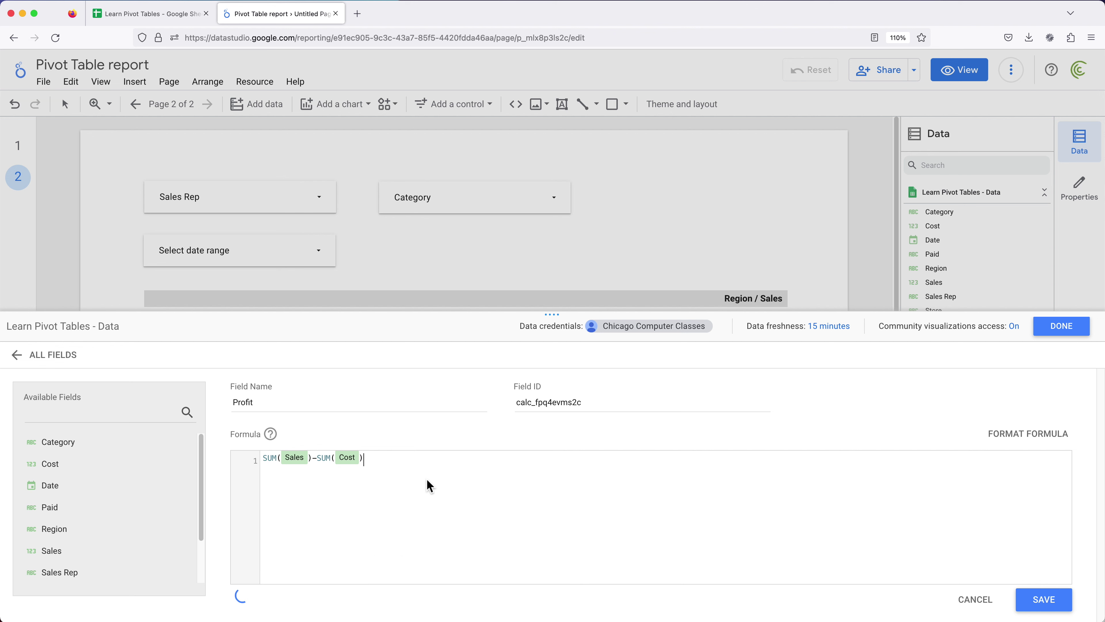
Save the Profit calculated field and finish editing the data source
double_click(238, 402)
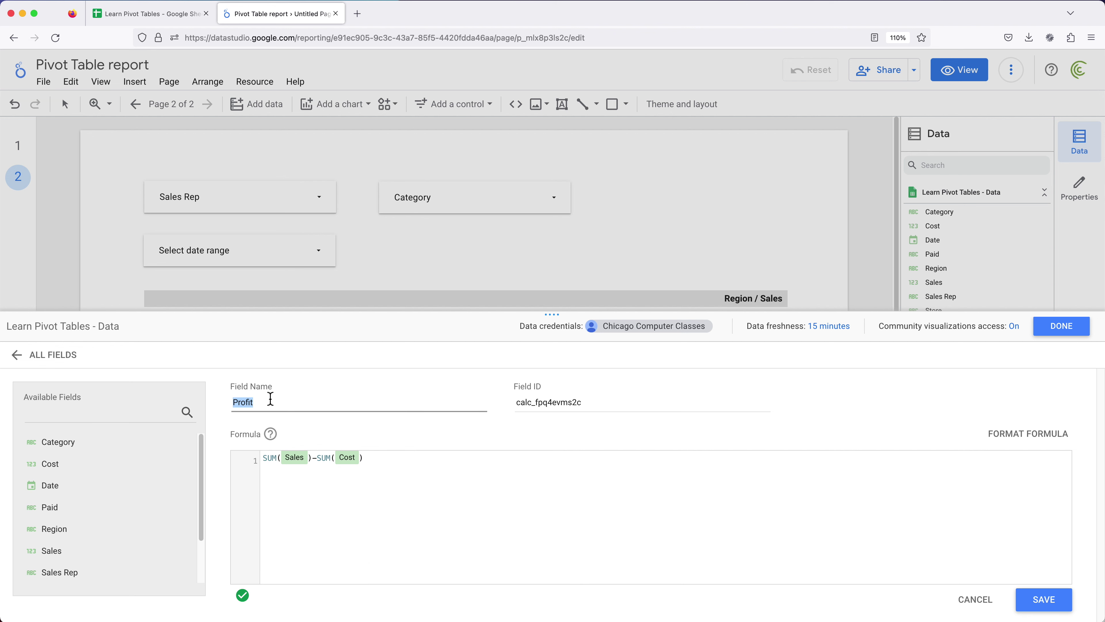
left_click(470, 506)
left_click(1055, 608)
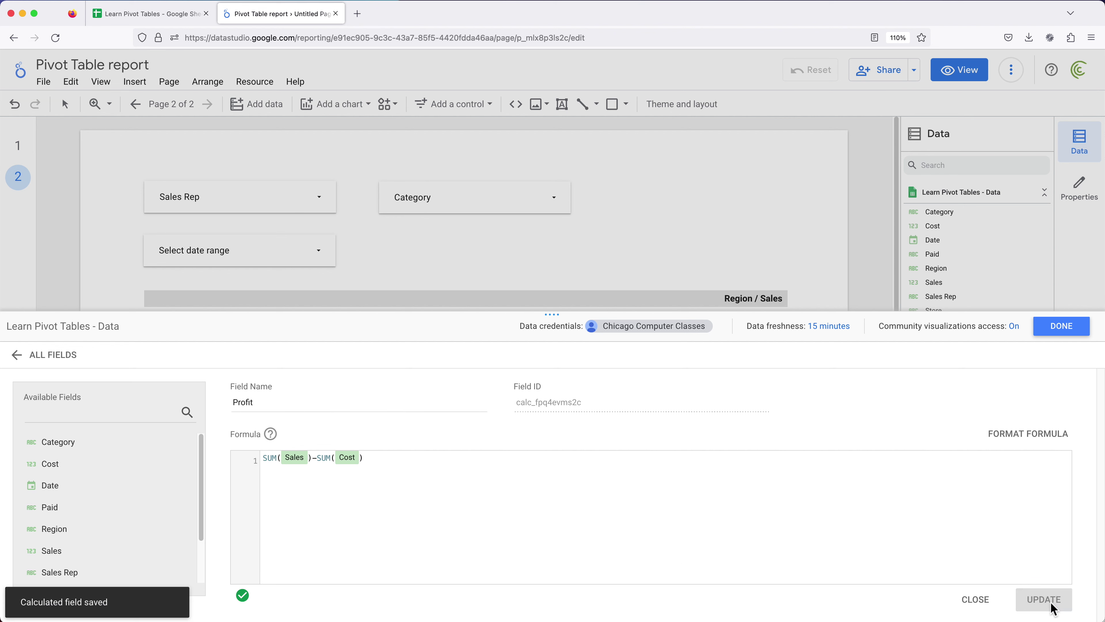
left_click(1062, 326)
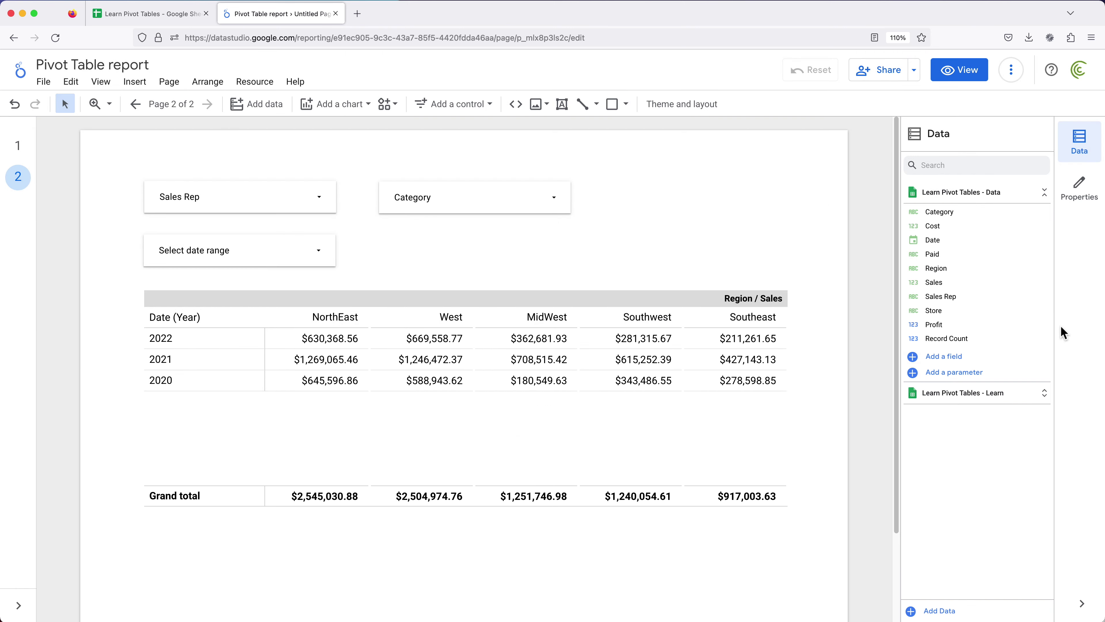
Show the column grand total in the Region / Sales pivot table and widen the table so the totals fit
left_click(517, 299)
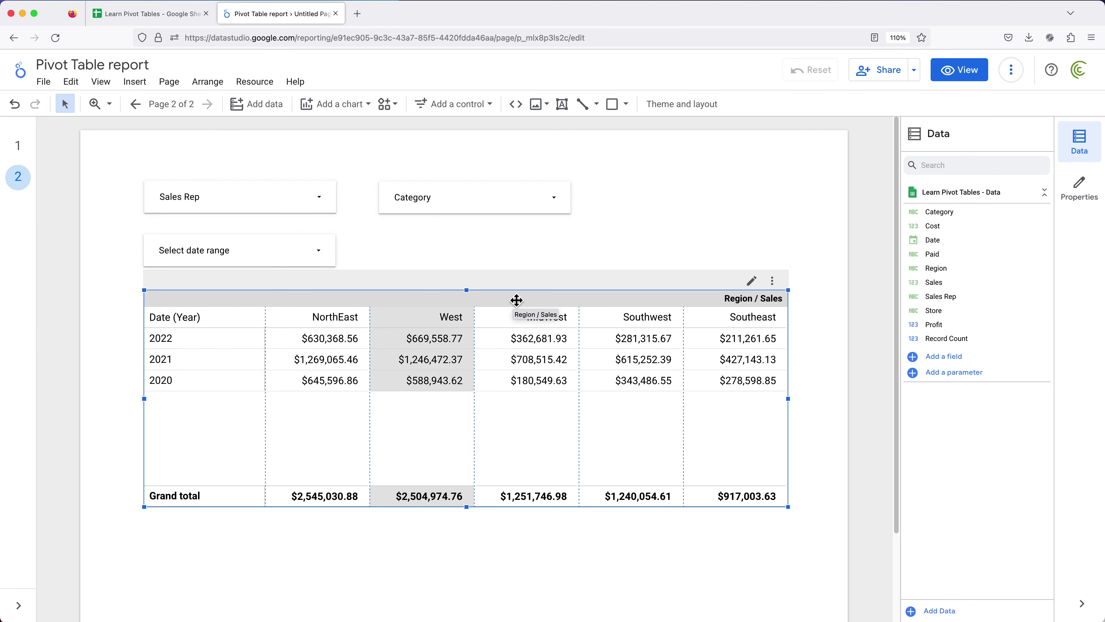
left_click(751, 281)
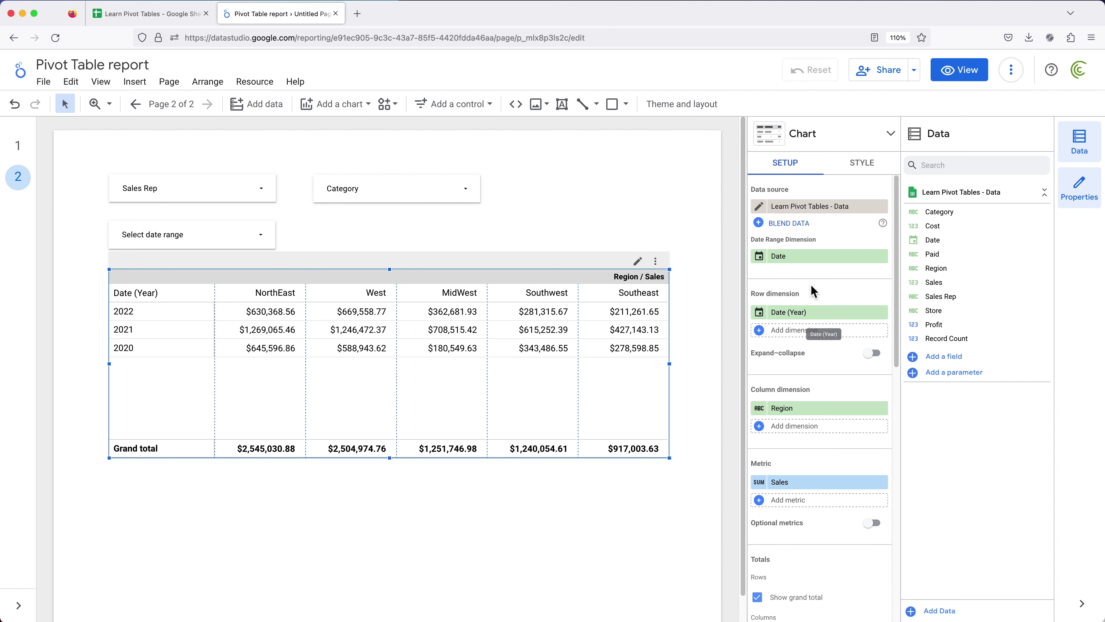
scroll(844, 424, "down", 3)
scroll(844, 424, "down", 3)
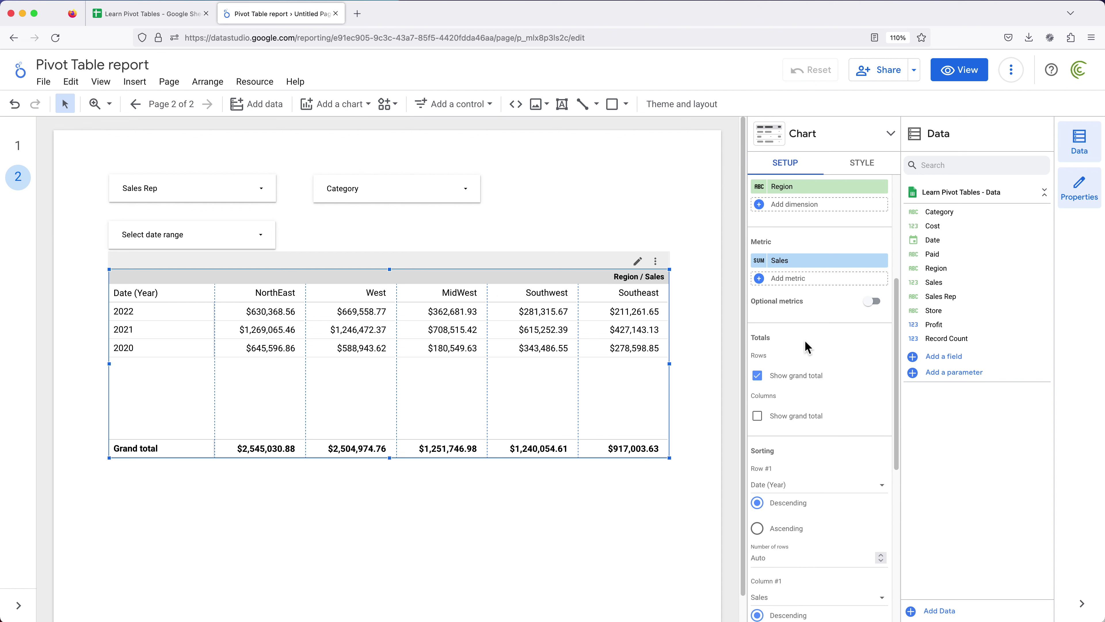
left_click(759, 417)
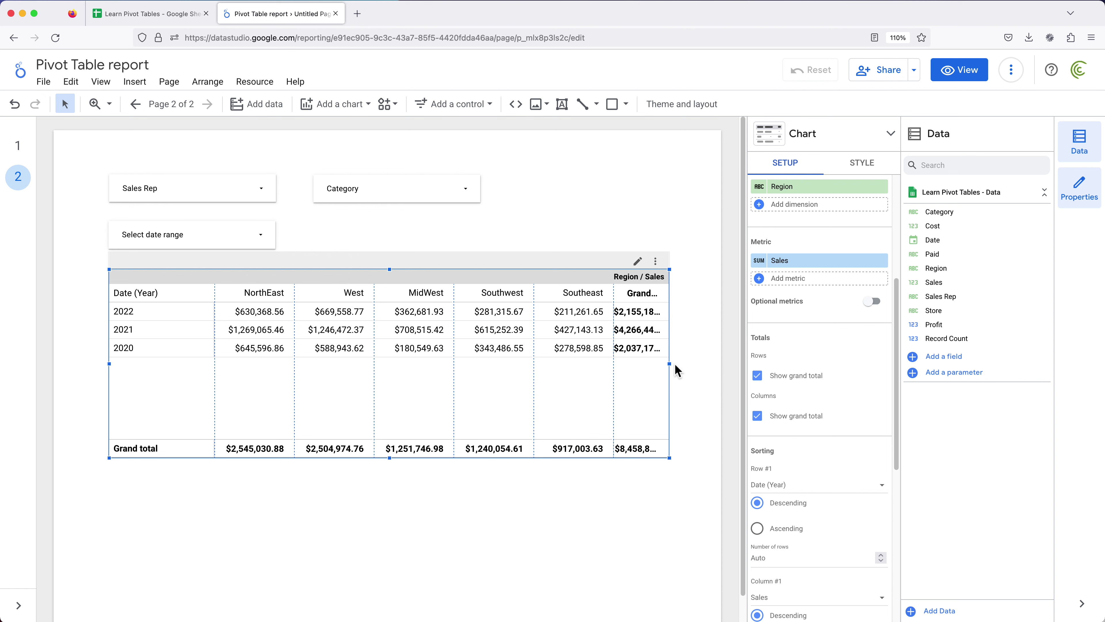
left_click_drag(673, 366, 637, 366)
left_click_drag(624, 370, 624, 370)
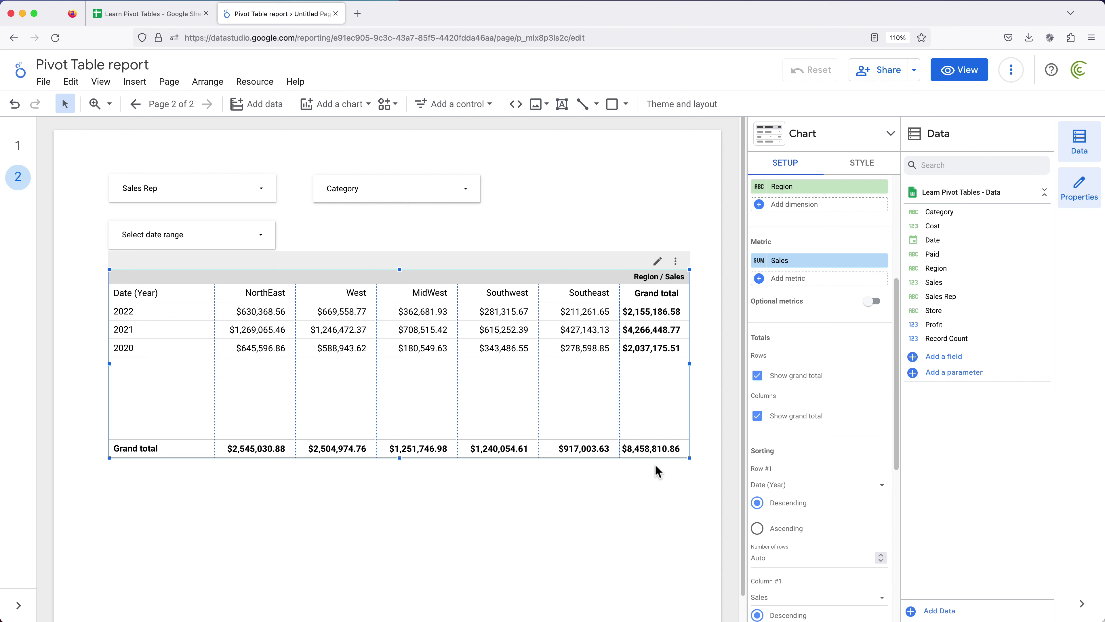
Replace the pivot table's Sales metric with the Profit field
left_click(788, 263)
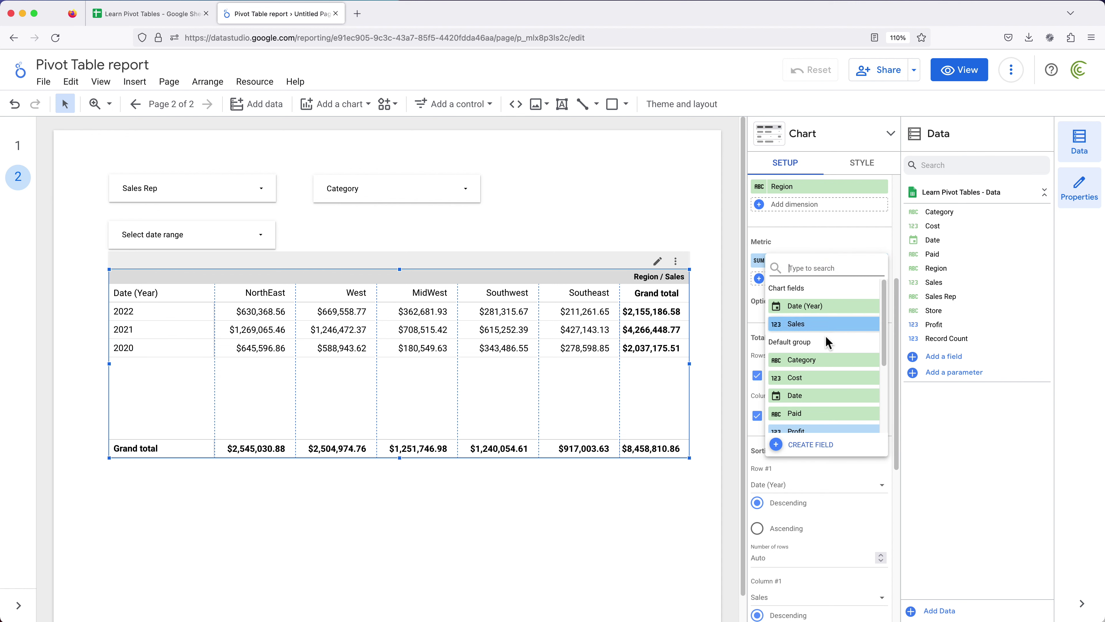
scroll(828, 363, "down", 1)
scroll(828, 365, "down", 2)
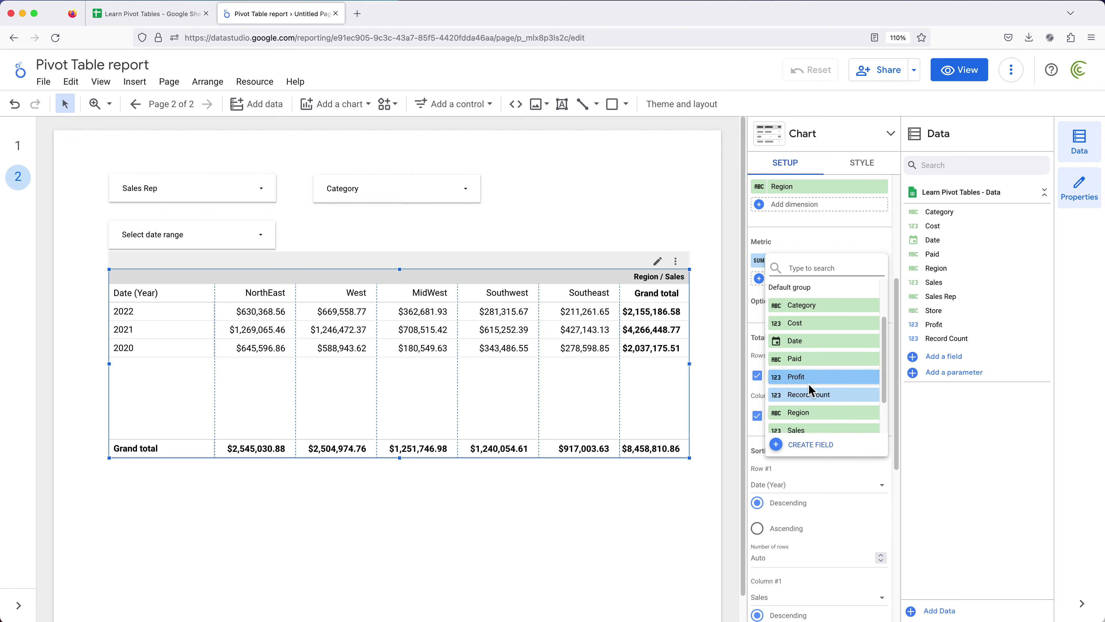
left_click(802, 377)
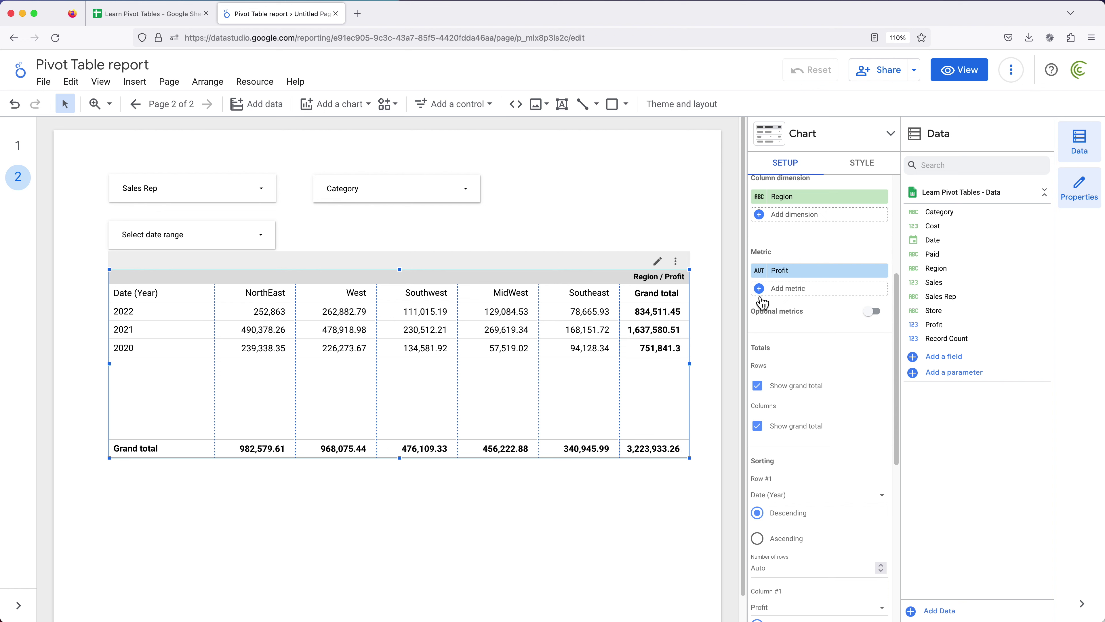
Set the Profit metric's type to Currency (USD - US Dollar ($))
left_click(760, 273)
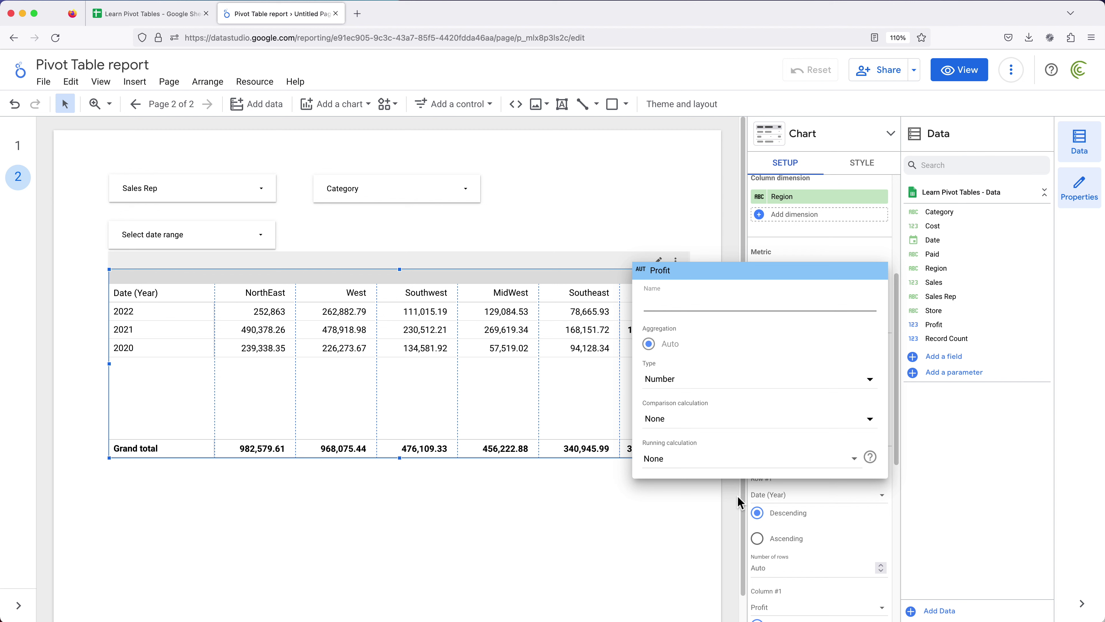
left_click(726, 382)
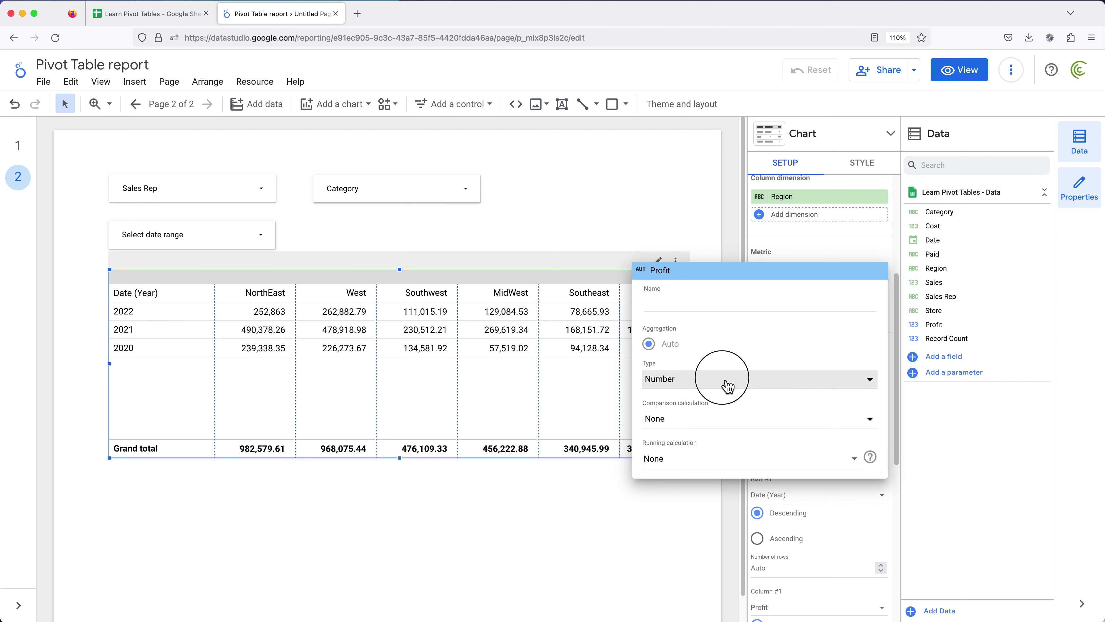
mouse_move(778, 423)
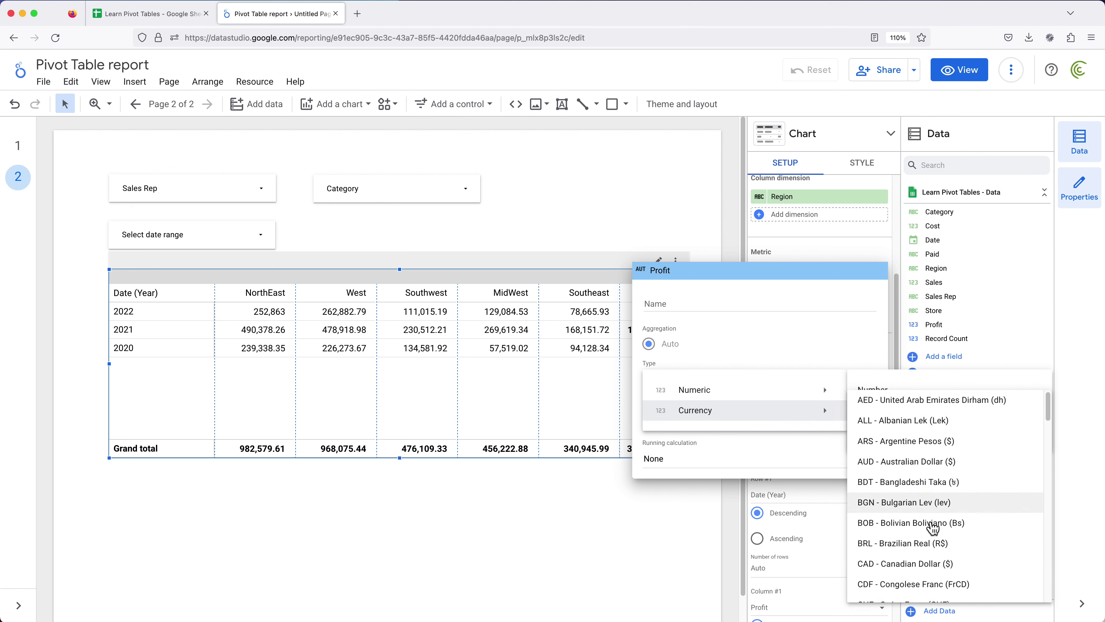
scroll(910, 531, "down", 20)
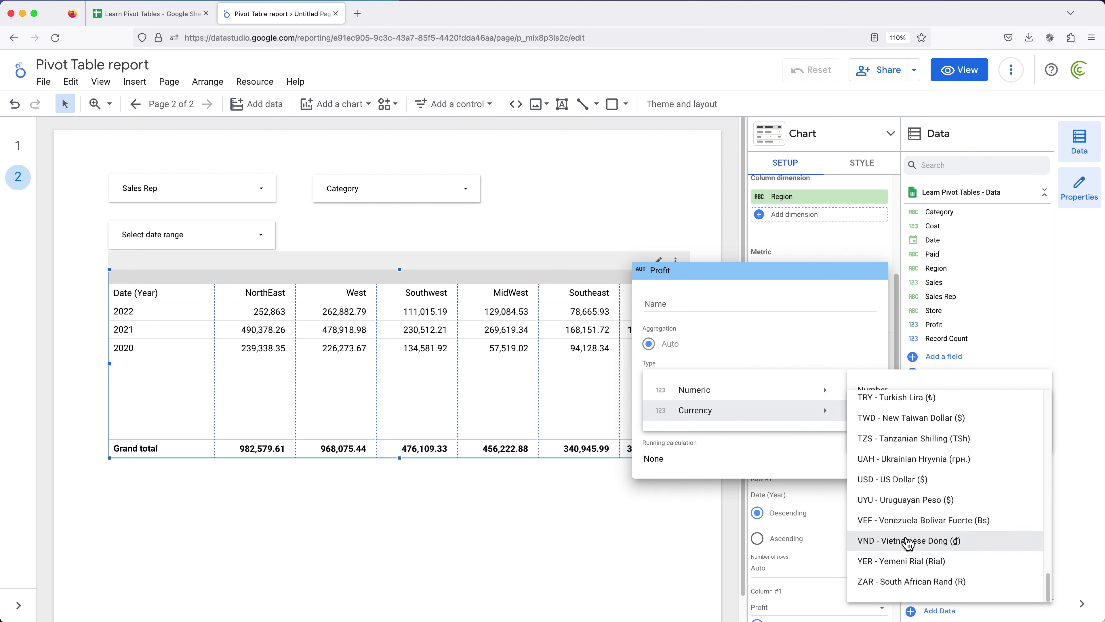
left_click(906, 484)
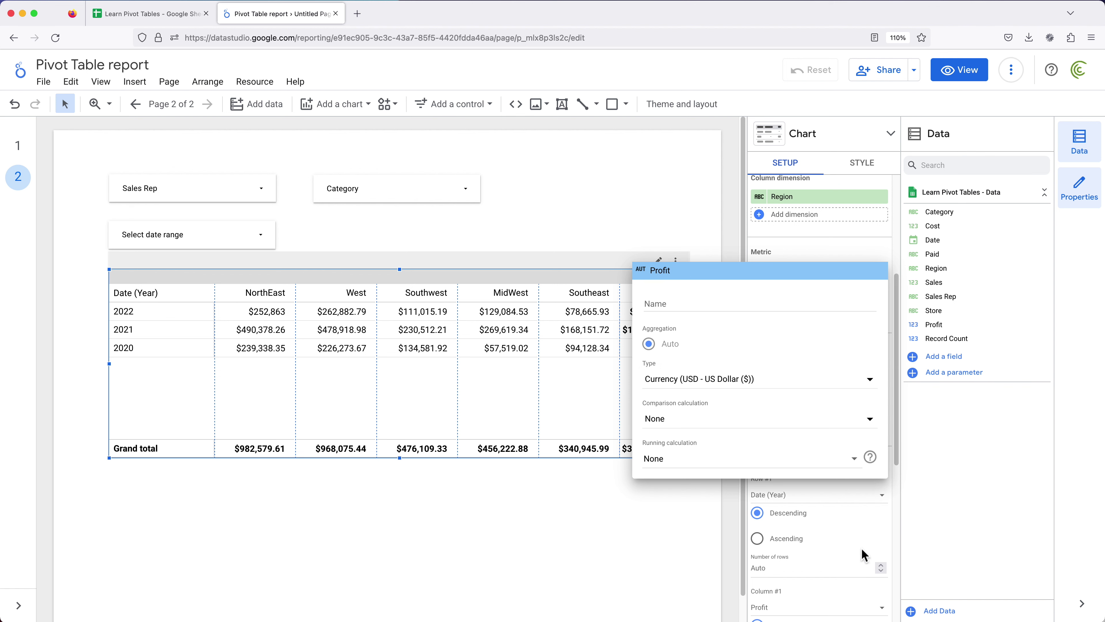
left_click(636, 507)
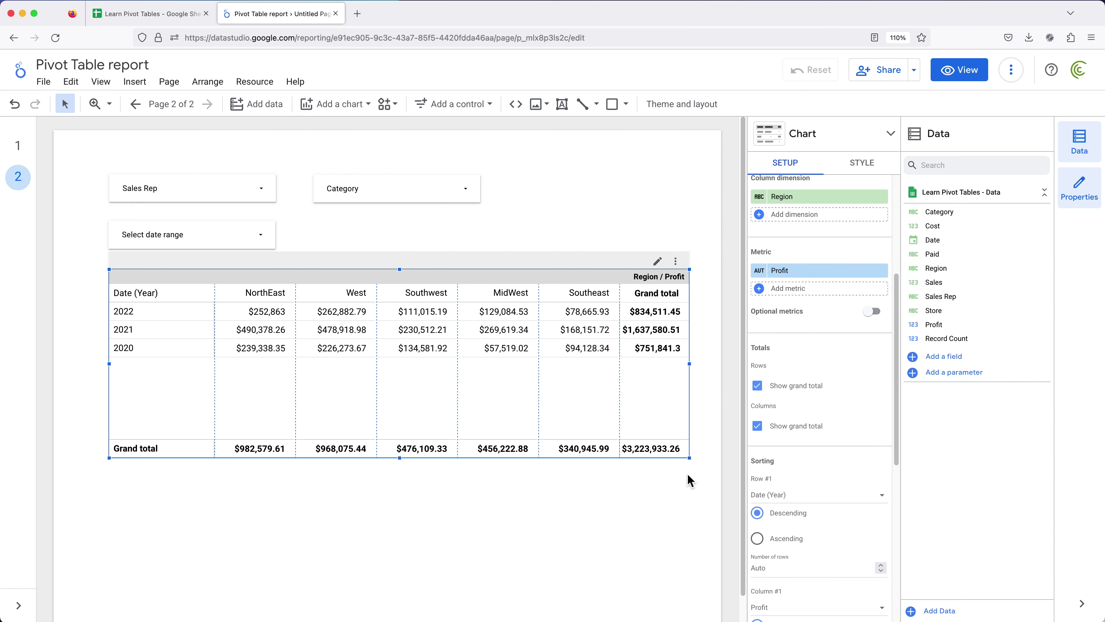
Add Store as a second row dimension, then make the pivot table taller and widen its Store column to fit the names
scroll(889, 471, "up", 5)
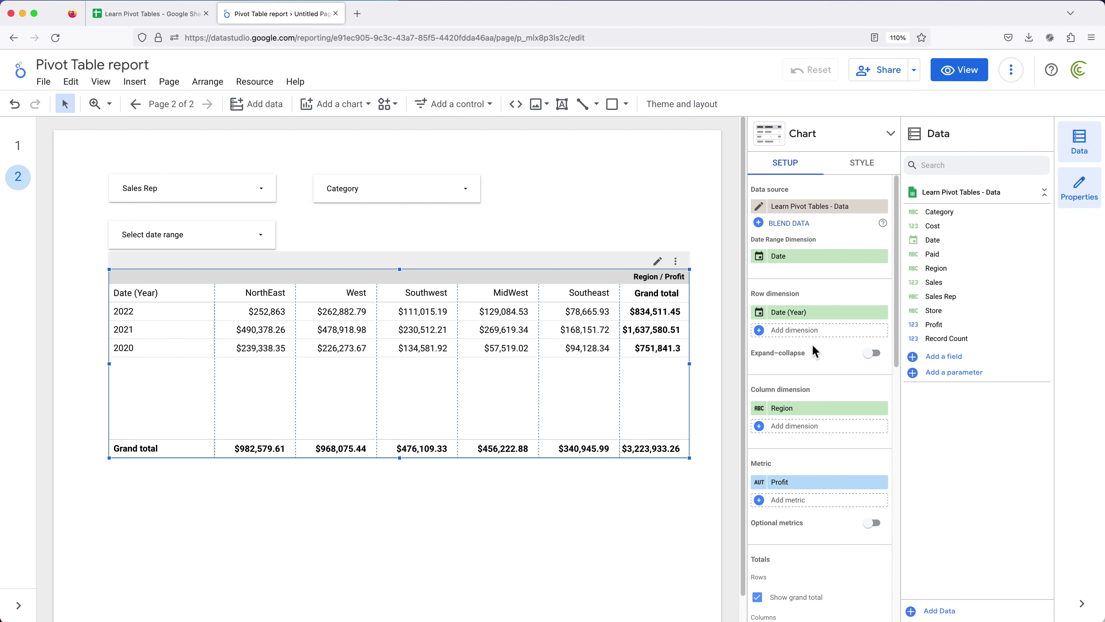
left_click(794, 334)
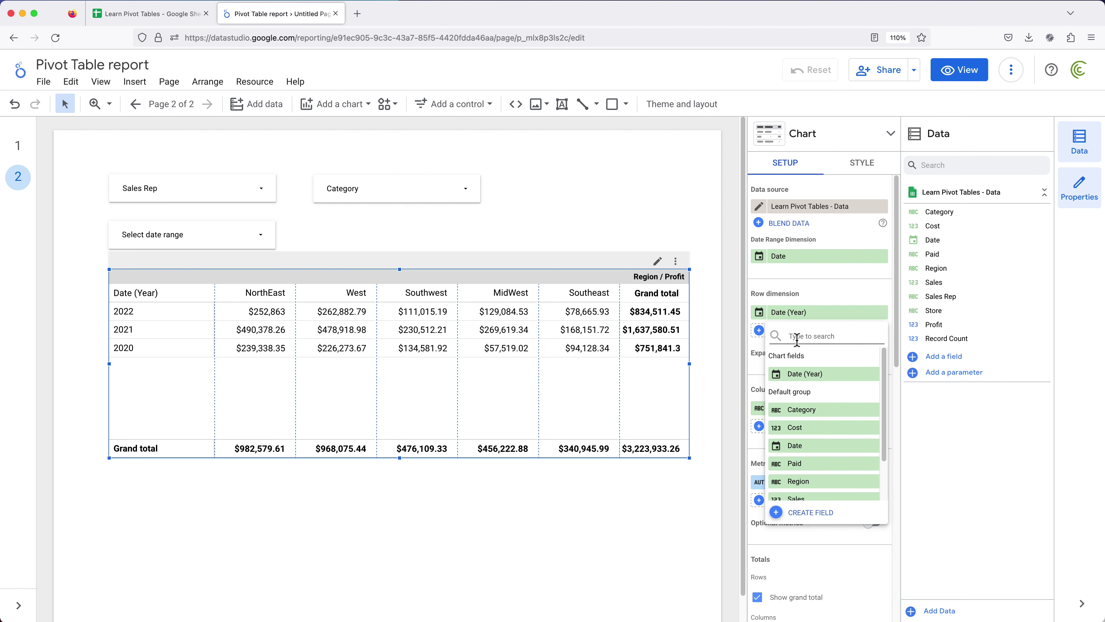
scroll(817, 457, "down", 2)
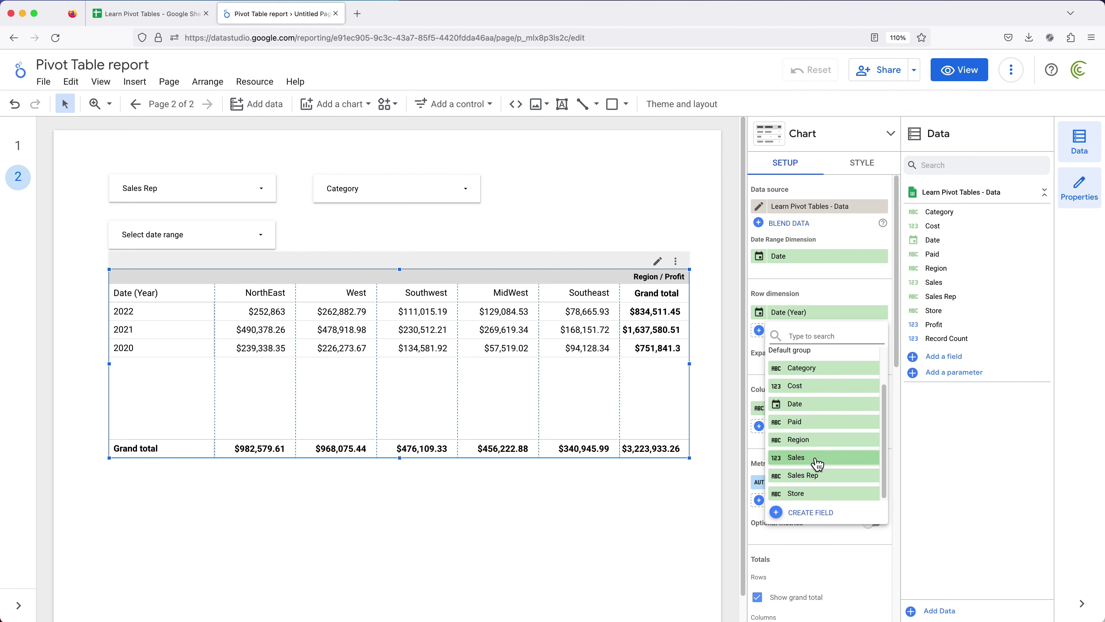
left_click(801, 493)
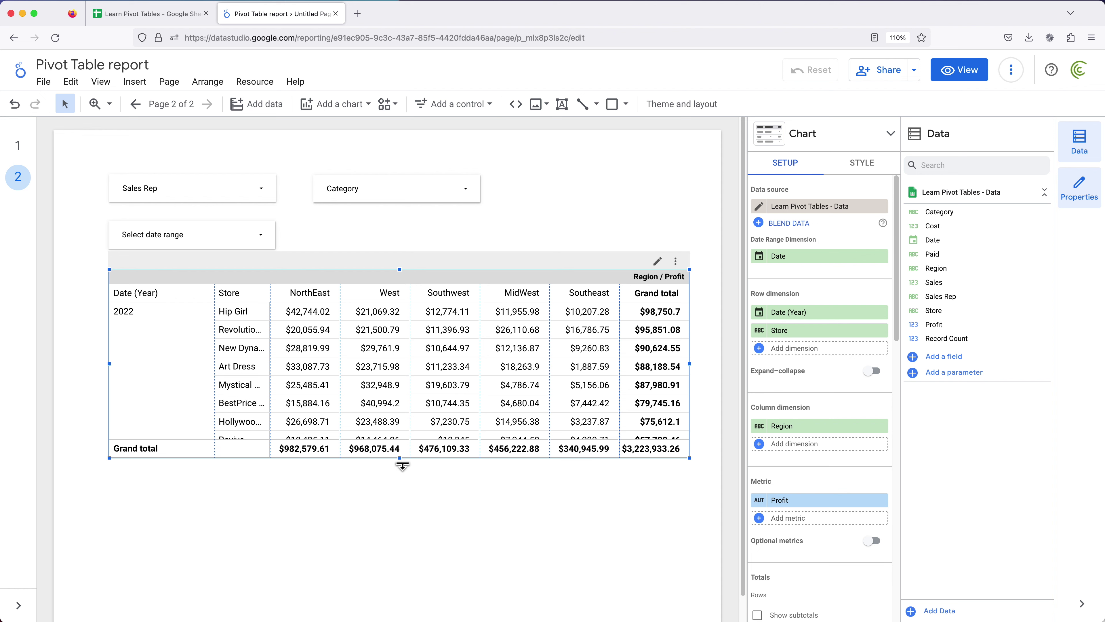
left_click_drag(402, 463, 375, 585)
left_click_drag(270, 292, 304, 290)
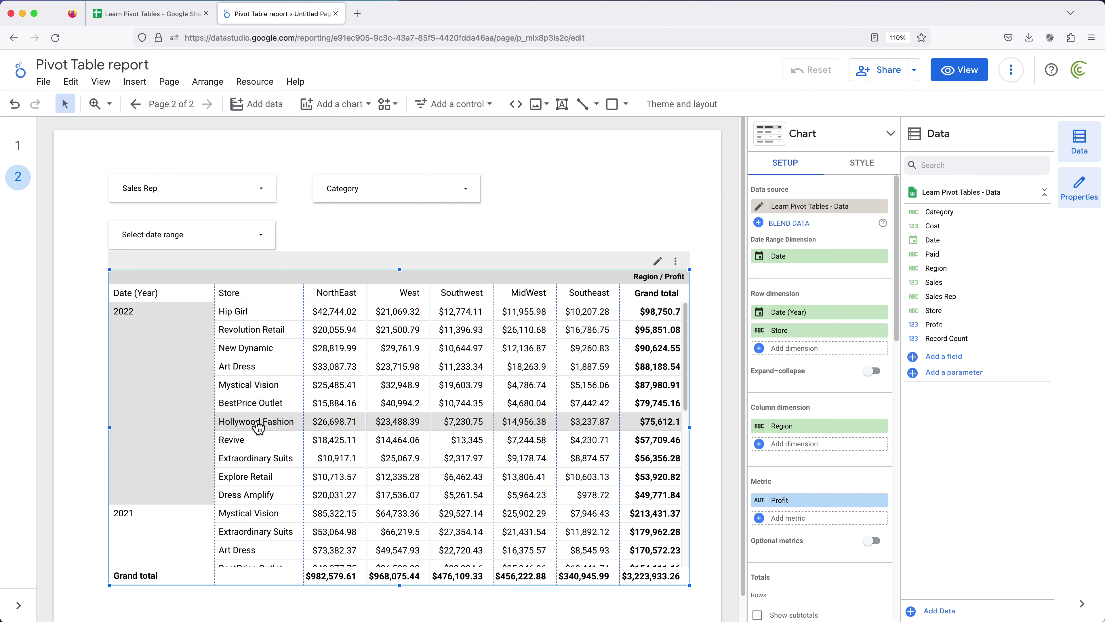
Turn on expand-collapse for the row dimensions and try it by expanding the years to stores and collapsing them again
left_click(873, 371)
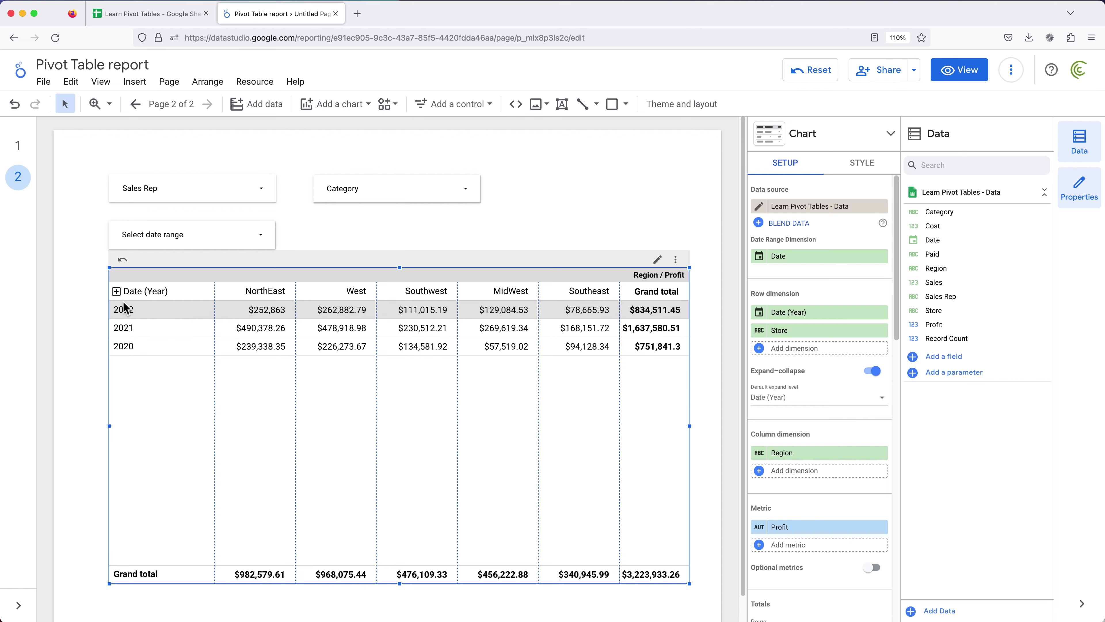
left_click(117, 293)
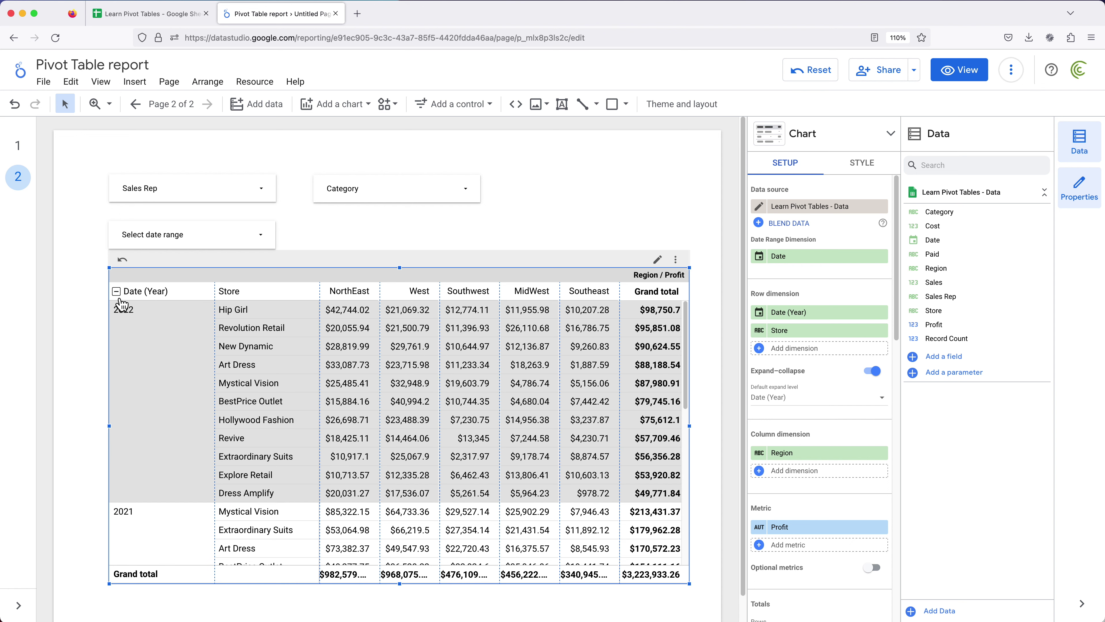
left_click(117, 292)
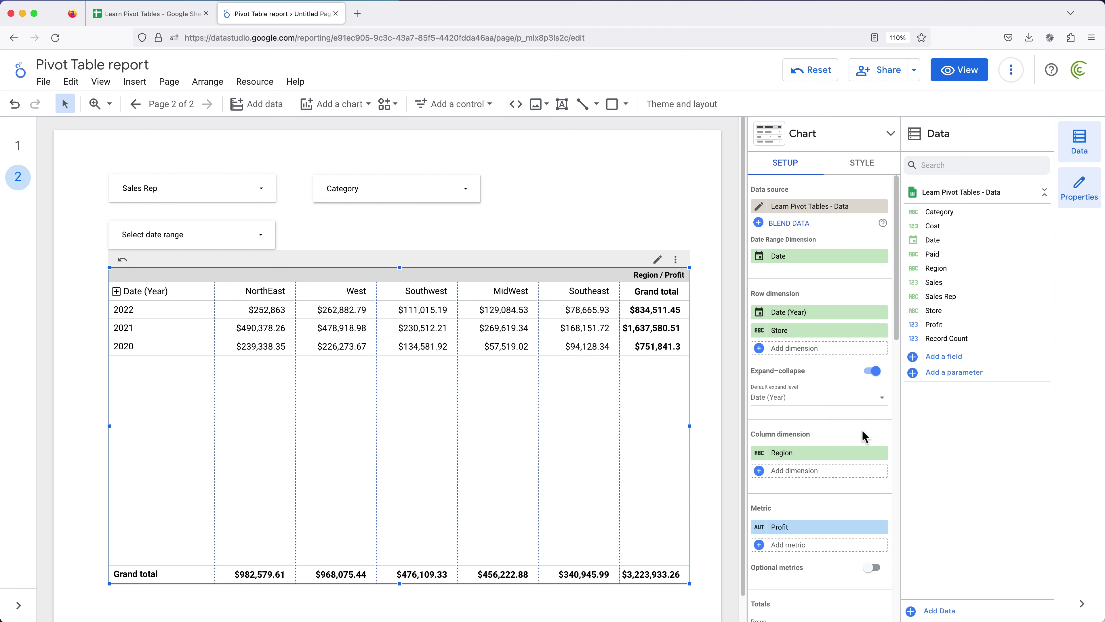
Remove the Region column dimension from the pivot table, then expand the years to stores and collapse them again
scroll(863, 415, "down", 2)
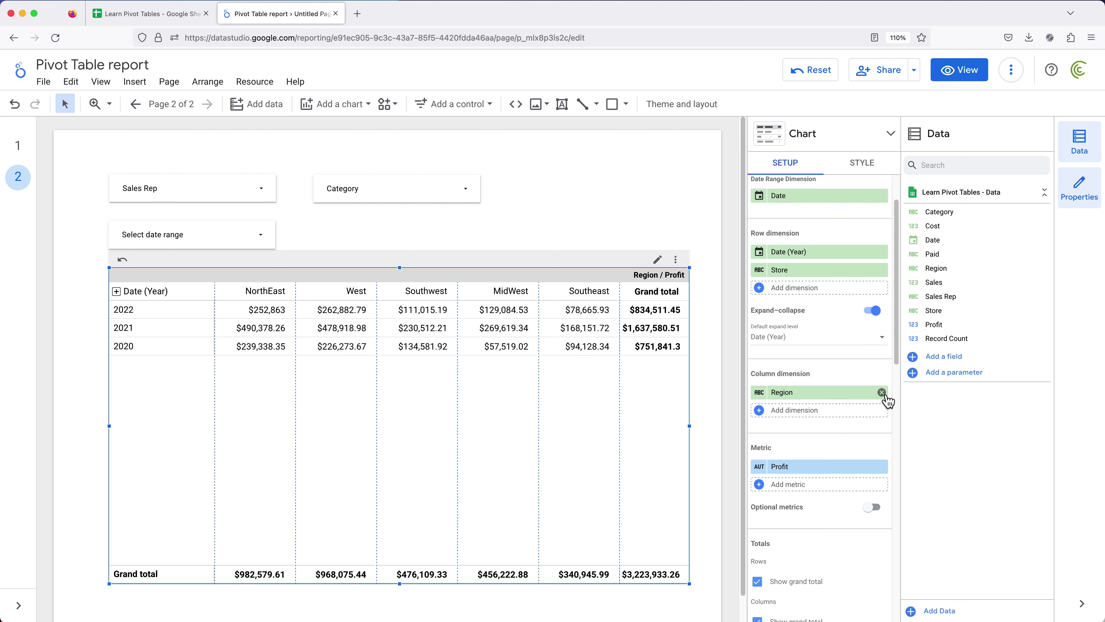
left_click(882, 392)
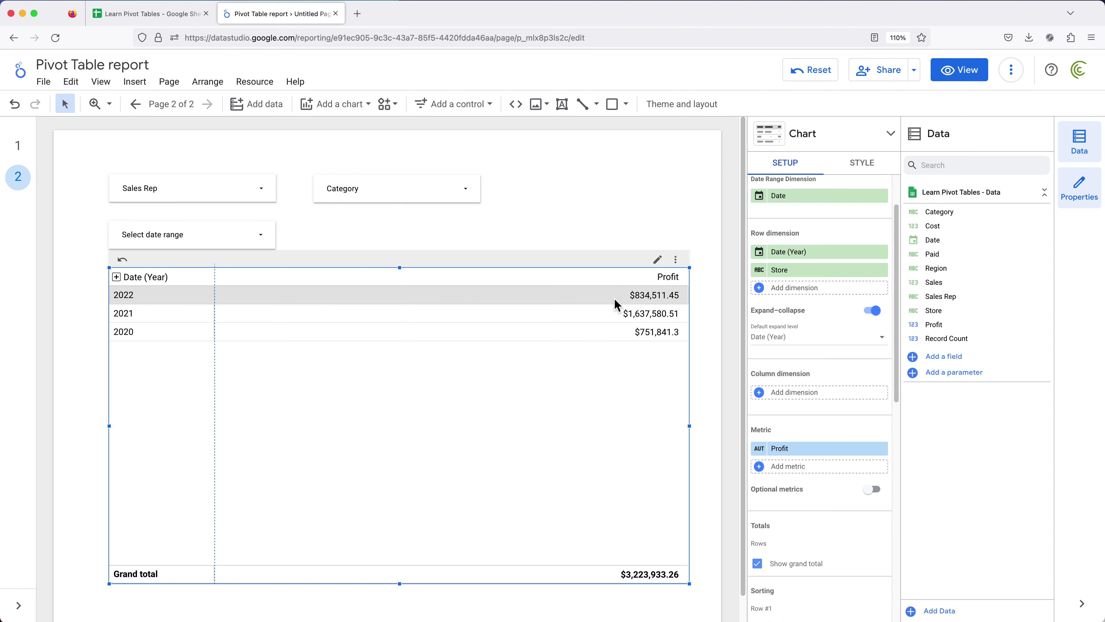
left_click(119, 279)
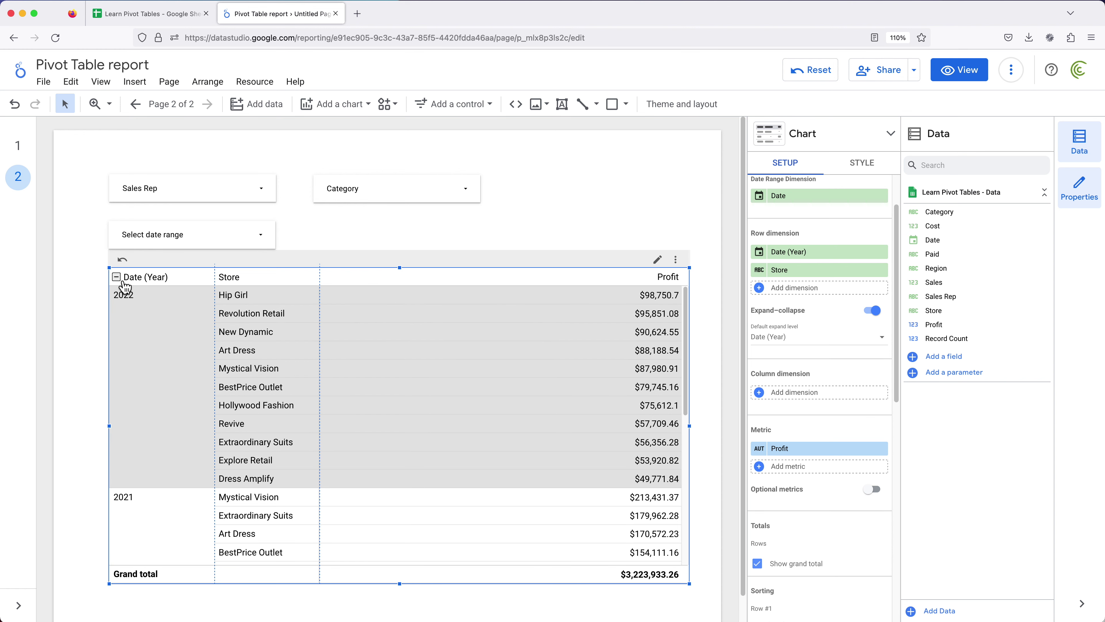
left_click(116, 277)
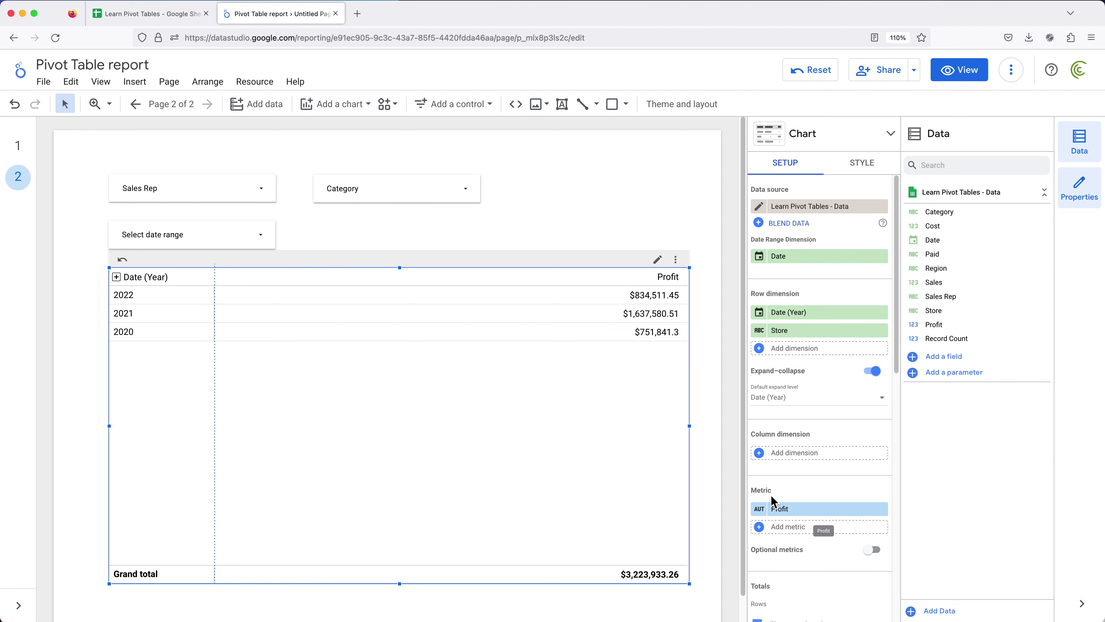
Enable optional metrics for the pivot table and add Record Count as an optional metric
scroll(804, 488, "down", 3)
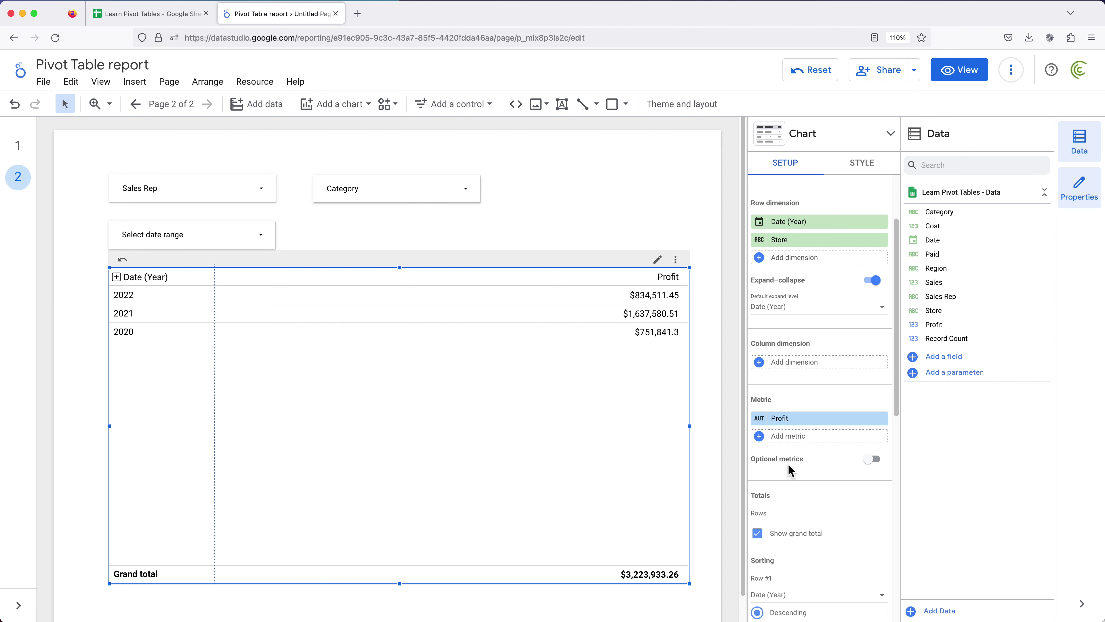
left_click(873, 460)
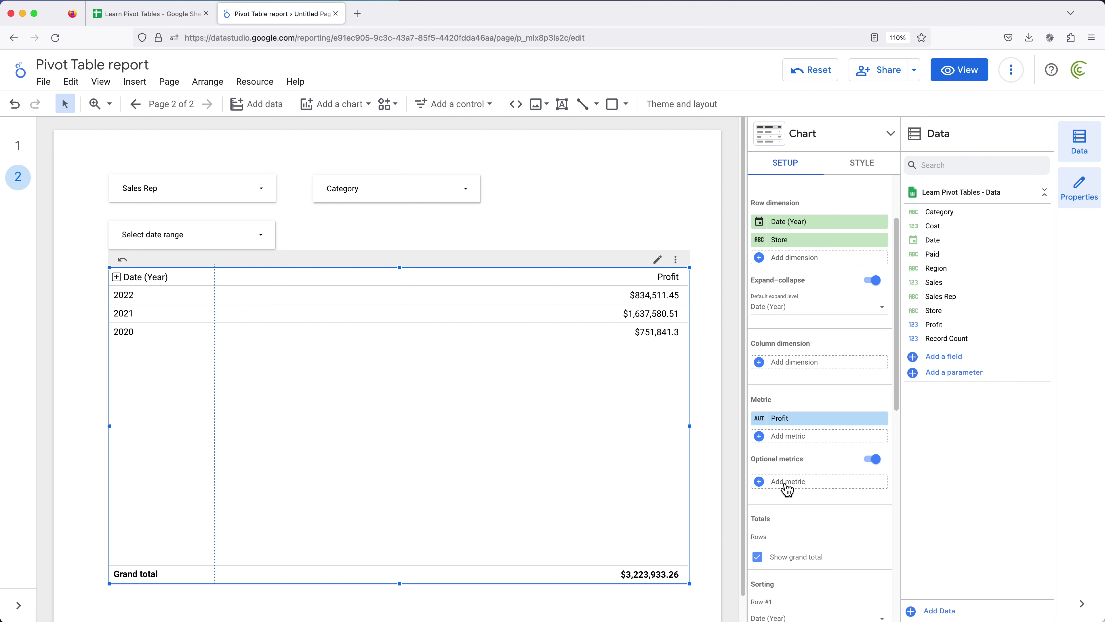
left_click(787, 484)
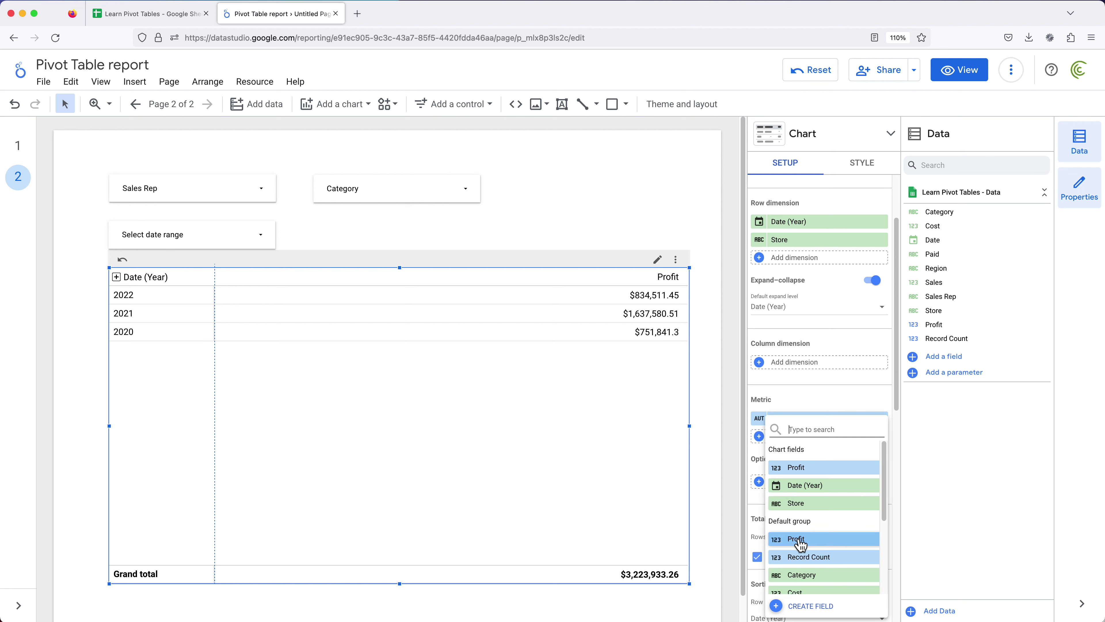
left_click(811, 561)
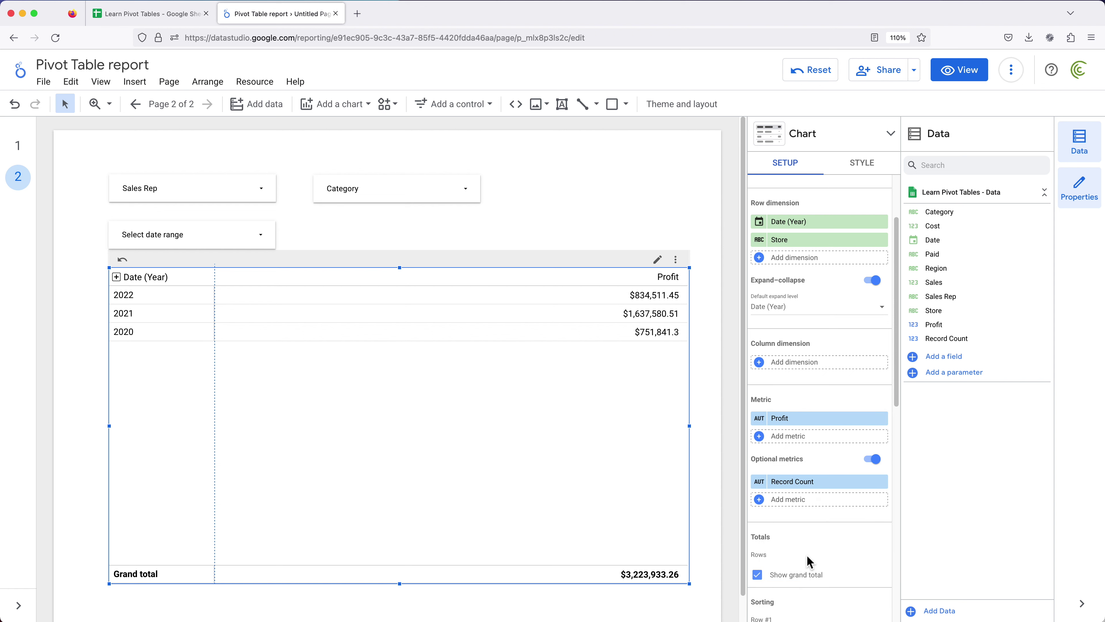
left_click(570, 203)
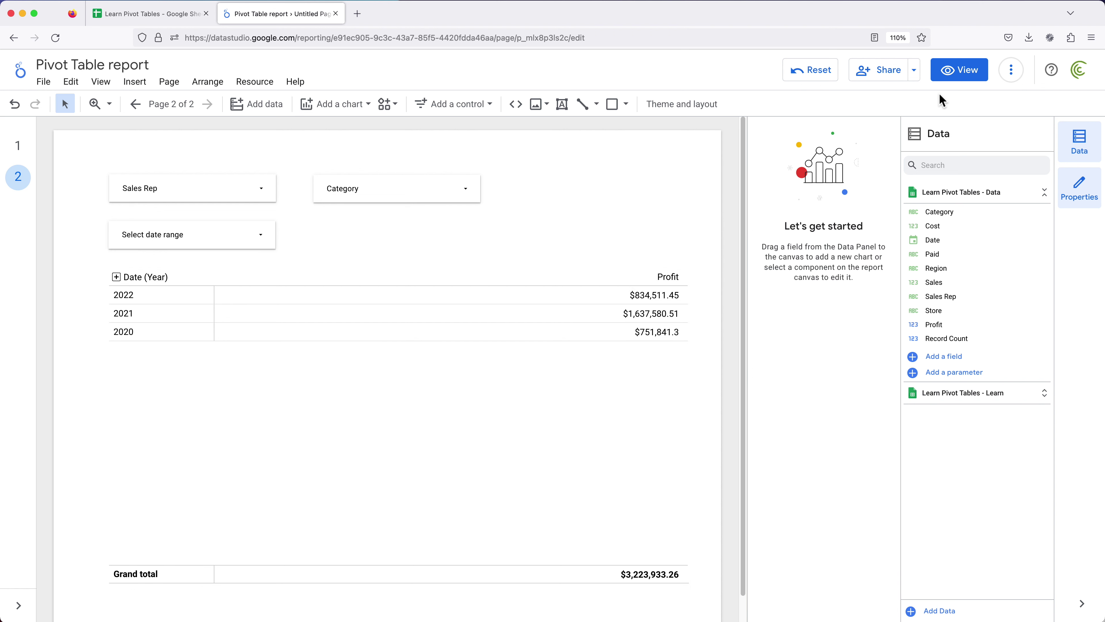
Switch the report to view mode and show the optional Record Count metric alongside Profit in the pivot table
left_click(968, 72)
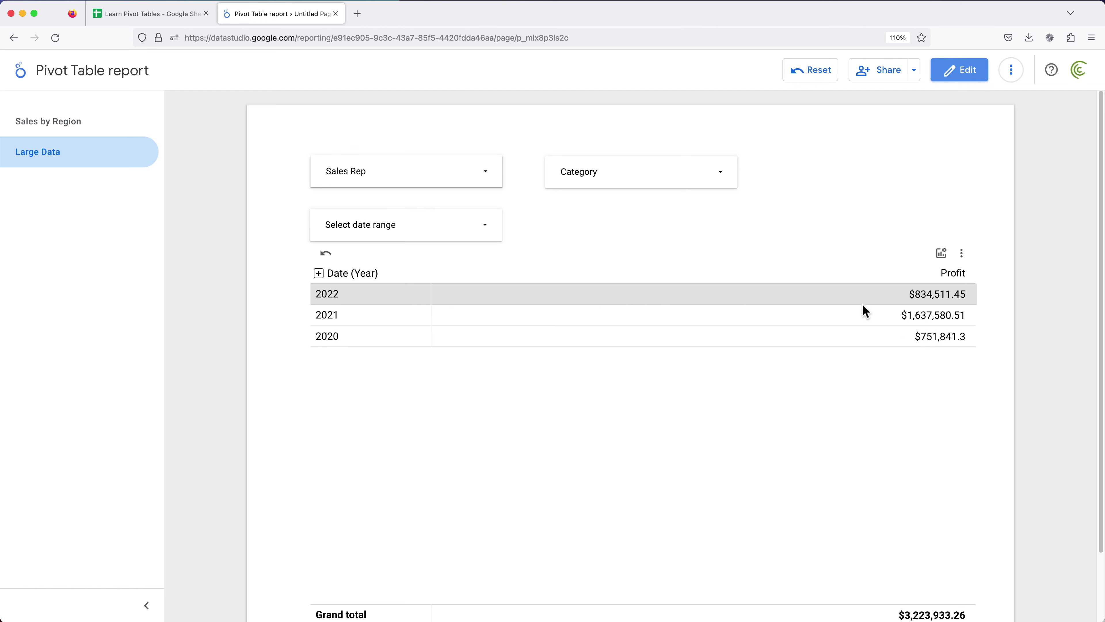
left_click(942, 256)
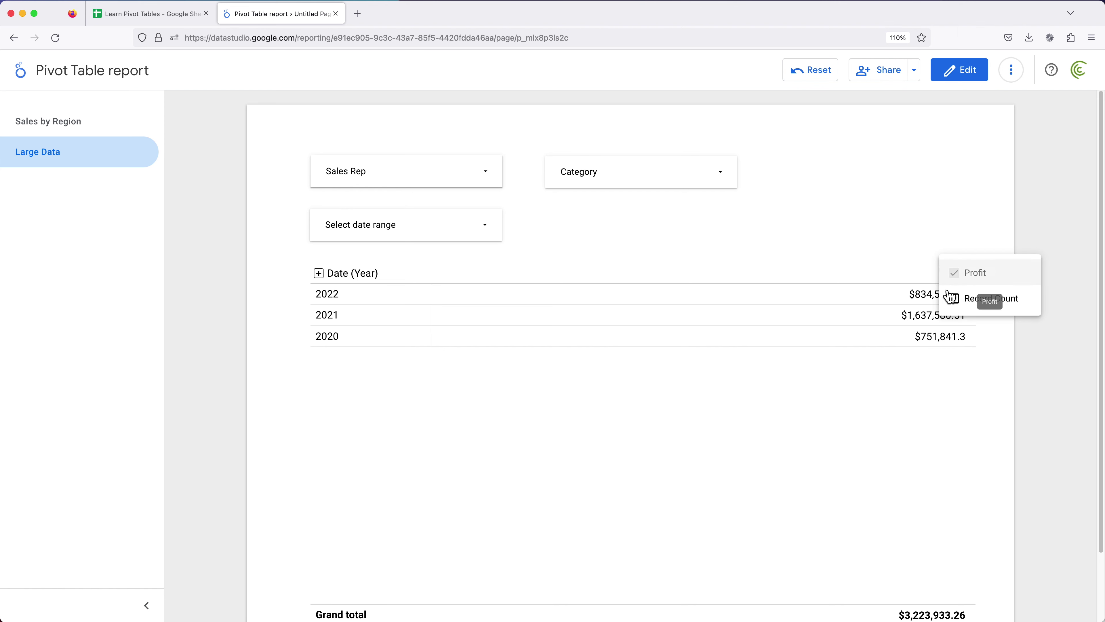
left_click(955, 301)
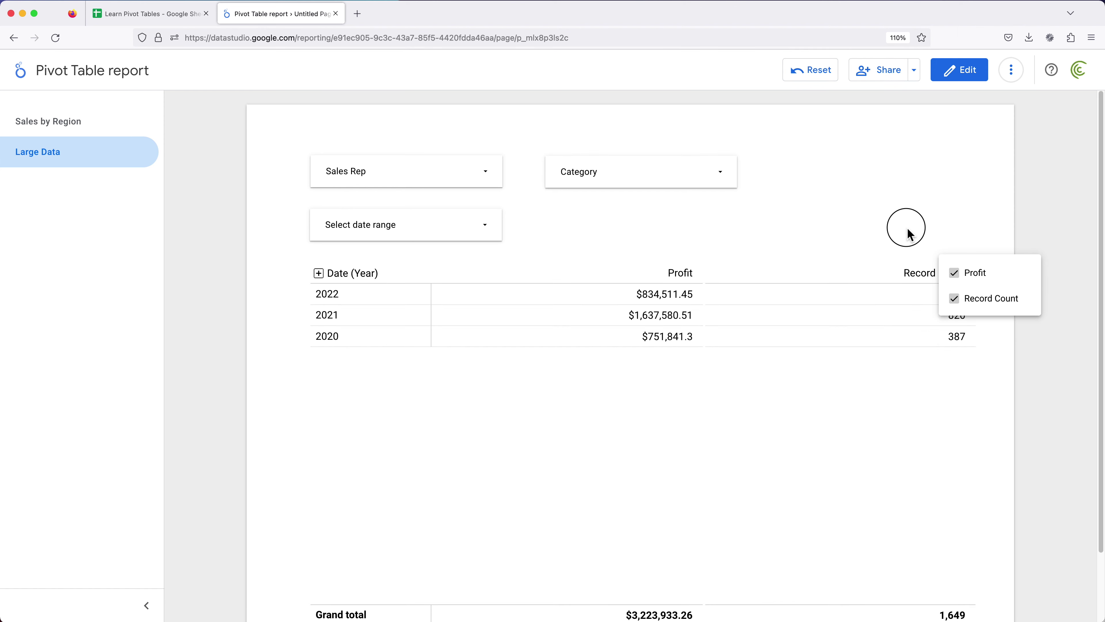
left_click(908, 228)
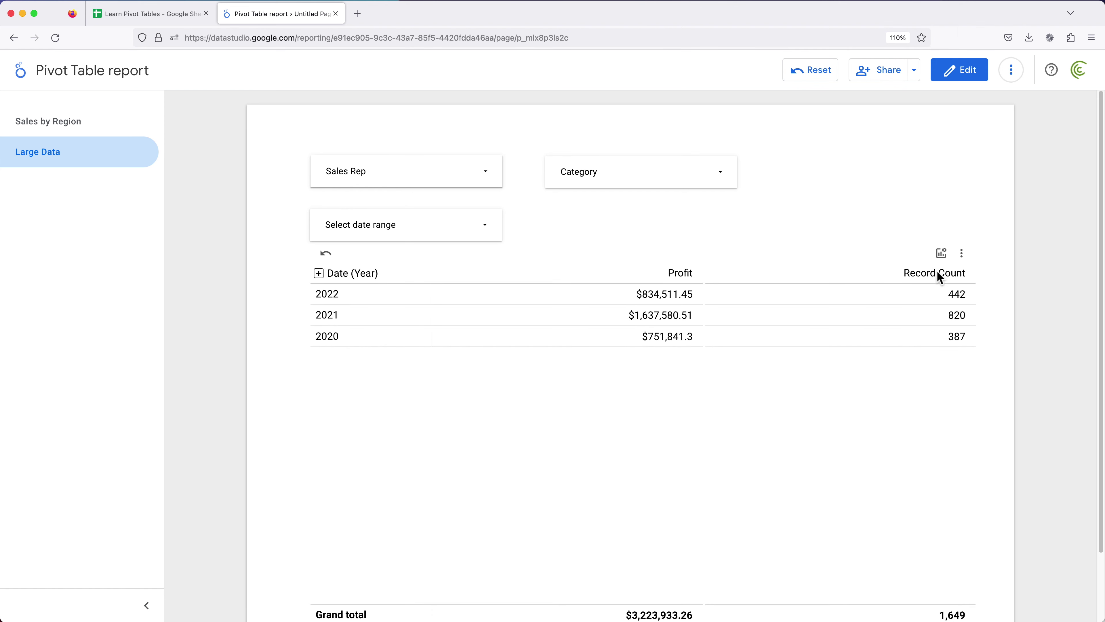
Hide the optional Record Count metric in the pivot table, leaving only Profit displayed
left_click(941, 253)
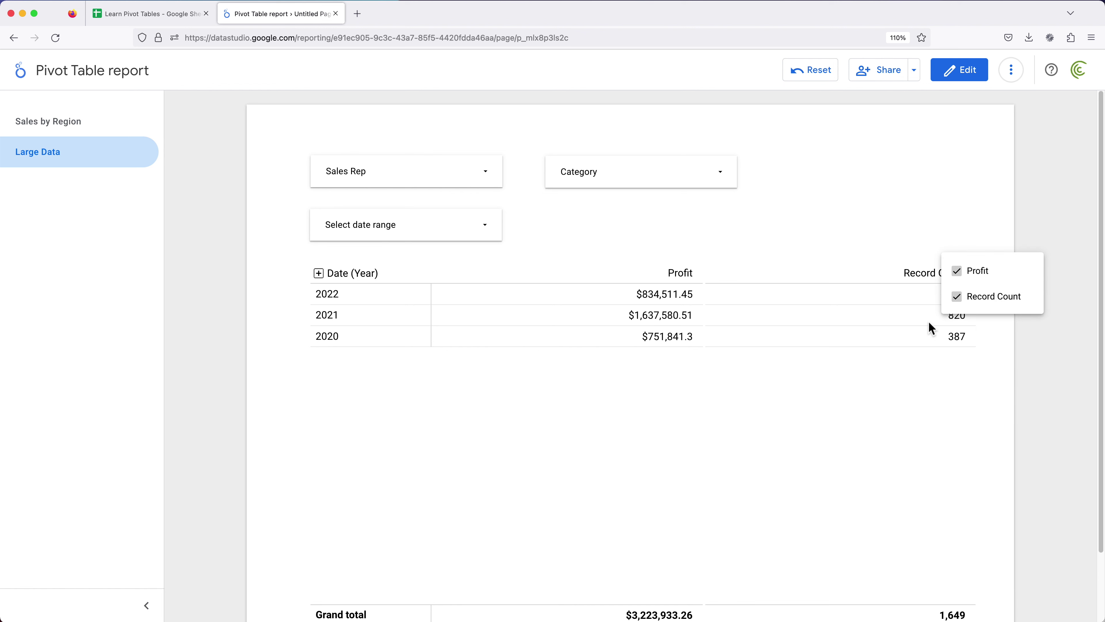
left_click(960, 303)
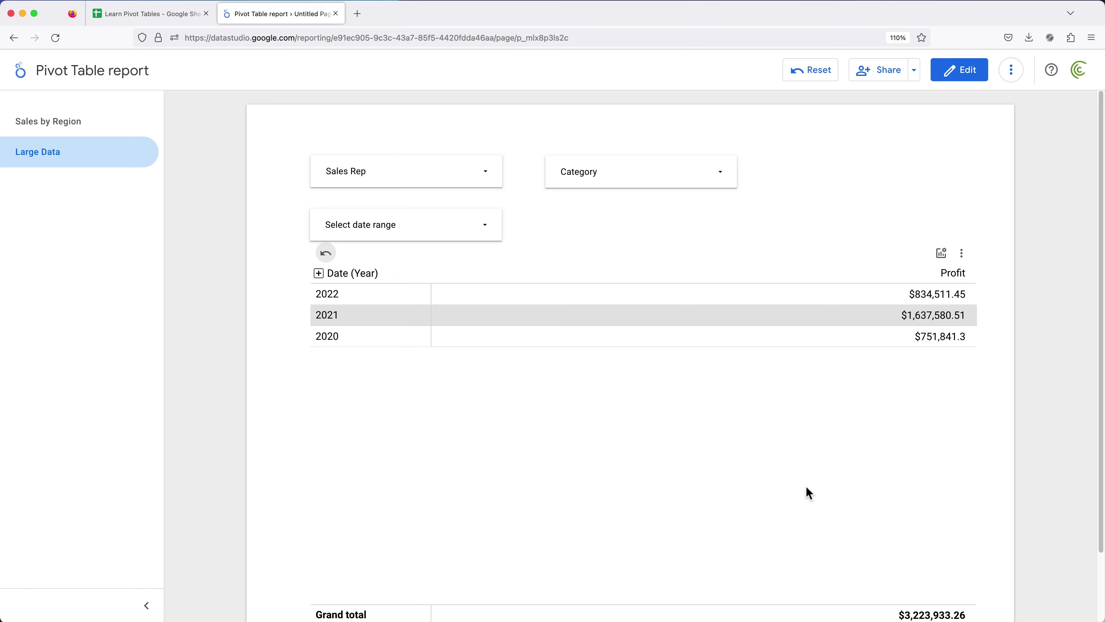
Switch to the Learn Pivot Tables spreadsheet in Google Sheets and examine the Sales, Store and Category columns of the source data
left_click(168, 19)
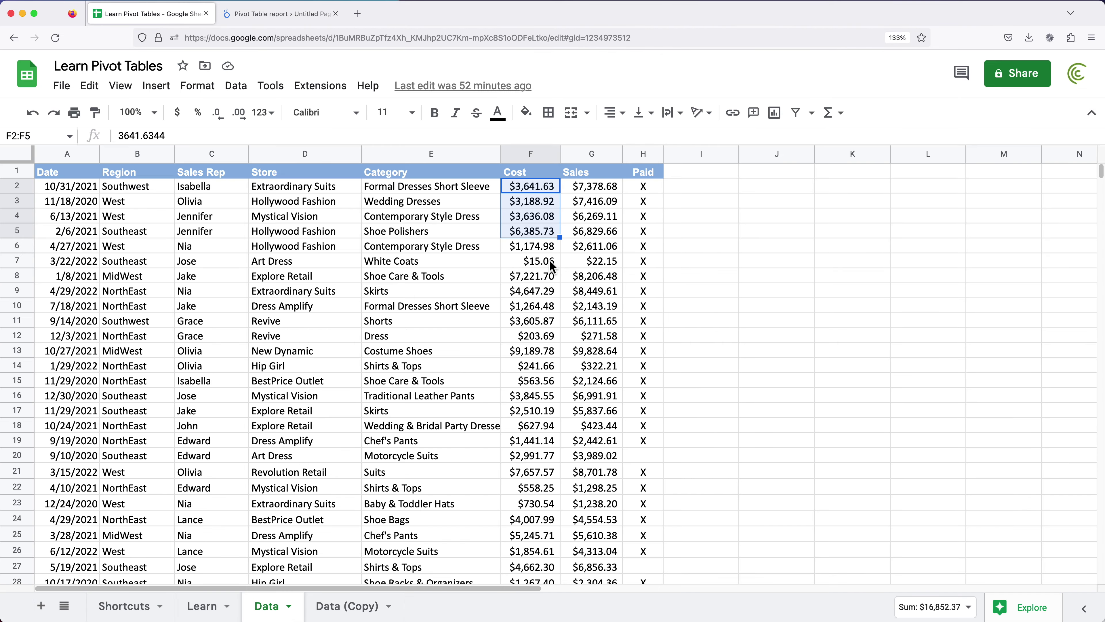
left_click(584, 264)
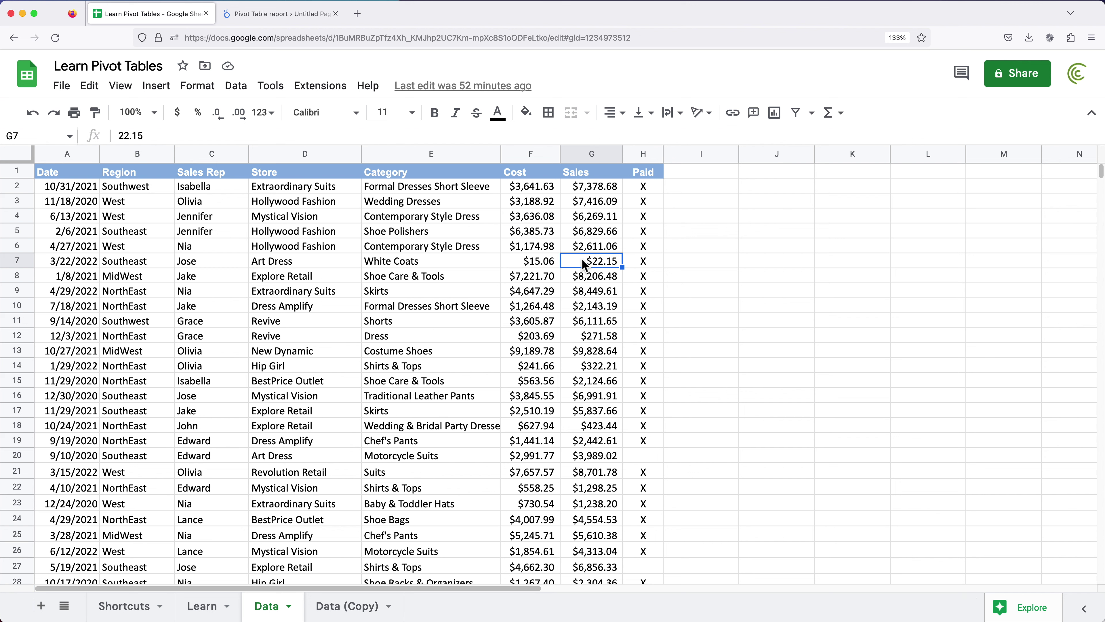
left_click(591, 153)
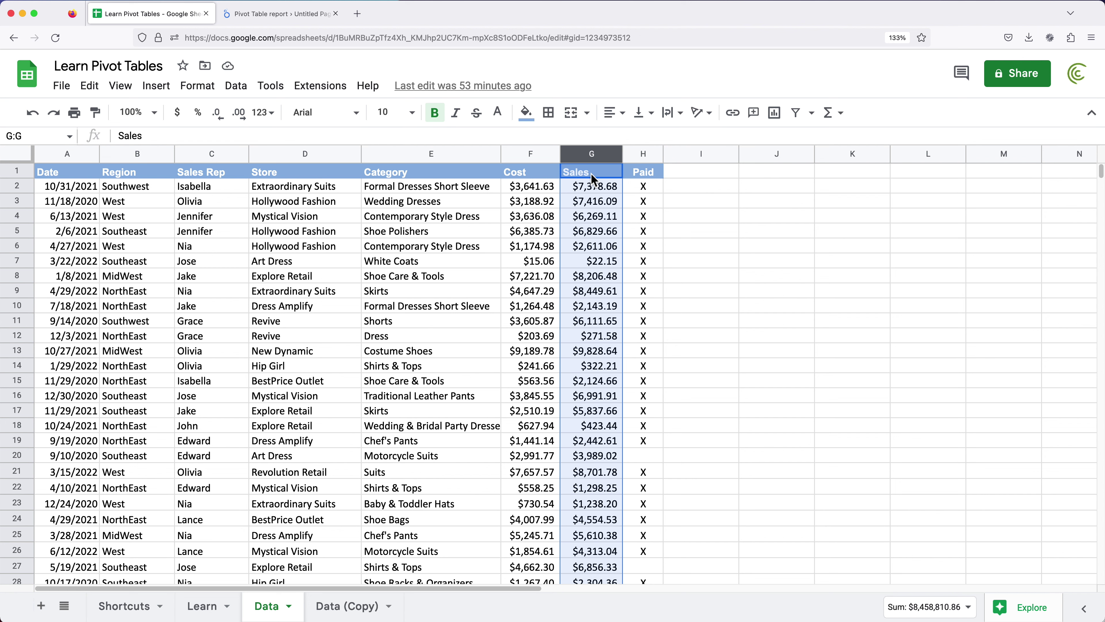
left_click_drag(285, 172, 291, 380)
left_click(452, 296)
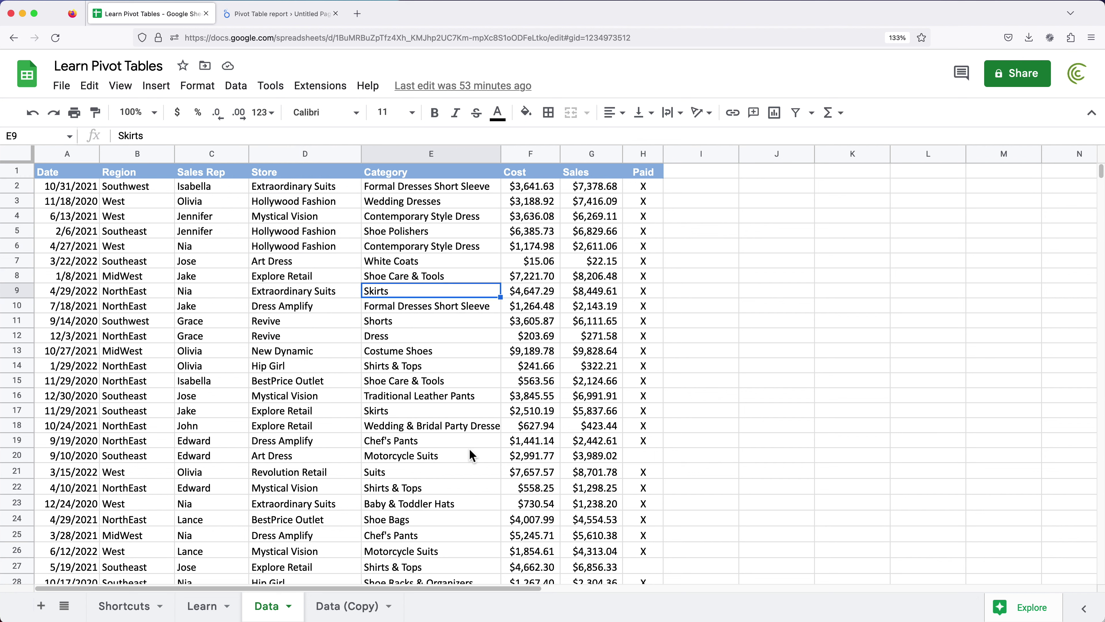